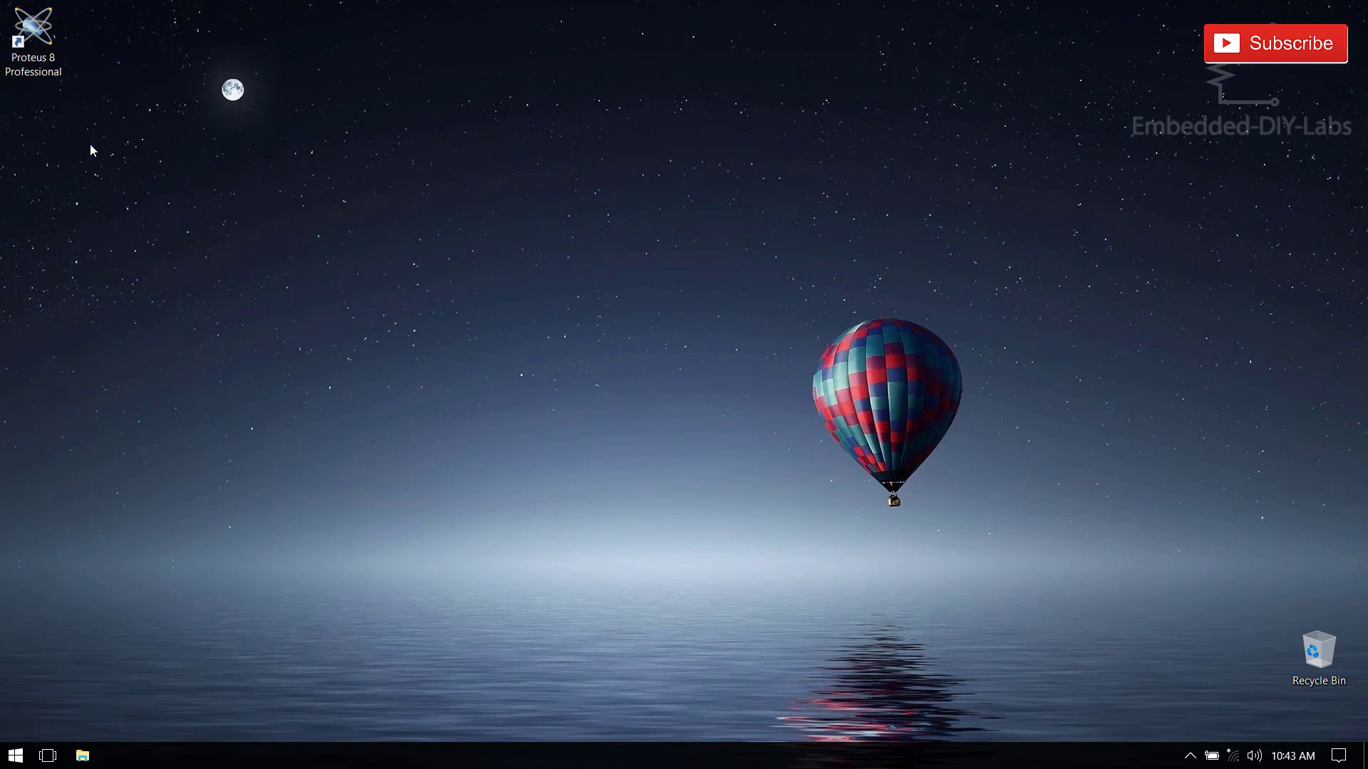
# Launch Proteus 8 Professional and start a new project named AMPLITUDE MODULATOR.
pyautogui.doubleClick(53, 53)
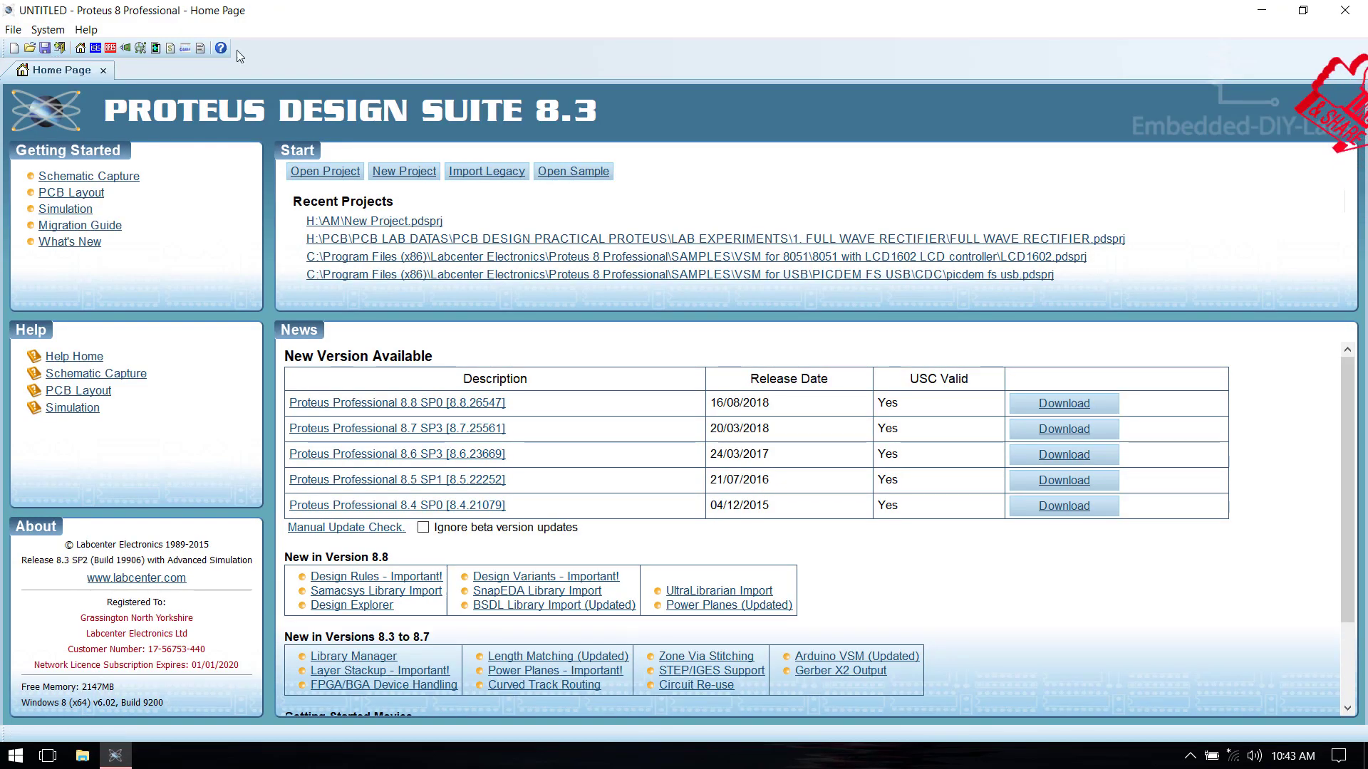
pyautogui.click(400, 173)
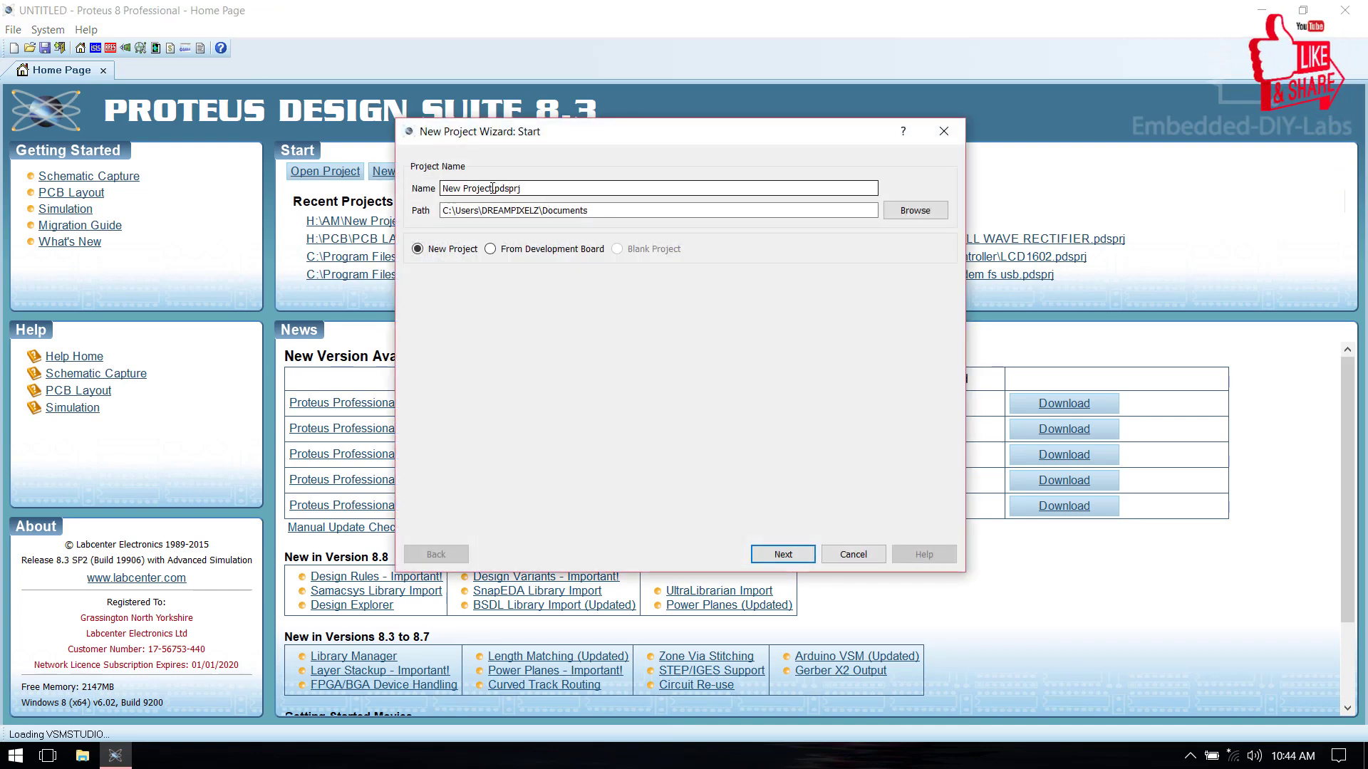
pyautogui.moveTo(492, 188); pyautogui.dragTo(404, 191)
pyautogui.write('A')
pyautogui.write('MPLI')
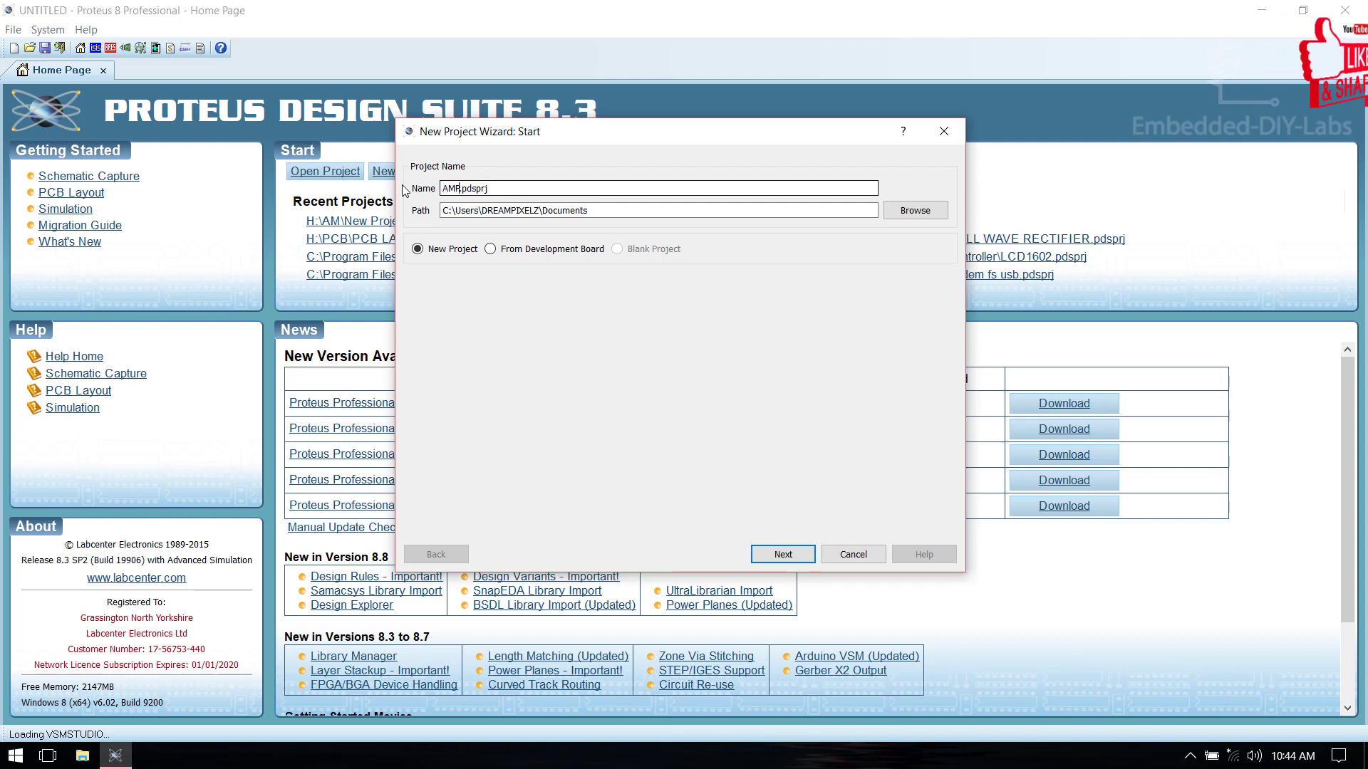
pyautogui.write('TUDE MO')
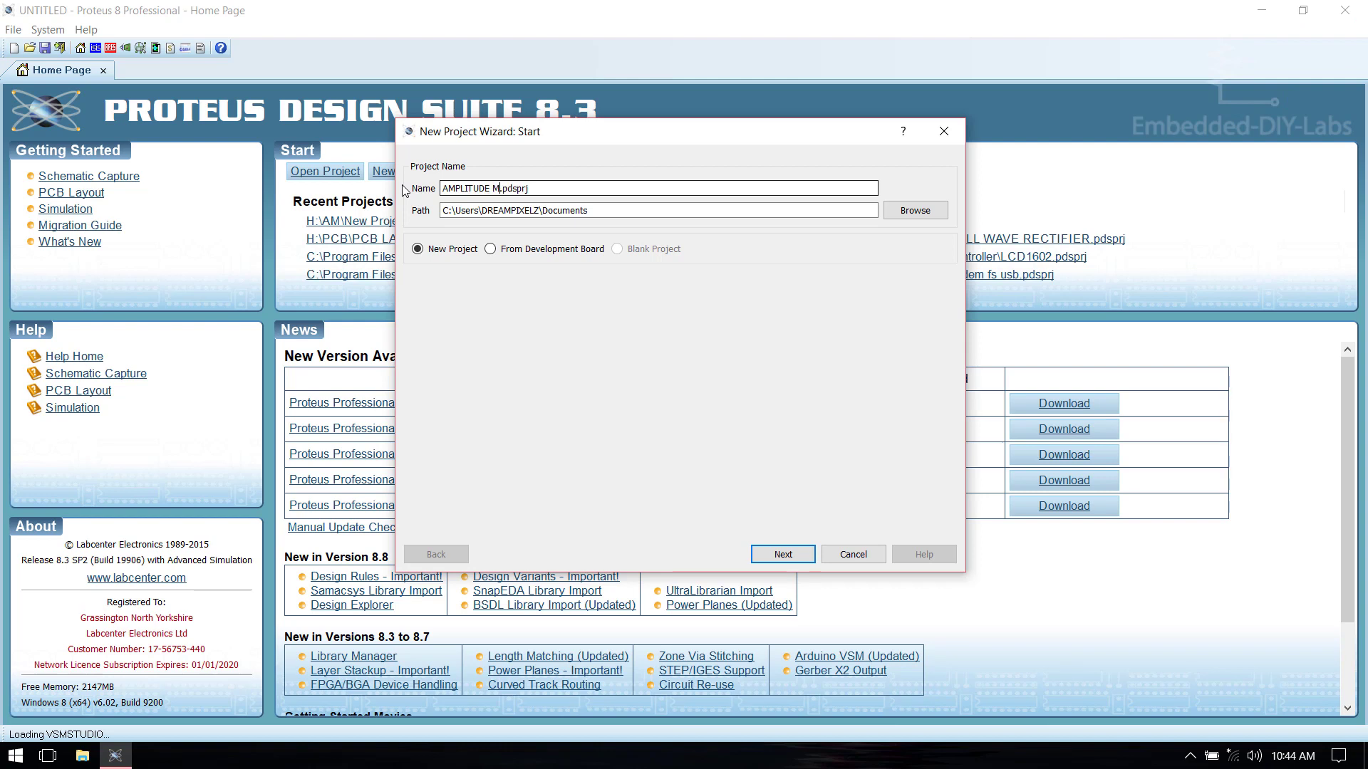
pyautogui.write('DULATOR')
# Create an AMPLITUDE MODULATOR folder on the Desktop and set it as the project's save path.
pyautogui.click(915, 210)
pyautogui.click(492, 457)
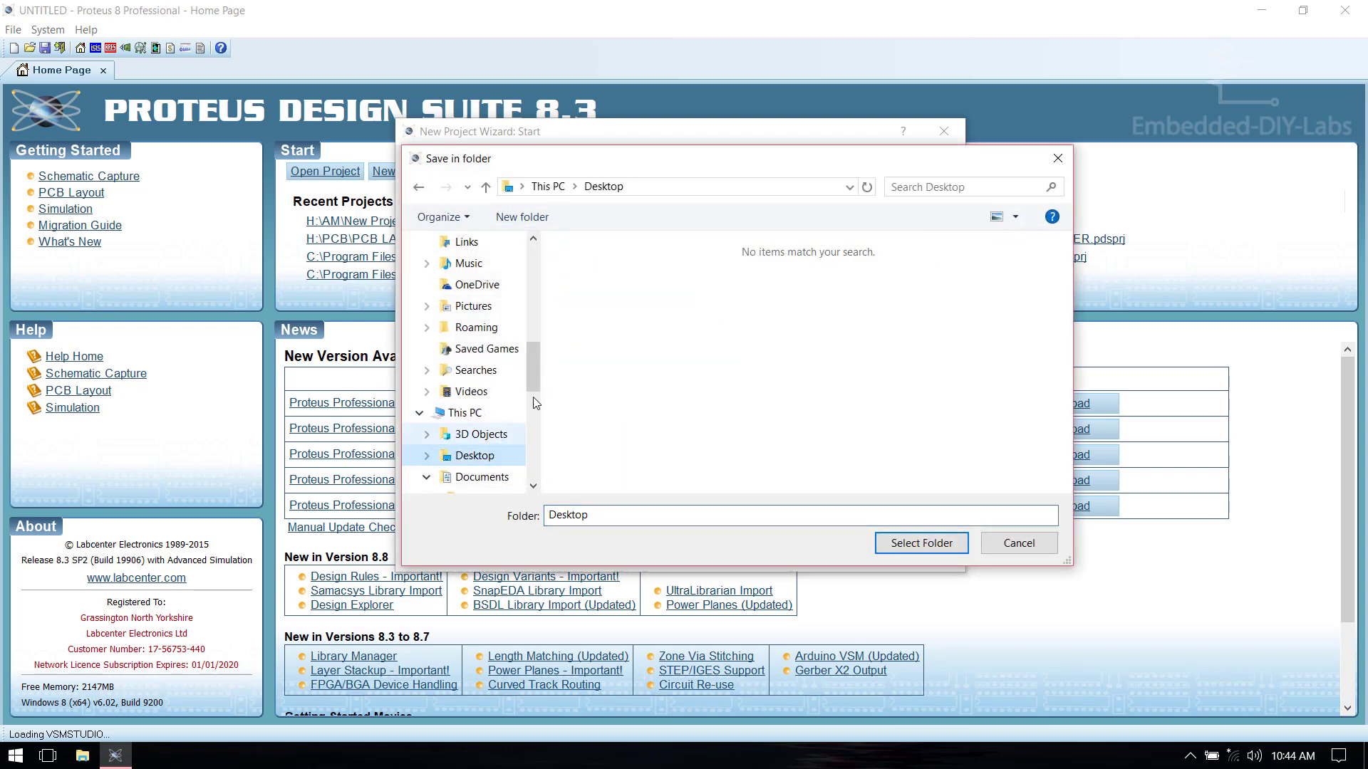
pyautogui.click(527, 218)
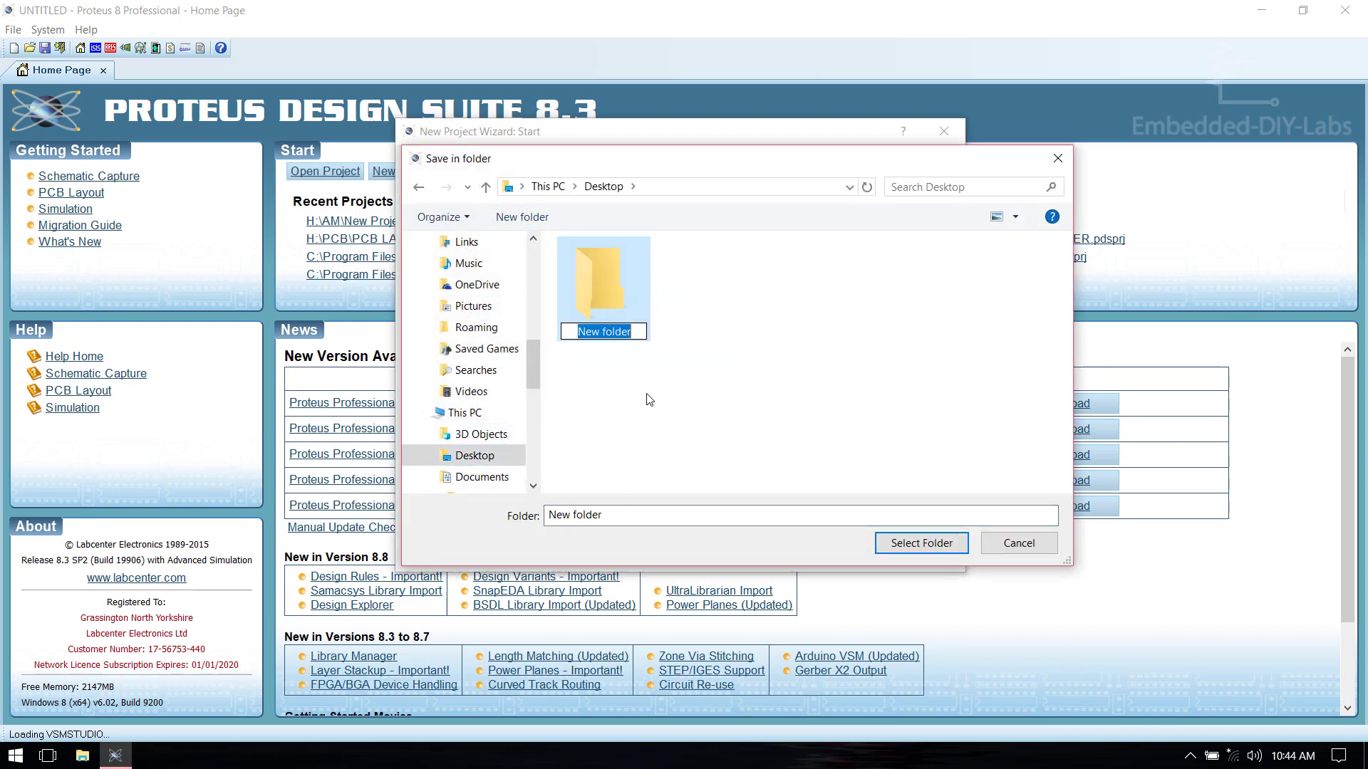
pyautogui.write('AMPLITU')
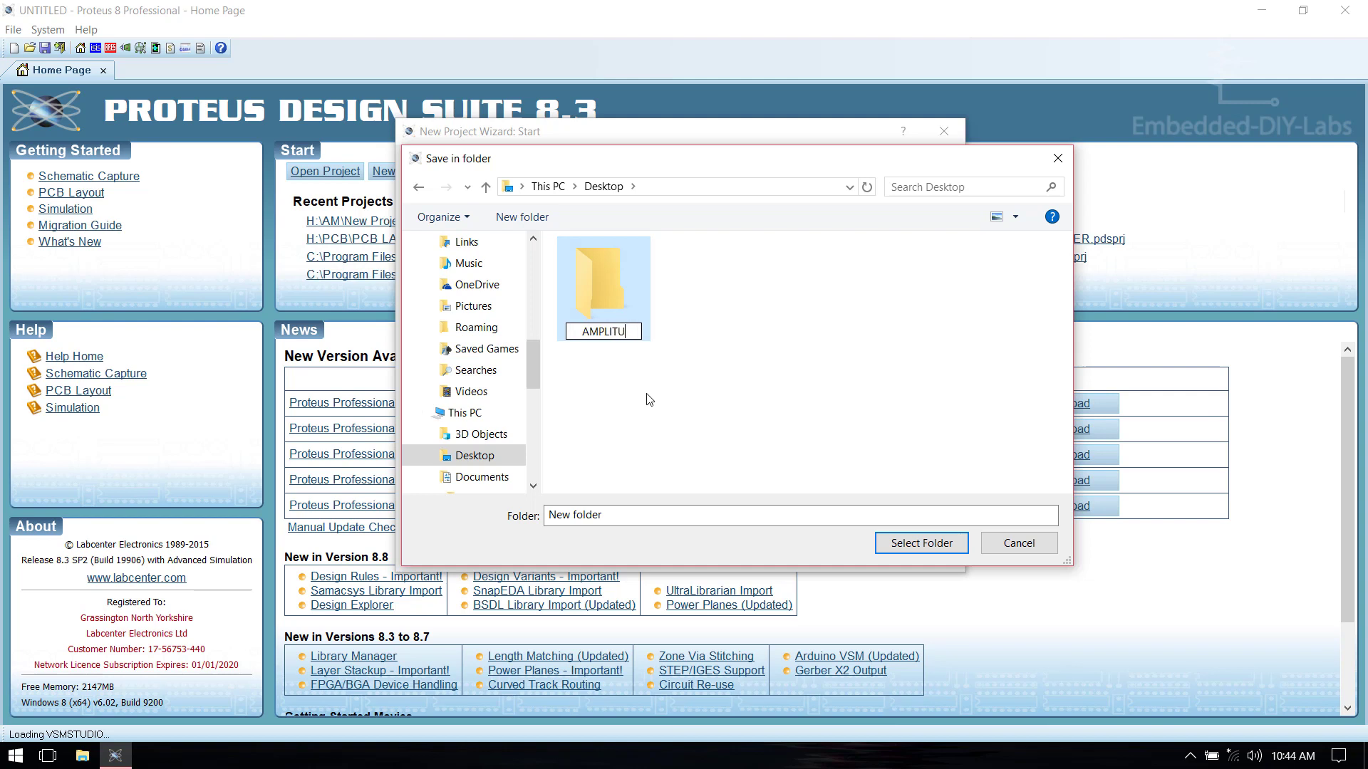
pyautogui.write('DE MODU')
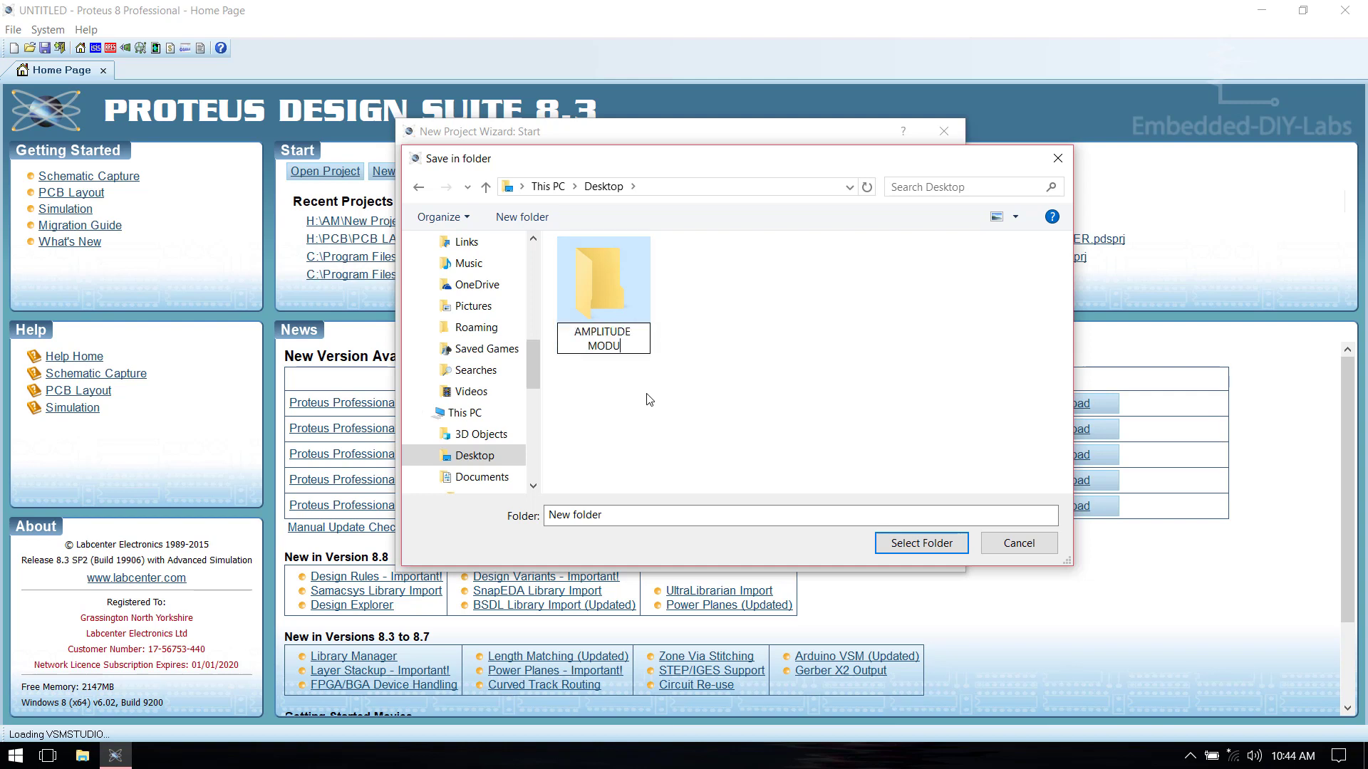
pyautogui.write('LATOR')
pyautogui.press('Return')
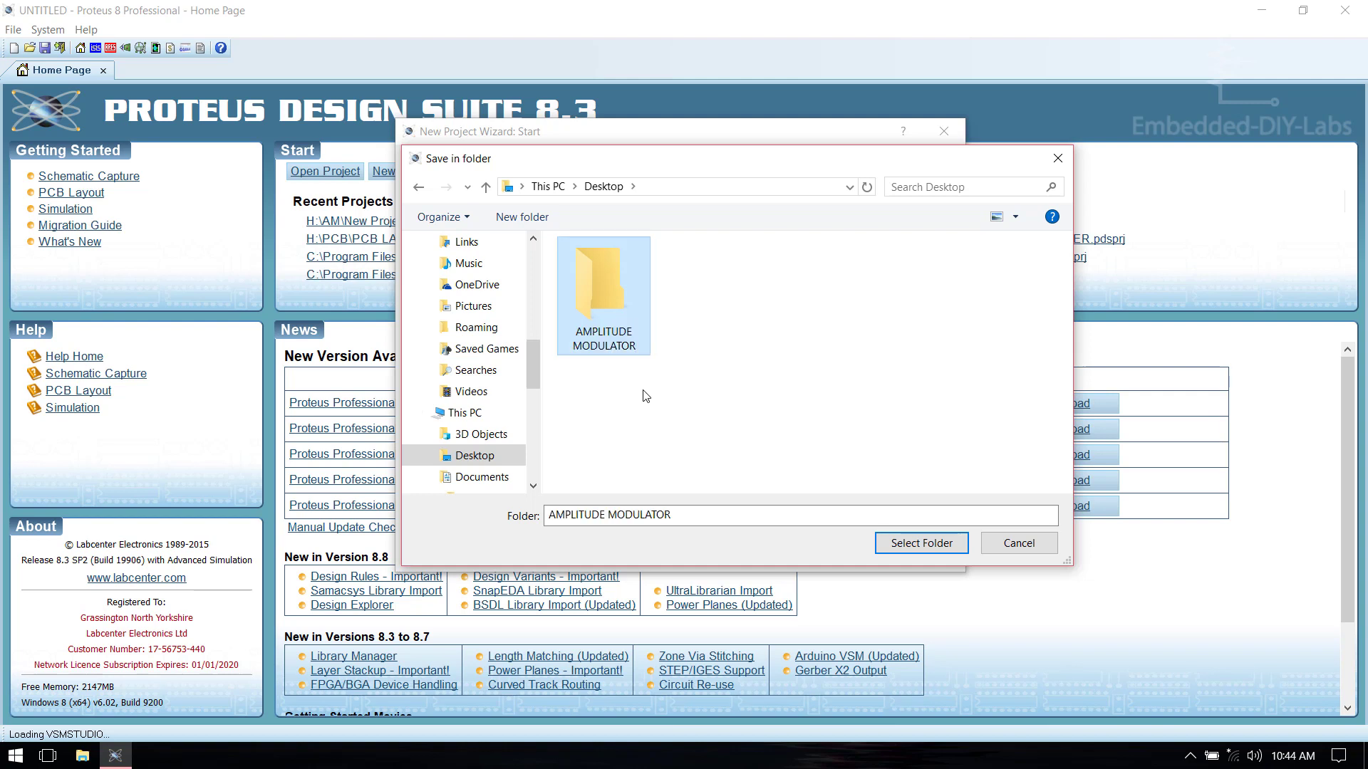
pyautogui.click(902, 549)
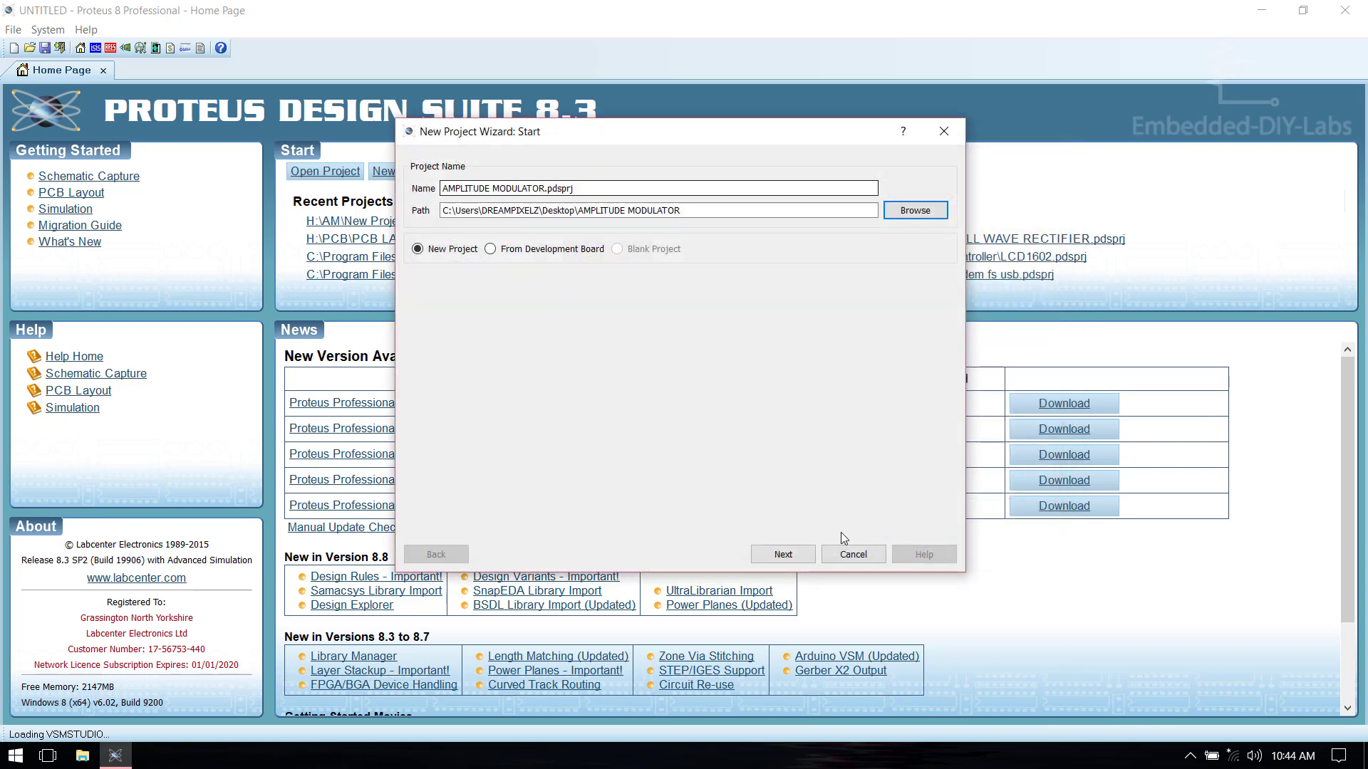
# Create the project with DEFAULT schematic and PCB layout templates, keeping the default layer usage and no firmware.
pyautogui.click(783, 555)
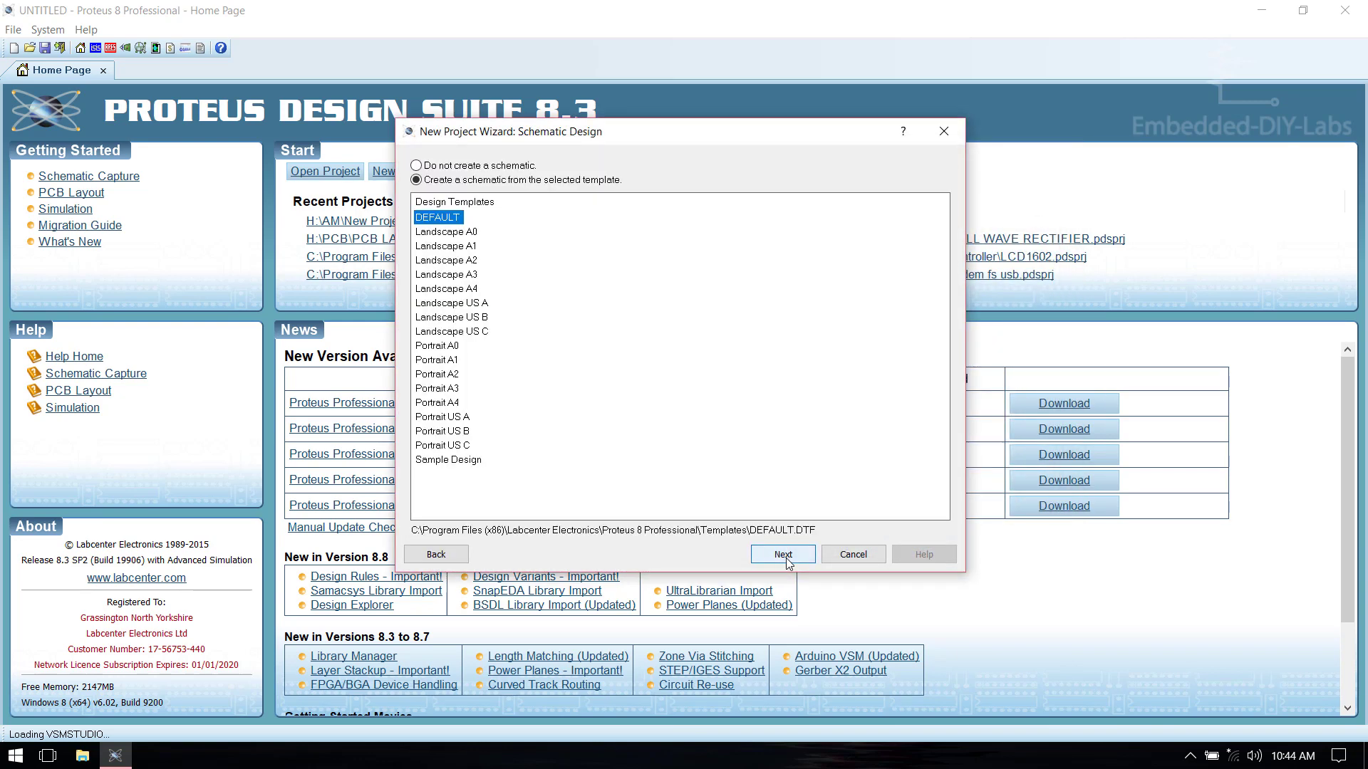
pyautogui.click(784, 555)
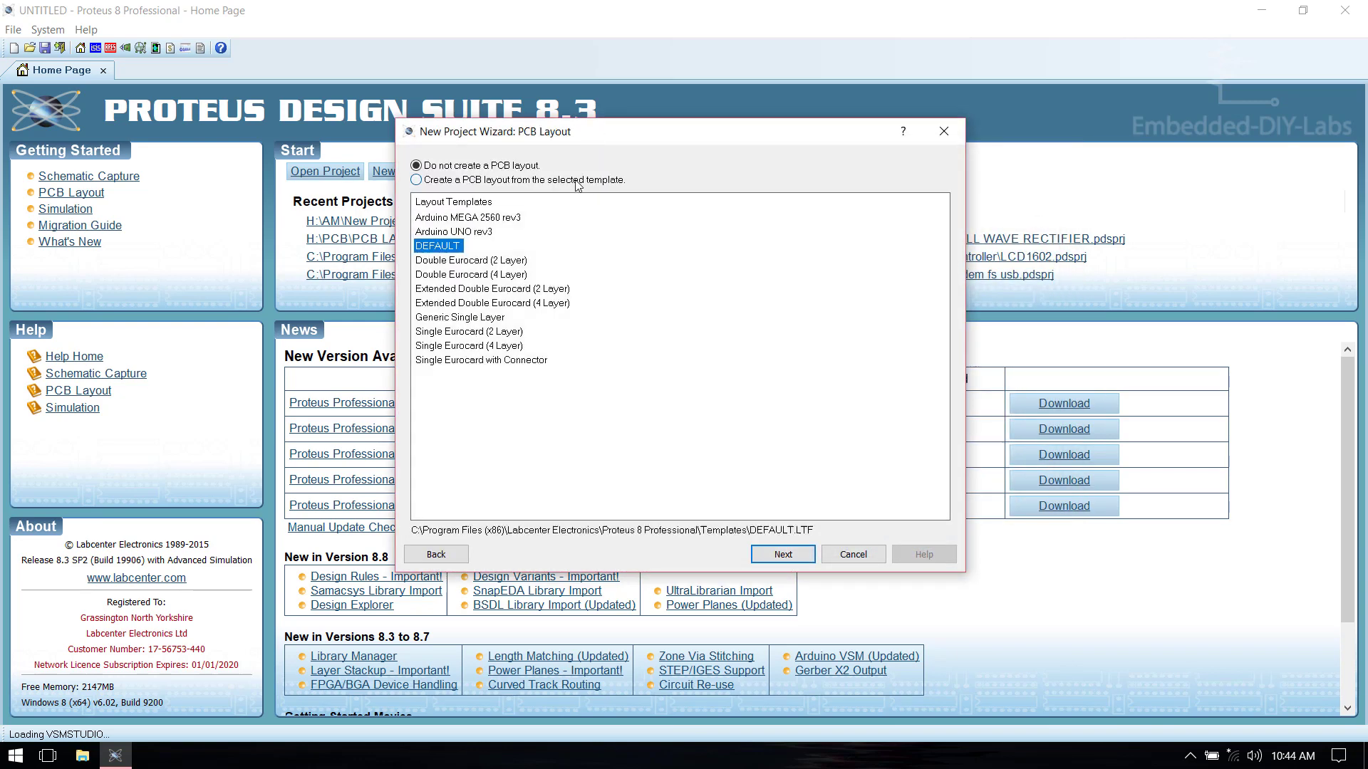
pyautogui.click(575, 181)
pyautogui.click(783, 555)
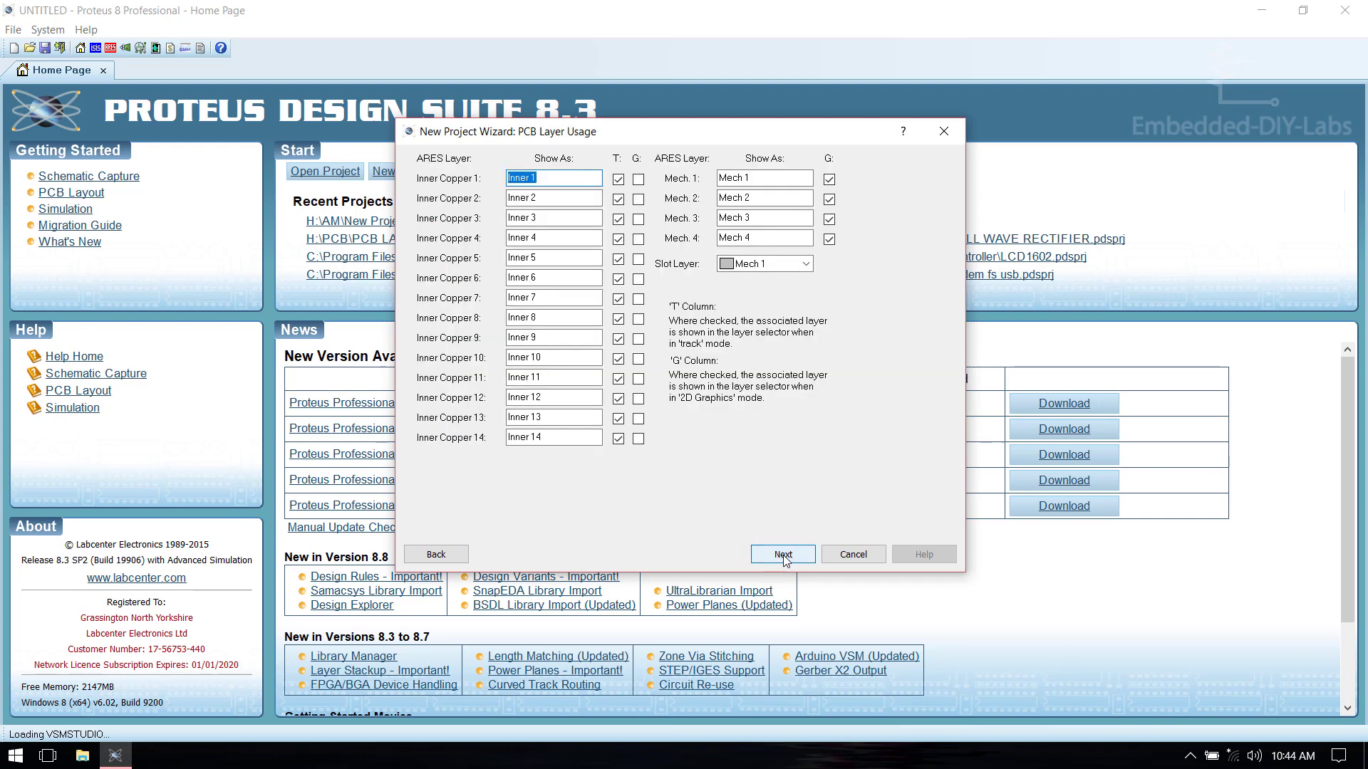
pyautogui.click(784, 555)
pyautogui.click(784, 555)
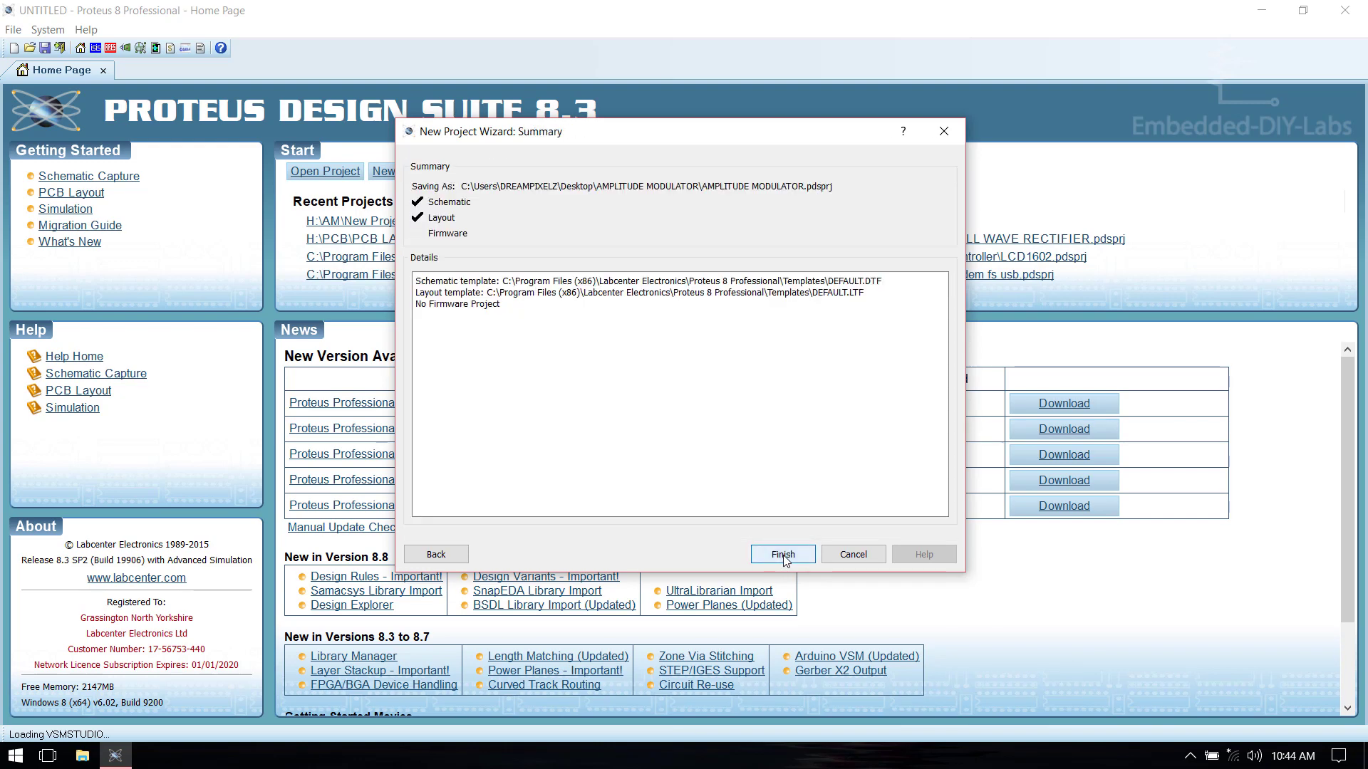
pyautogui.click(784, 555)
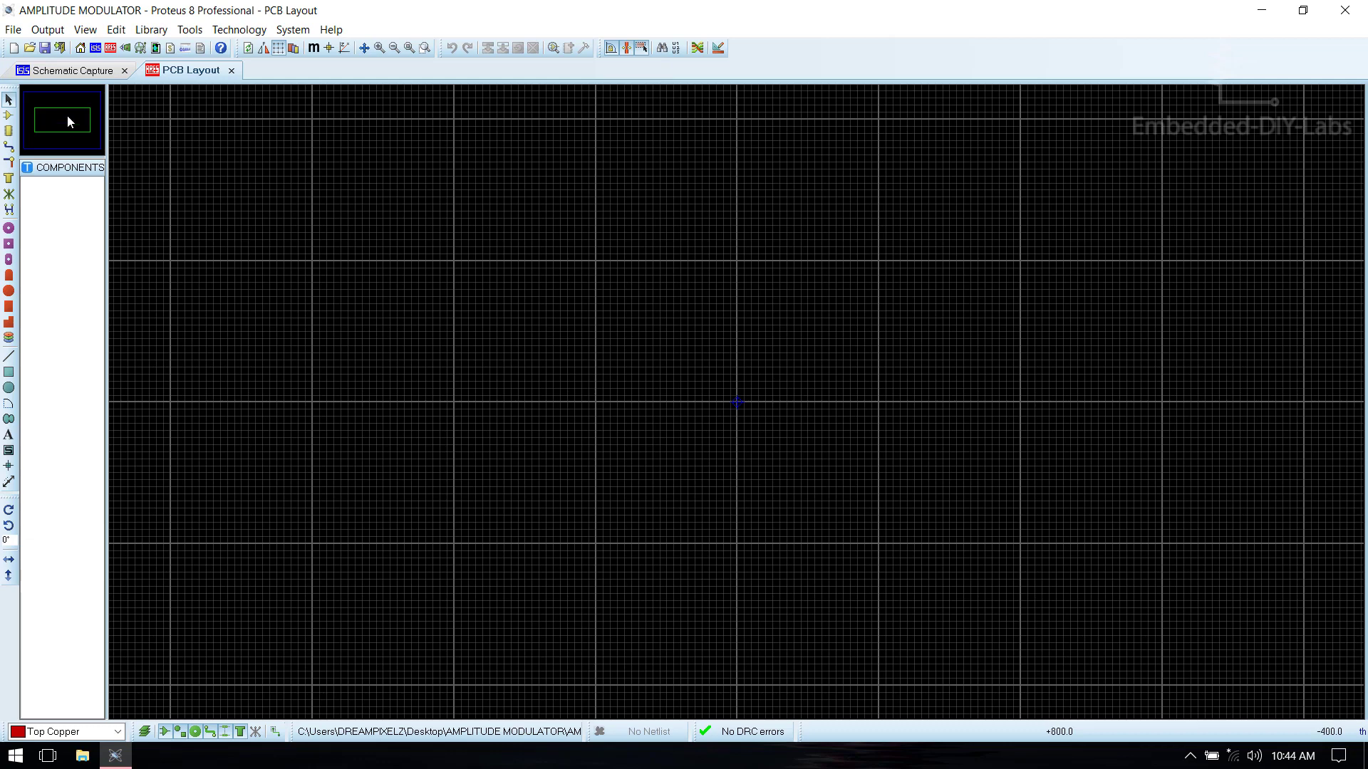
# In the schematic, search the device library for BC108 and add the BC108 transistor from the BIPOLAR library.
pyautogui.click(73, 70)
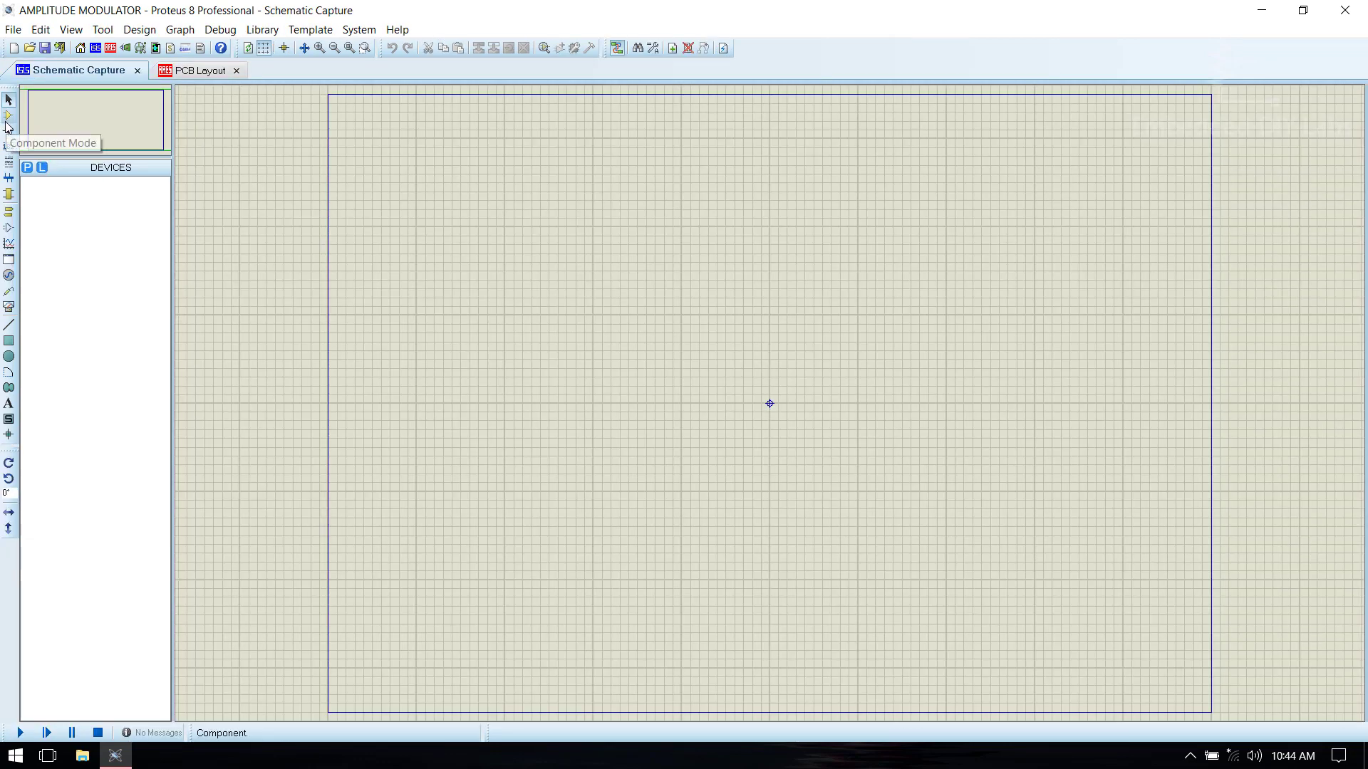
pyautogui.click(9, 115)
pyautogui.click(27, 169)
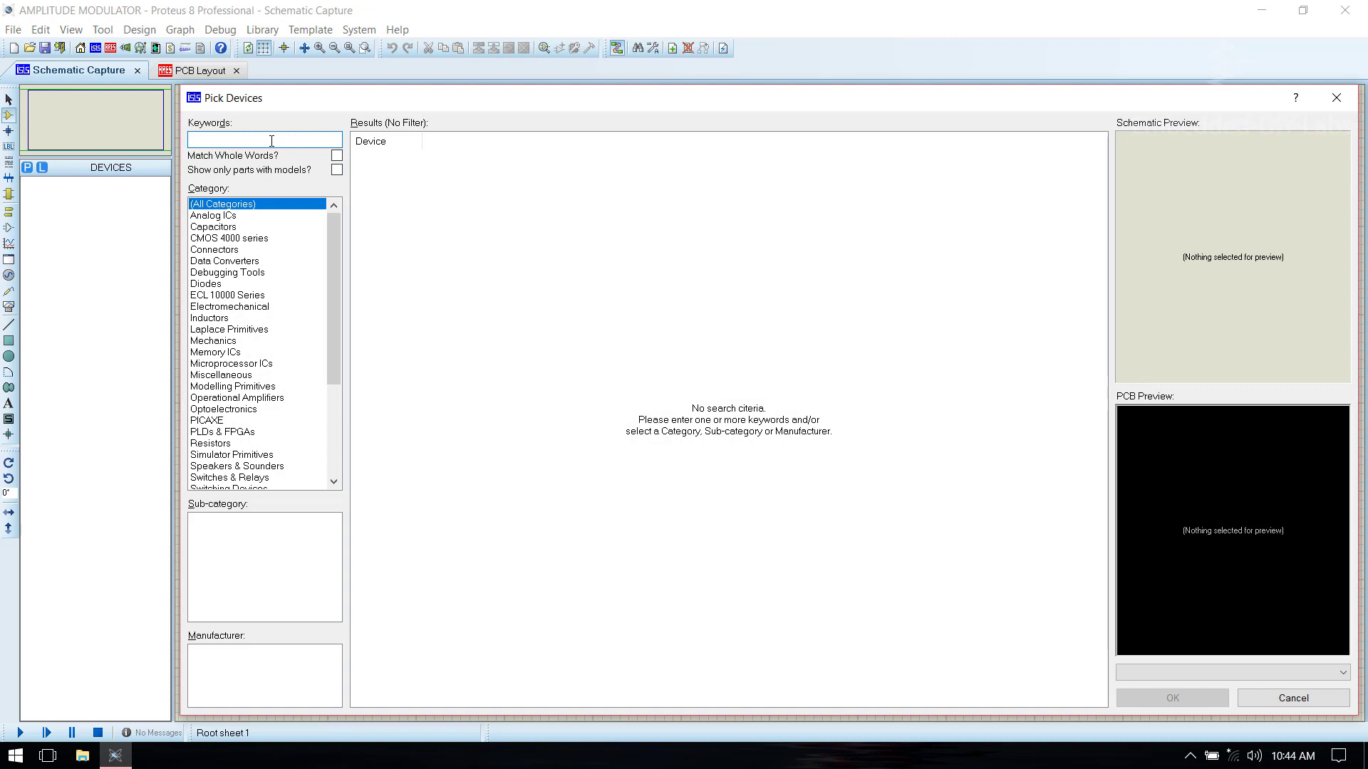
pyautogui.write('BC108')
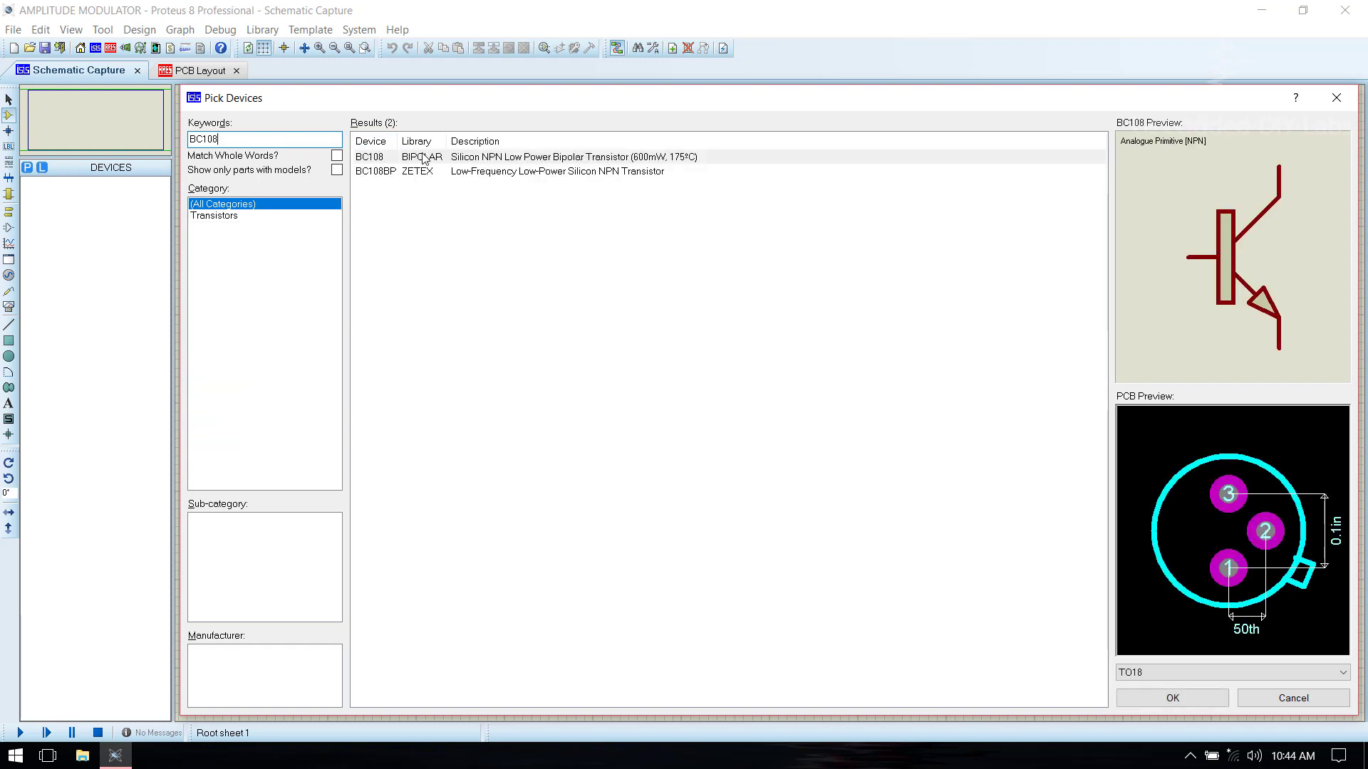
pyautogui.doubleClick(424, 158)
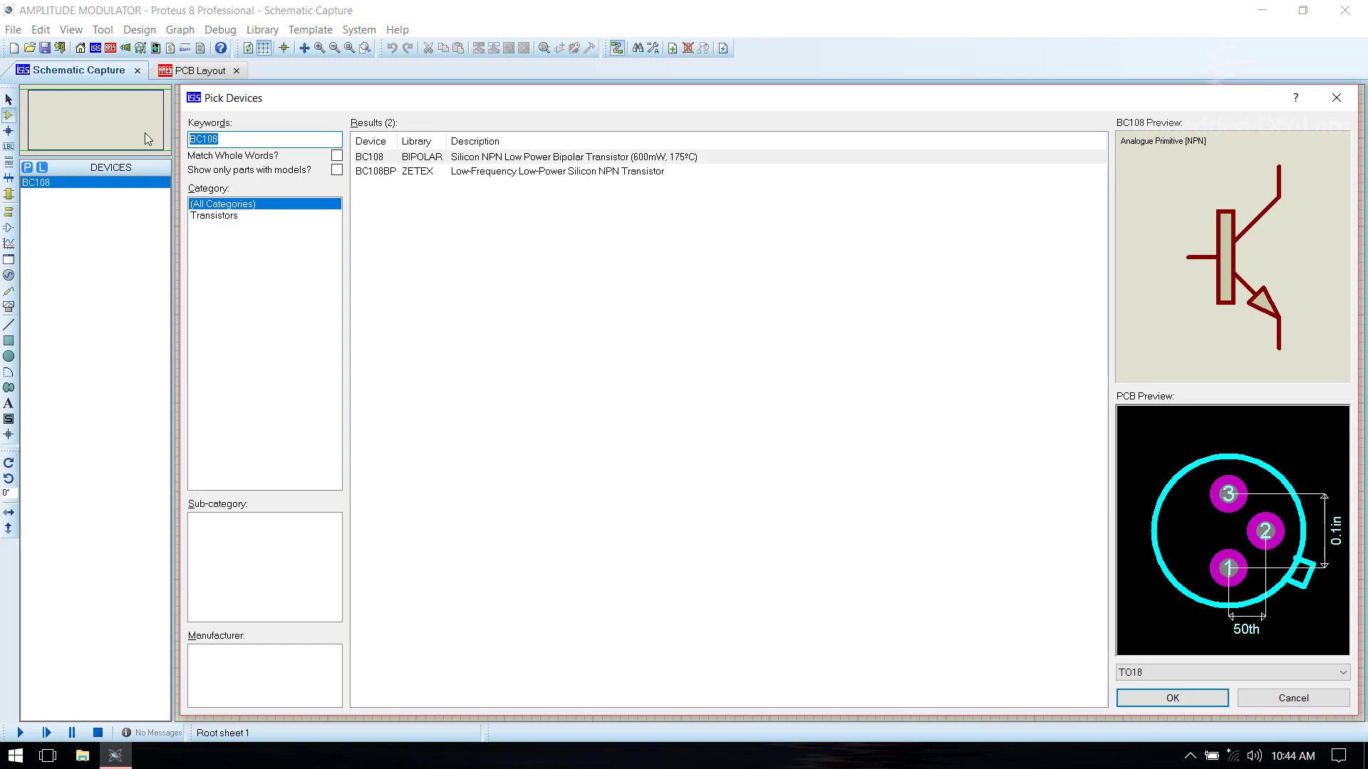
# Filter the device library to 0.6W Metal Film resistors and add the 22K resistor MINRES22K.
pyautogui.write('RESIS')
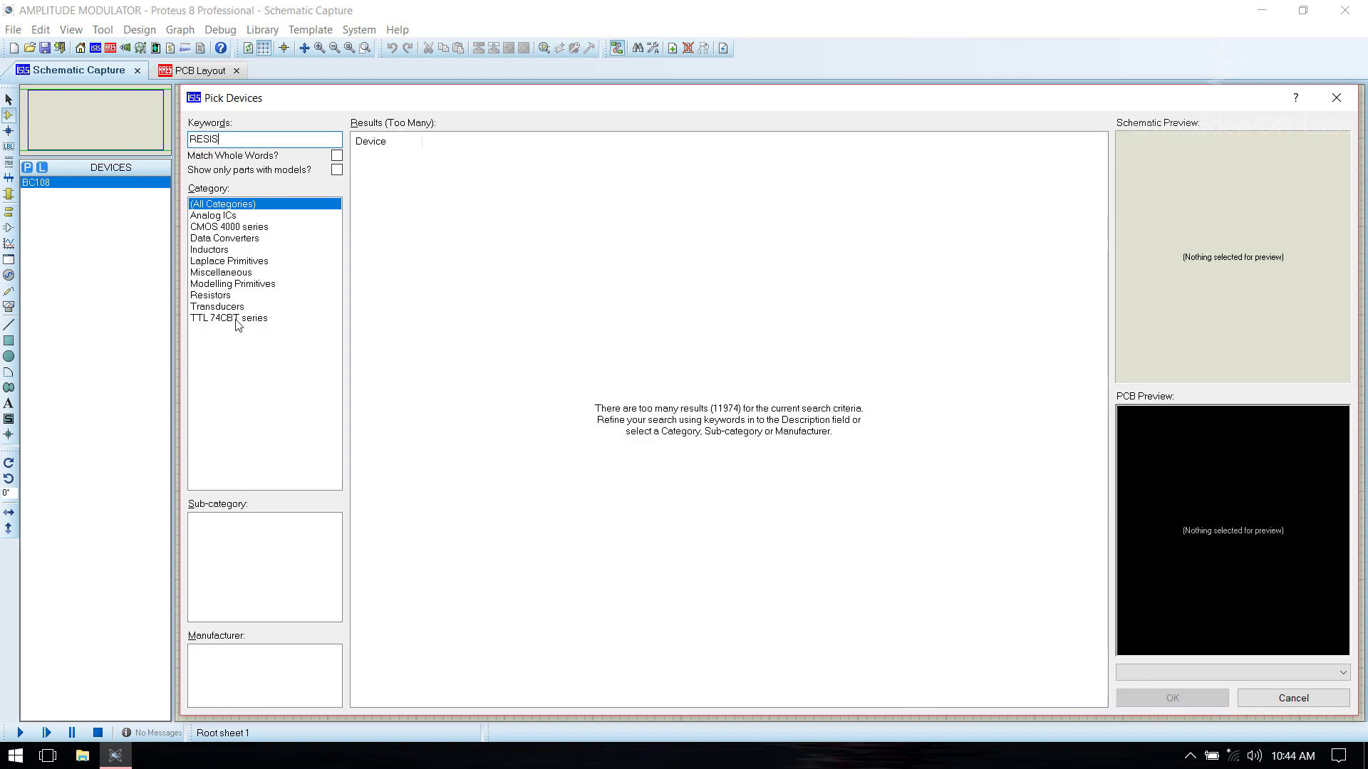
pyautogui.click(238, 296)
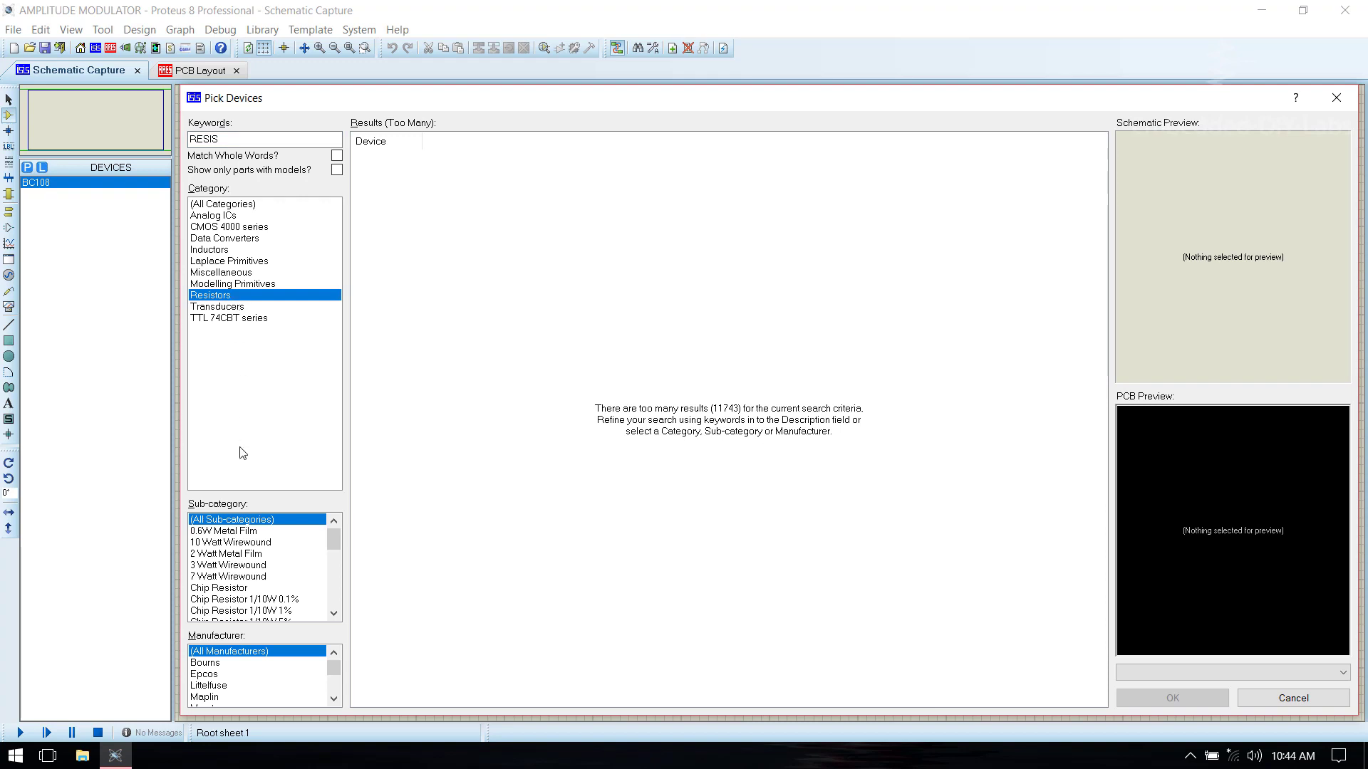
pyautogui.click(223, 530)
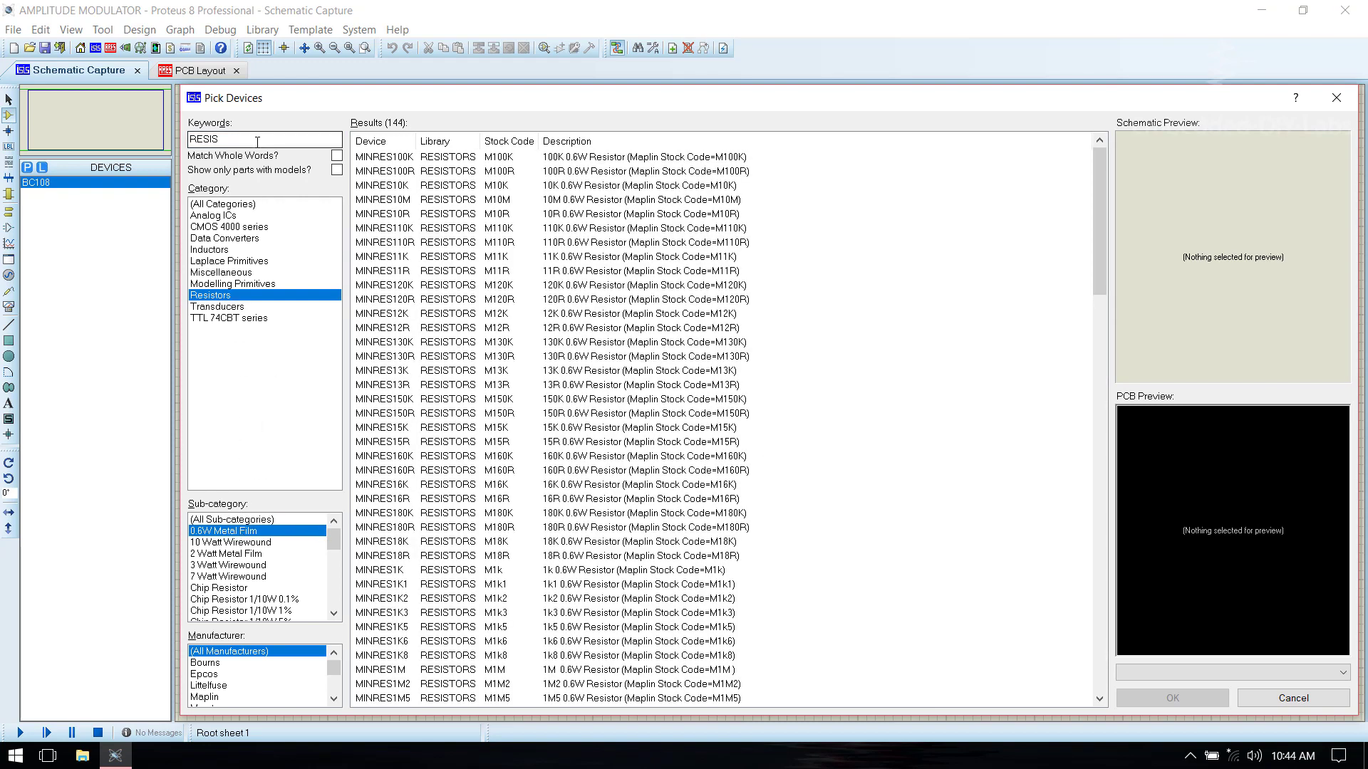
pyautogui.moveTo(241, 142); pyautogui.dragTo(176, 139)
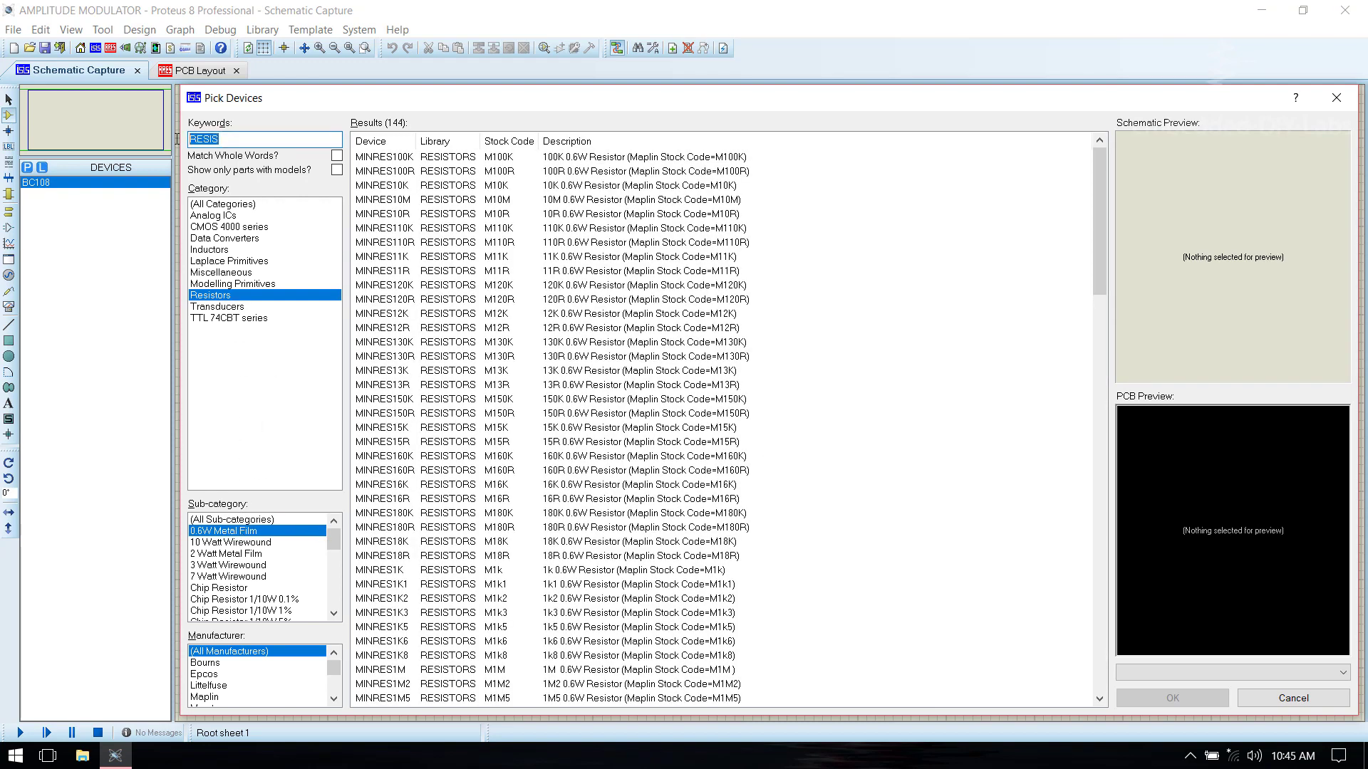
pyautogui.write('22K')
pyautogui.doubleClick(431, 157)
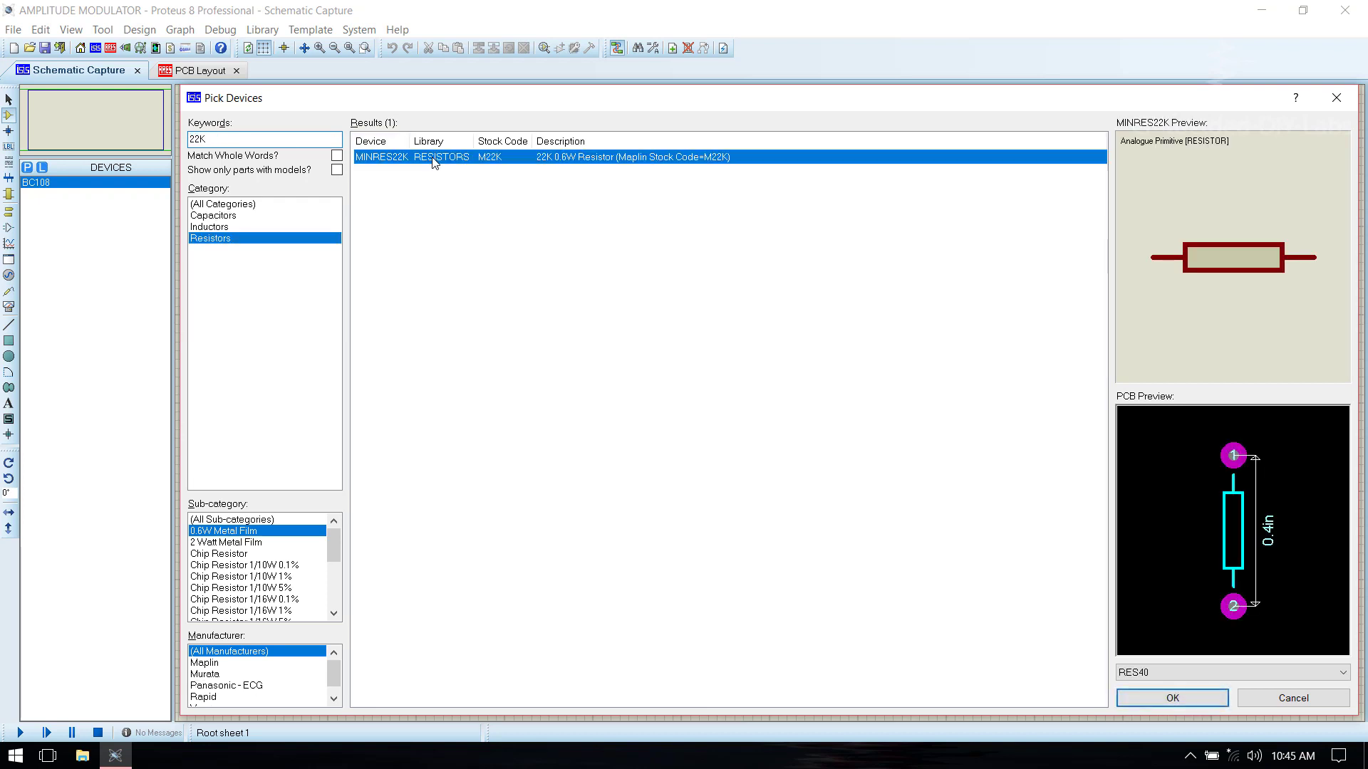
# Find the 6.8K metal film resistor and add MINRES6K8 to the device list.
pyautogui.moveTo(235, 140); pyautogui.dragTo(186, 141)
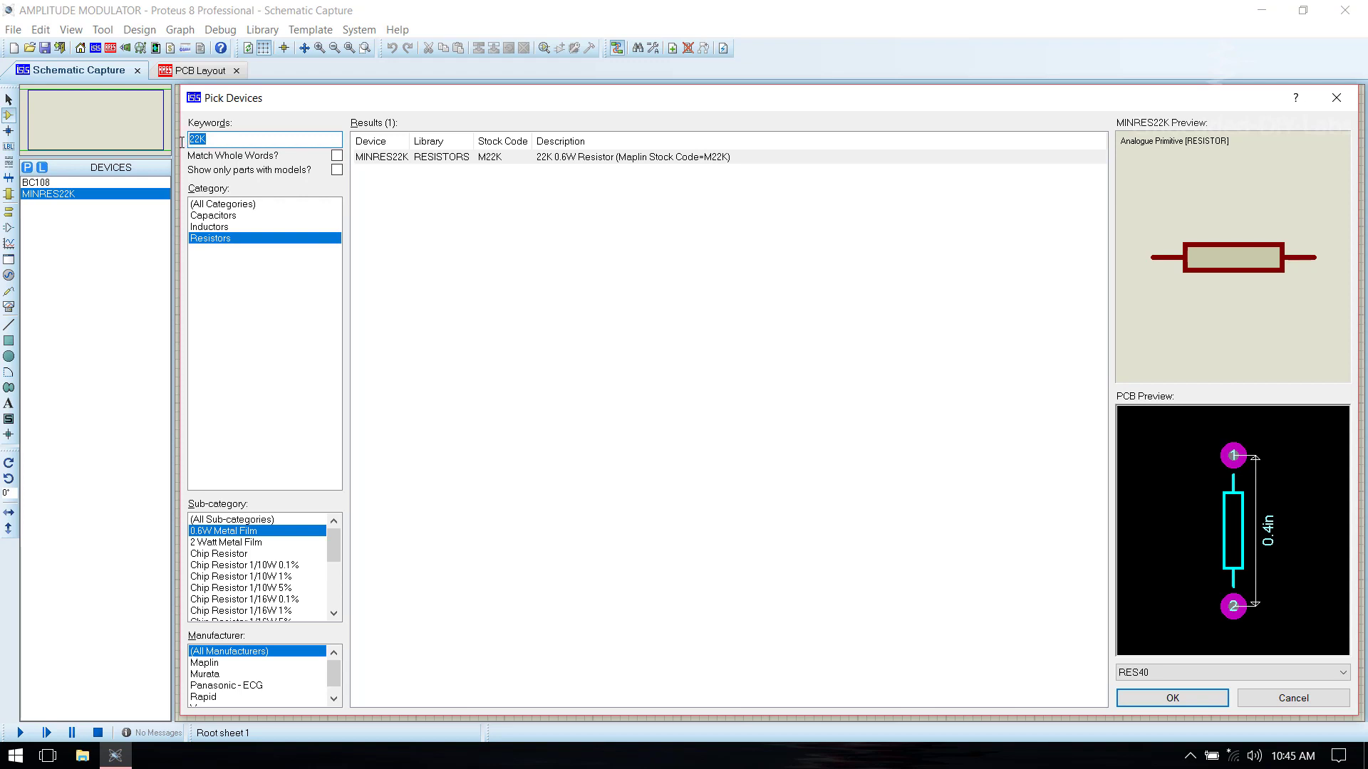
pyautogui.write('6.8K')
pyautogui.doubleClick(420, 158)
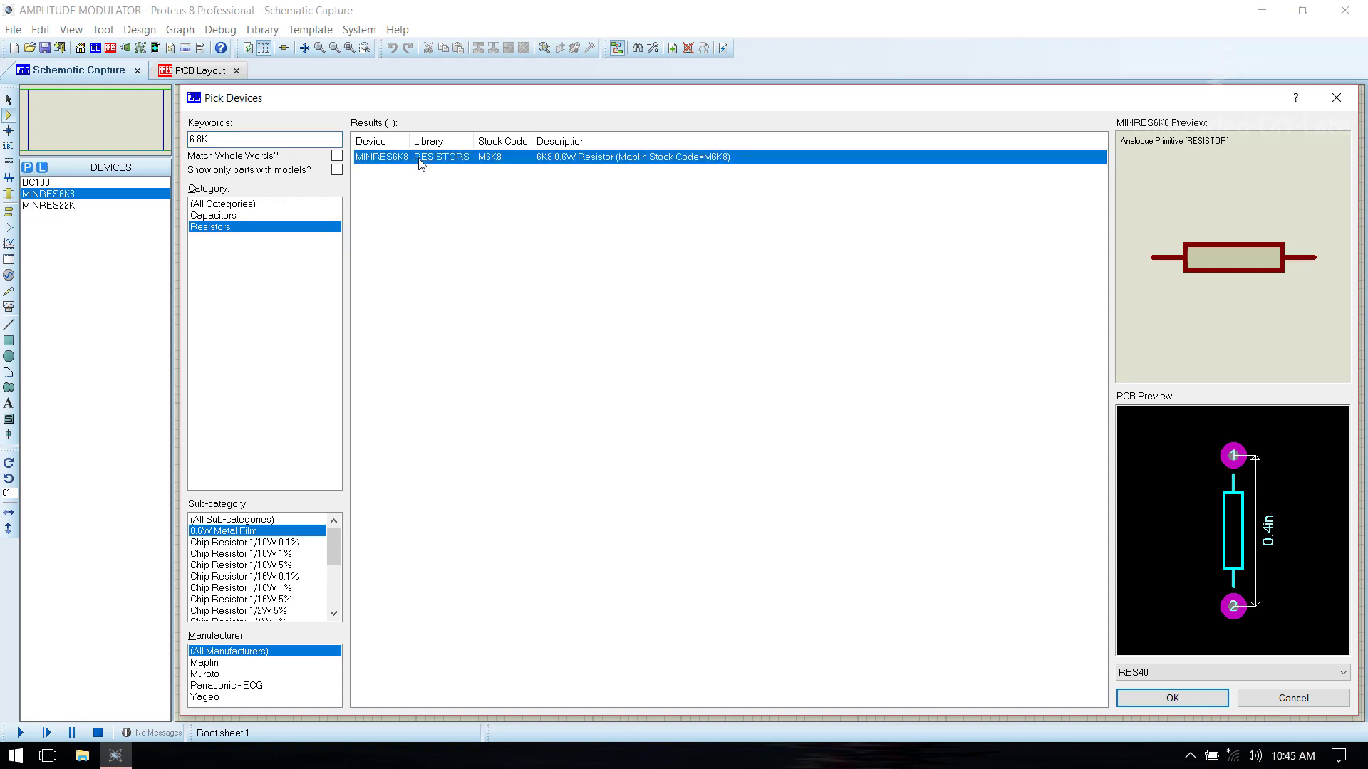
# Add the 4.7K and 680R metal film resistors, MINRES4K7 and MINRES680R, to the device list.
pyautogui.moveTo(282, 140); pyautogui.dragTo(167, 141)
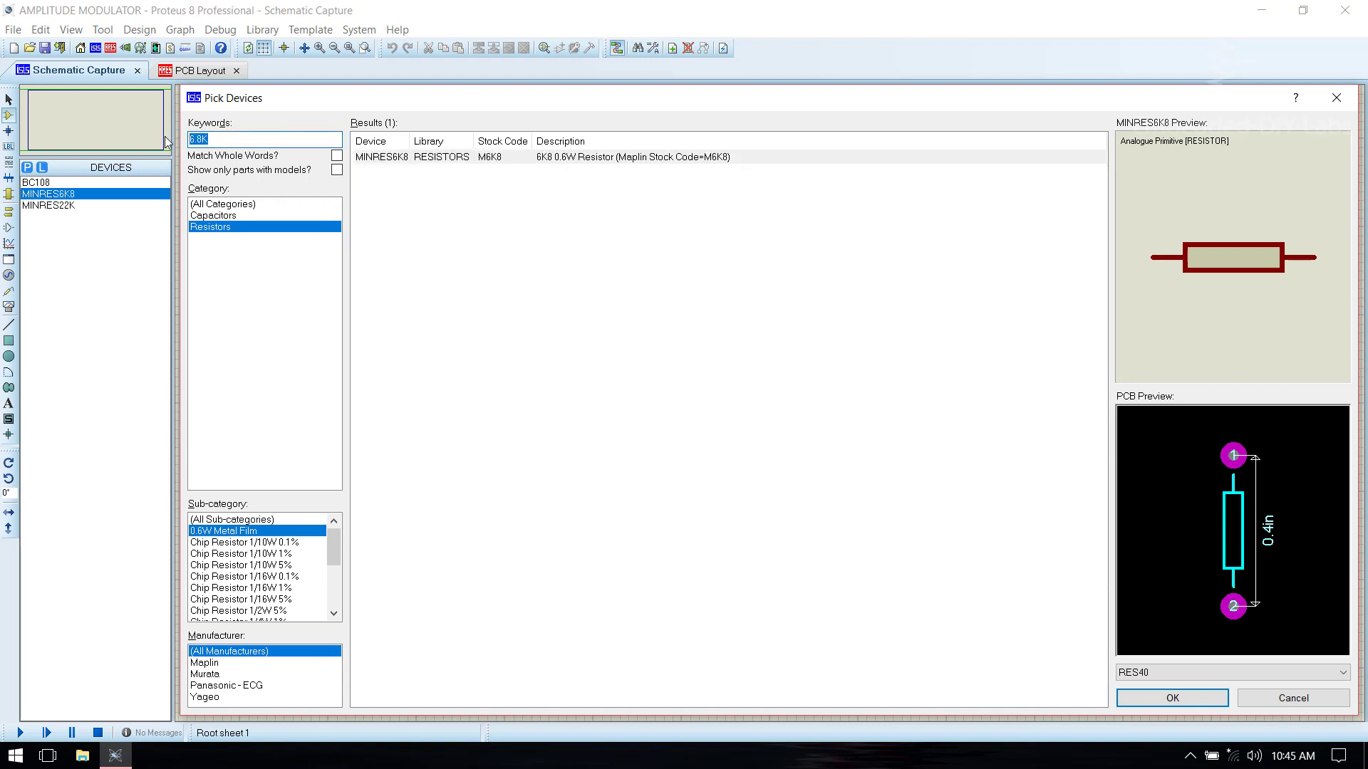
pyautogui.write('4.7K')
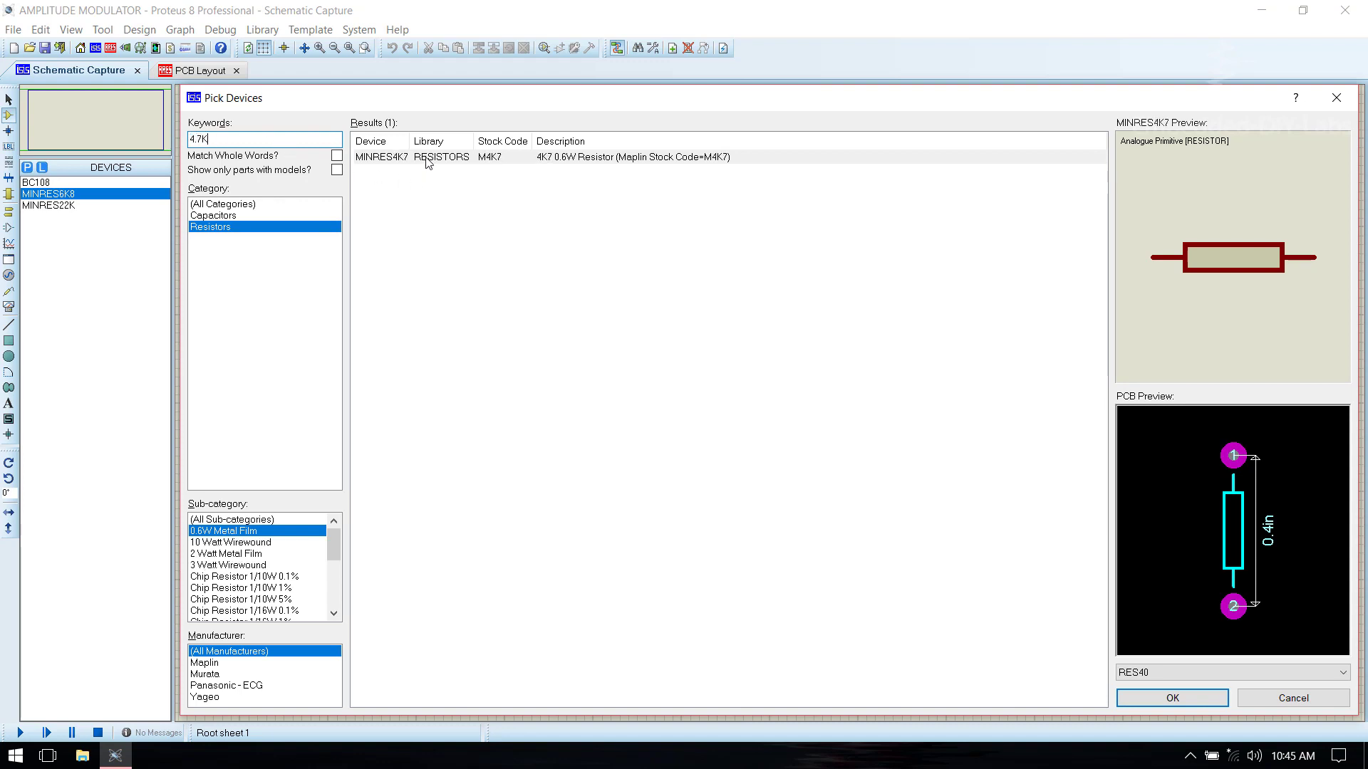
pyautogui.doubleClick(427, 157)
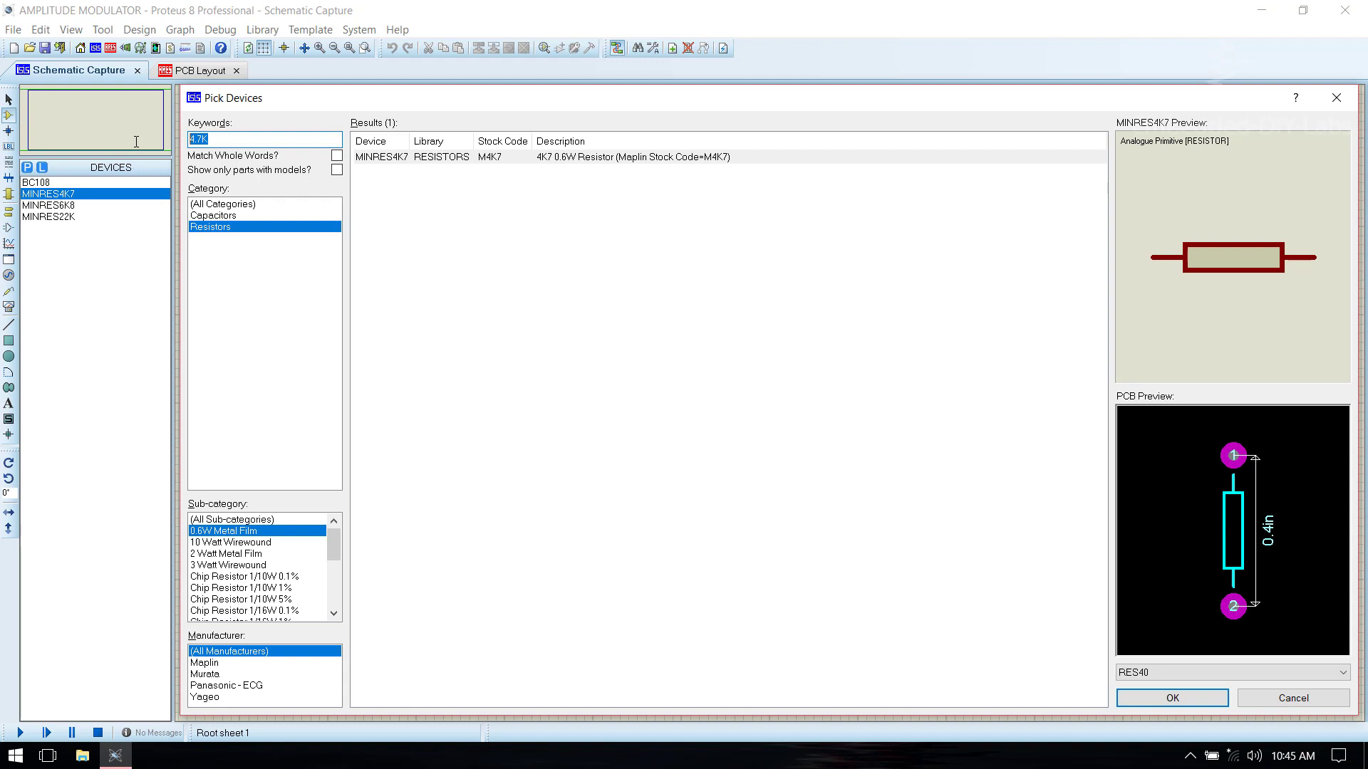
pyautogui.write('680R')
pyautogui.doubleClick(442, 157)
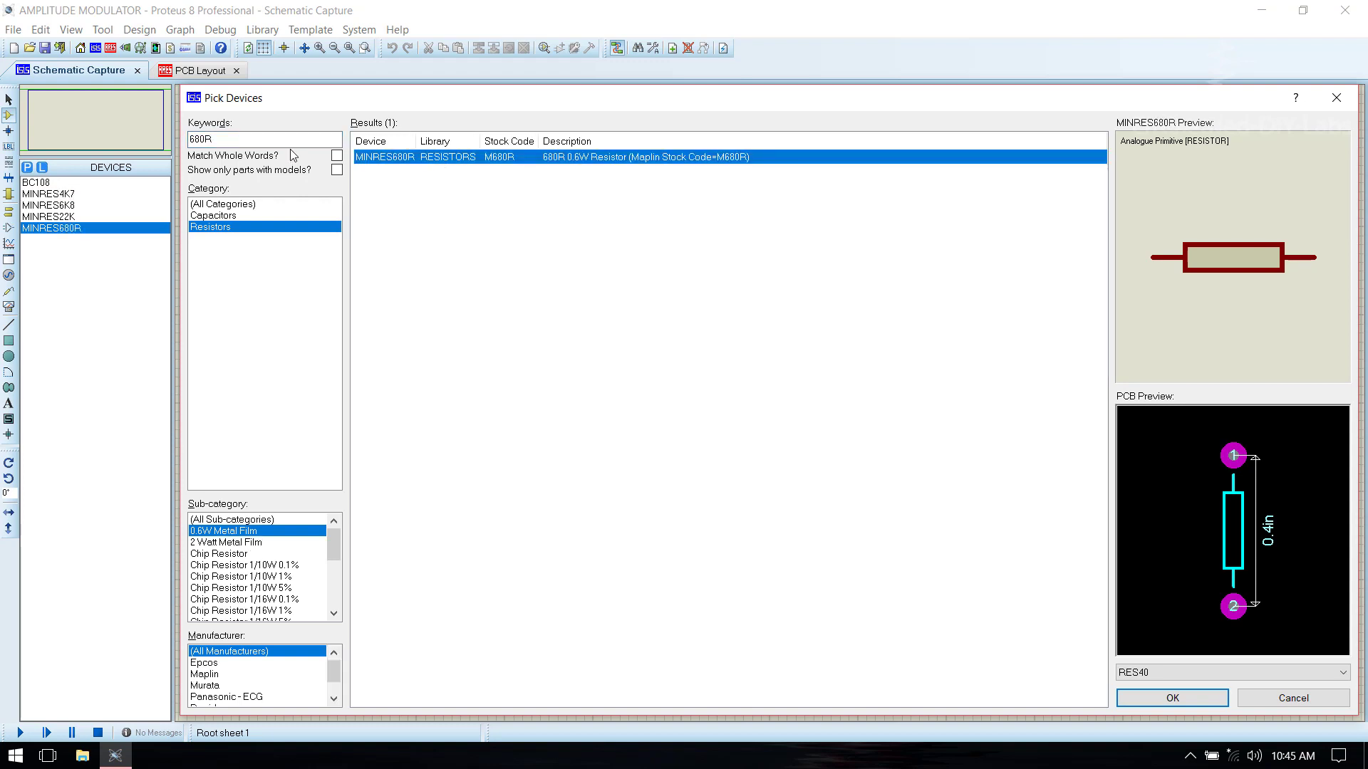
# Search all categories for DC SOURCE and add the BATTERY voltage source to the device list.
pyautogui.click(288, 139)
pyautogui.moveTo(288, 139); pyautogui.dragTo(183, 139)
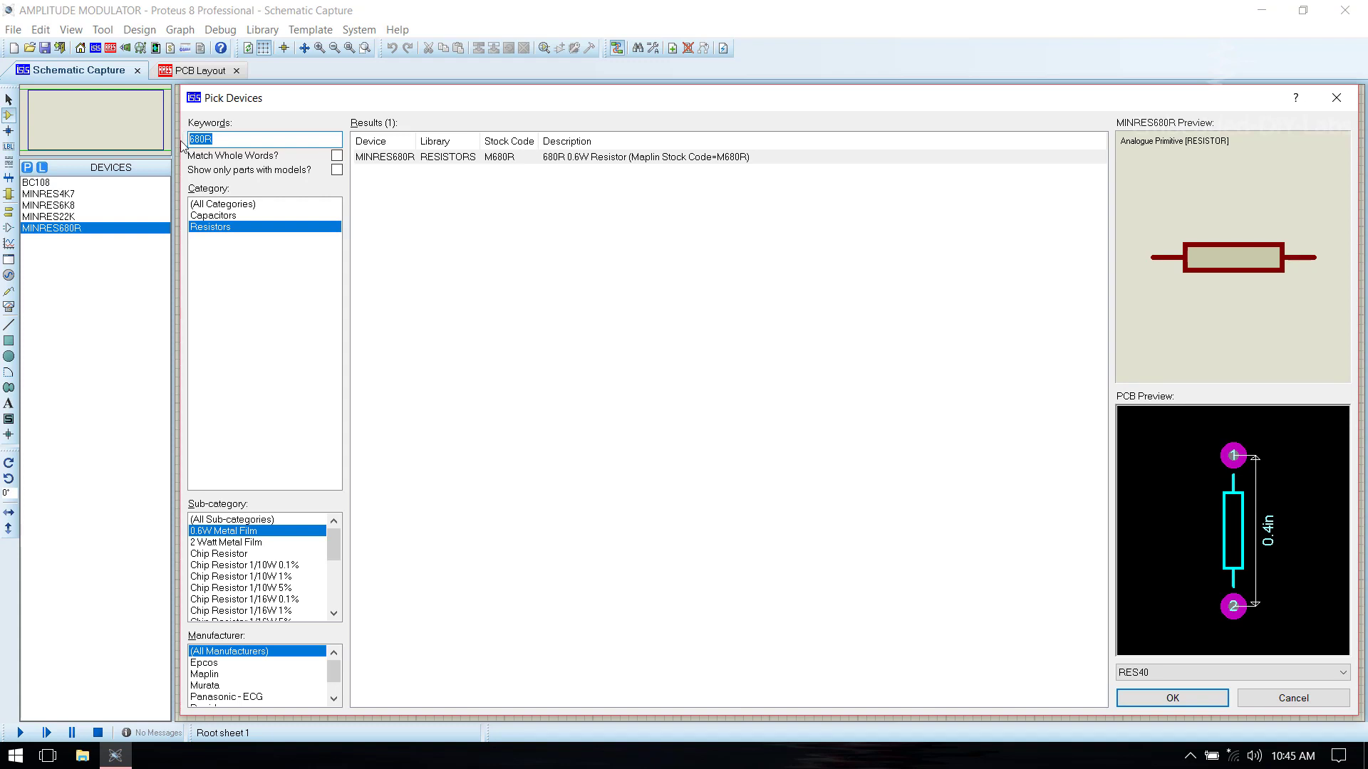
pyautogui.write('DC SOURCE')
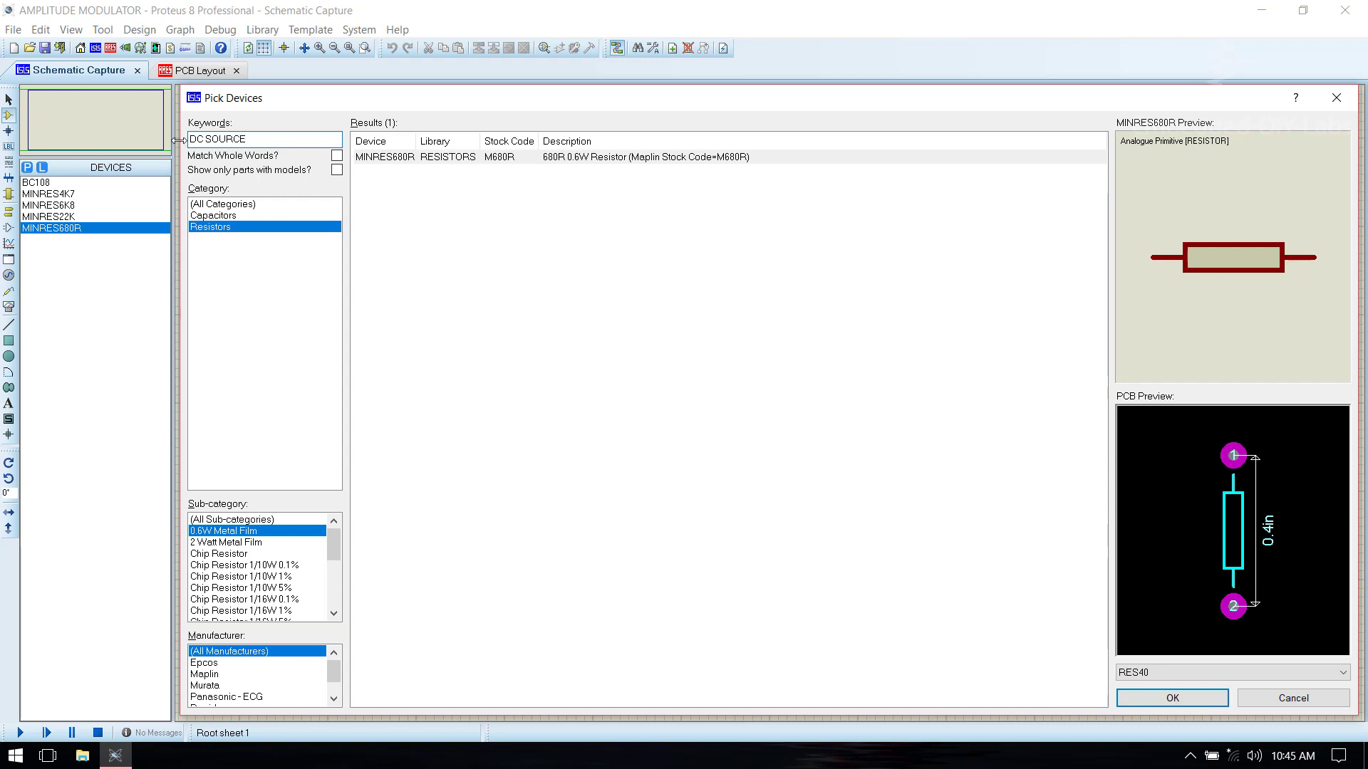
pyautogui.click(425, 172)
pyautogui.click(430, 158)
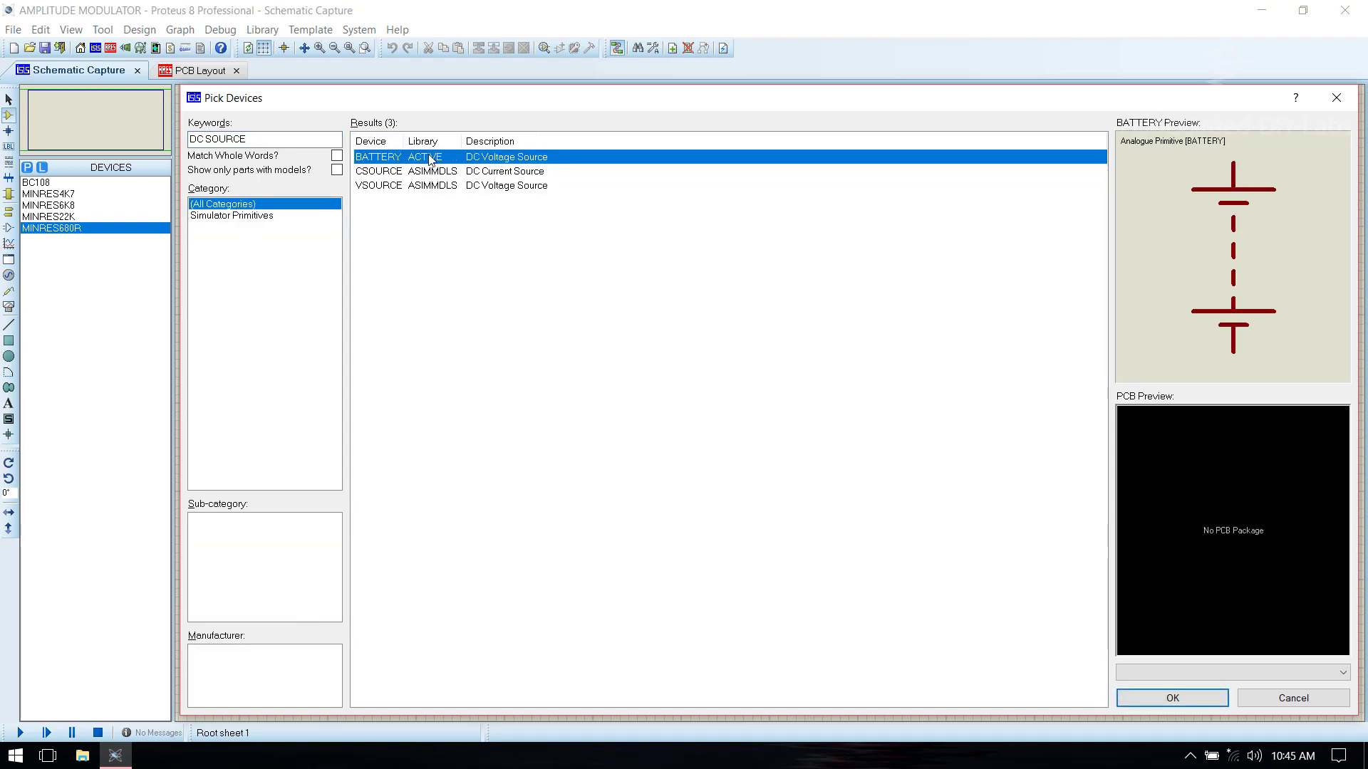
pyautogui.doubleClick(431, 158)
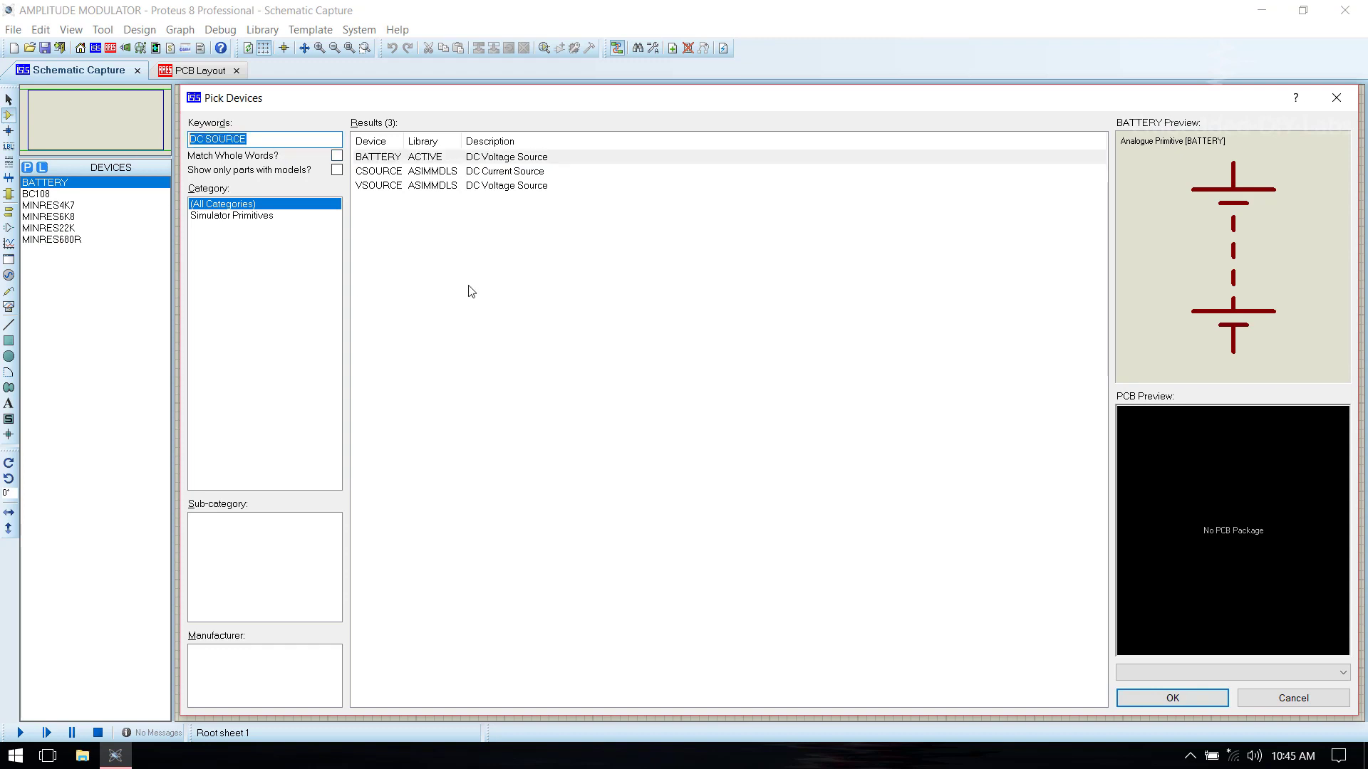
# Search the device library for INDUCTORS, filter to the Generic sub-category, and add the air filled inductor IND-AIR from the DEVICE library.
pyautogui.write('I')
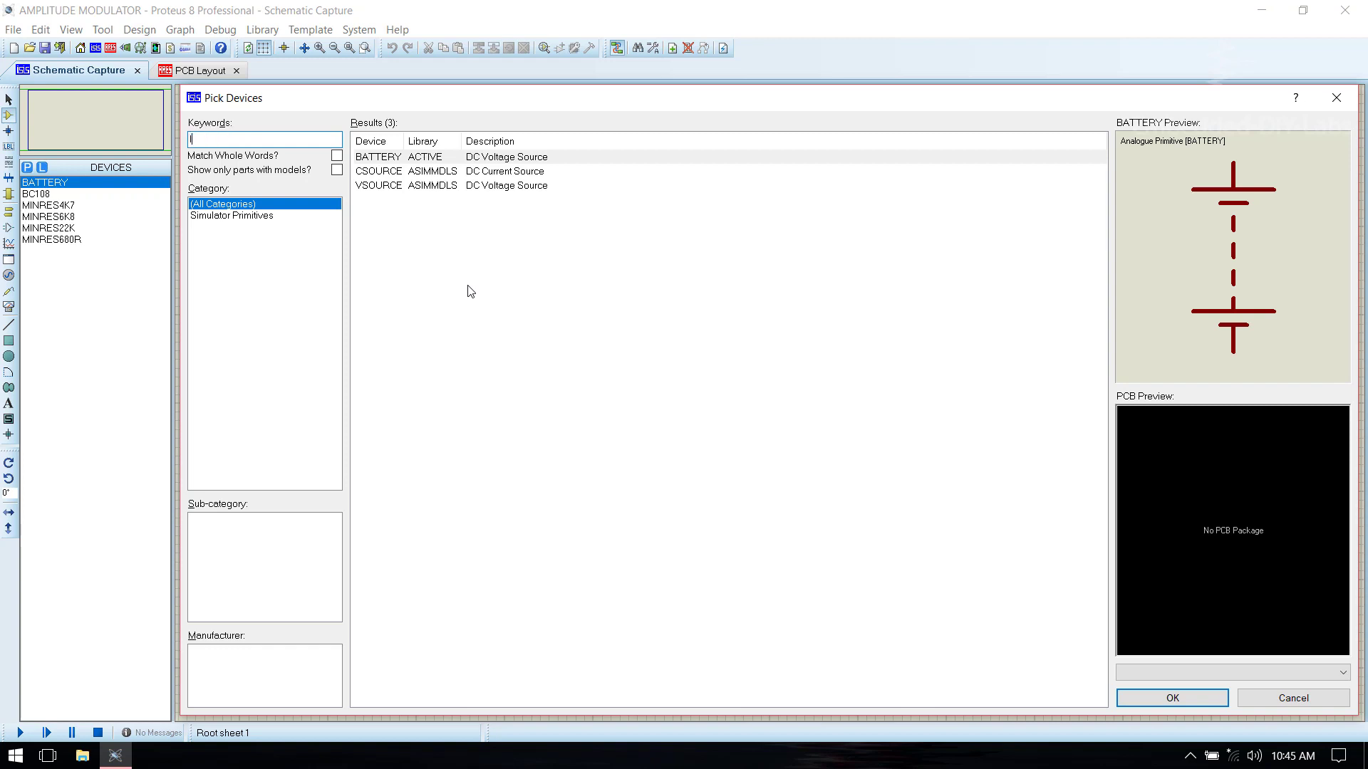
pyautogui.write('NDUCTORS')
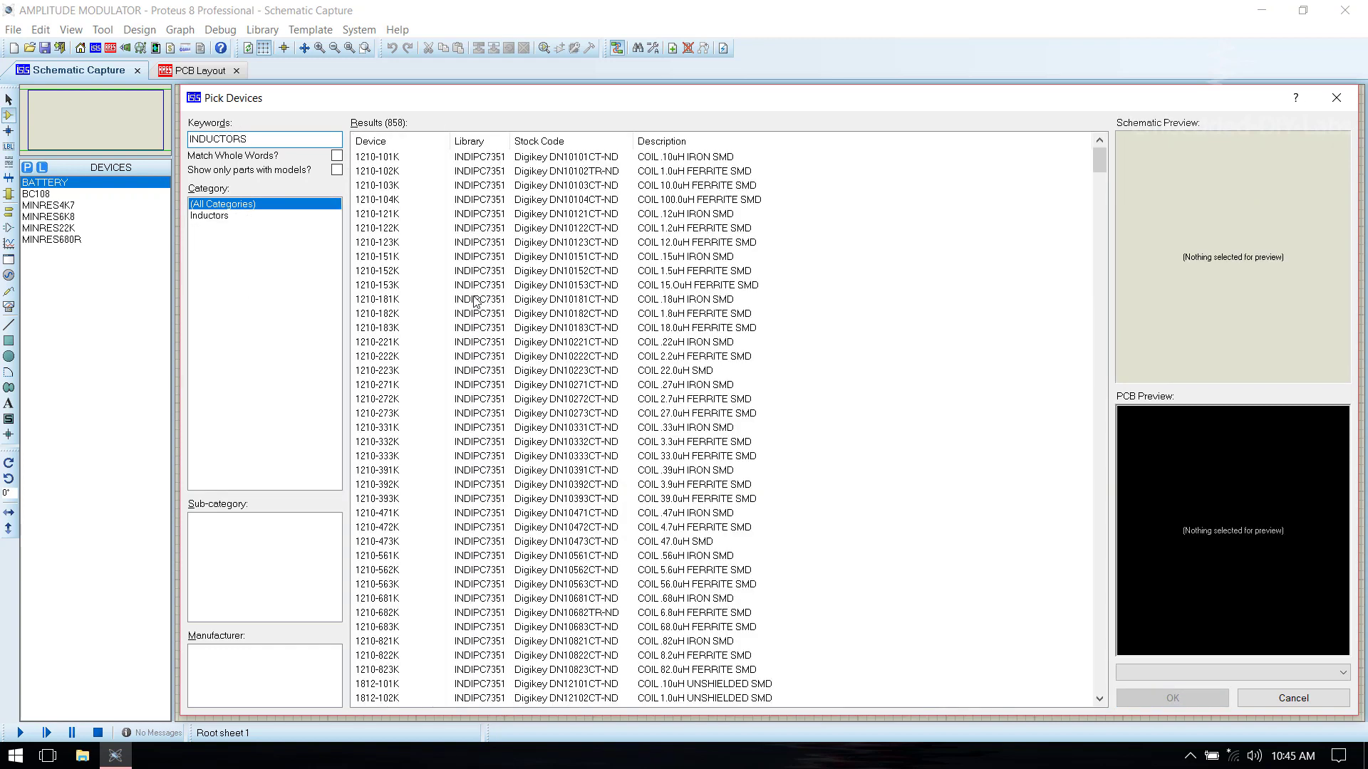
pyautogui.click(252, 216)
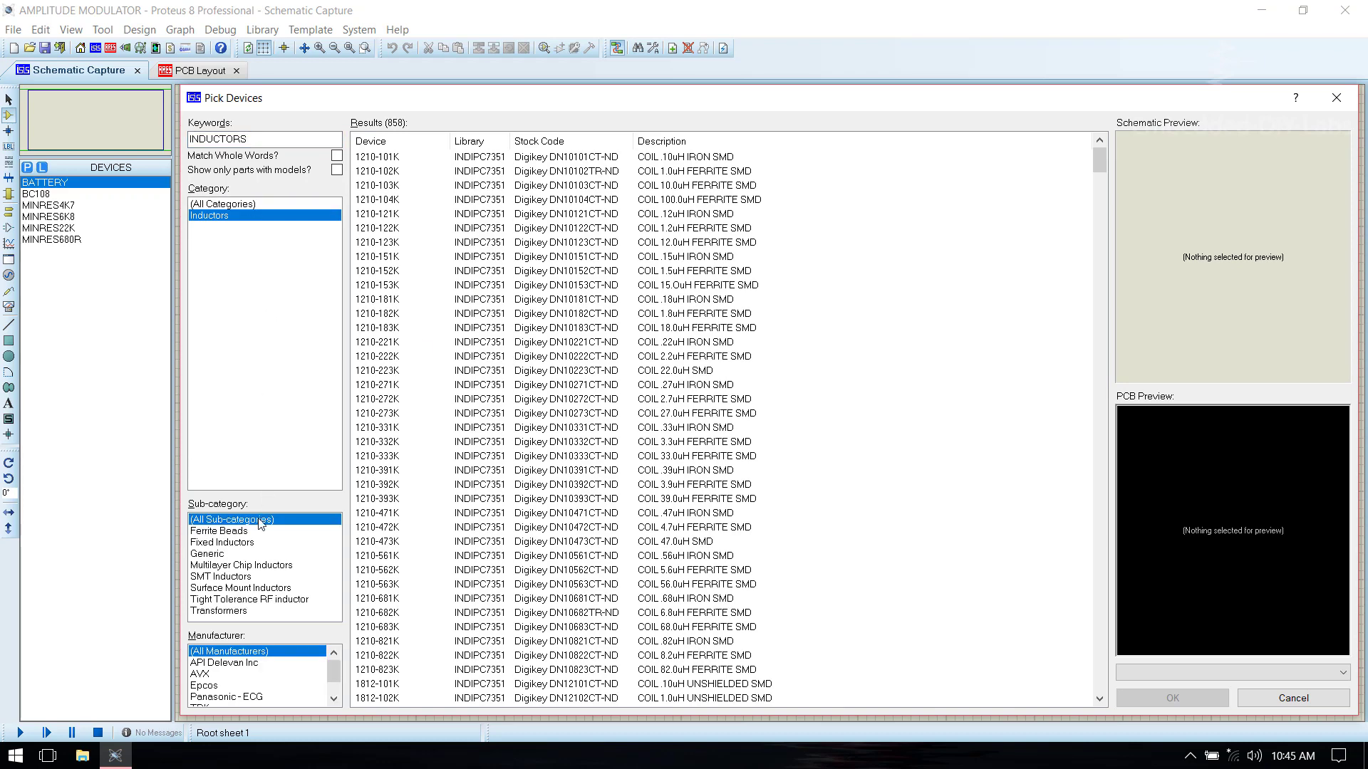
pyautogui.click(232, 555)
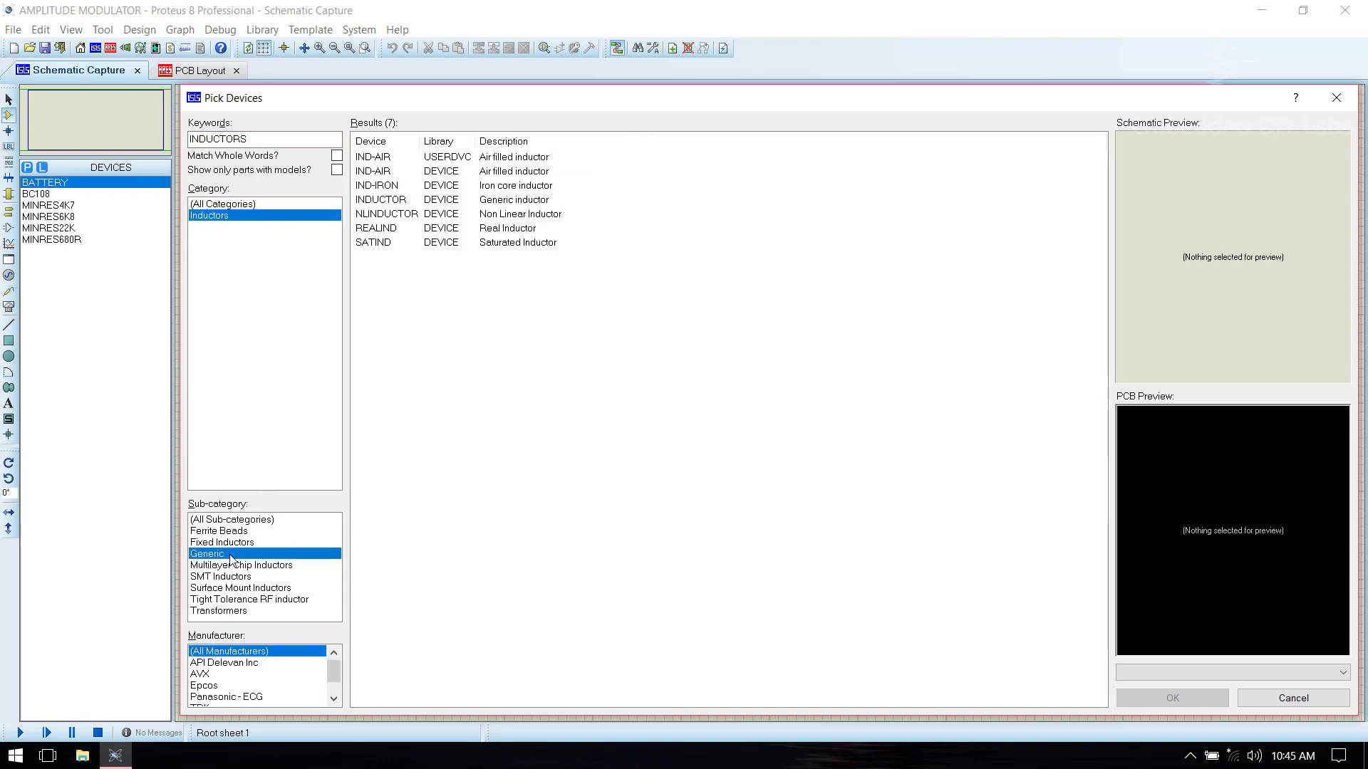
pyautogui.click(423, 172)
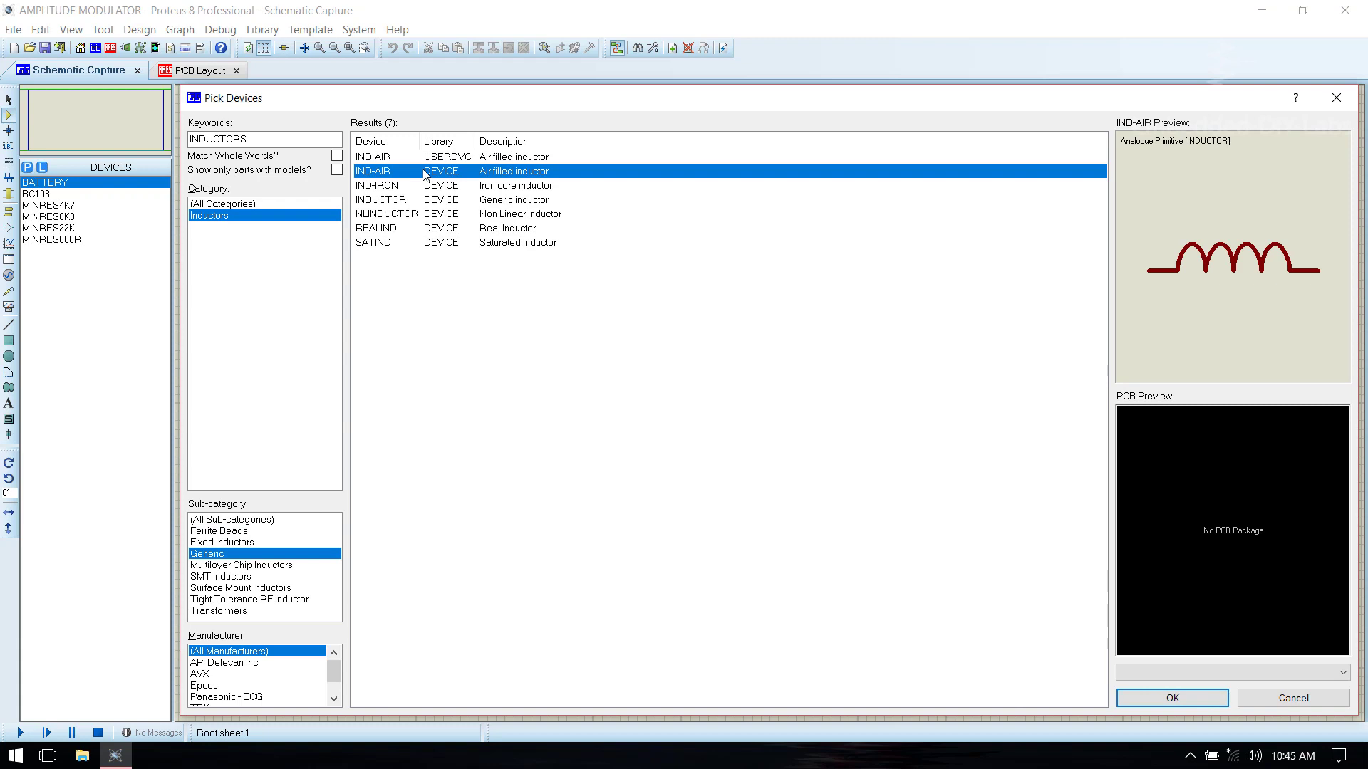
pyautogui.doubleClick(423, 173)
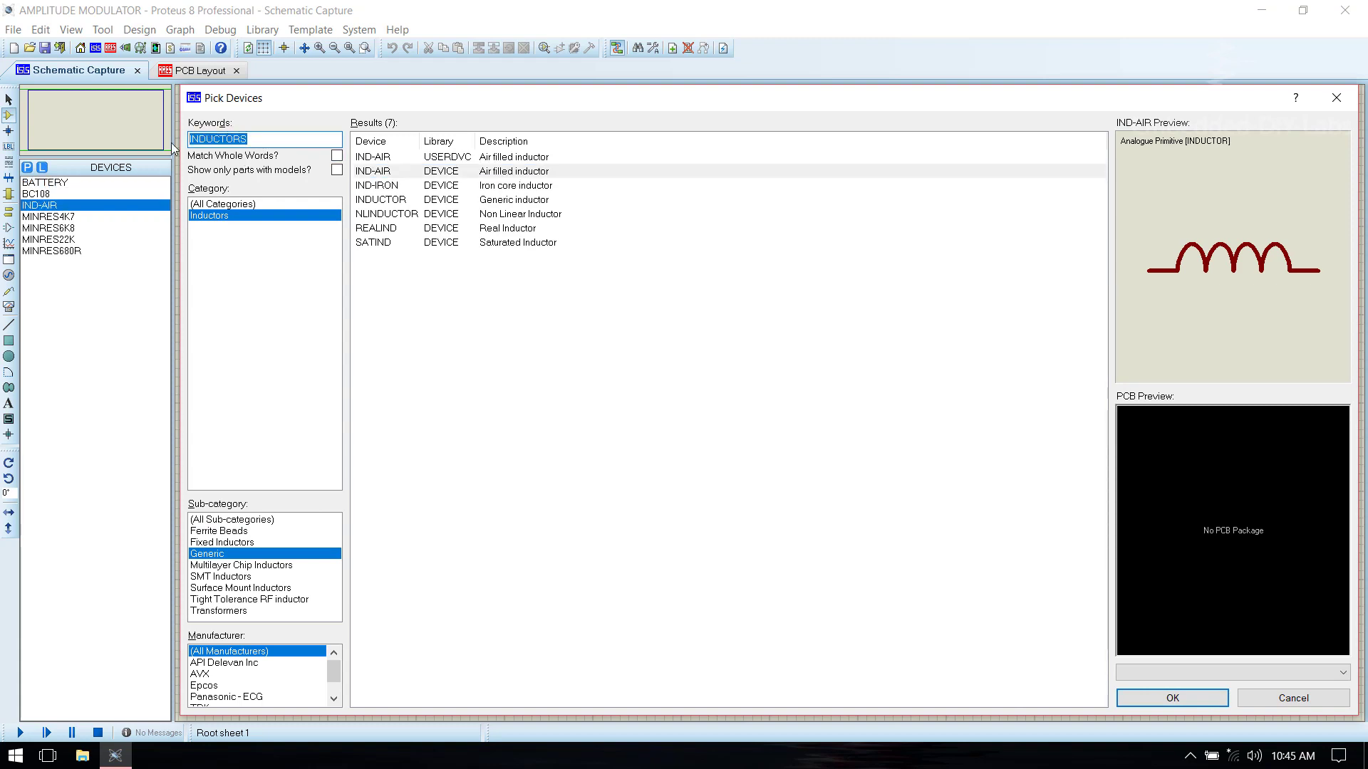
# Search for CAP among generic capacitors, add CAP and CAP-ELEC to the device list, and close the device picker.
pyautogui.write('CAP')
pyautogui.click(244, 231)
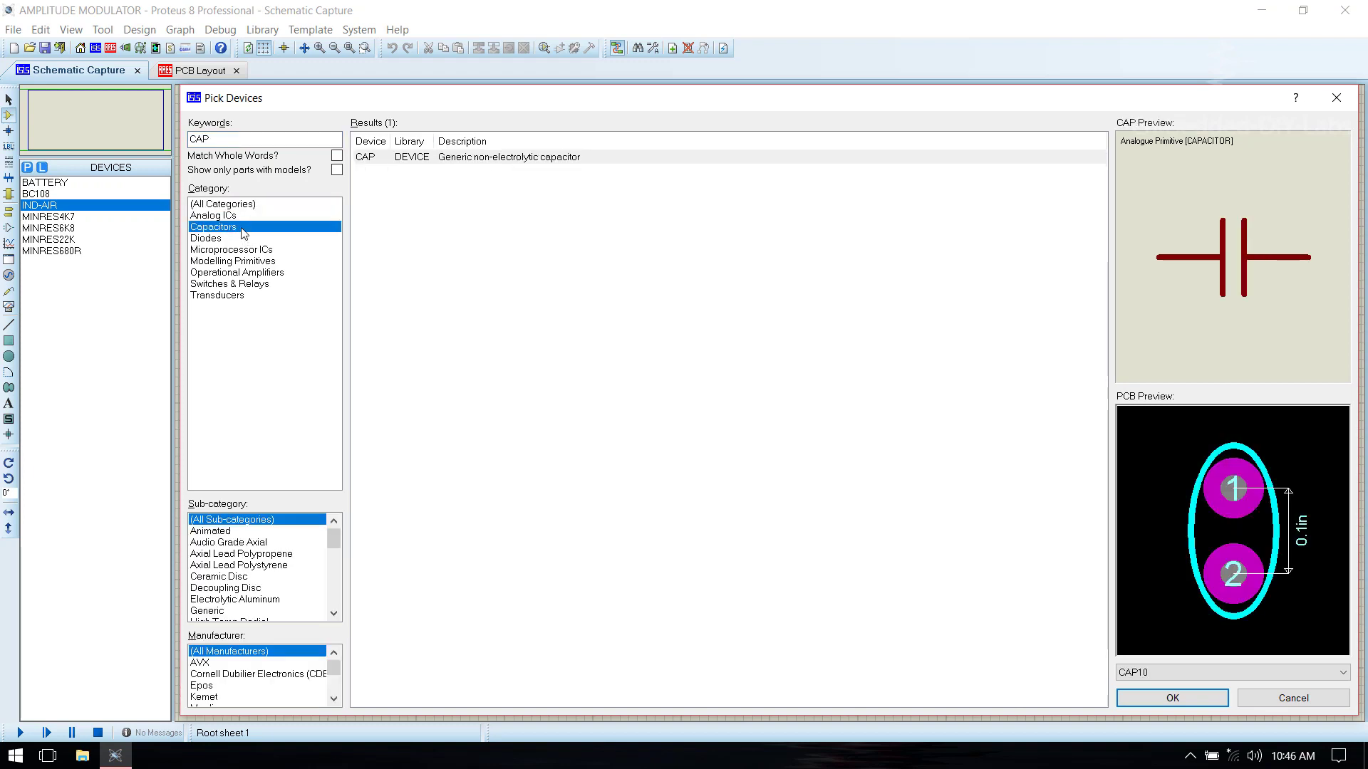
pyautogui.click(238, 611)
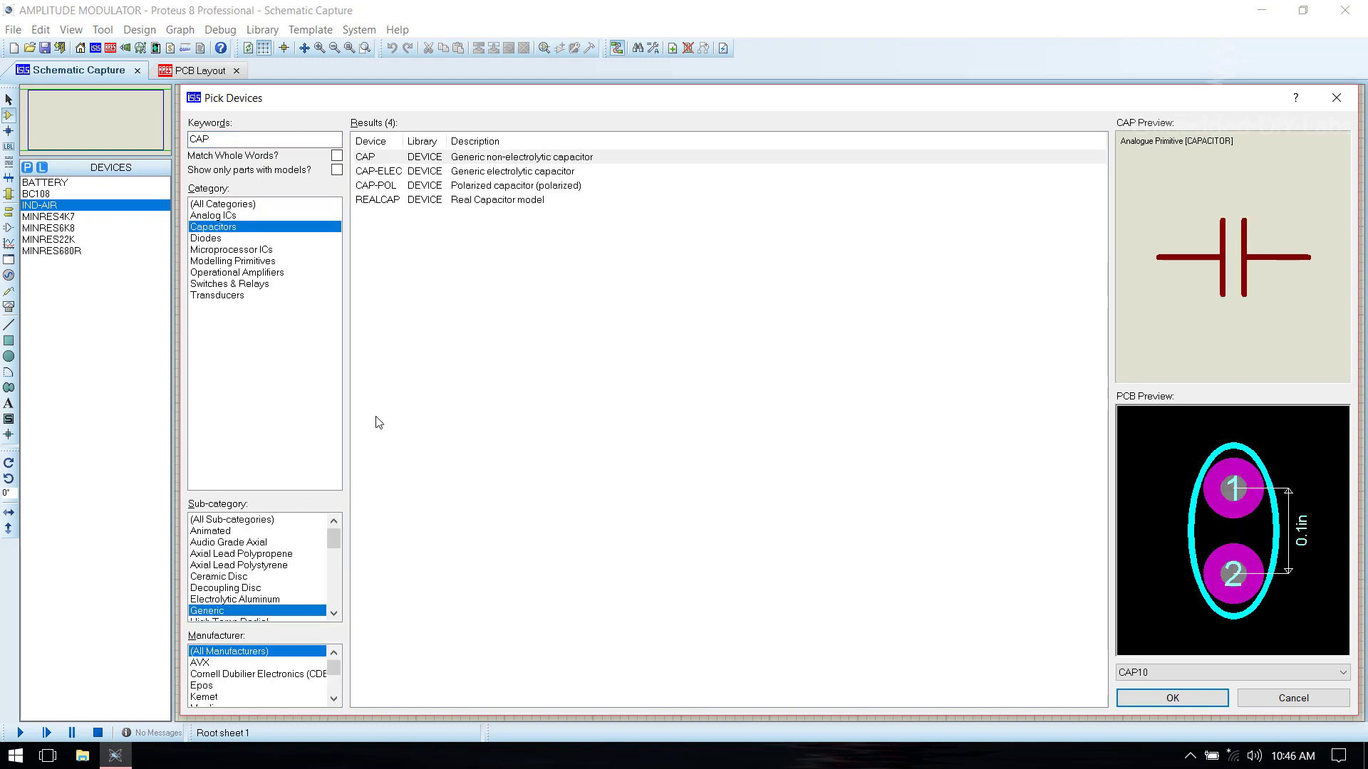
pyautogui.click(469, 161)
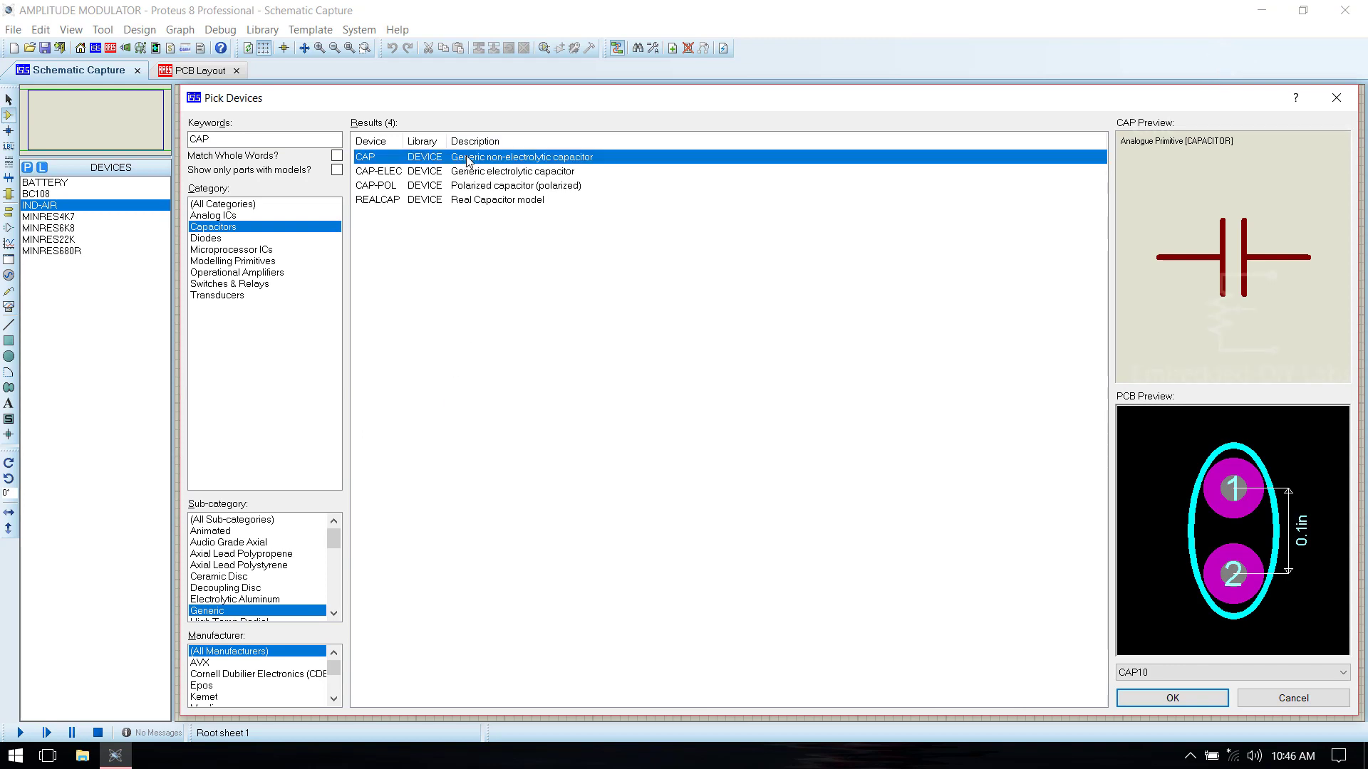
pyautogui.doubleClick(468, 161)
pyautogui.click(450, 176)
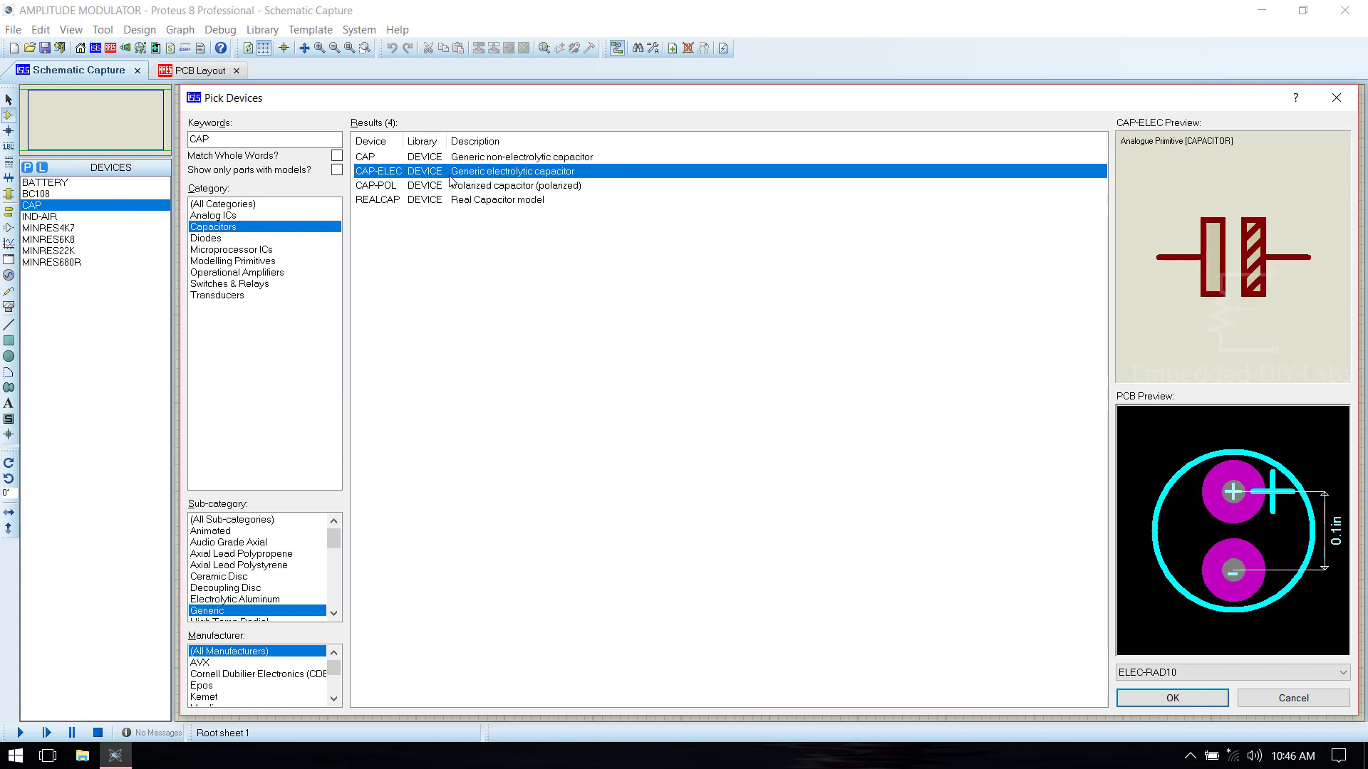
pyautogui.doubleClick(450, 178)
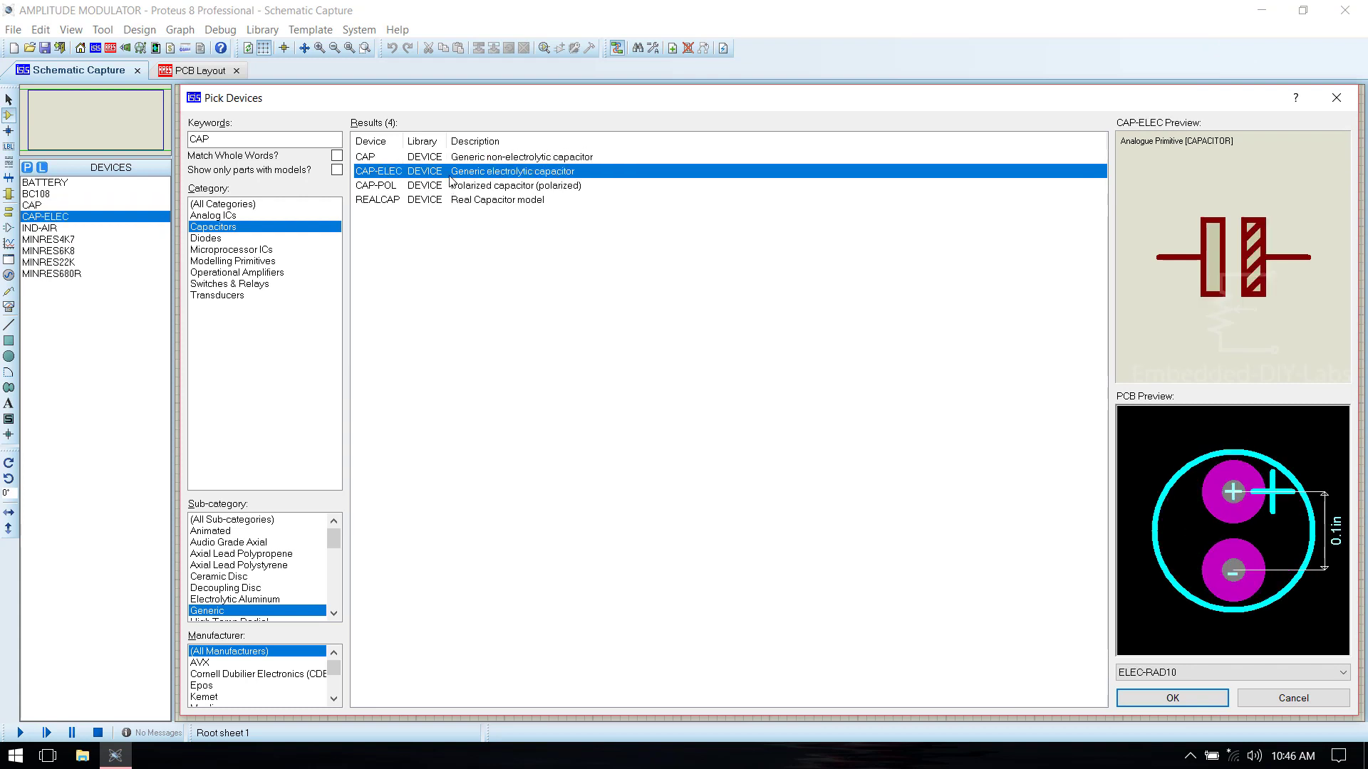
pyautogui.click(1149, 704)
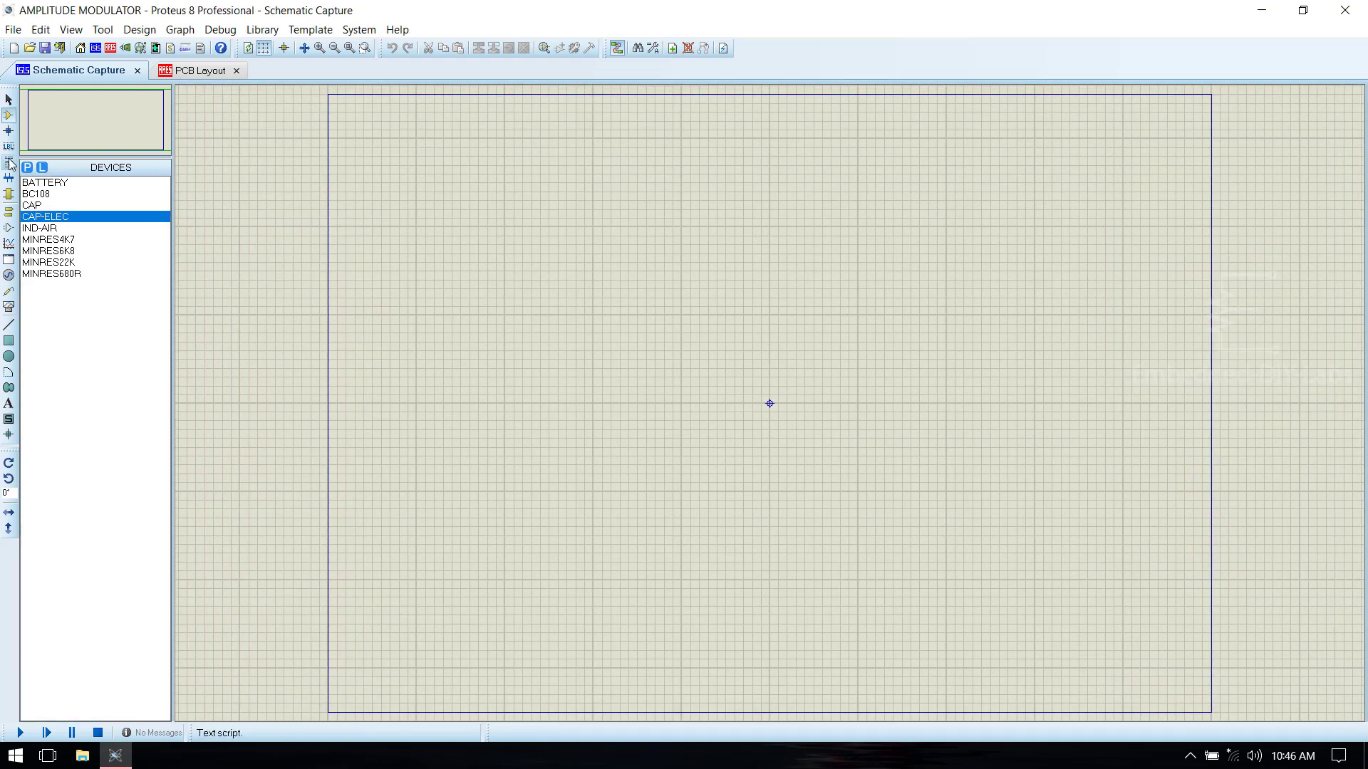
# Place the bold title text AMPLITUDE MODULATOR, 0.35in high, near the upper edge of the sheet.
pyautogui.click(10, 409)
pyautogui.click(635, 139)
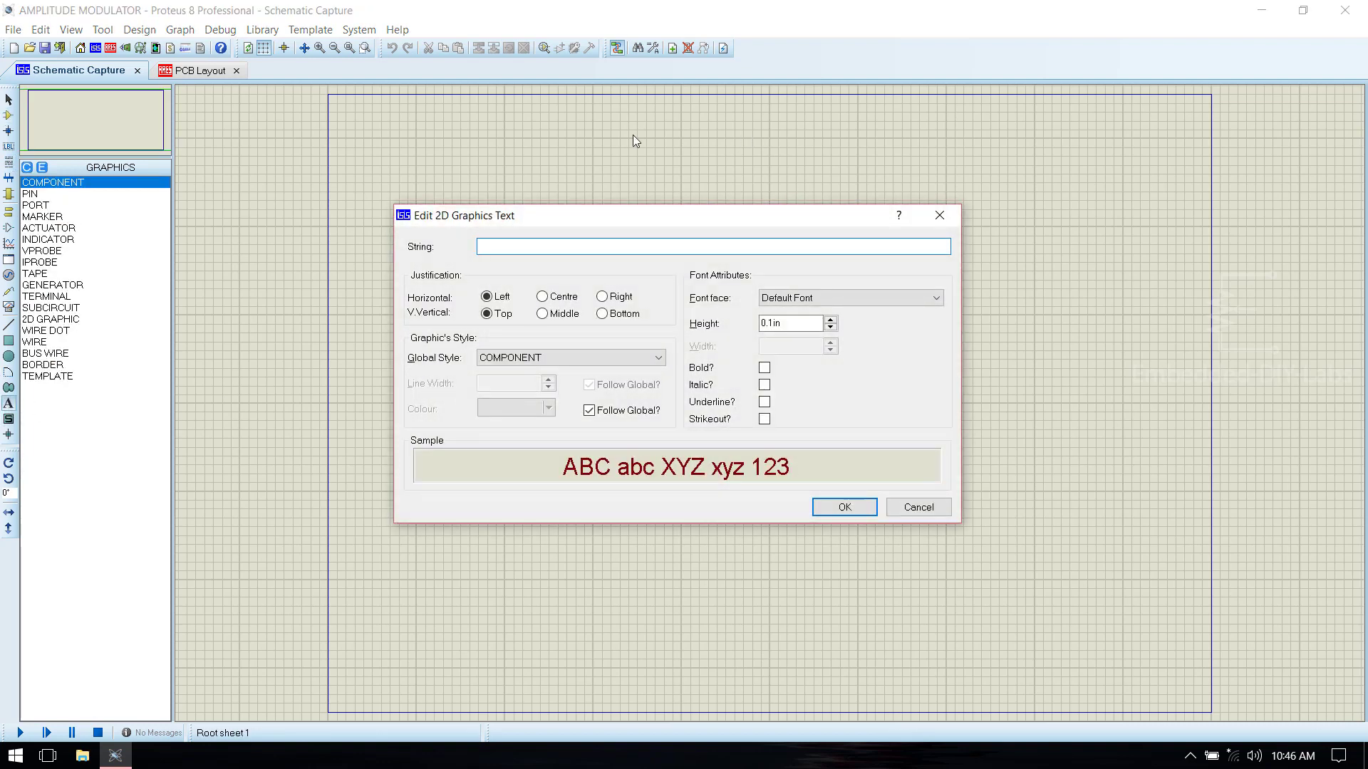
pyautogui.write('AMPLITUDE MODULATOR')
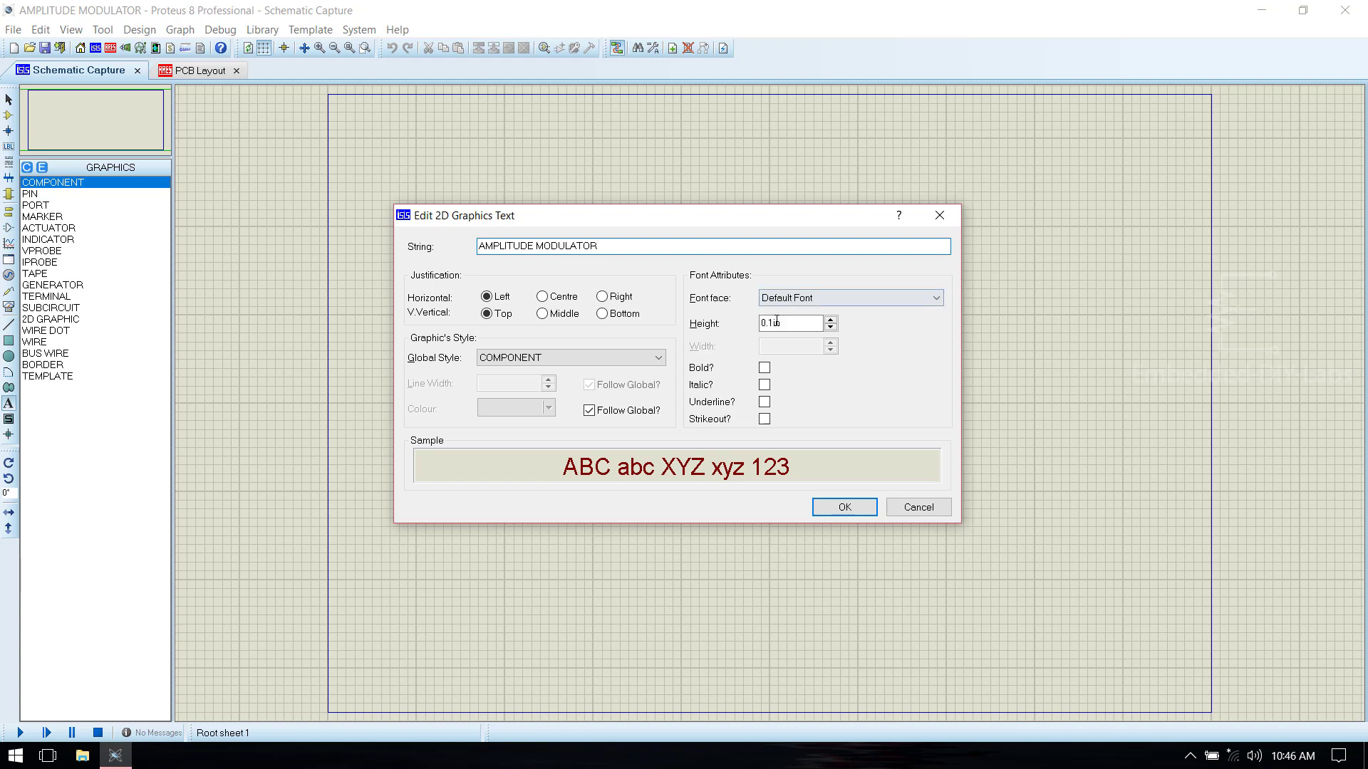
pyautogui.click(773, 322)
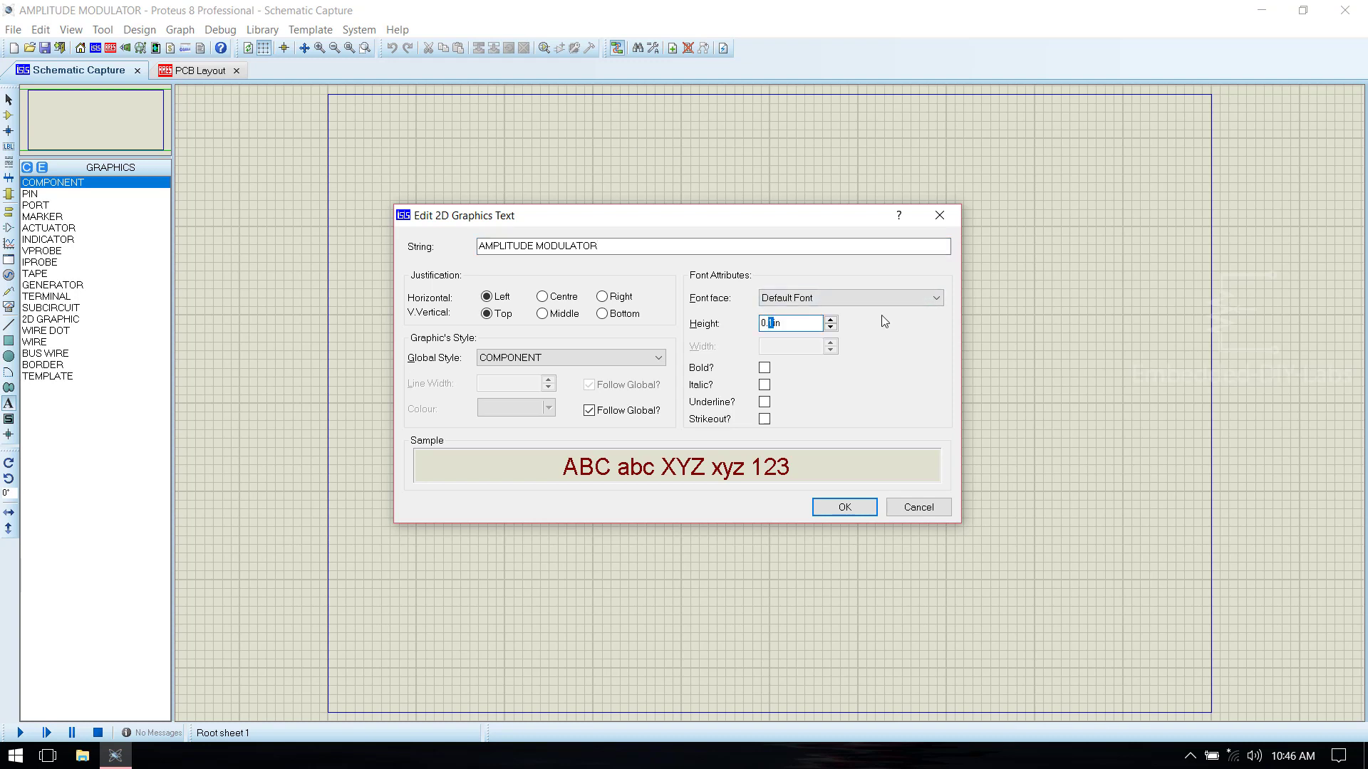
pyautogui.write('35')
pyautogui.click(764, 368)
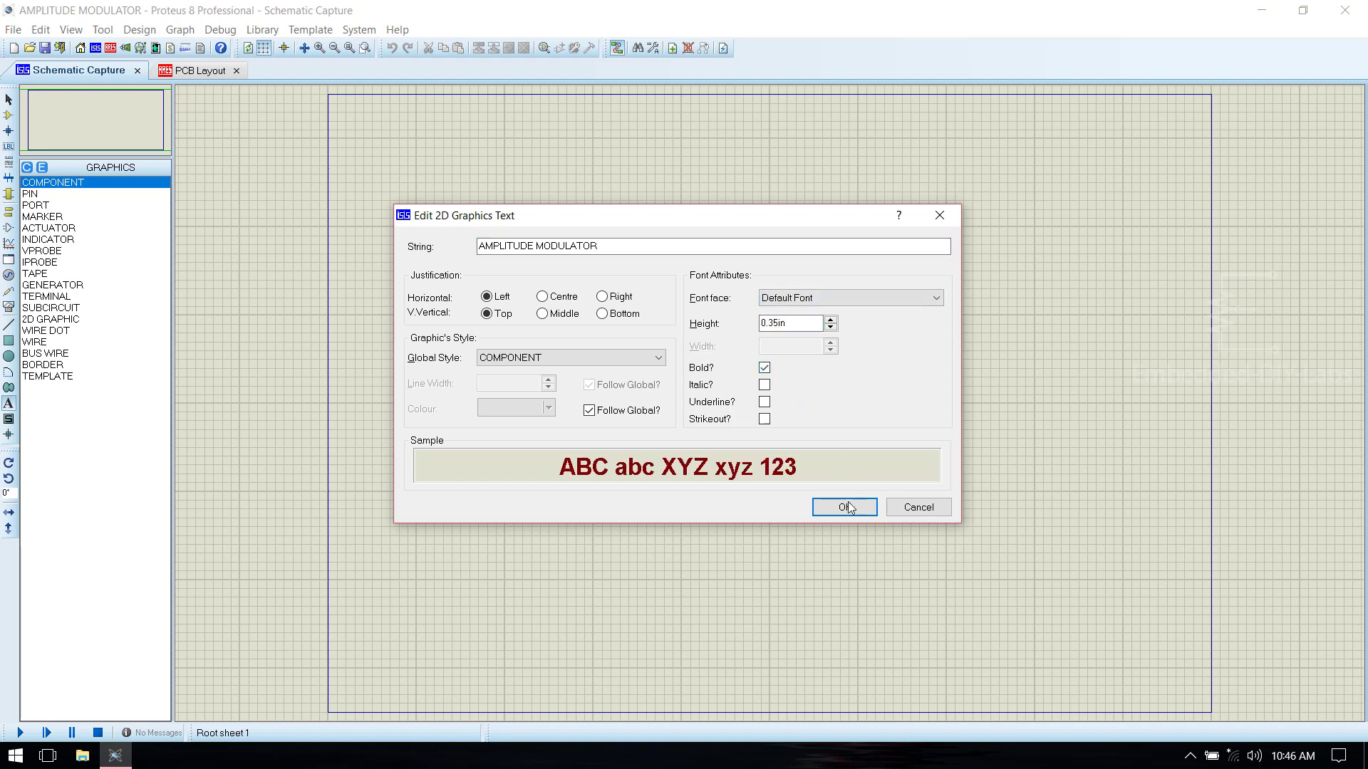
pyautogui.click(844, 507)
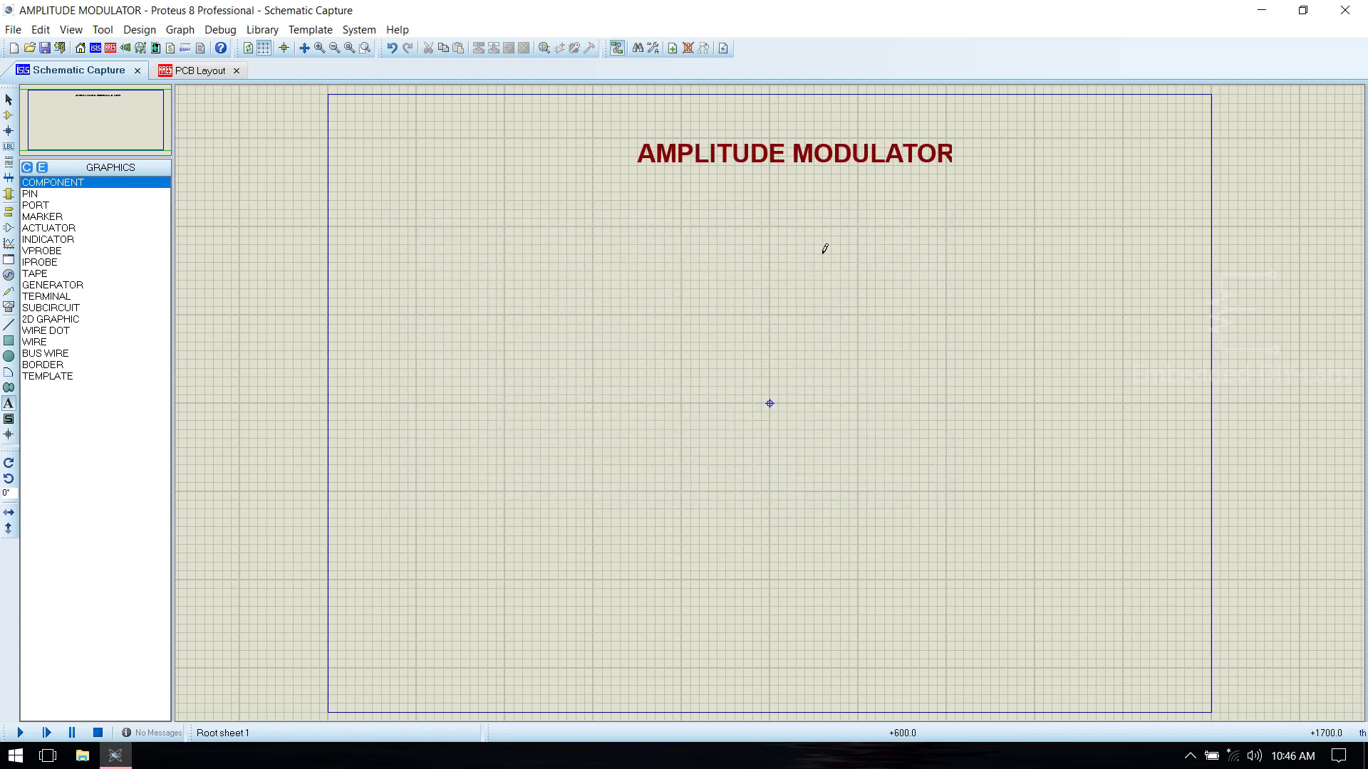
# Place the BC108 transistor just left of the sheet origin and the MINRES4K7 resistor horizontally in line with its base.
pyautogui.click(8, 116)
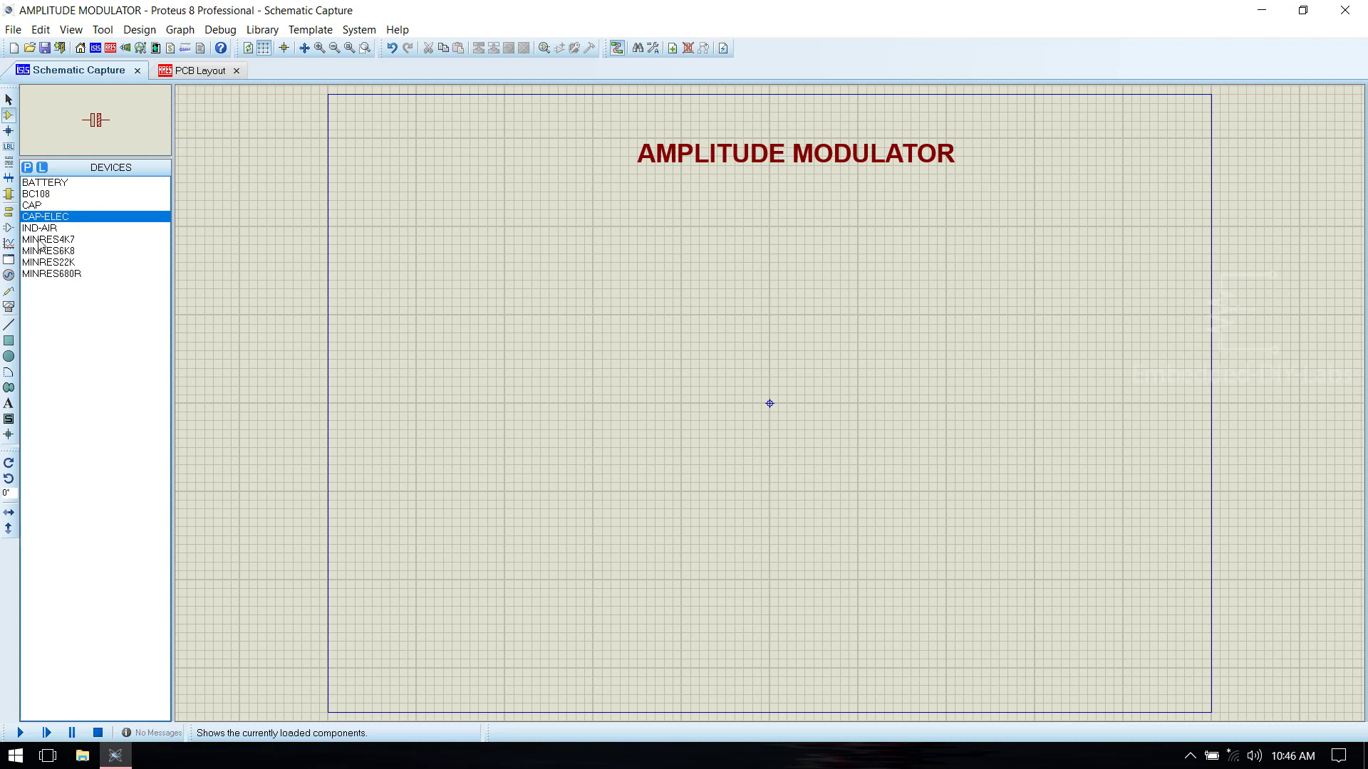
pyautogui.click(40, 206)
pyautogui.click(39, 195)
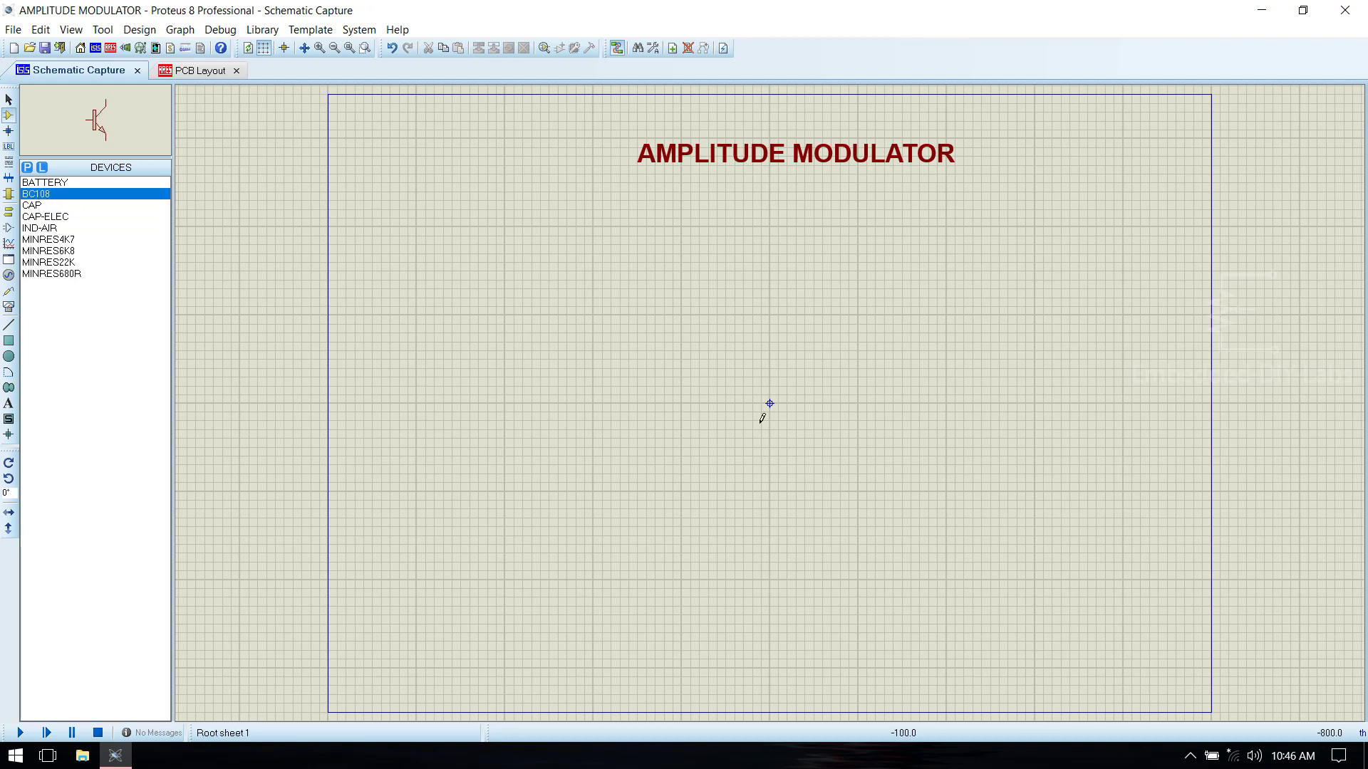
pyautogui.click(739, 403)
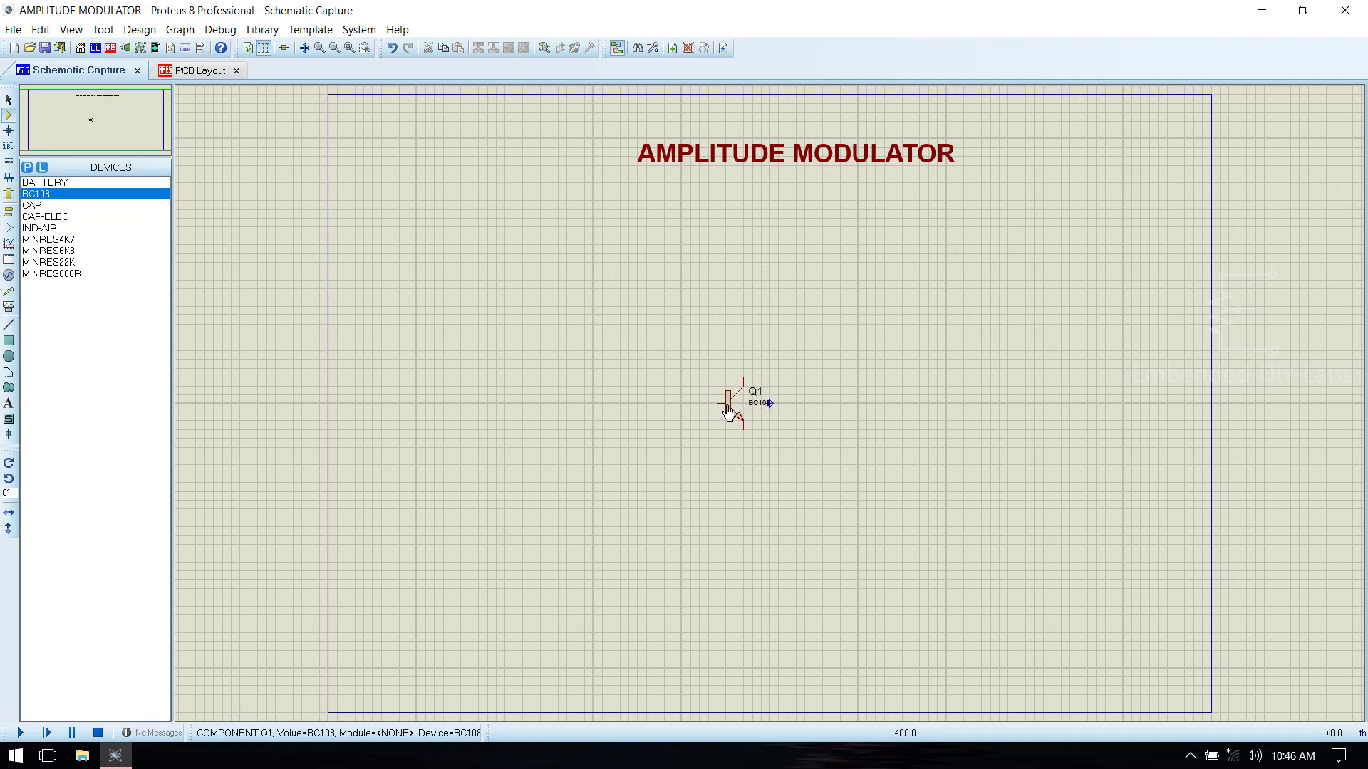
pyautogui.click(47, 241)
pyautogui.click(598, 400)
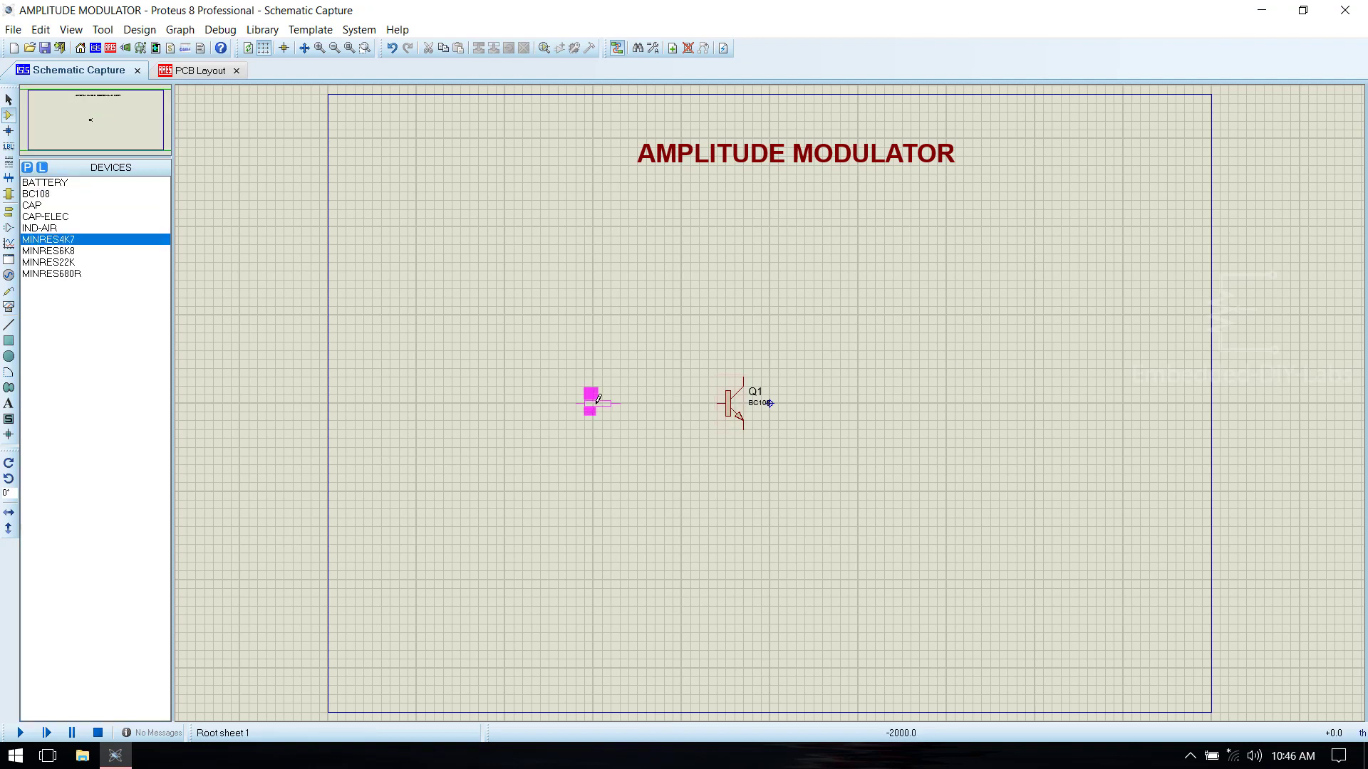
pyautogui.click(597, 403)
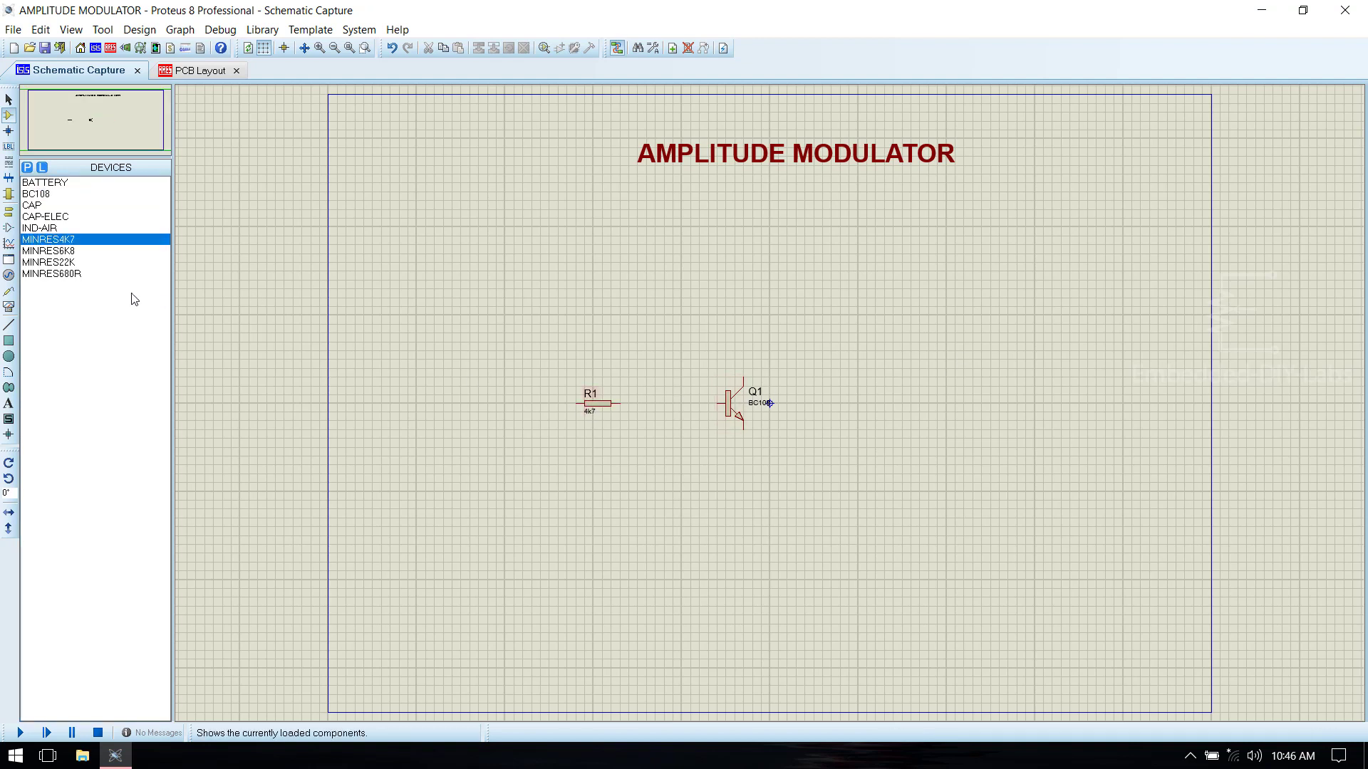
# Place MINRES6K8 below and MINRES22K above the line between R1 and the transistor, rotating both resistors clockwise.
pyautogui.click(54, 252)
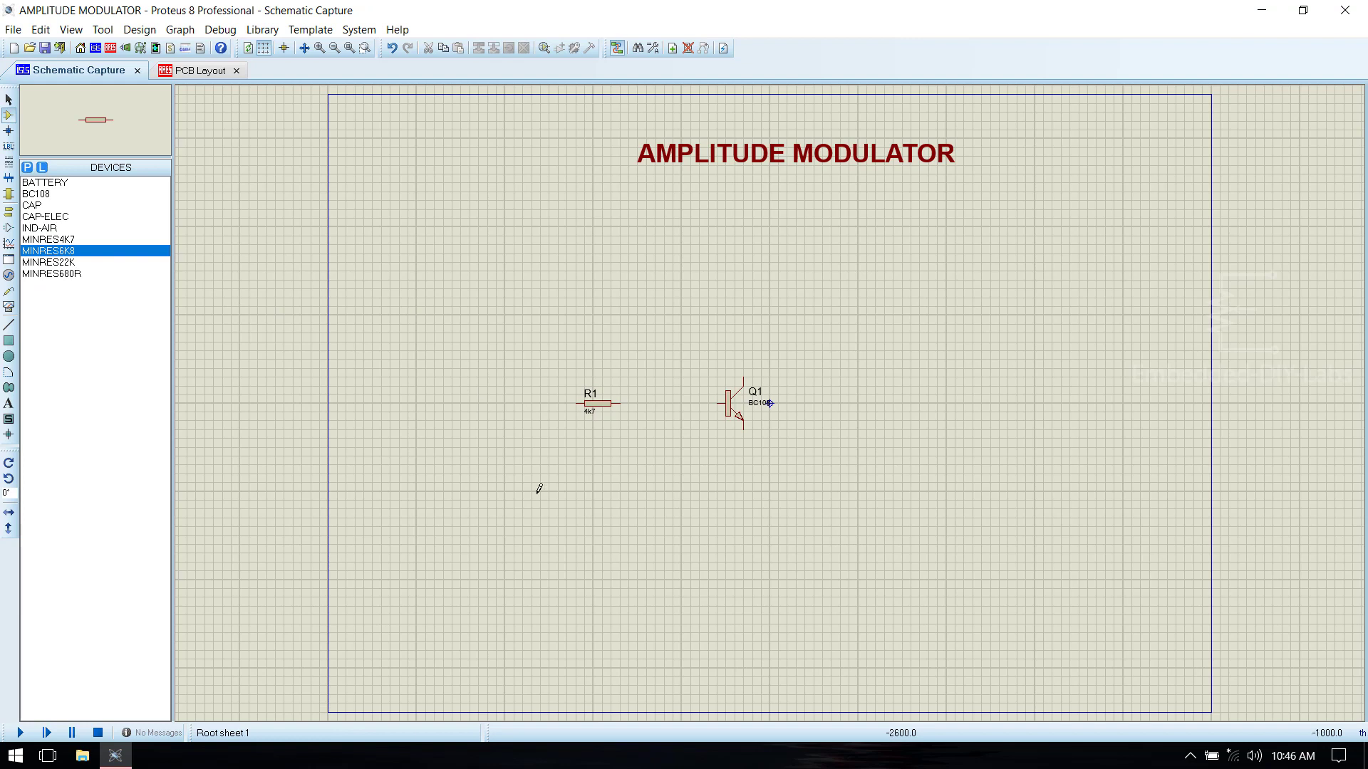
pyautogui.click(639, 508)
pyautogui.rightClick(644, 508)
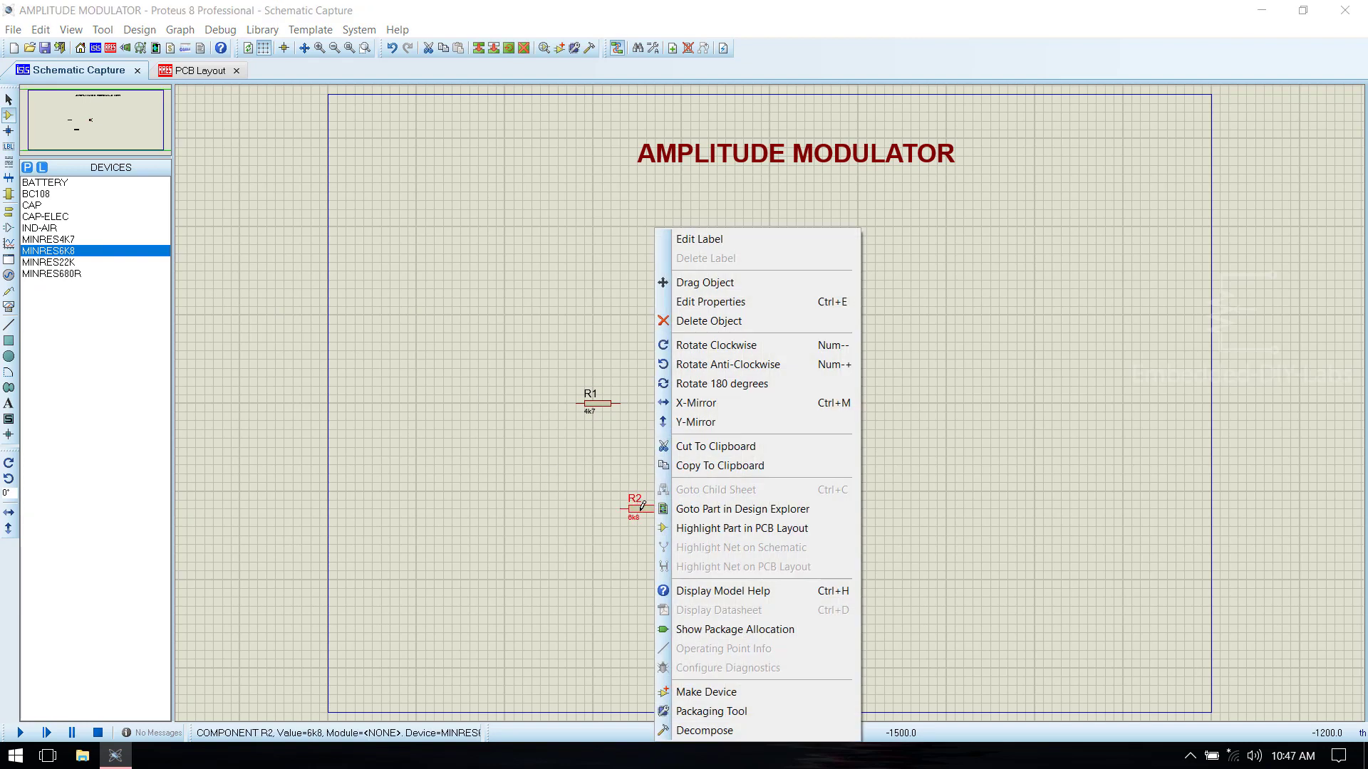
pyautogui.click(743, 345)
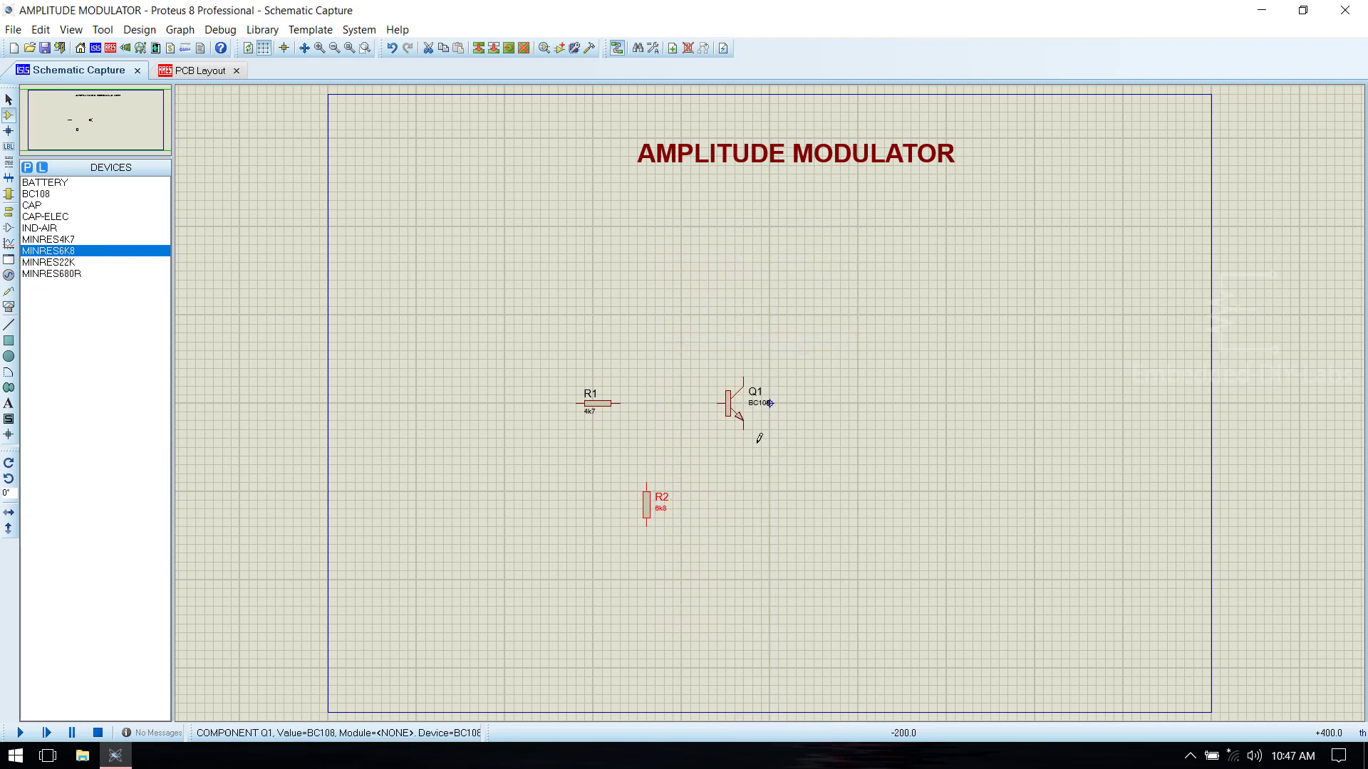
pyautogui.click(71, 262)
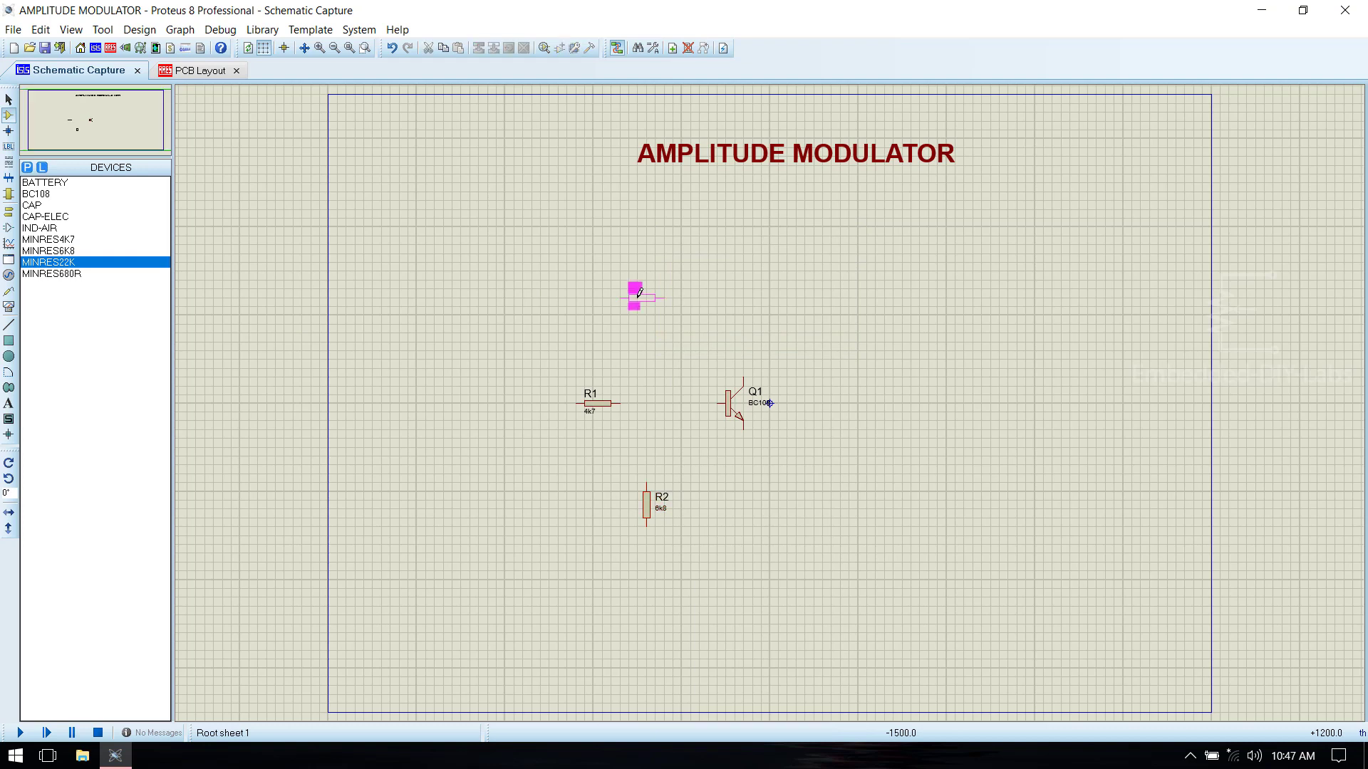
pyautogui.click(638, 299)
pyautogui.click(736, 345)
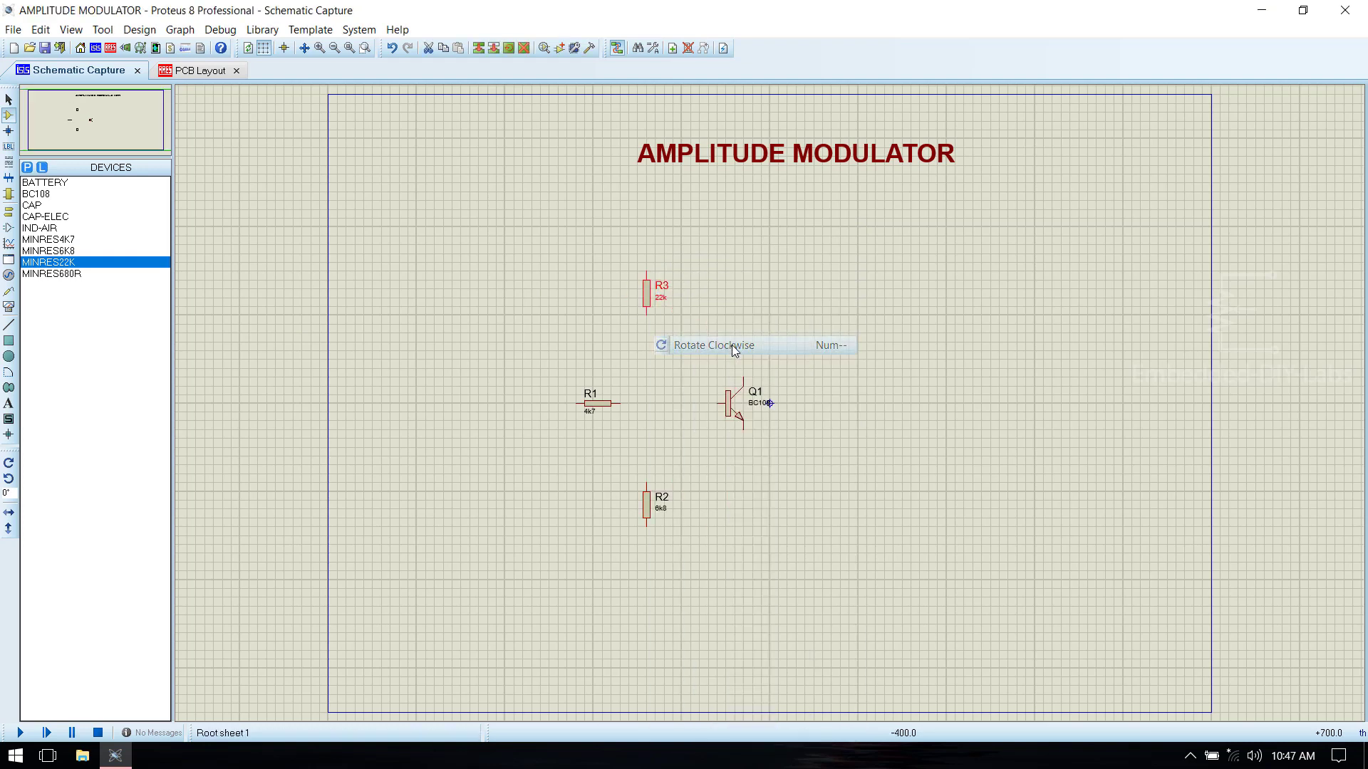
# Place the MINRES680R resistor below the transistor, rotate it clockwise, and shift it into line with the emitter.
pyautogui.click(64, 274)
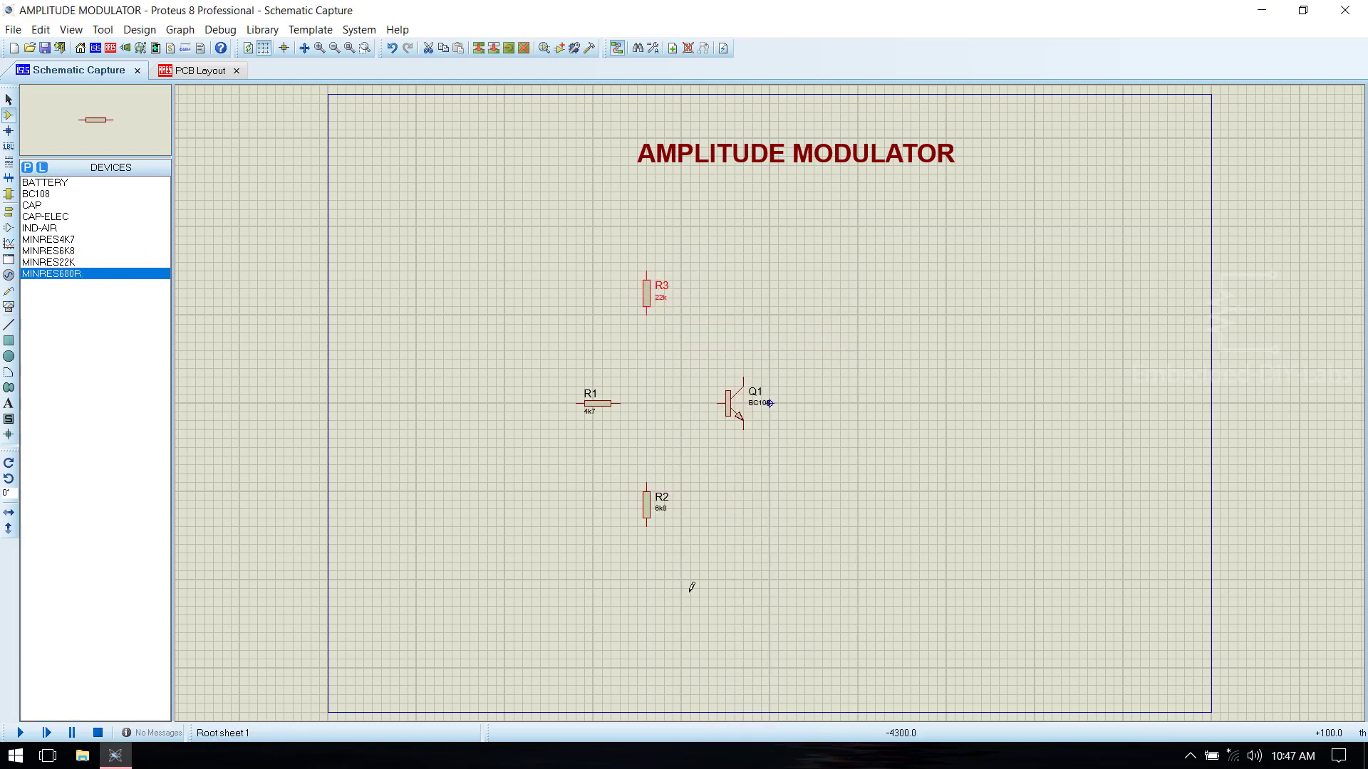
pyautogui.click(740, 486)
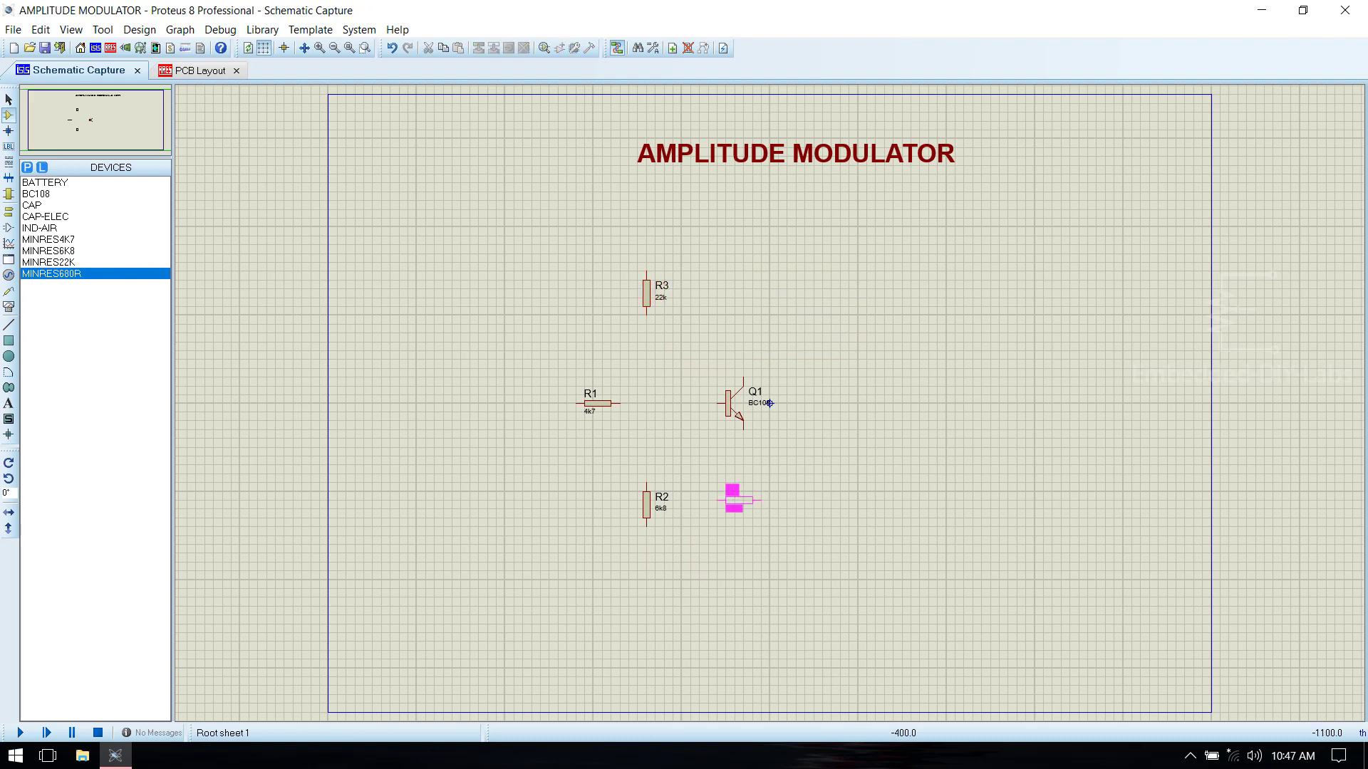
pyautogui.click(739, 499)
pyautogui.rightClick(750, 500)
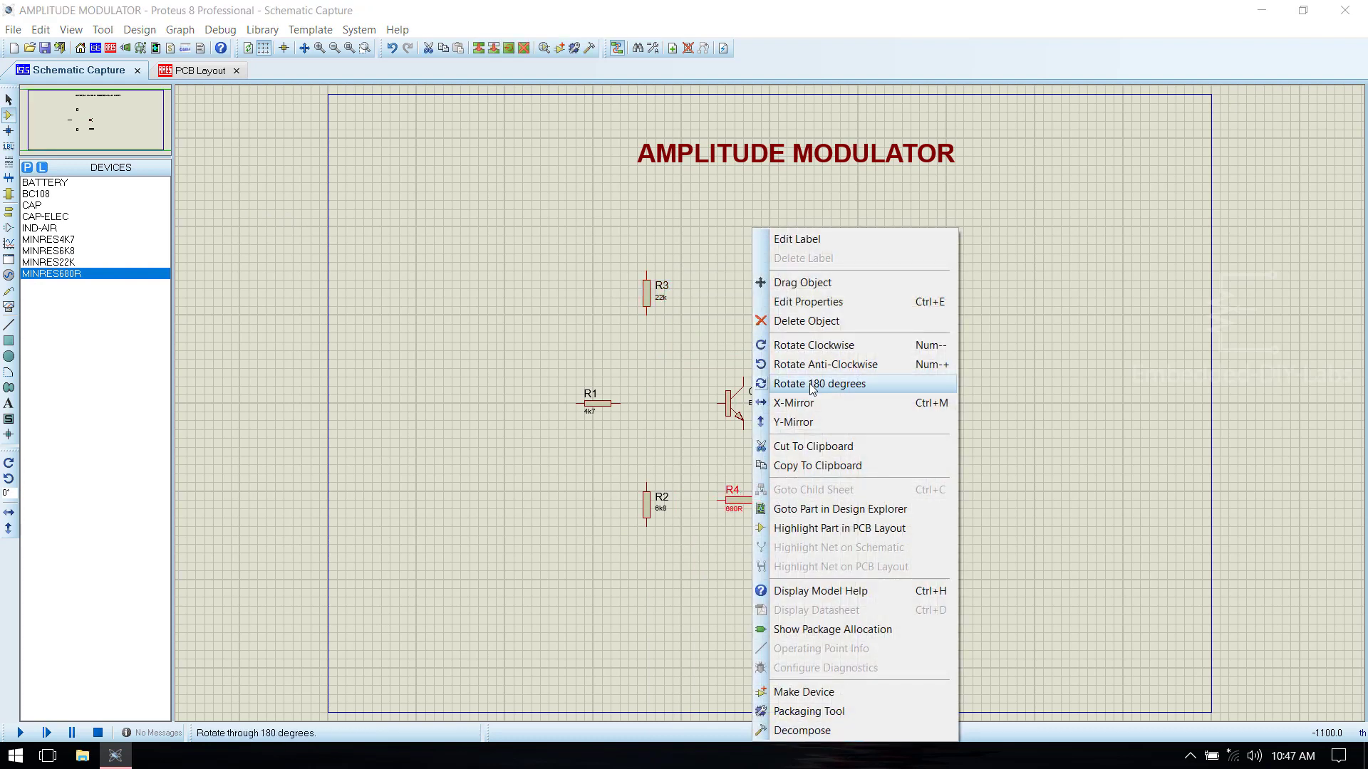
pyautogui.click(812, 345)
pyautogui.moveTo(707, 473); pyautogui.dragTo(795, 570)
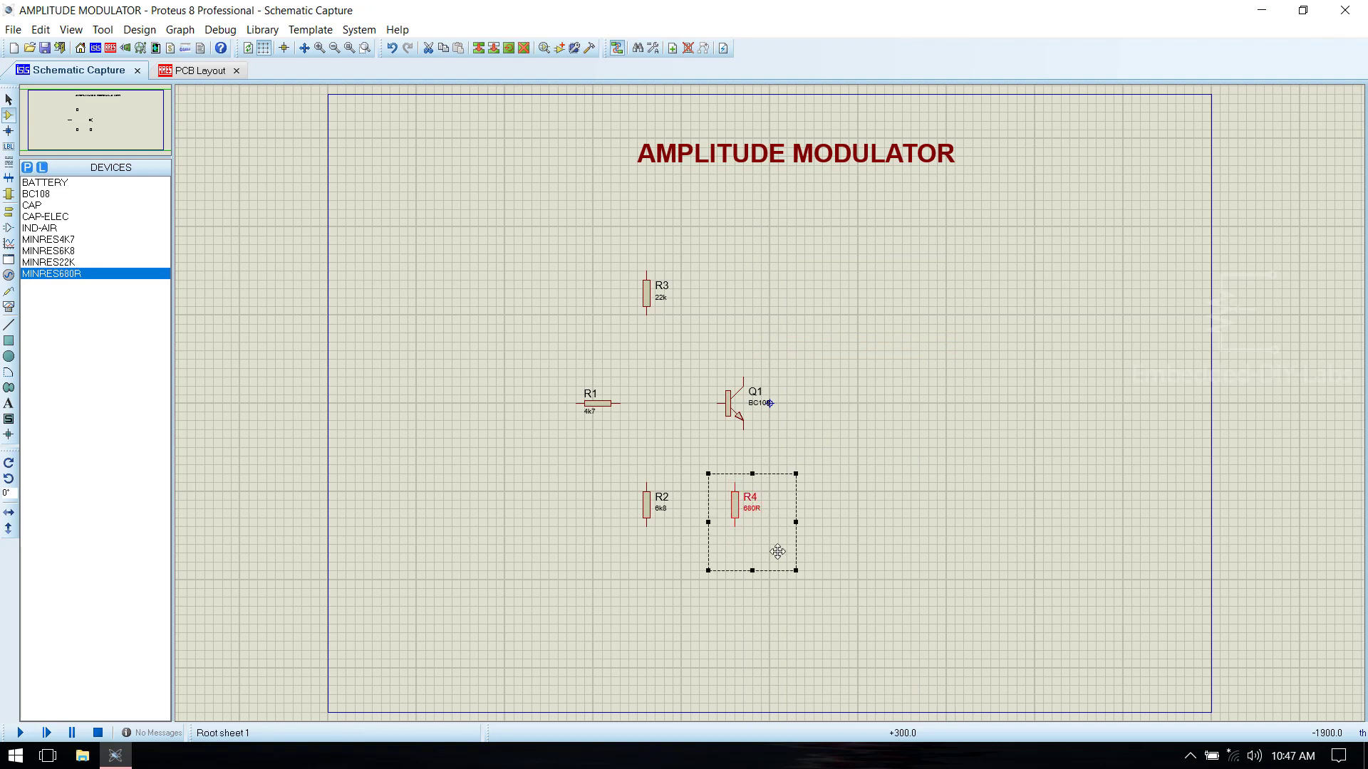
pyautogui.moveTo(750, 519); pyautogui.dragTo(759, 518)
pyautogui.click(879, 479)
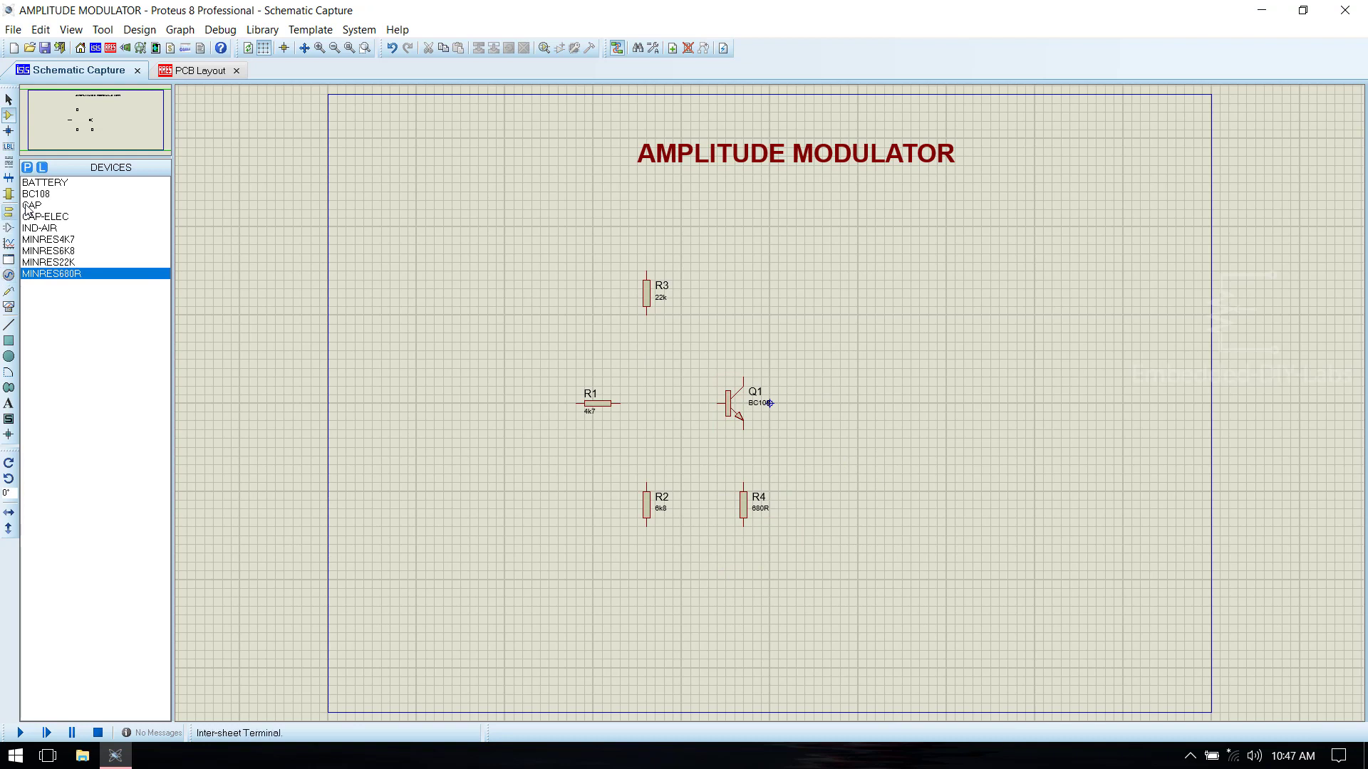
# Place the BATTERY to the left of R3 and the CAP-ELEC capacitor horizontally in line to the left of R1.
pyautogui.click(55, 183)
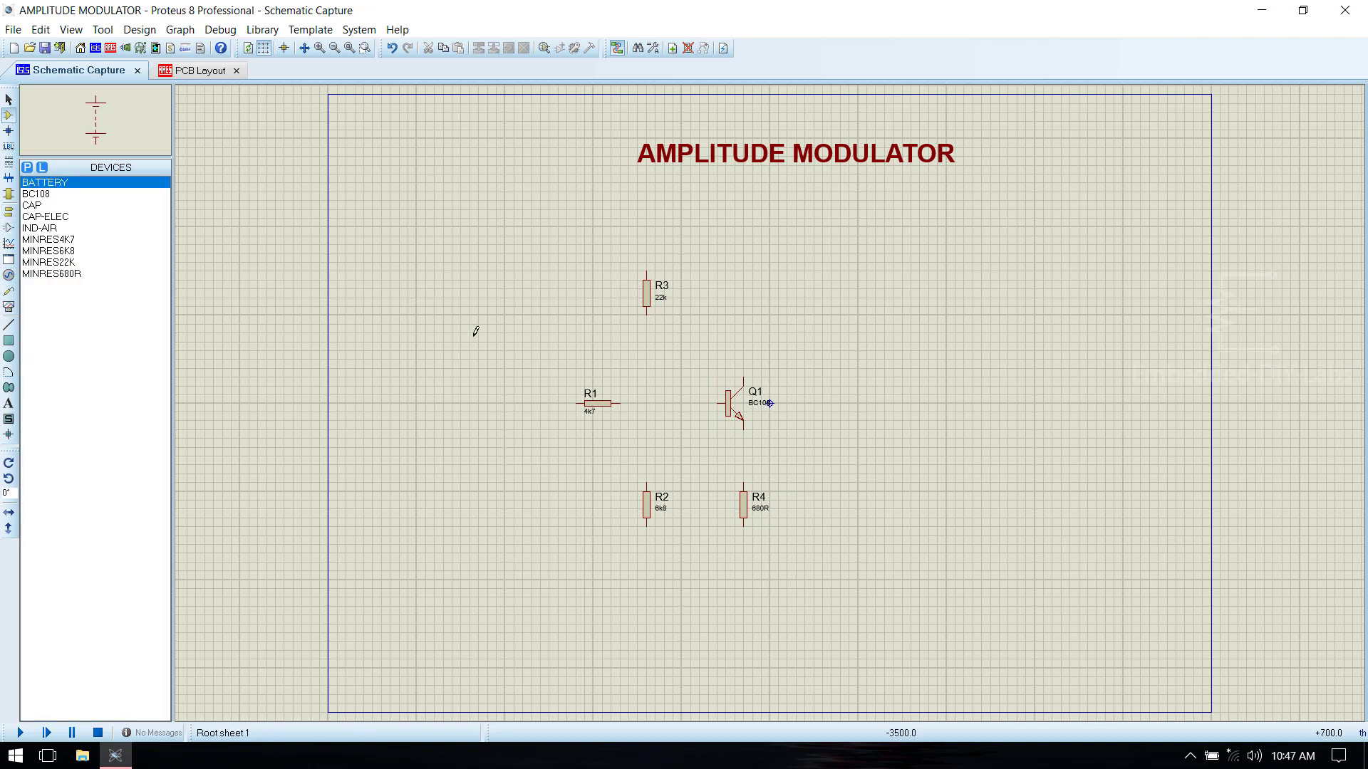
pyautogui.click(539, 319)
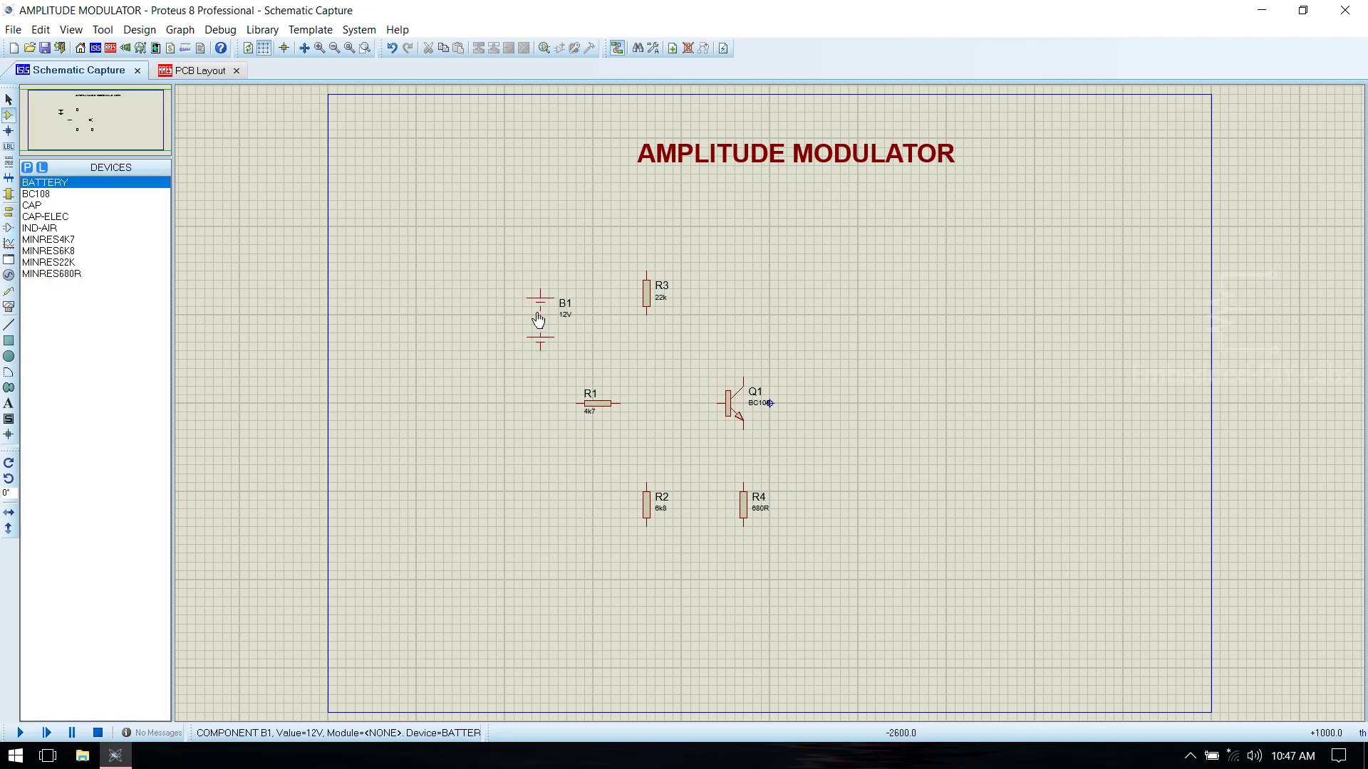
pyautogui.click(44, 216)
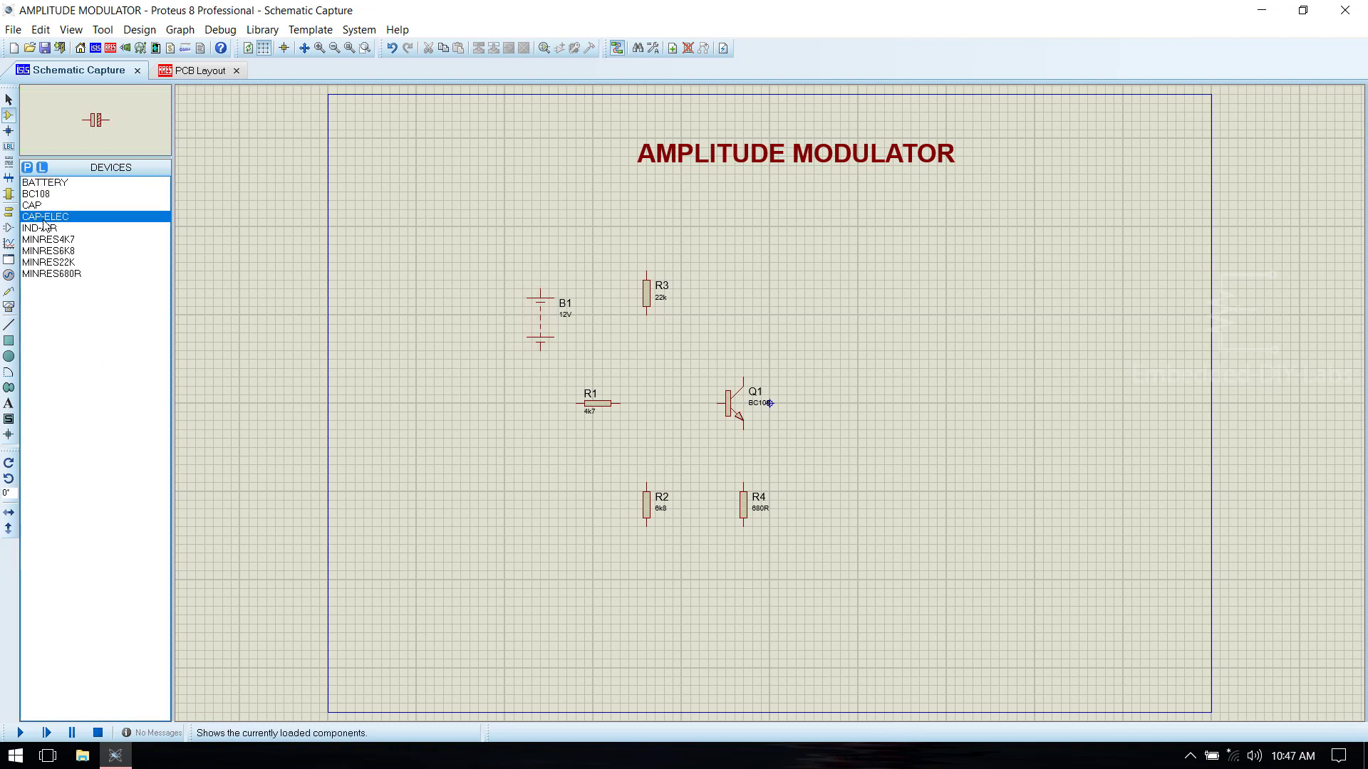
pyautogui.click(528, 400)
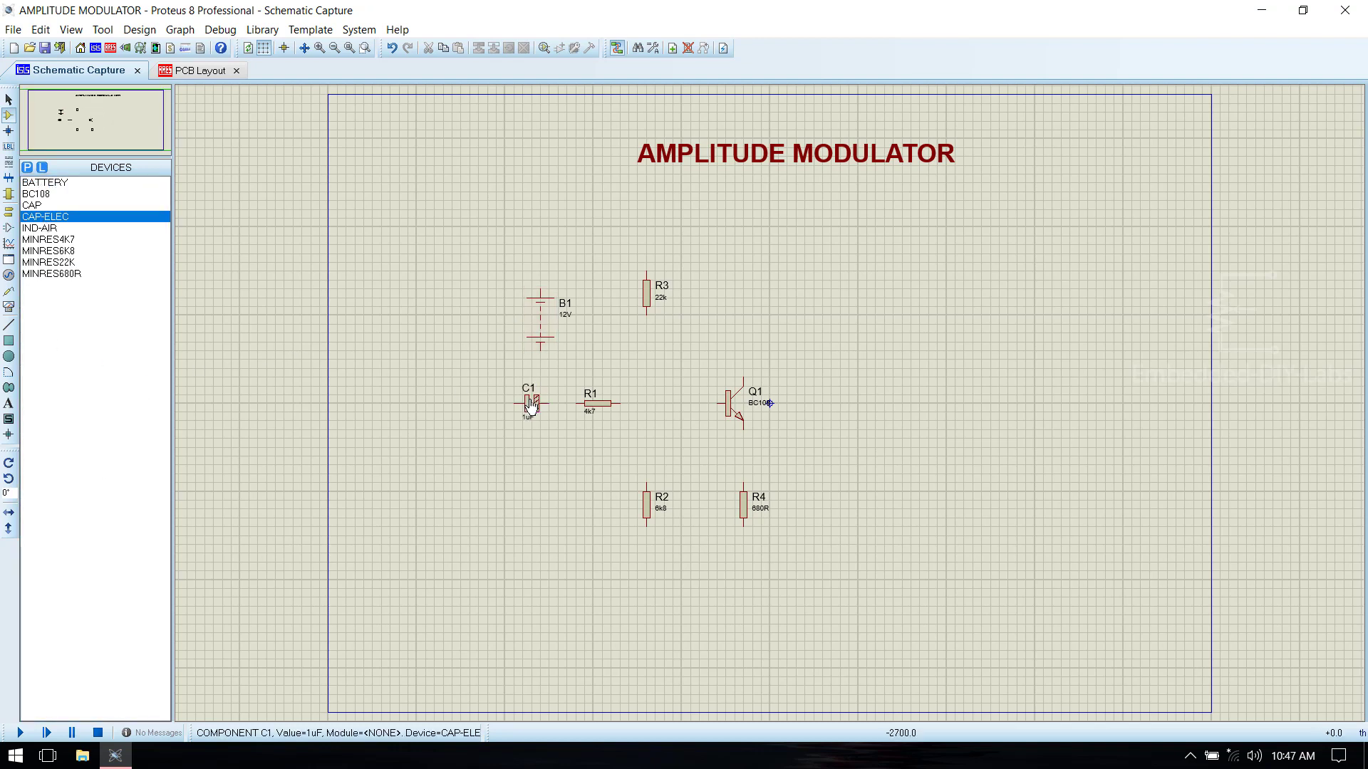
pyautogui.rightClick(529, 403)
pyautogui.click(498, 464)
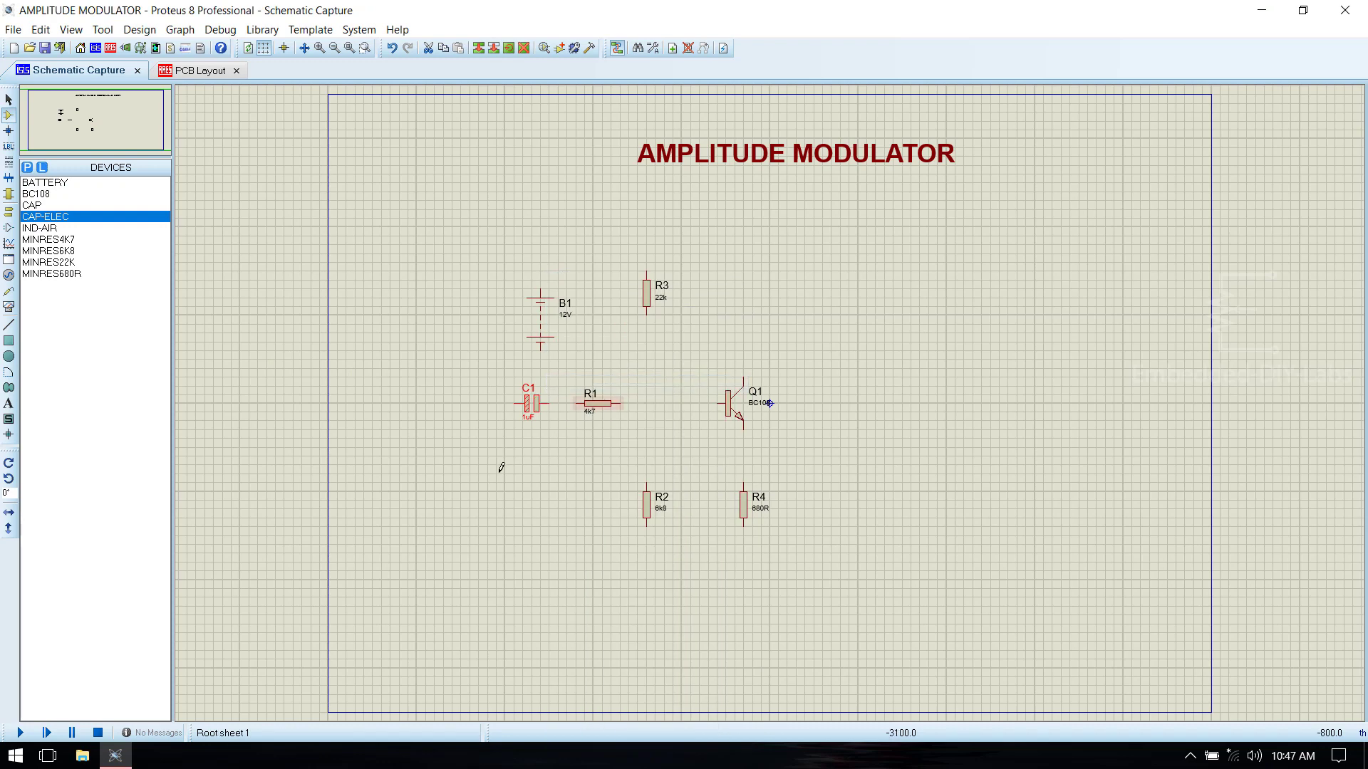
# Place the CAP capacitor above the transistor, to the right of R3, and rotate it to stand vertically.
pyautogui.click(32, 206)
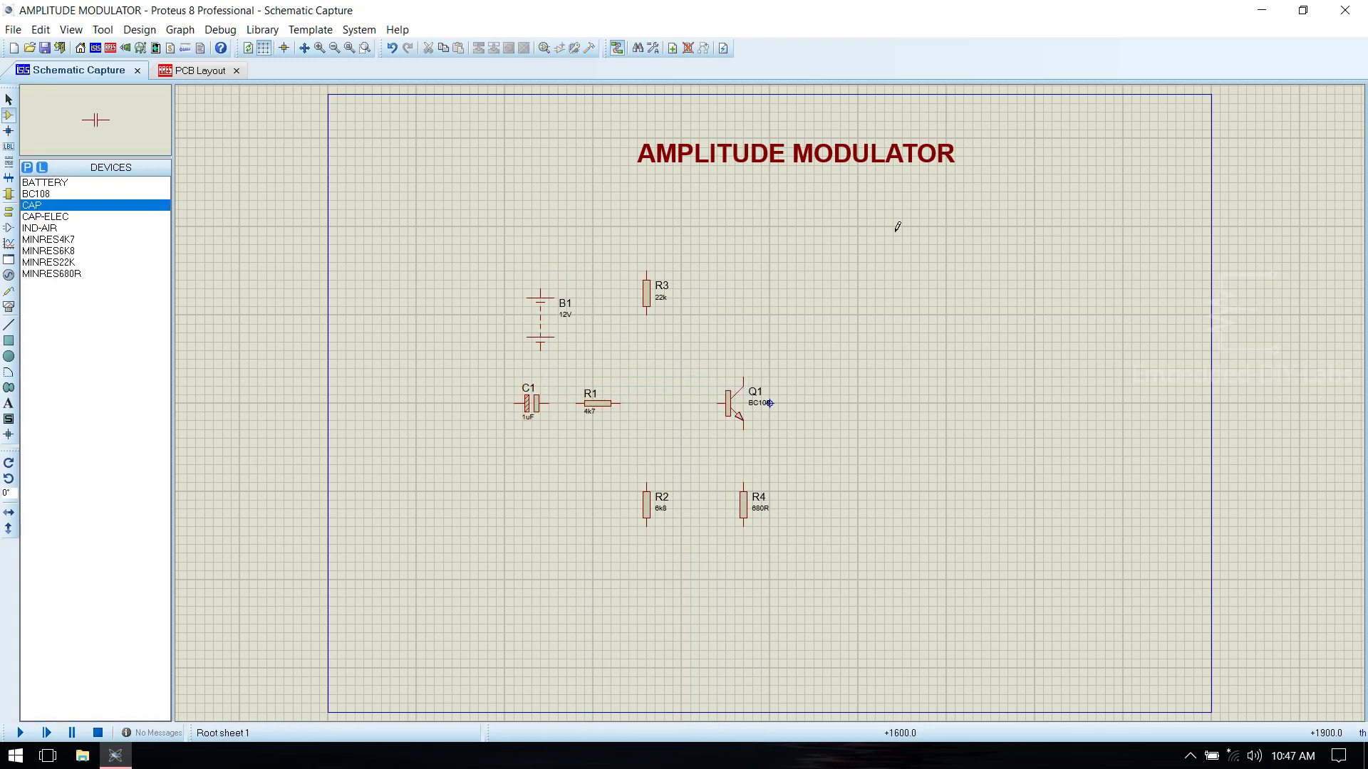
pyautogui.click(723, 289)
pyautogui.click(723, 288)
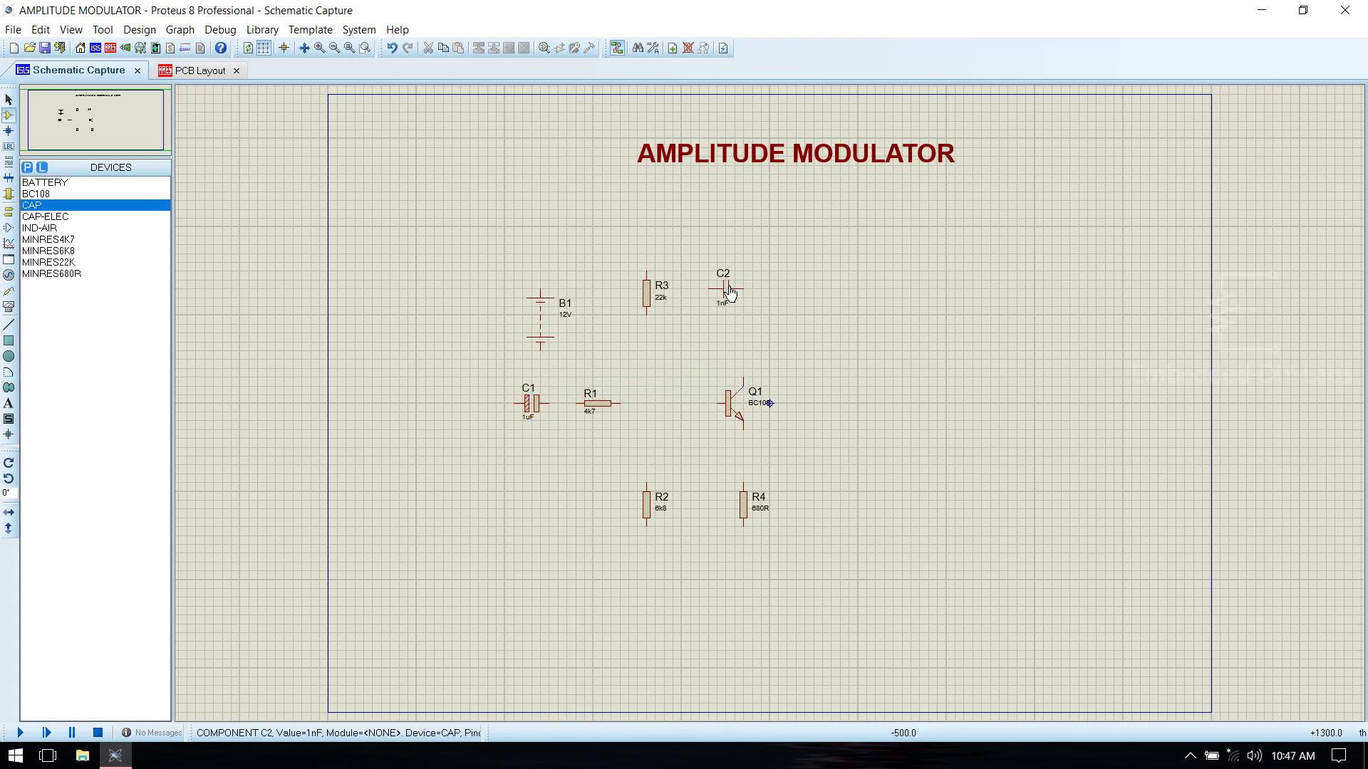
pyautogui.rightClick(743, 272)
pyautogui.click(825, 348)
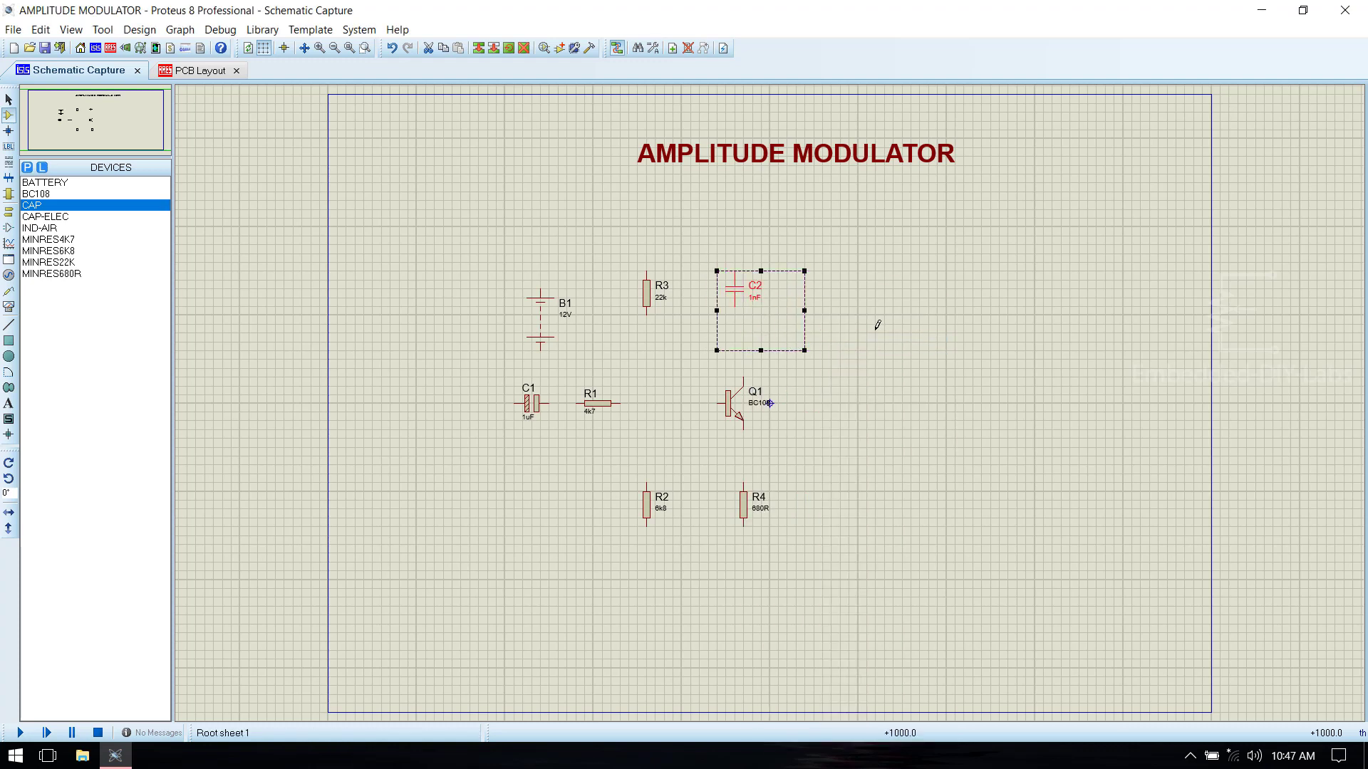
pyautogui.click(876, 321)
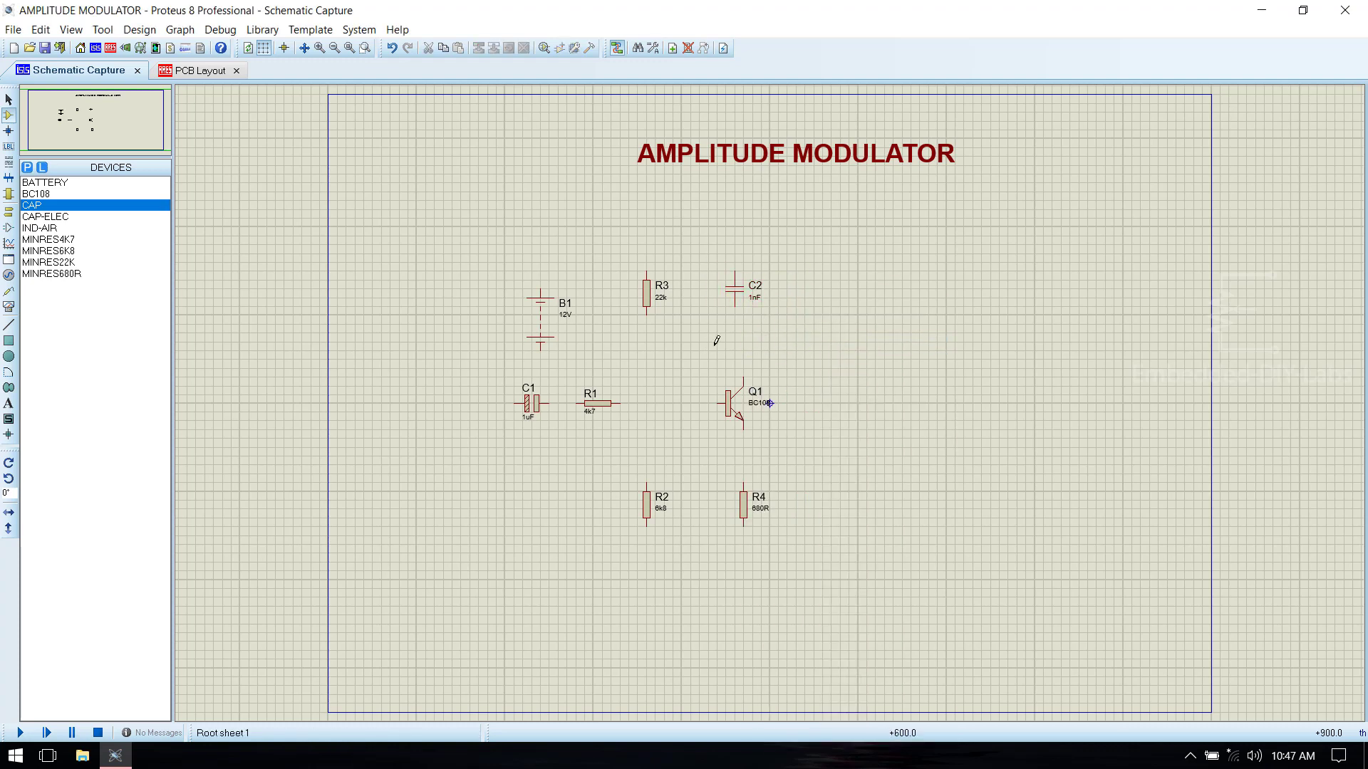
# Place the IND-AIR inductor to the right of C2 and rotate it clockwise.
pyautogui.click(71, 229)
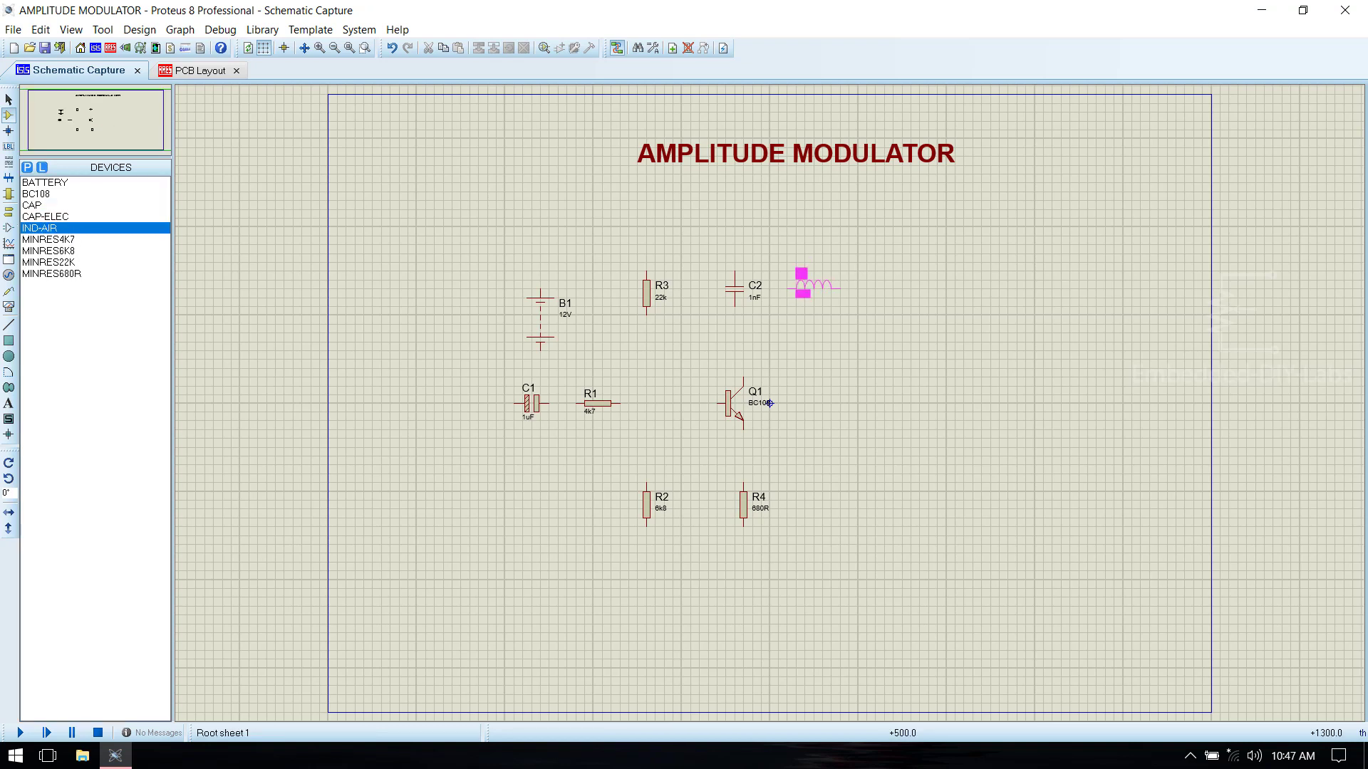
pyautogui.click(813, 291)
pyautogui.rightClick(813, 295)
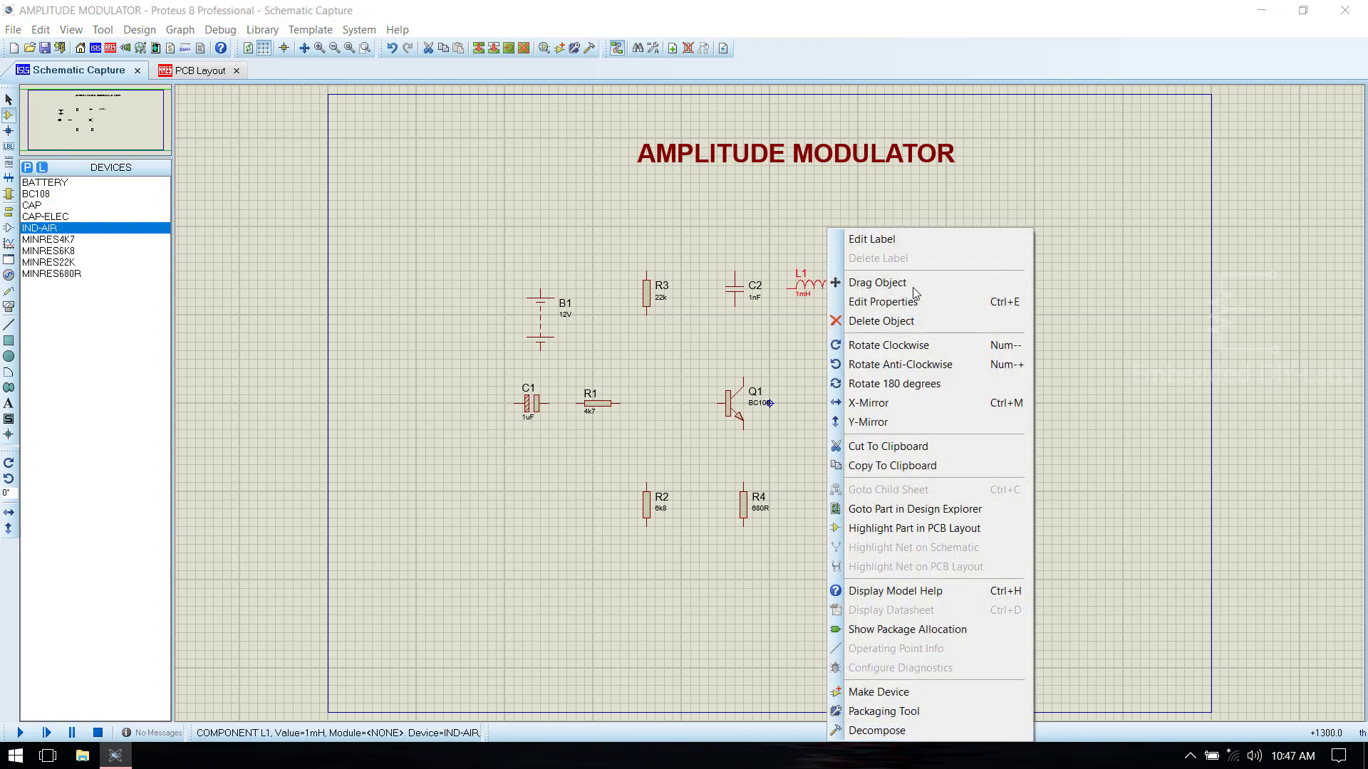
pyautogui.click(917, 348)
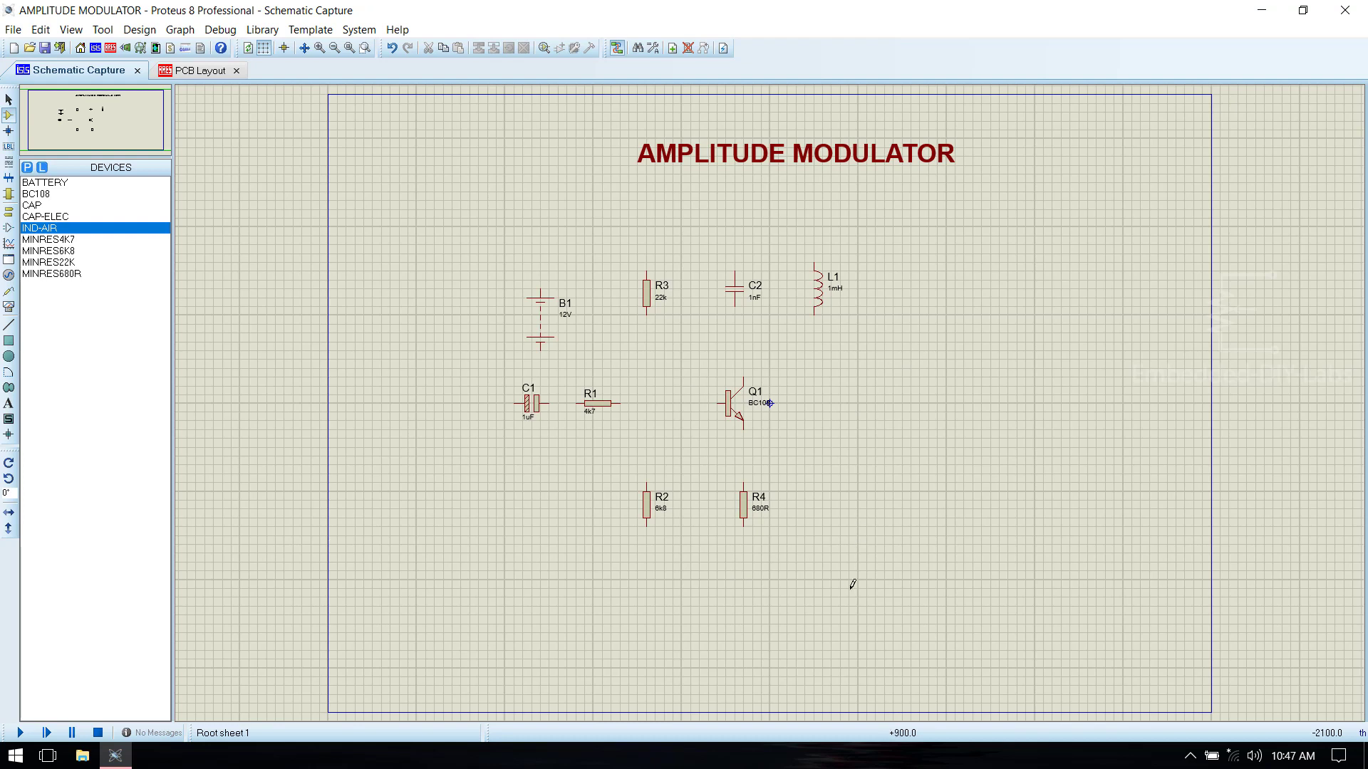
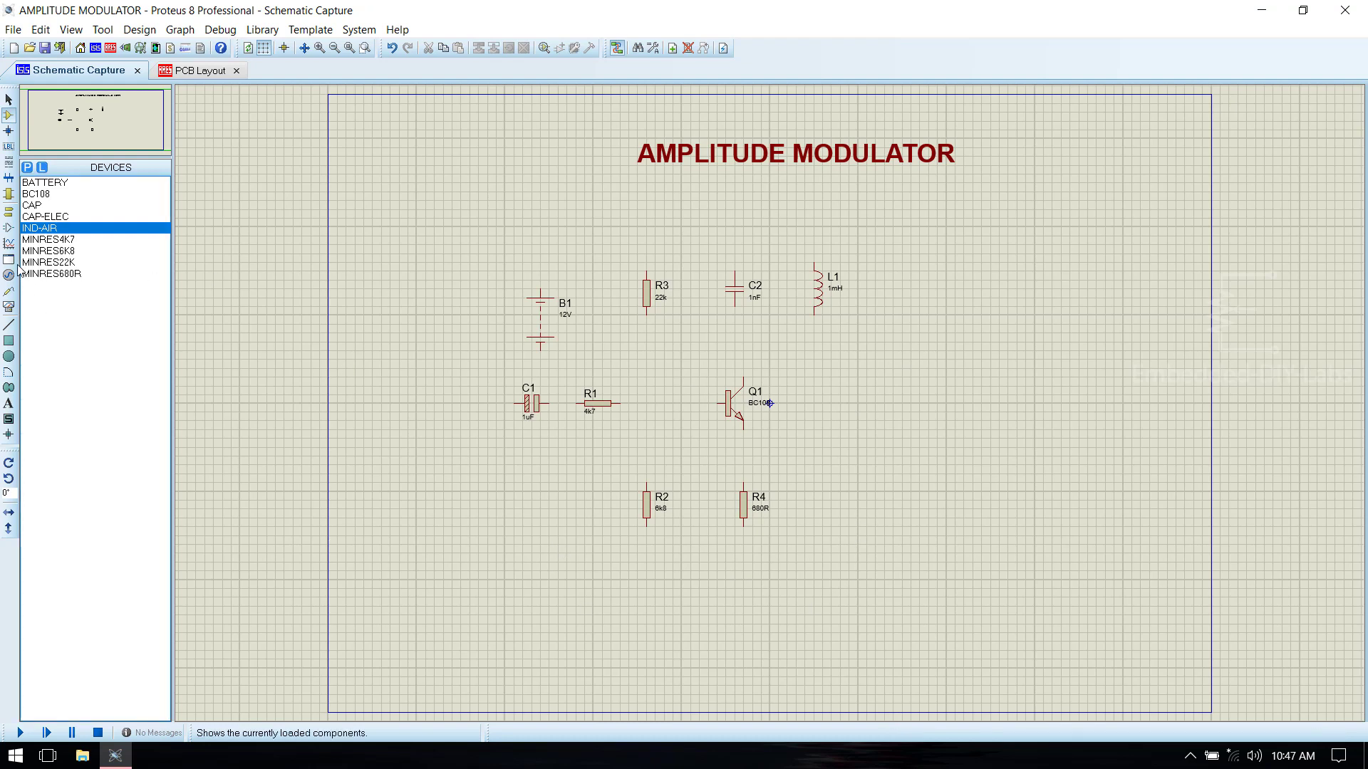
# Place GROUND terminals below the battery and below R2.
pyautogui.click(9, 213)
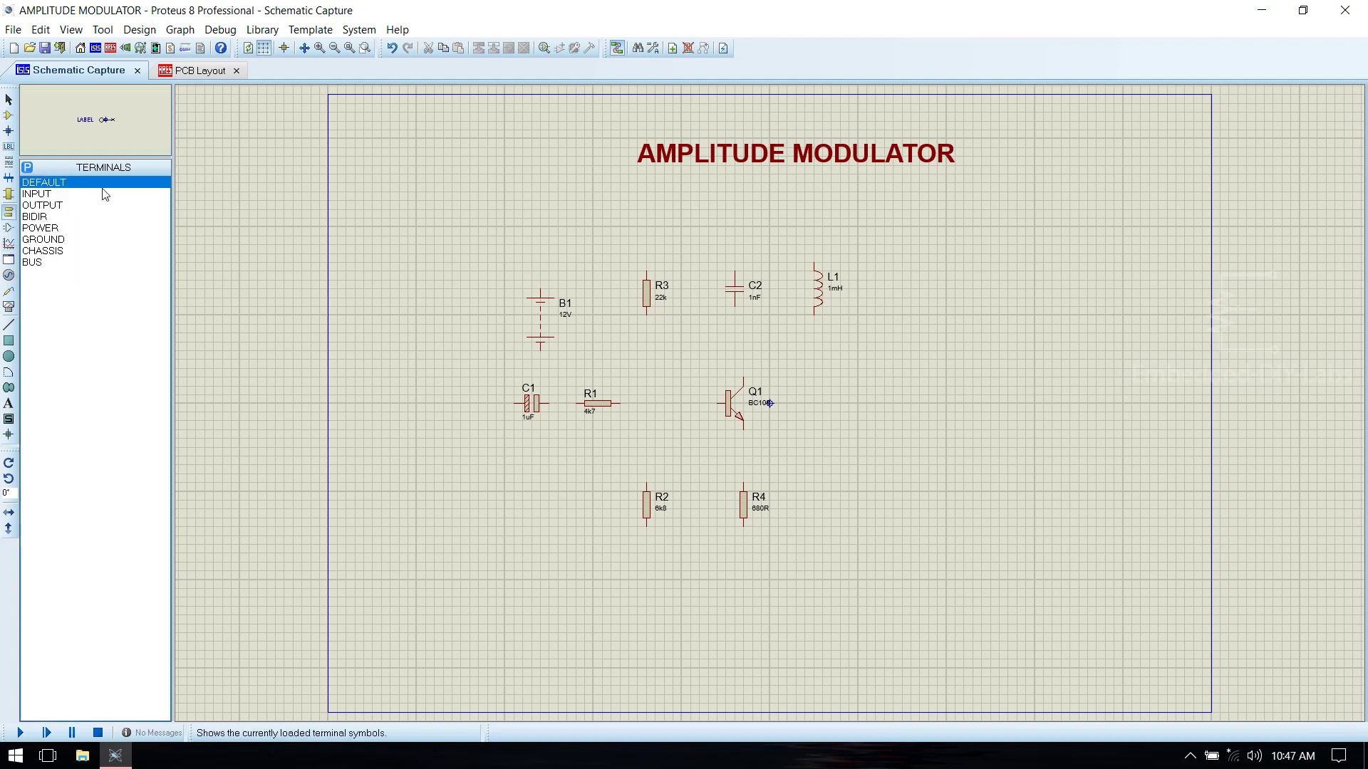
pyautogui.click(44, 240)
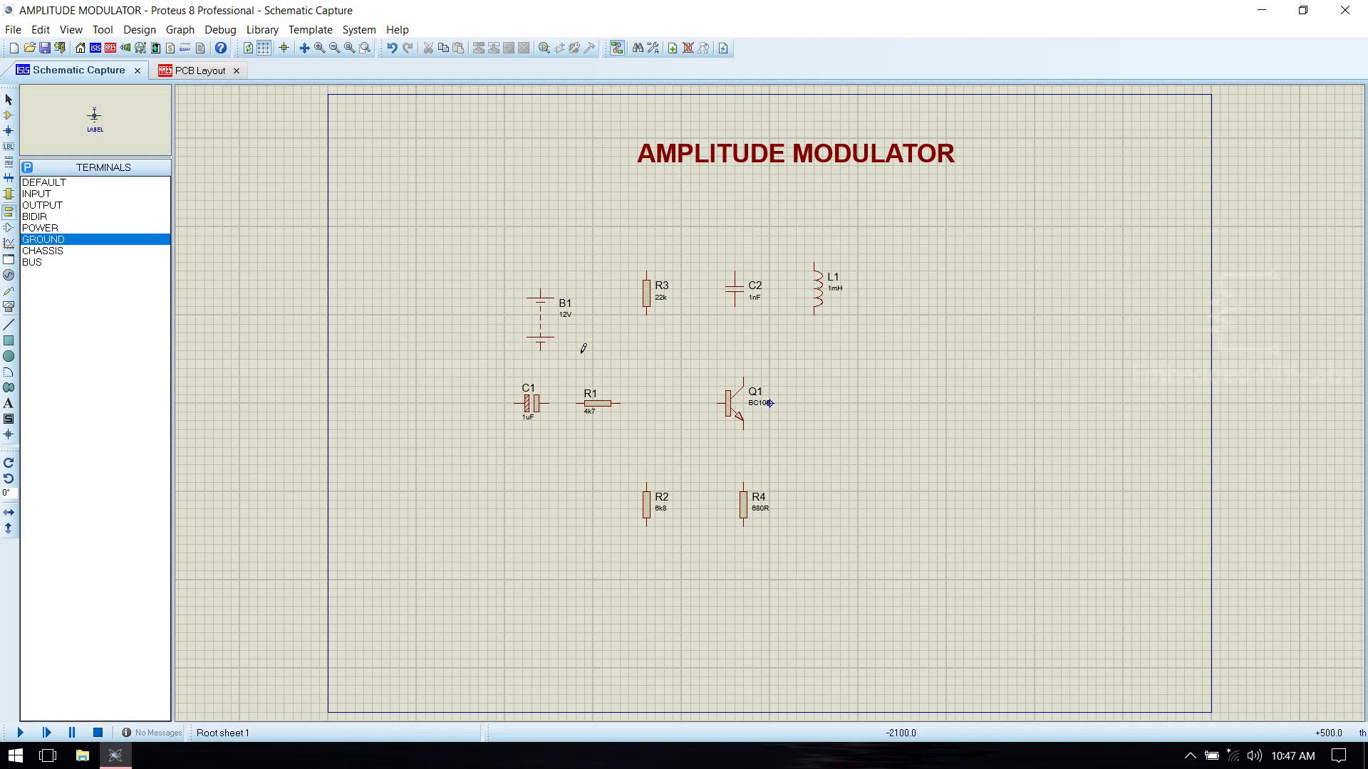
pyautogui.click(541, 364)
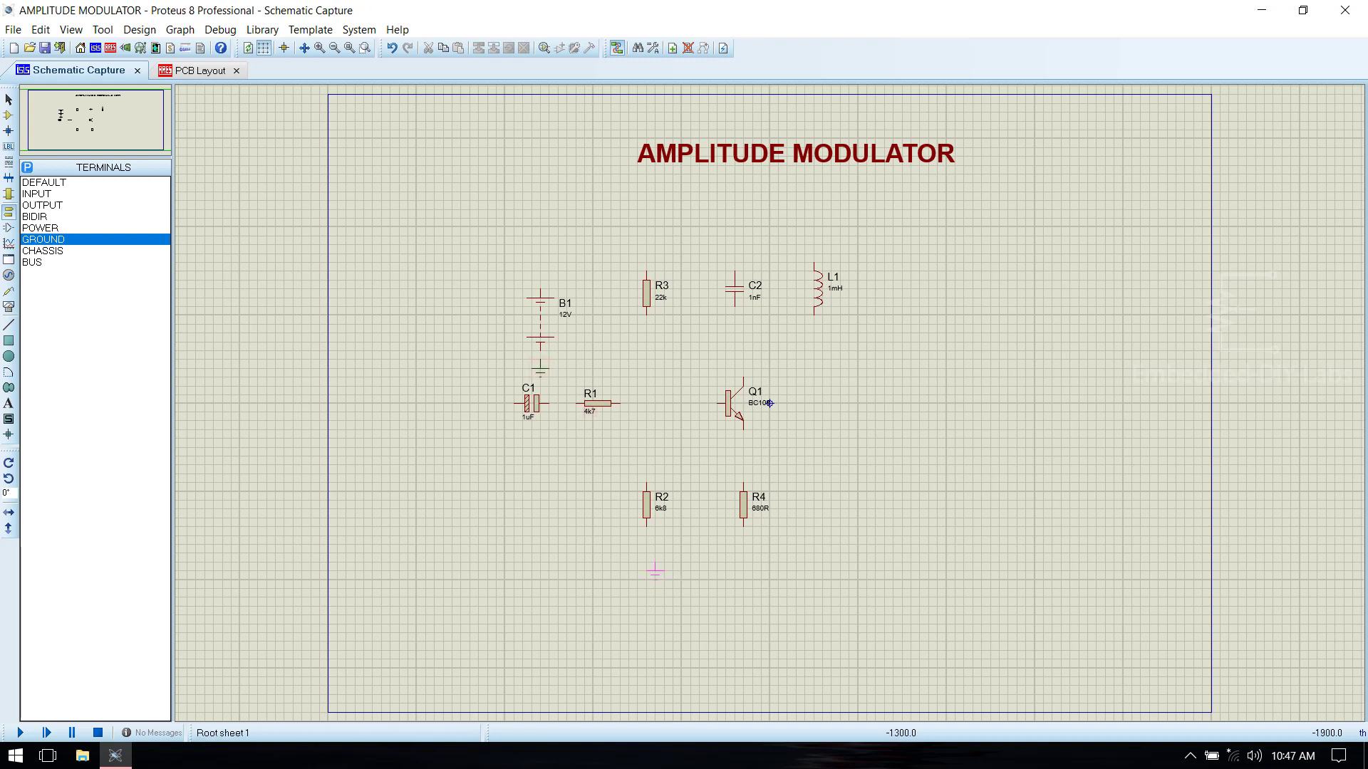
pyautogui.click(649, 574)
# Place signal generators to the left of C1 and below R4, and an oscilloscope to the right of the inductor.
pyautogui.click(9, 310)
pyautogui.click(82, 251)
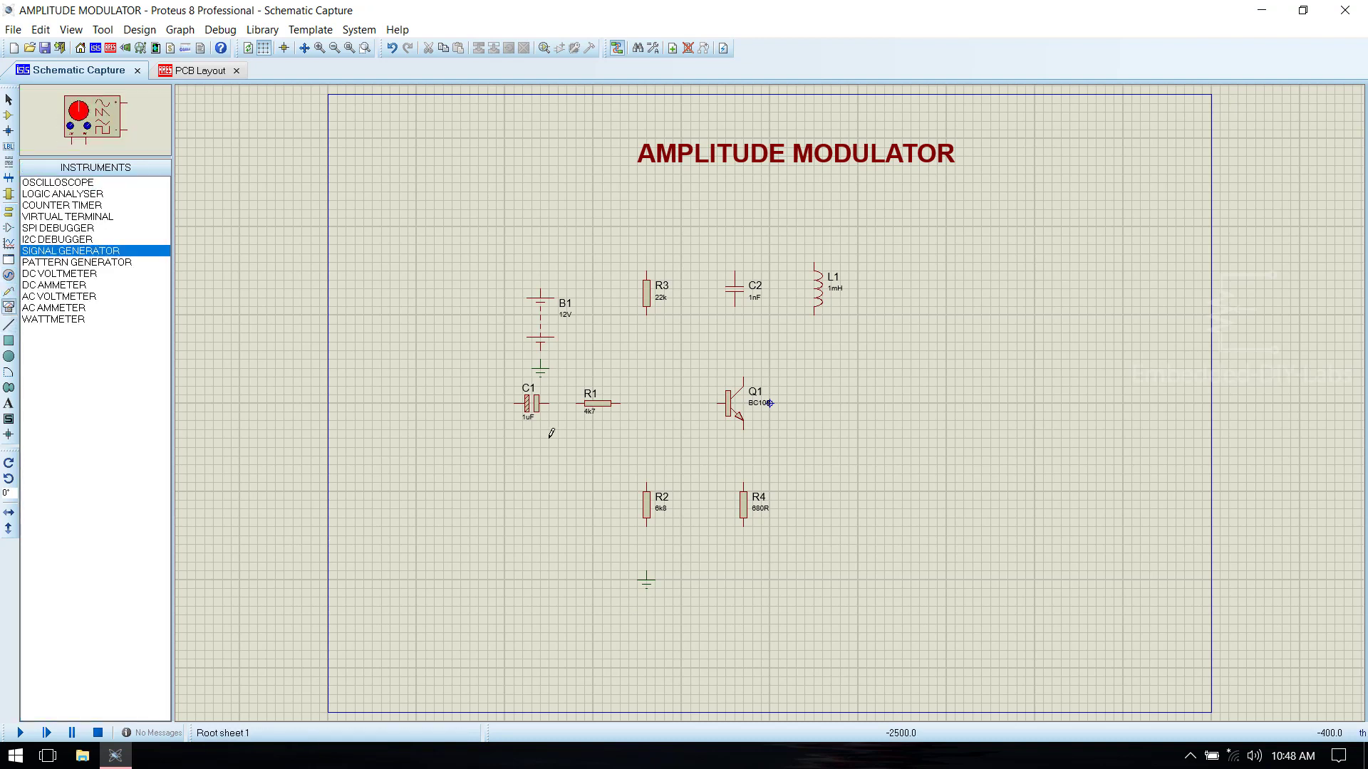
pyautogui.click(417, 401)
pyautogui.click(429, 425)
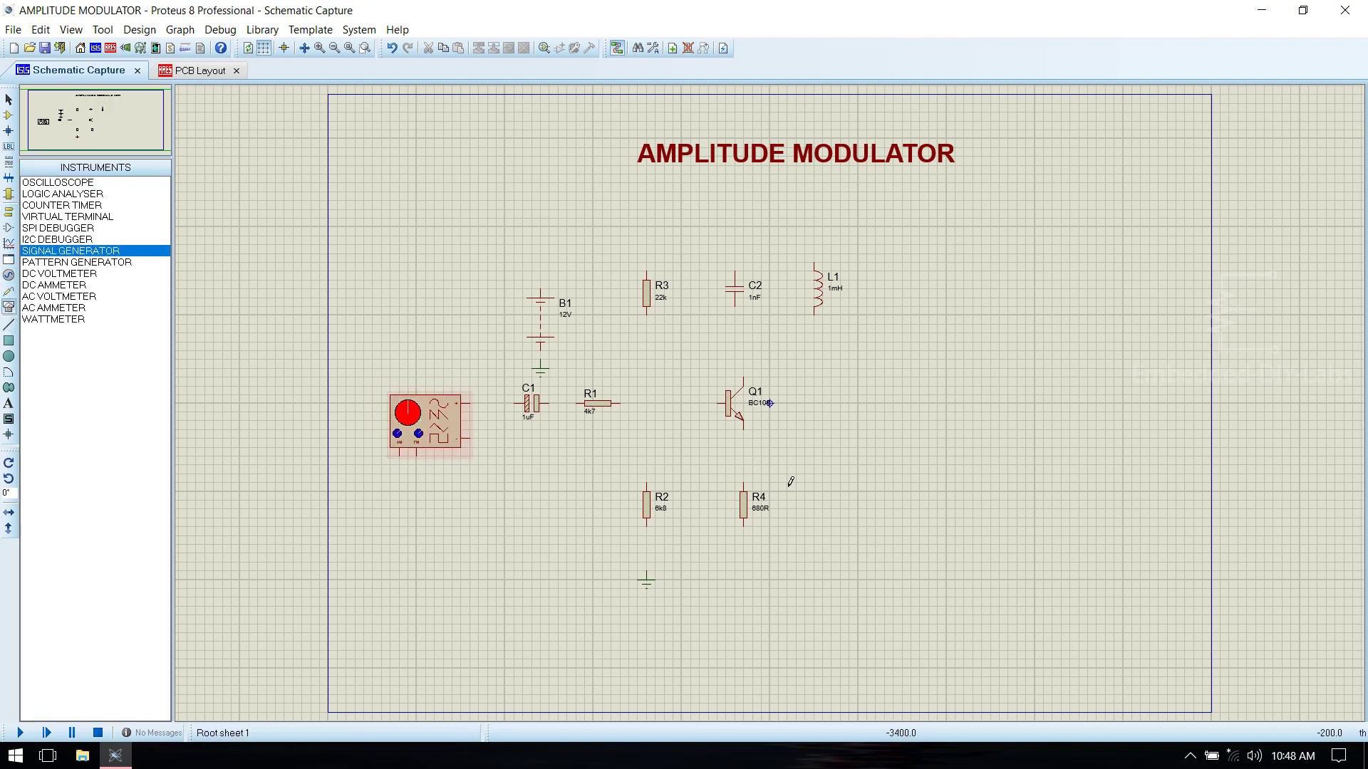
pyautogui.click(798, 610)
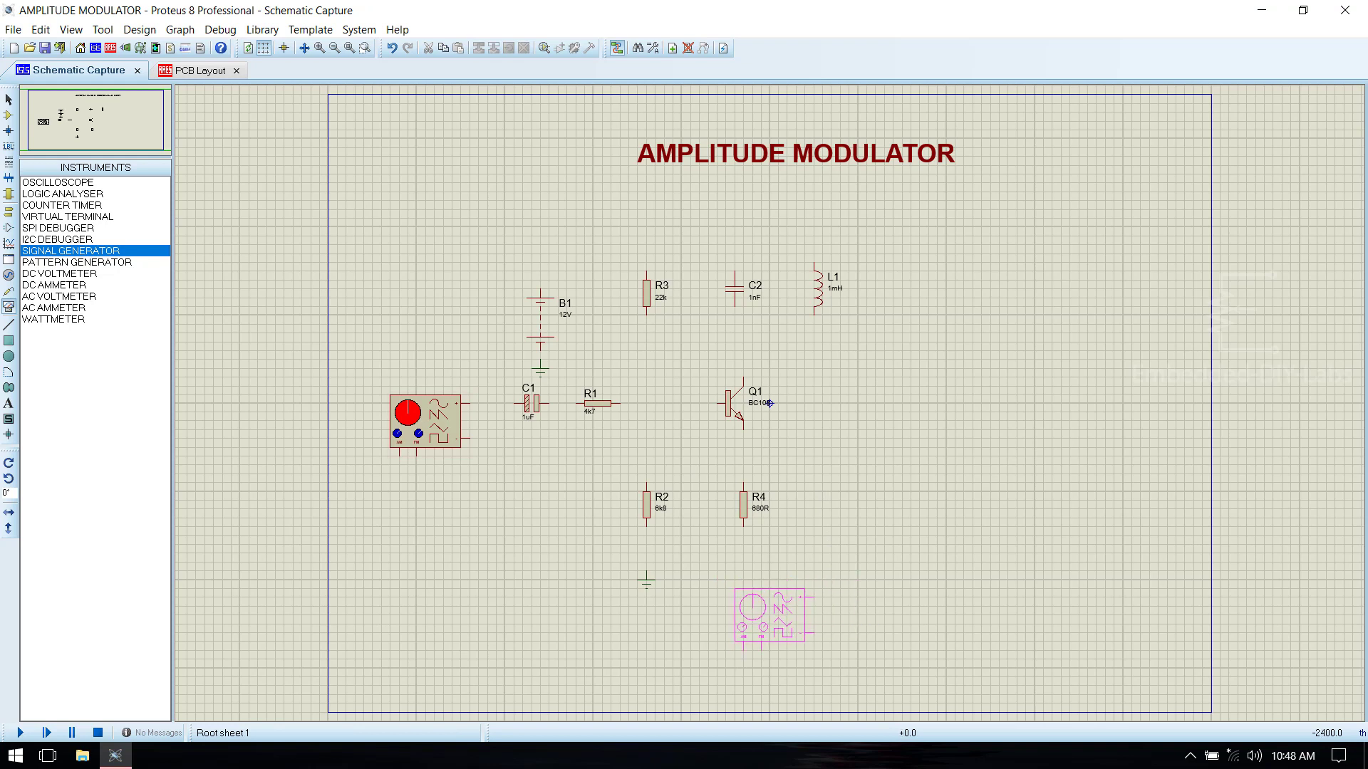
pyautogui.click(747, 607)
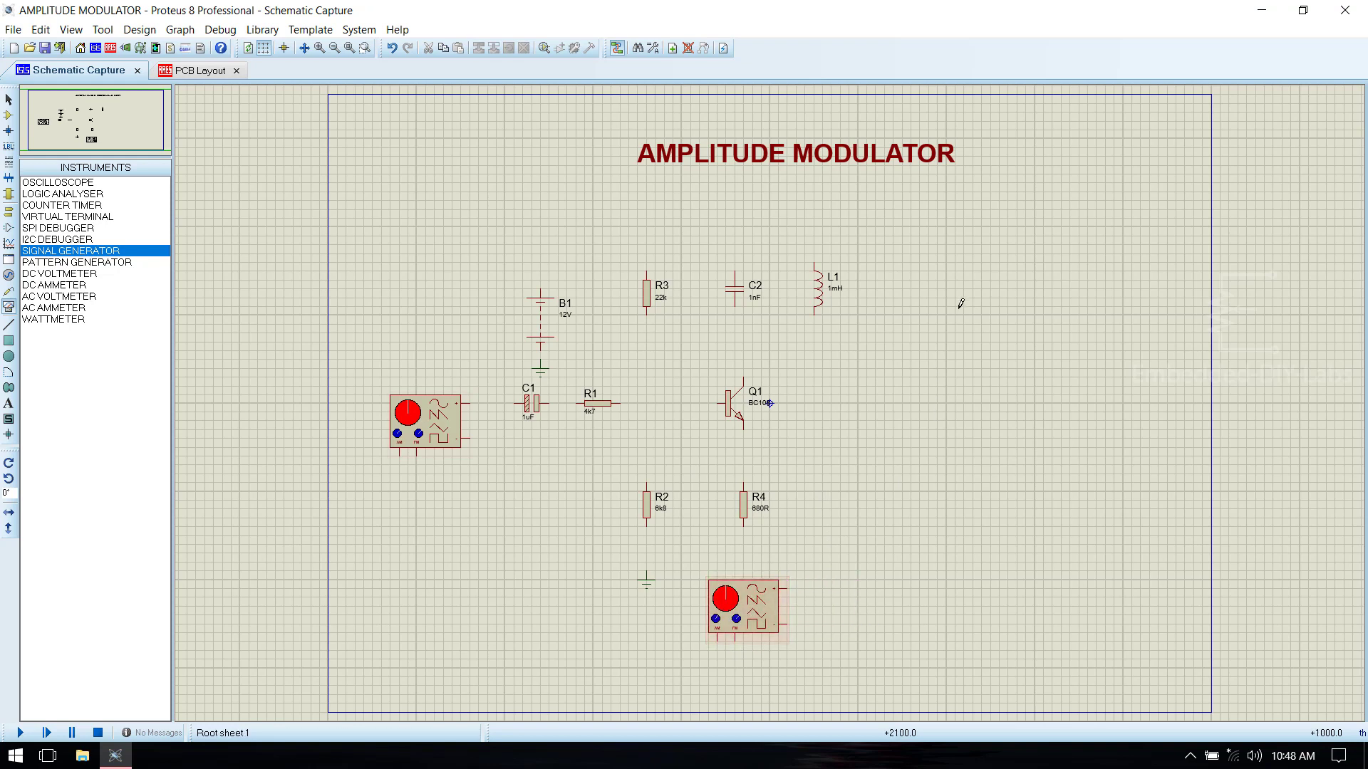
pyautogui.click(57, 182)
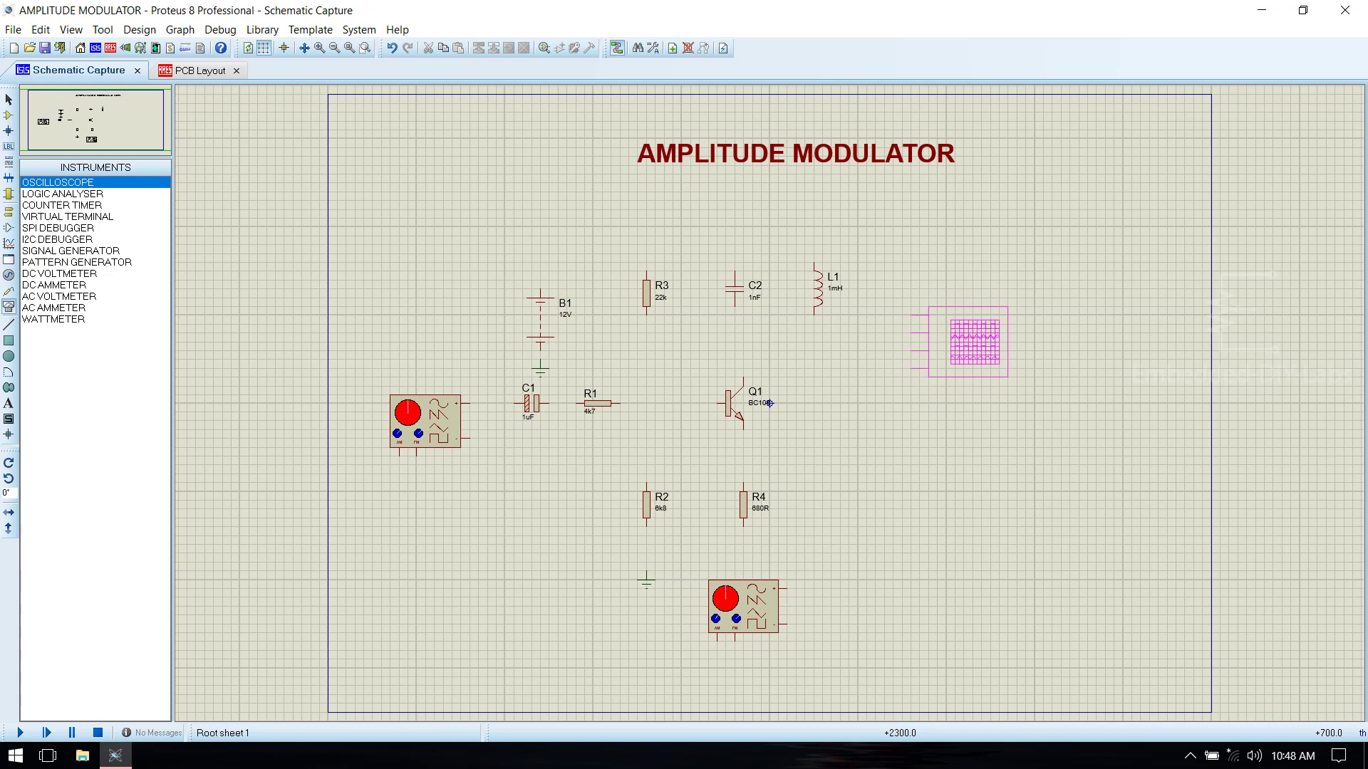
pyautogui.click(996, 349)
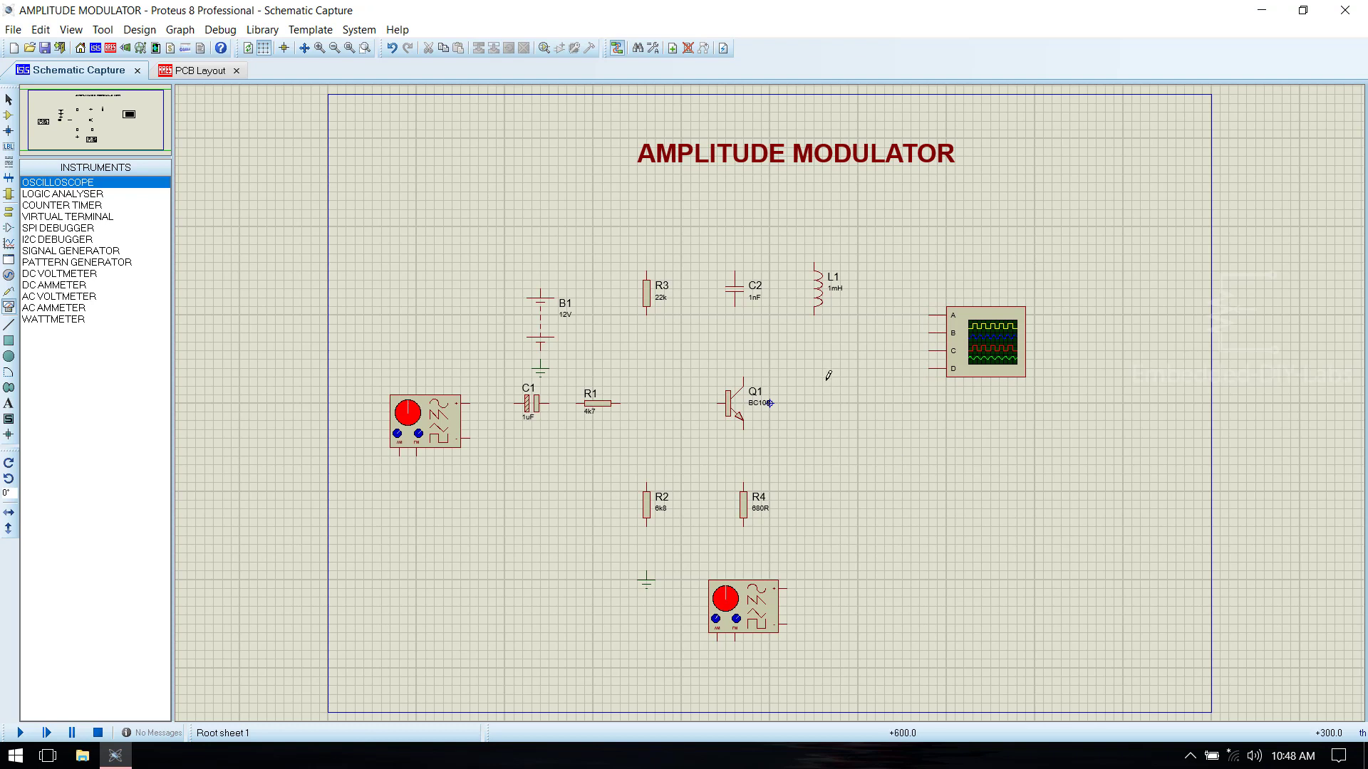
# Set the value of capacitor C2 to 100PF and of inductor L1 to 90UH.
pyautogui.doubleClick(752, 302)
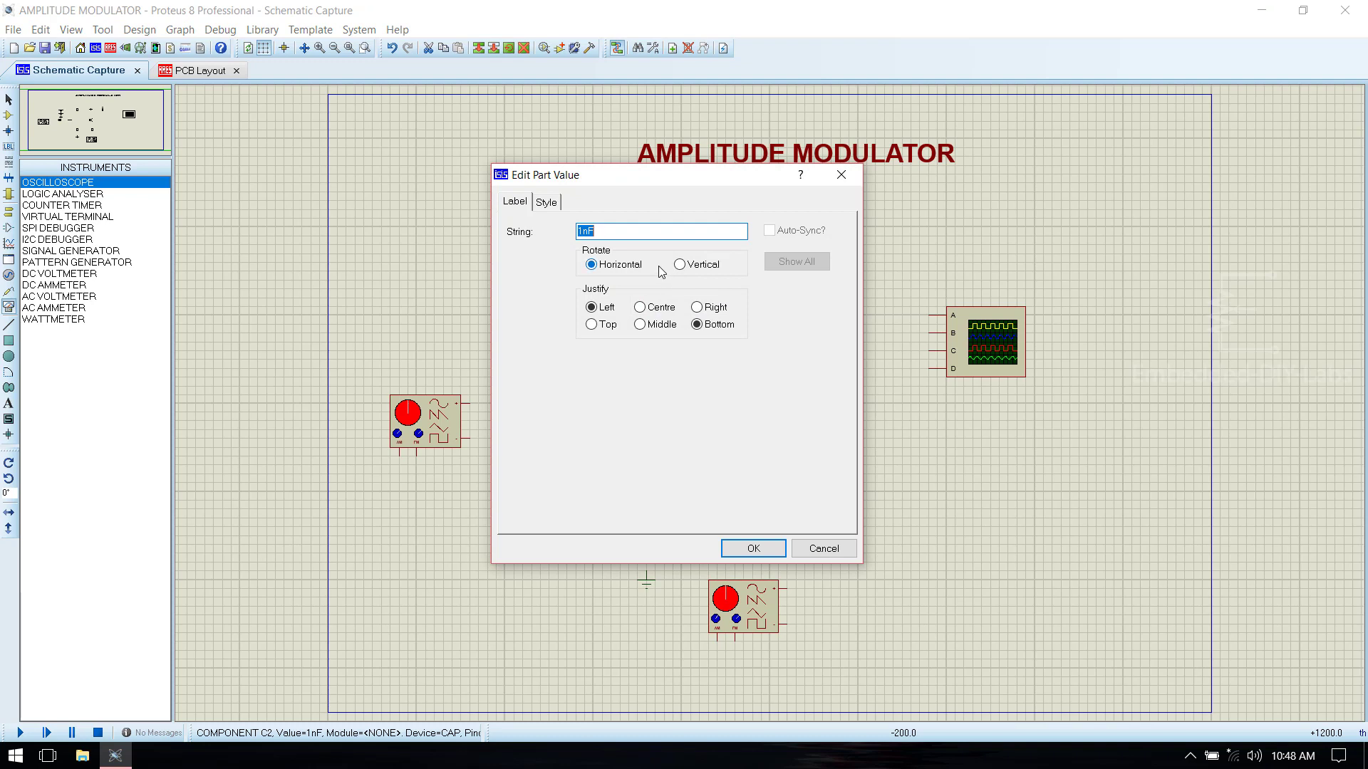
pyautogui.write('1')
pyautogui.click(744, 548)
pyautogui.doubleClick(836, 290)
pyautogui.write('90UH')
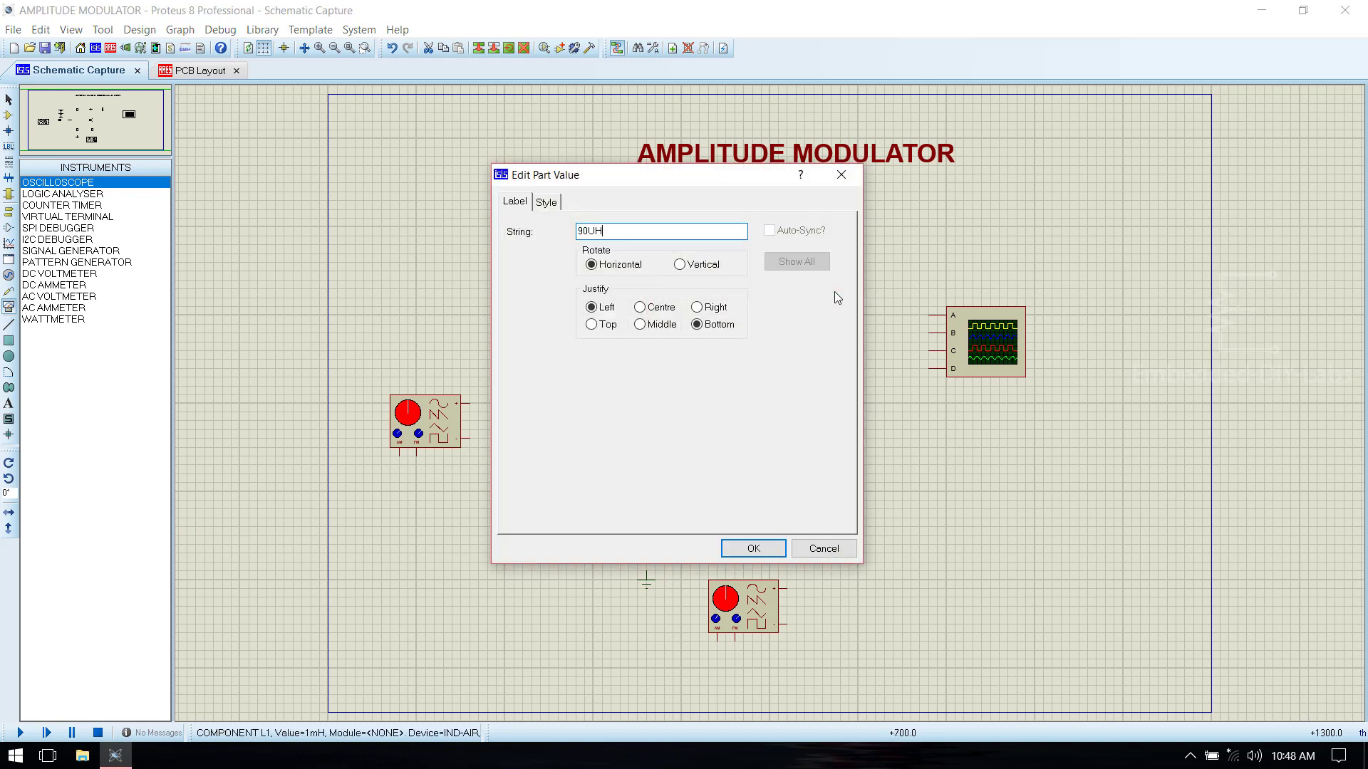
pyautogui.press('Return')
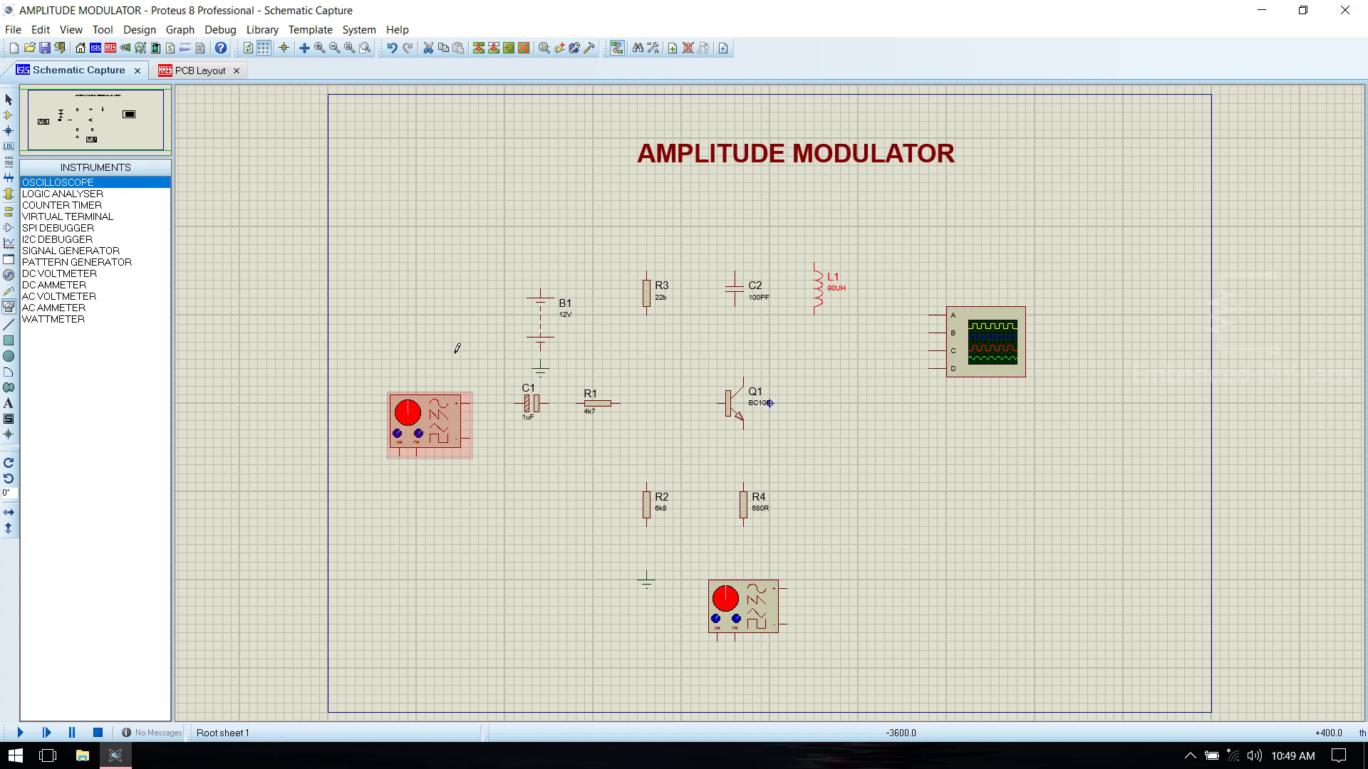
# Wire the battery's upper terminal to the upper ends of R3, C2 and L1 as a common supply rail.
pyautogui.click(542, 282)
pyautogui.click(646, 273)
pyautogui.click(735, 273)
pyautogui.click(813, 264)
# Wire the lower ends of L1 and C2 to the collector of Q1.
pyautogui.click(817, 312)
pyautogui.click(743, 378)
pyautogui.click(734, 306)
pyautogui.click(743, 368)
# Wire the lower end of R3 to the upper end of R2 and connect the base of Q1 to that line.
pyautogui.click(646, 312)
pyautogui.click(646, 492)
pyautogui.click(720, 403)
pyautogui.click(647, 403)
# Wire R1 through C1 to the left signal generator's positive output, and its negative output to the ground line below R2.
pyautogui.click(579, 404)
pyautogui.click(546, 403)
pyautogui.click(517, 403)
pyautogui.click(462, 403)
pyautogui.click(462, 438)
pyautogui.click(647, 561)
# Wire R4 between the emitter of Q1 and the lower signal generator's positive output, and its negative output to the ground line.
pyautogui.click(743, 525)
pyautogui.click(779, 588)
pyautogui.click(743, 487)
pyautogui.click(743, 422)
pyautogui.click(786, 622)
pyautogui.click(647, 562)
# Wire oscilloscope channel A to the left generator's output, B to the lower generator's output, and C to the collector line.
pyautogui.click(929, 314)
pyautogui.click(488, 201)
pyautogui.click(487, 403)
pyautogui.click(796, 562)
pyautogui.click(929, 333)
pyautogui.click(929, 351)
pyautogui.click(814, 369)
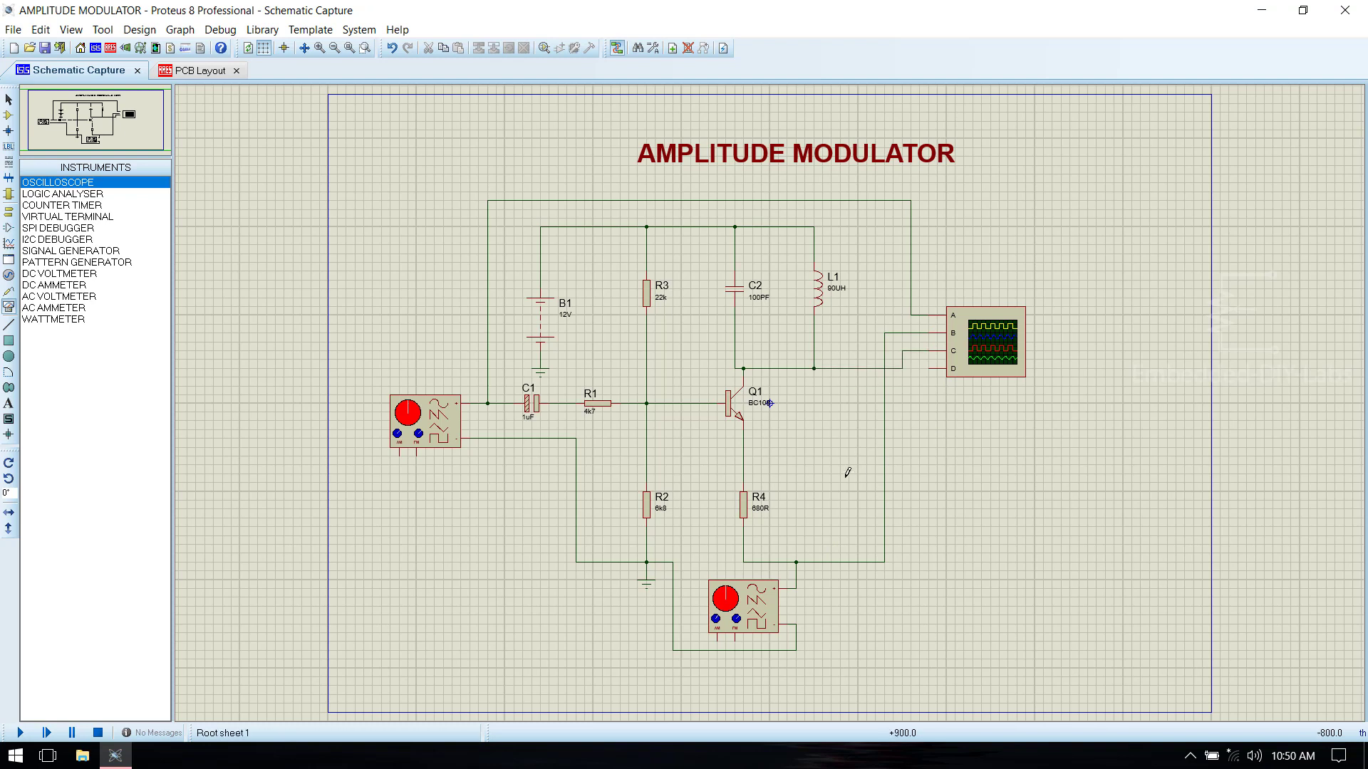
# Name the left signal generator IS and set its FREQV to 120, FREQR to 5 and AMPLV to 23.
pyautogui.click(8, 99)
pyautogui.doubleClick(426, 437)
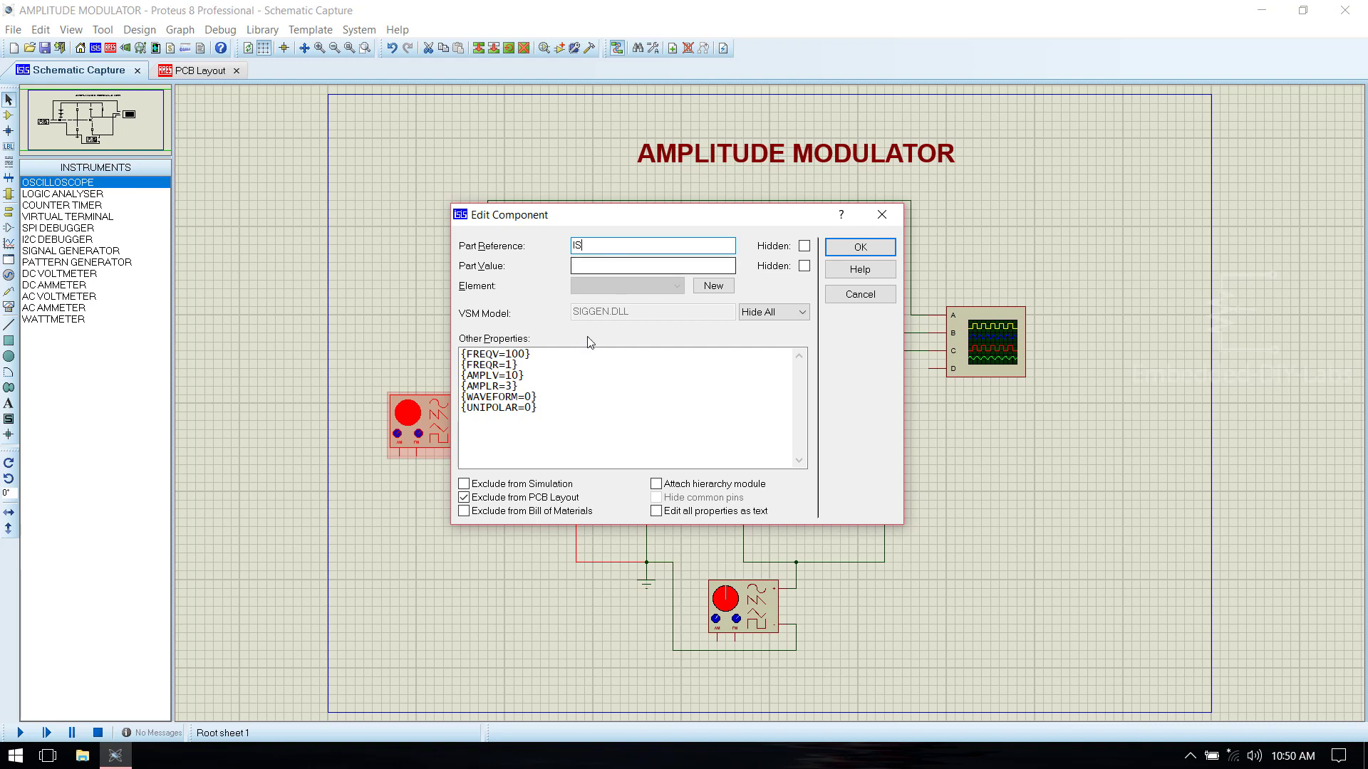
pyautogui.moveTo(520, 354); pyautogui.dragTo(507, 365)
pyautogui.write('2')
pyautogui.write('5')
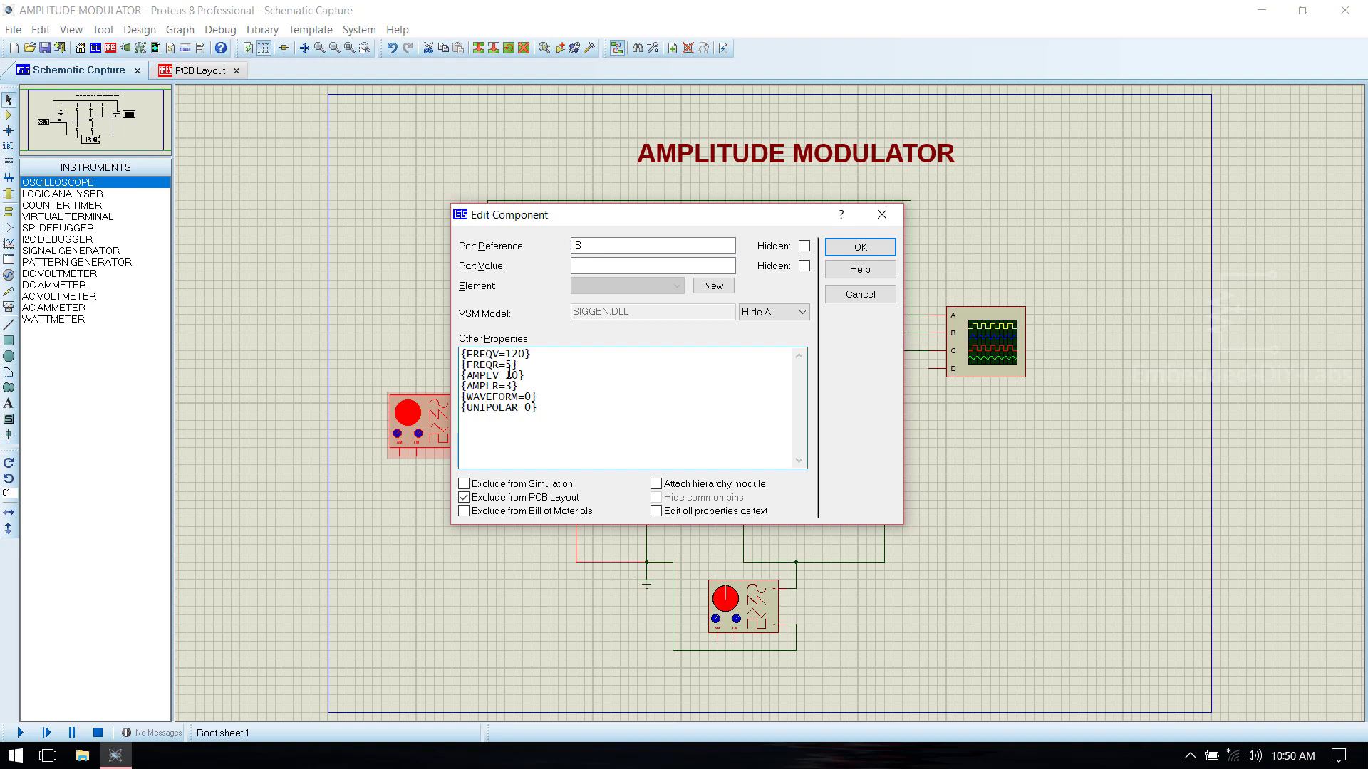
pyautogui.moveTo(521, 375); pyautogui.dragTo(503, 375)
pyautogui.write('23')
pyautogui.click(845, 248)
# Name the lower signal generator CS and set its FREQV to 120, FREQR to 6 and AMPLV to 60.
pyautogui.doubleClick(764, 621)
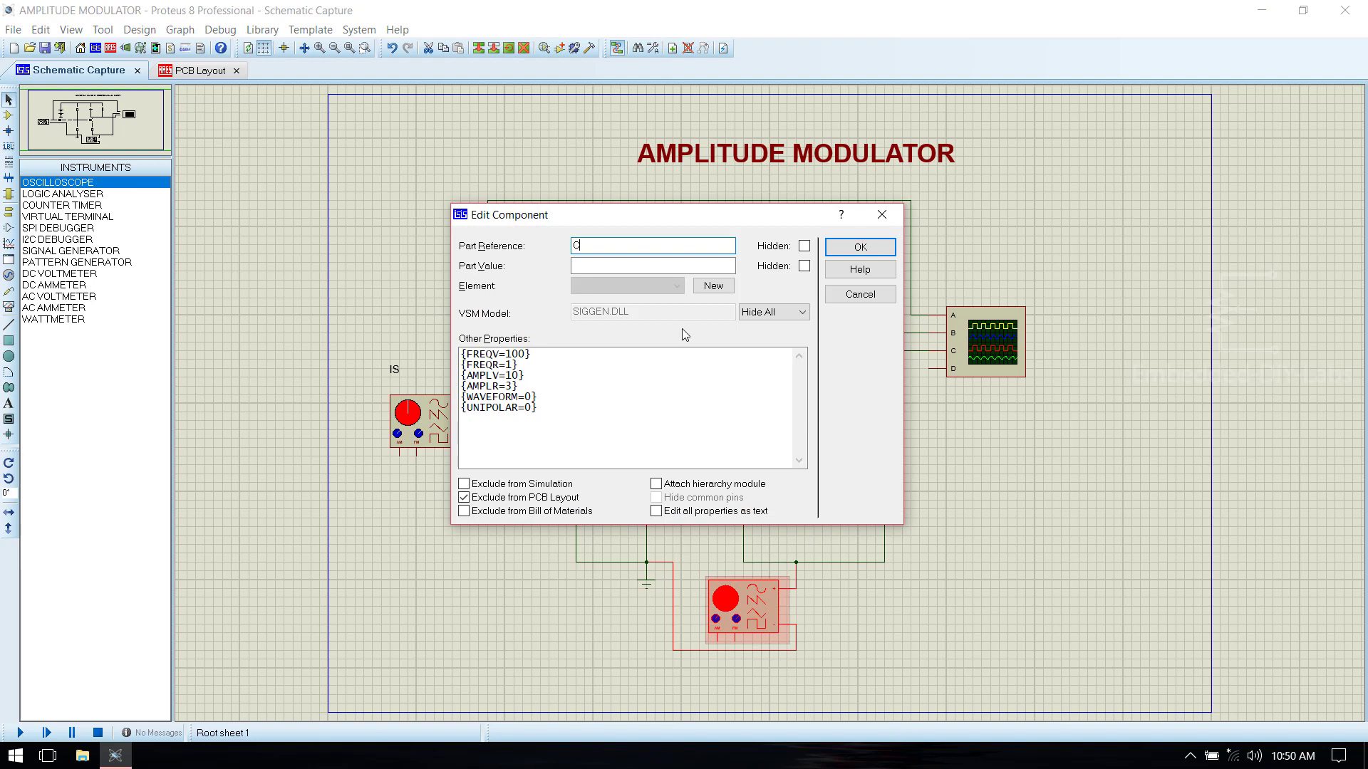
pyautogui.moveTo(513, 354); pyautogui.dragTo(519, 354)
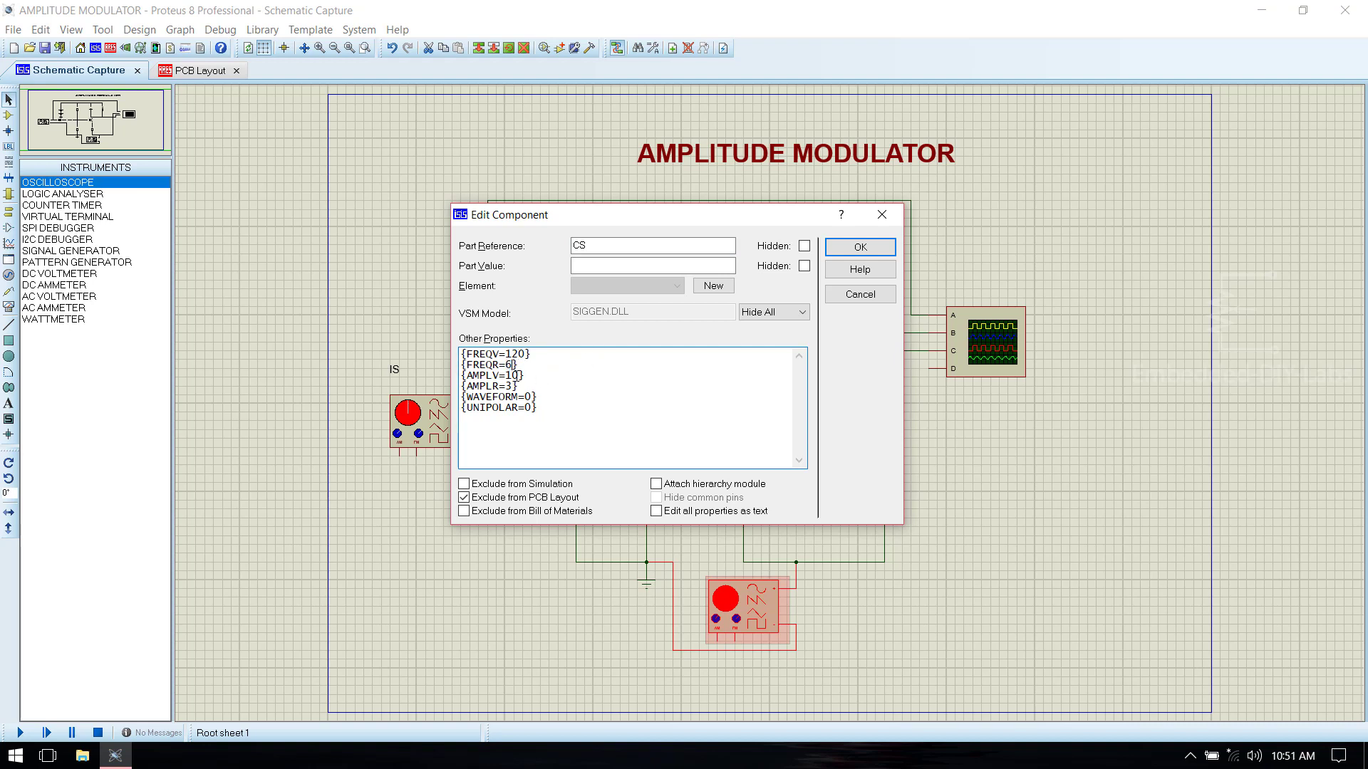
pyautogui.moveTo(512, 375); pyautogui.dragTo(505, 375)
pyautogui.write('6')
pyautogui.click(870, 249)
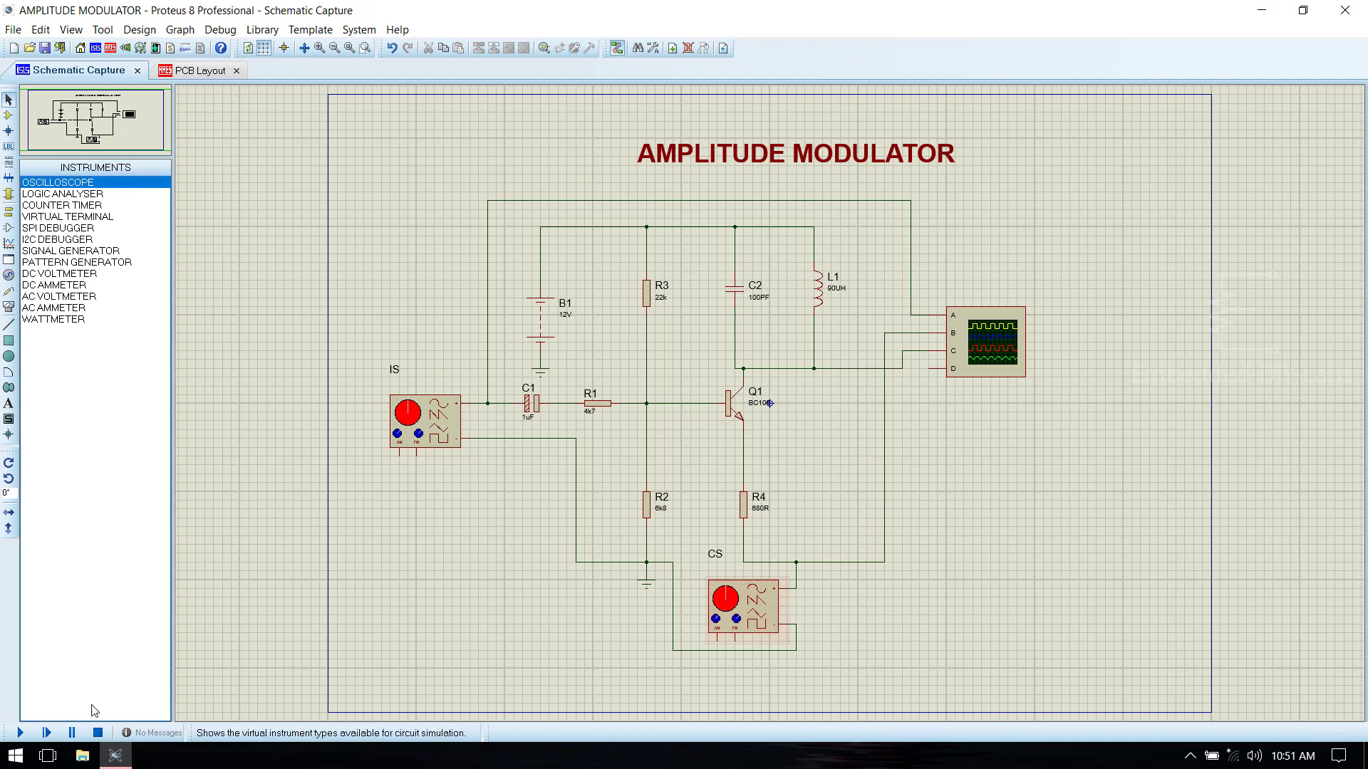
# Run the simulation and arrange the IS and CS signal generator windows side by side below the oscilloscope window.
pyautogui.click(20, 733)
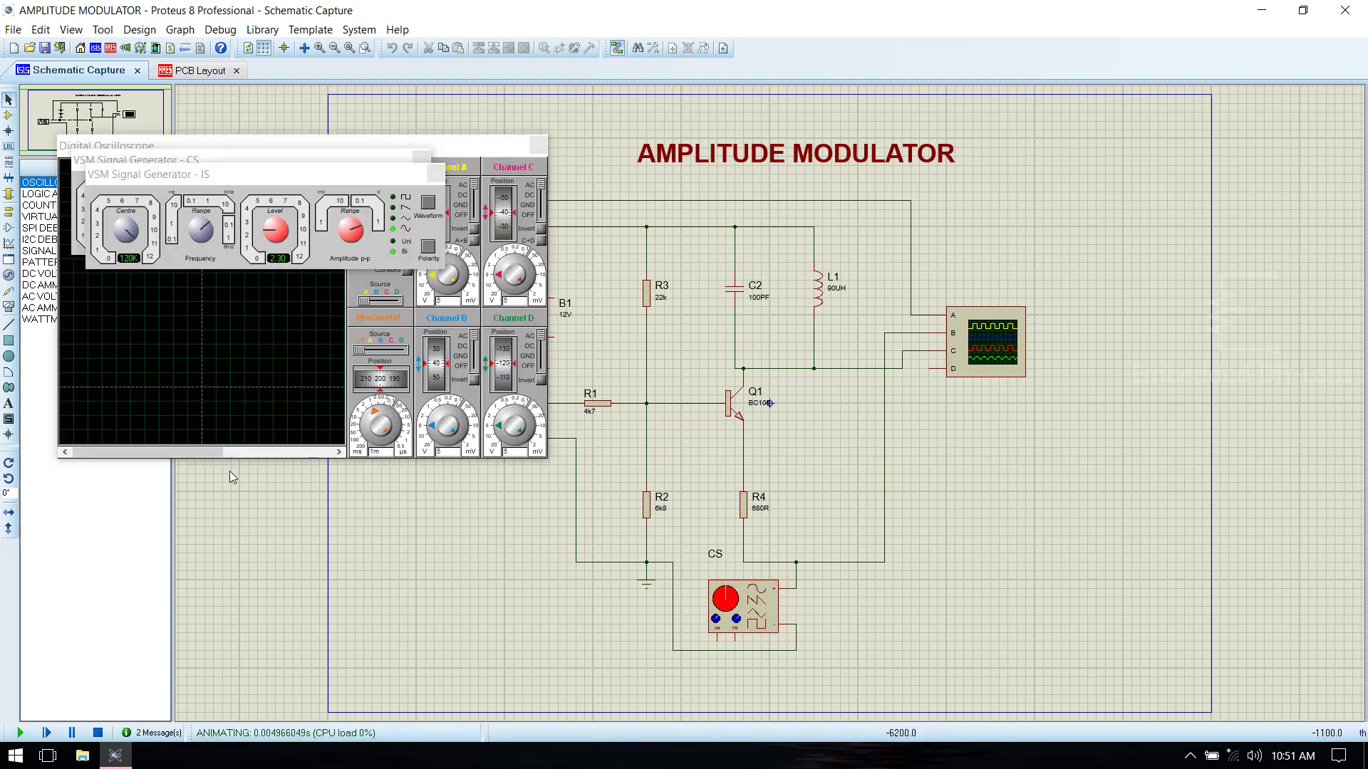
pyautogui.click(263, 180)
pyautogui.moveTo(264, 179)
pyautogui.mouseDown()
pyautogui.moveTo(262, 335)
pyautogui.moveTo(218, 544)
pyautogui.mouseUp()
pyautogui.moveTo(256, 161); pyautogui.dragTo(609, 547)
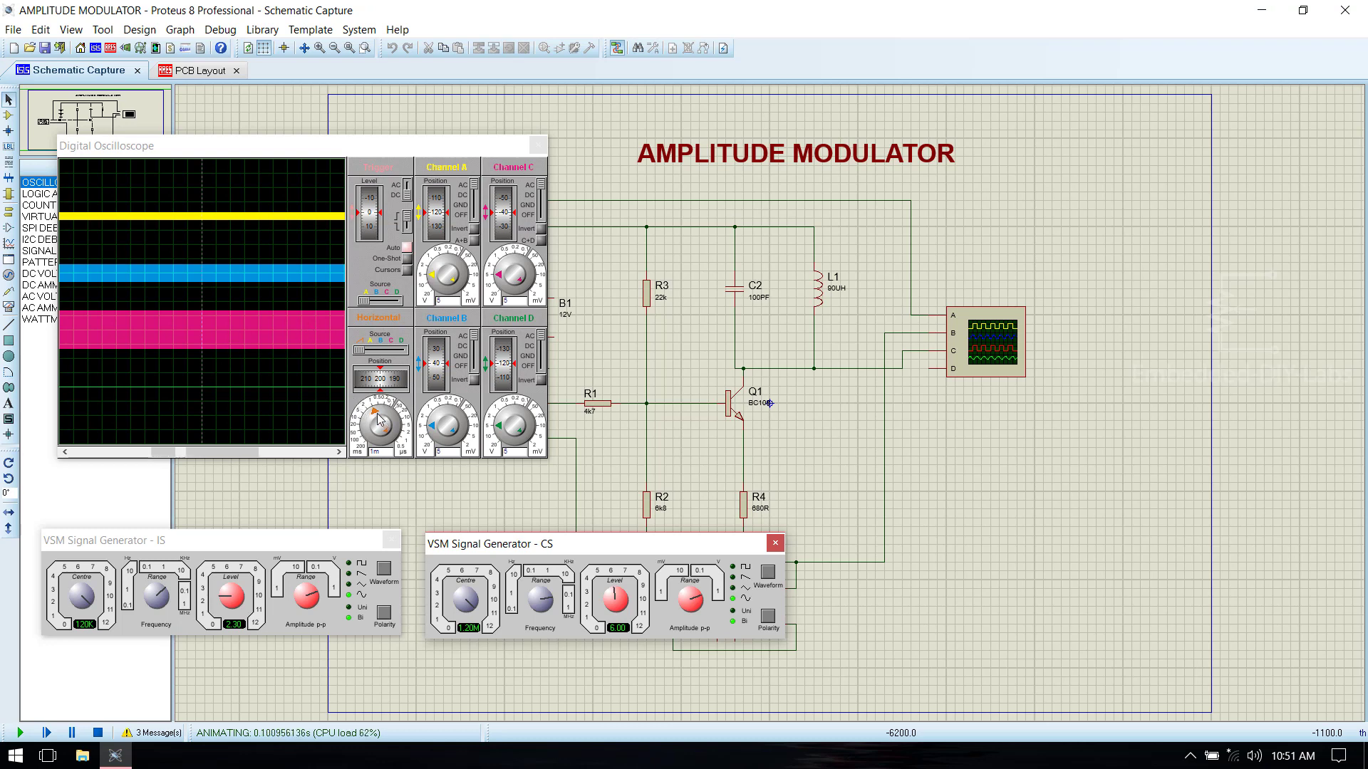
# Set the oscilloscope's horizontal timebase to 1 µs.
pyautogui.moveTo(377, 419); pyautogui.dragTo(395, 432)
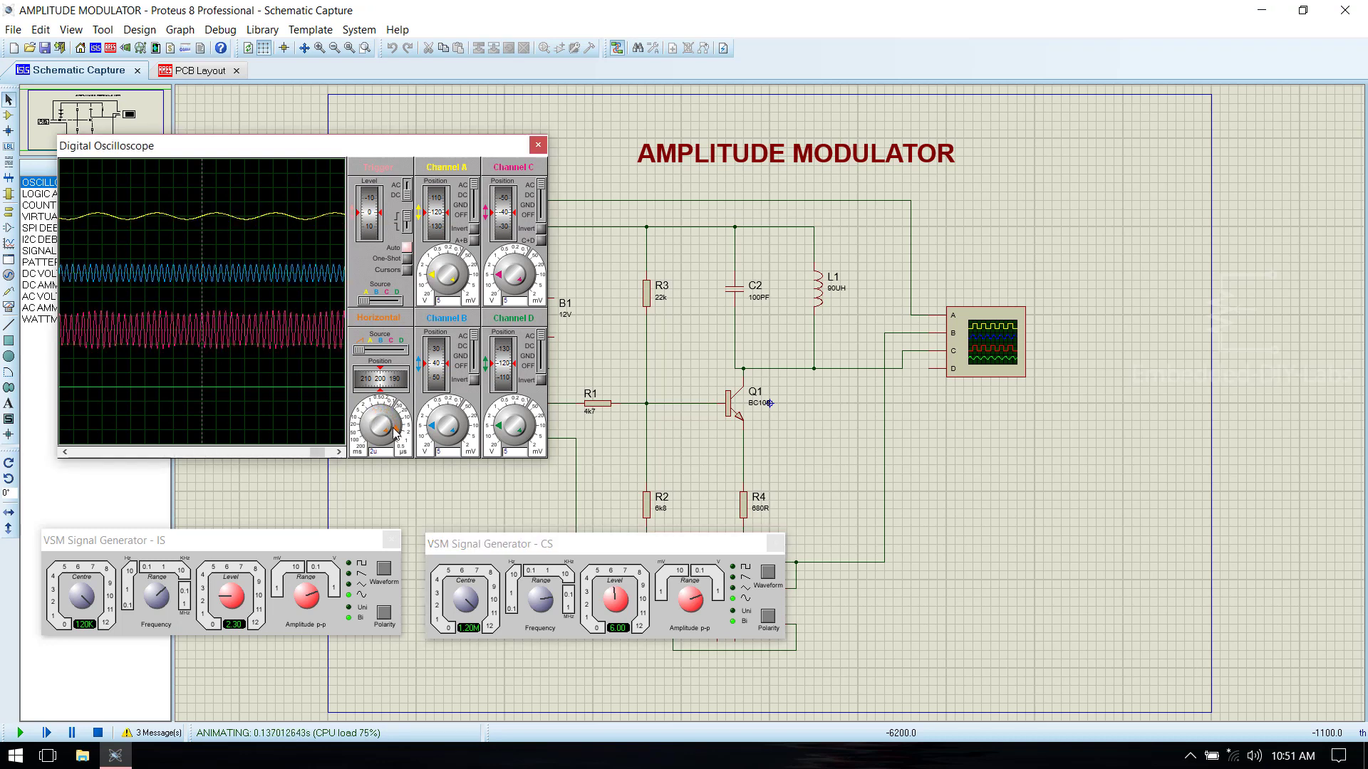
pyautogui.click(393, 433)
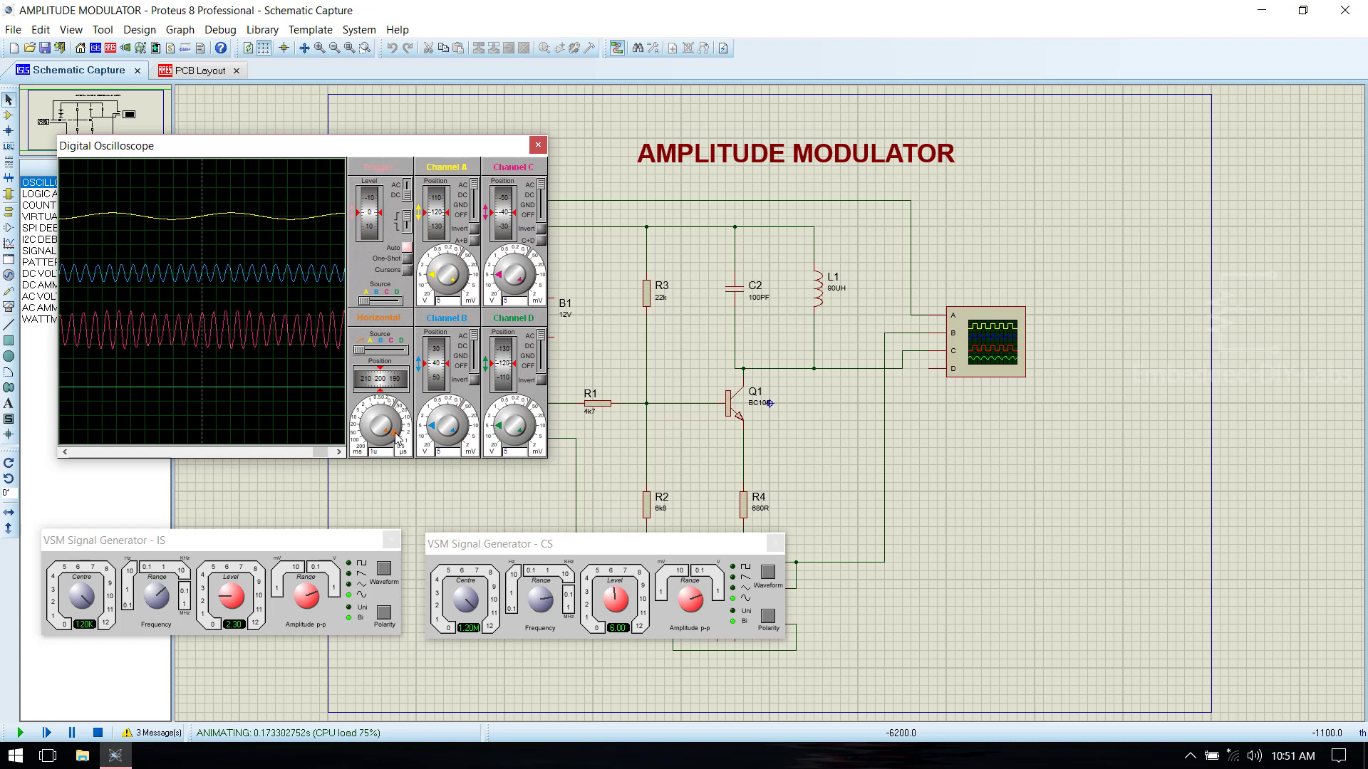
# Set the oscilloscope's horizontal timebase to 2 µs and raise the IS signal generator's amplitude level to 7.10.
pyautogui.click(397, 436)
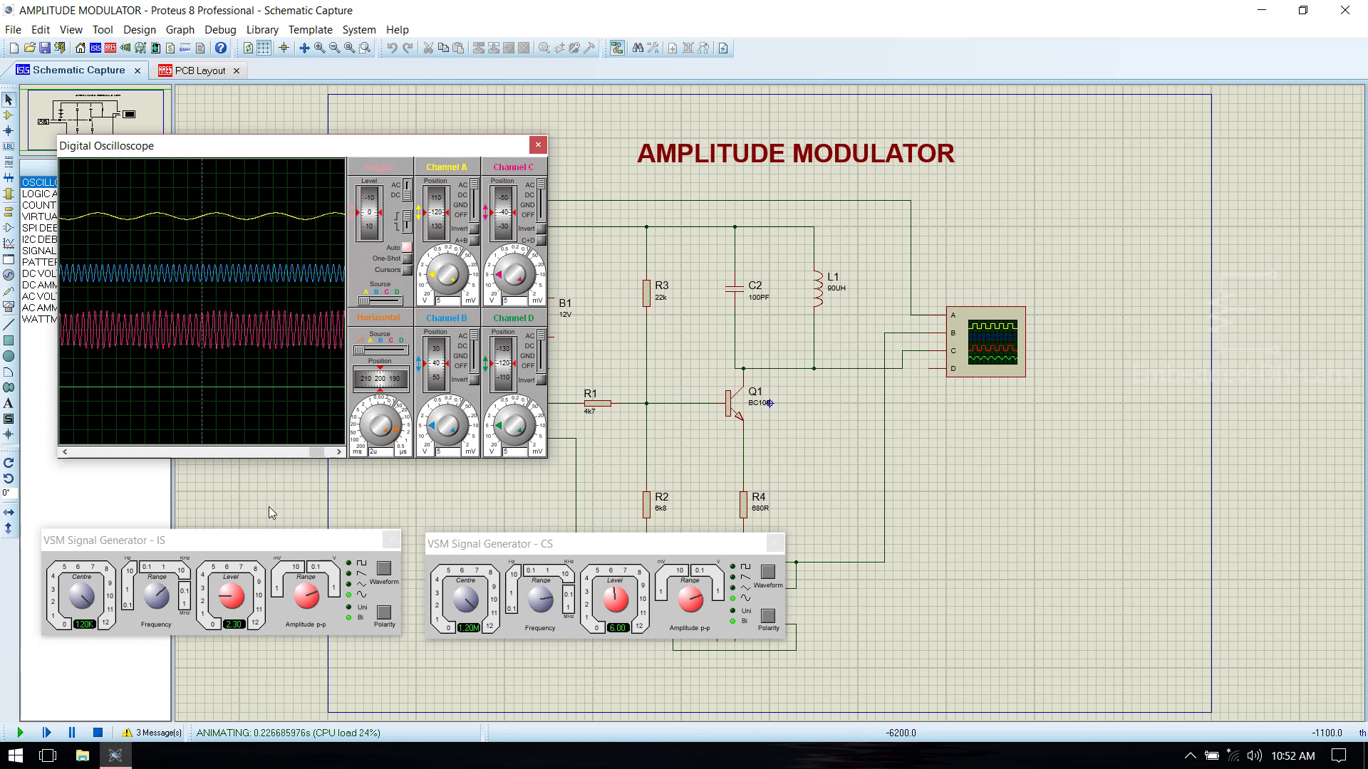
pyautogui.click(244, 543)
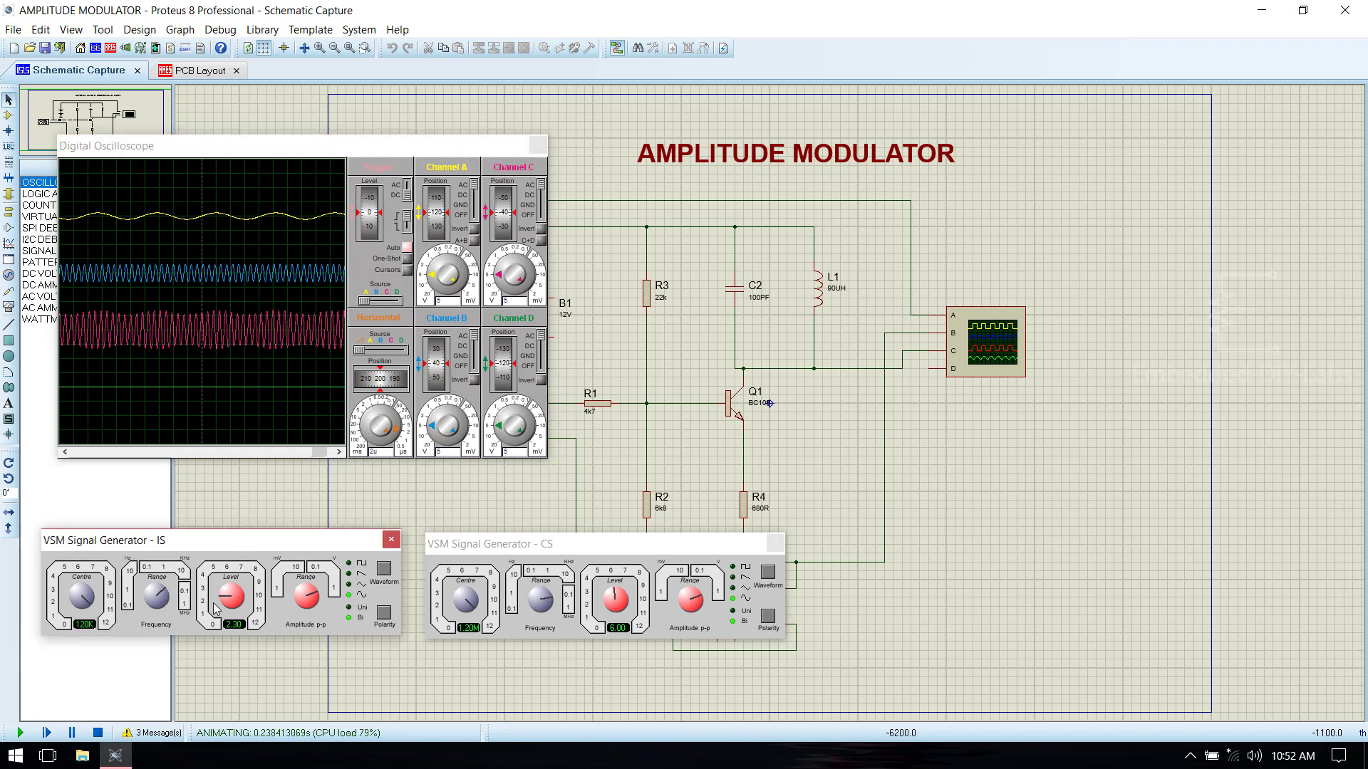
pyautogui.scroll(8, 225, 598)
pyautogui.moveTo(220, 592); pyautogui.dragTo(237, 592)
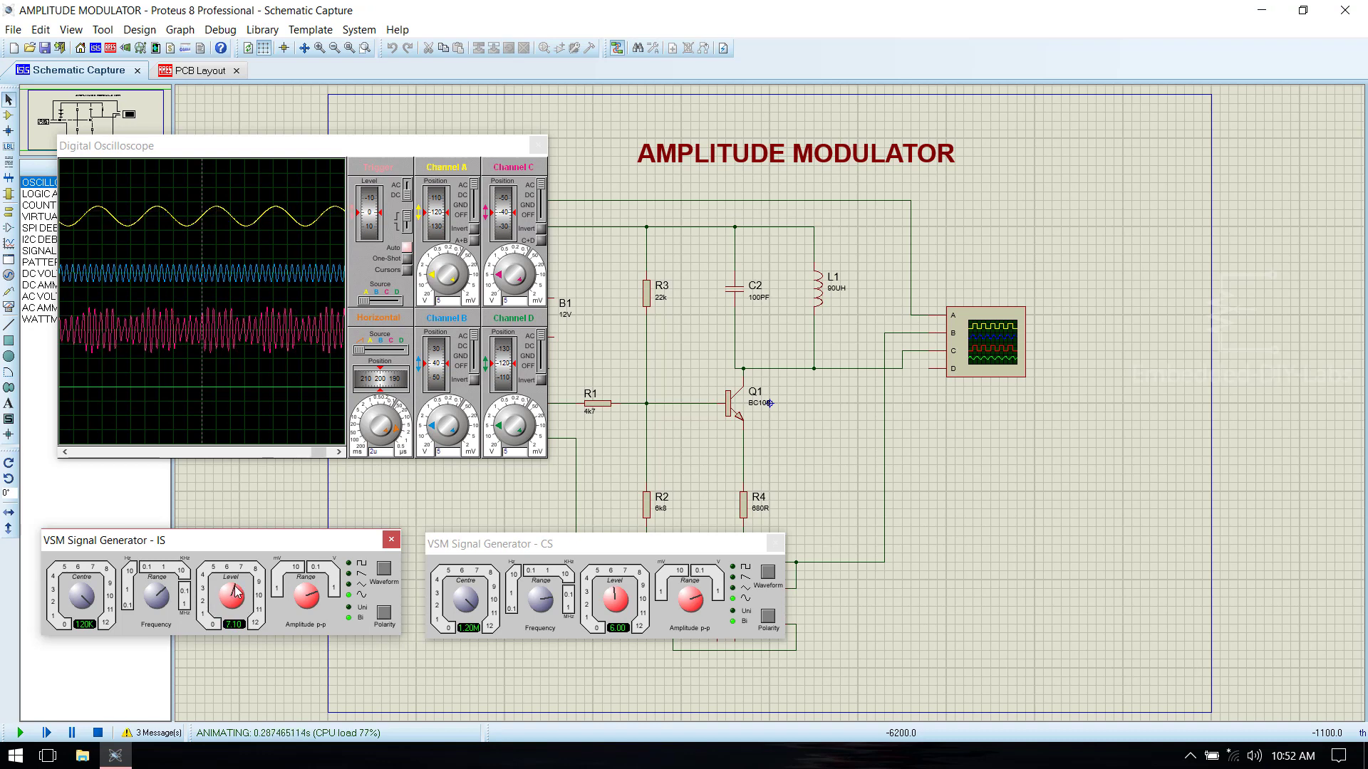
# Stop the simulation and shift the entire circuit slightly to the right within the sheet, leaving the title in place.
pyautogui.click(98, 732)
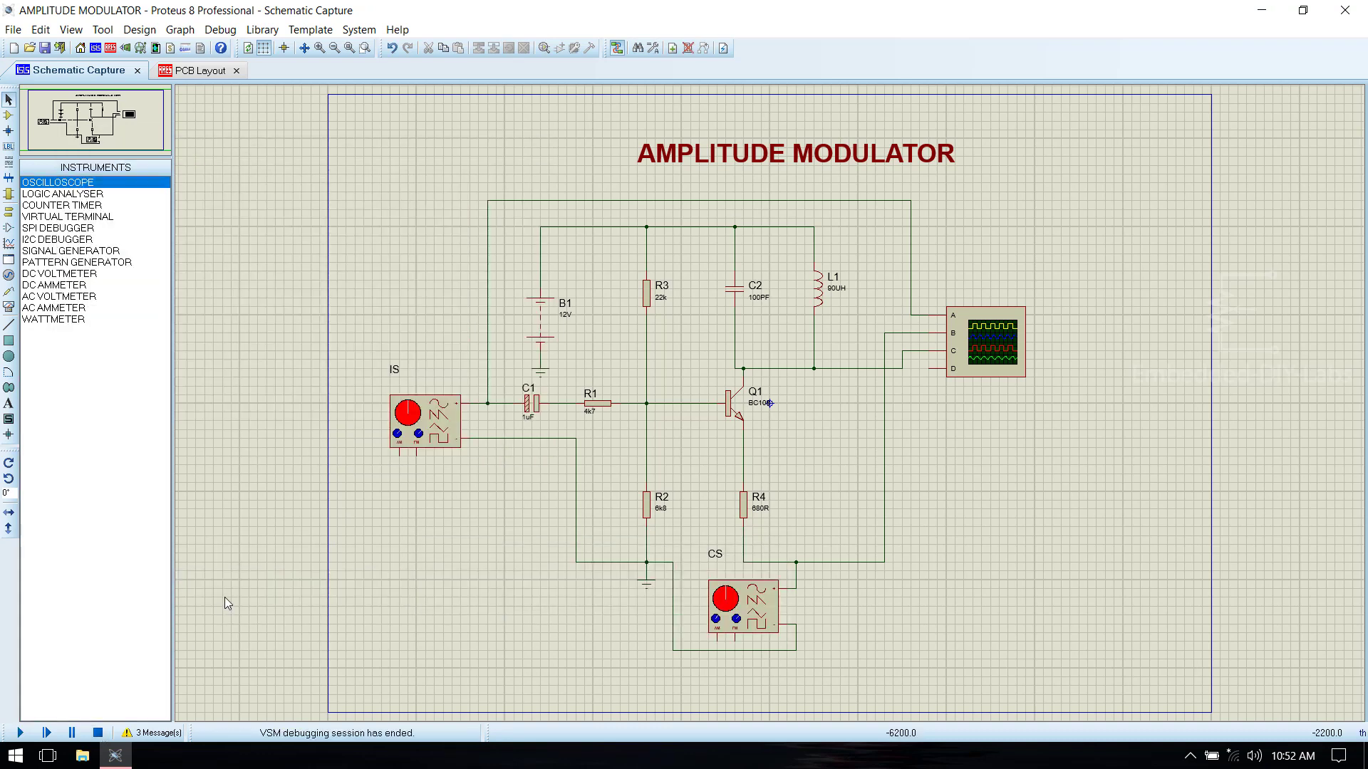
pyautogui.moveTo(359, 186); pyautogui.dragTo(1072, 694)
pyautogui.moveTo(1044, 579); pyautogui.dragTo(1063, 581)
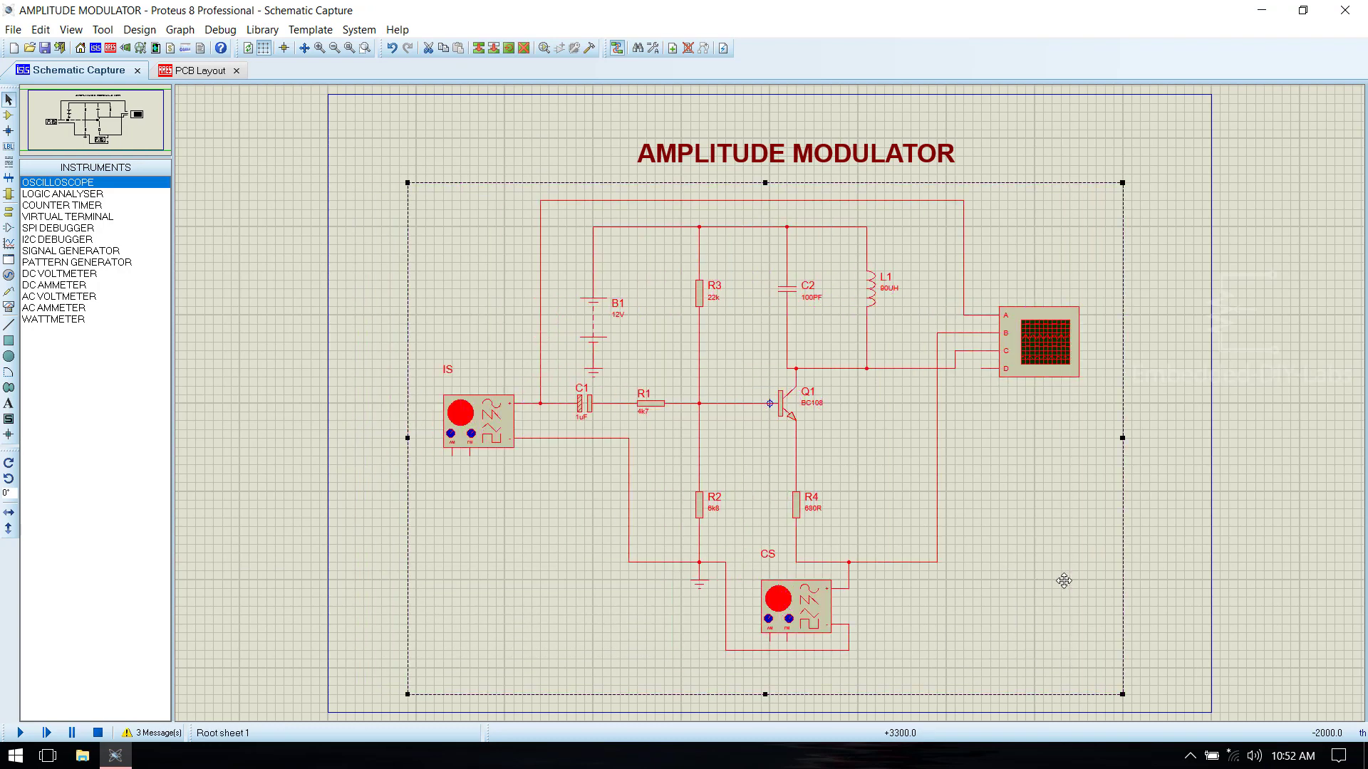
pyautogui.click(1148, 501)
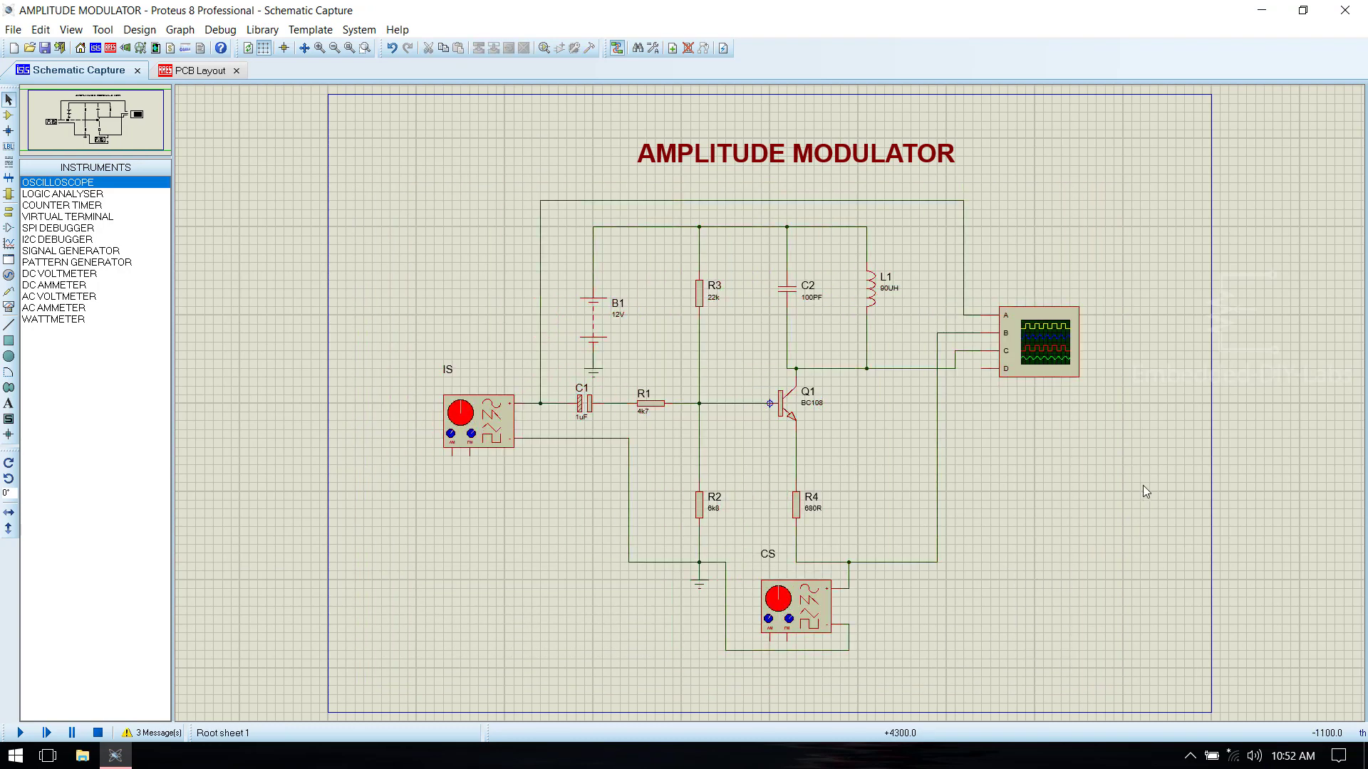
# Export the current schematic sheet as a PDF named SIMULATION CIRCUIT in the AMPLITUDE MODULATOR folder.
pyautogui.click(13, 29)
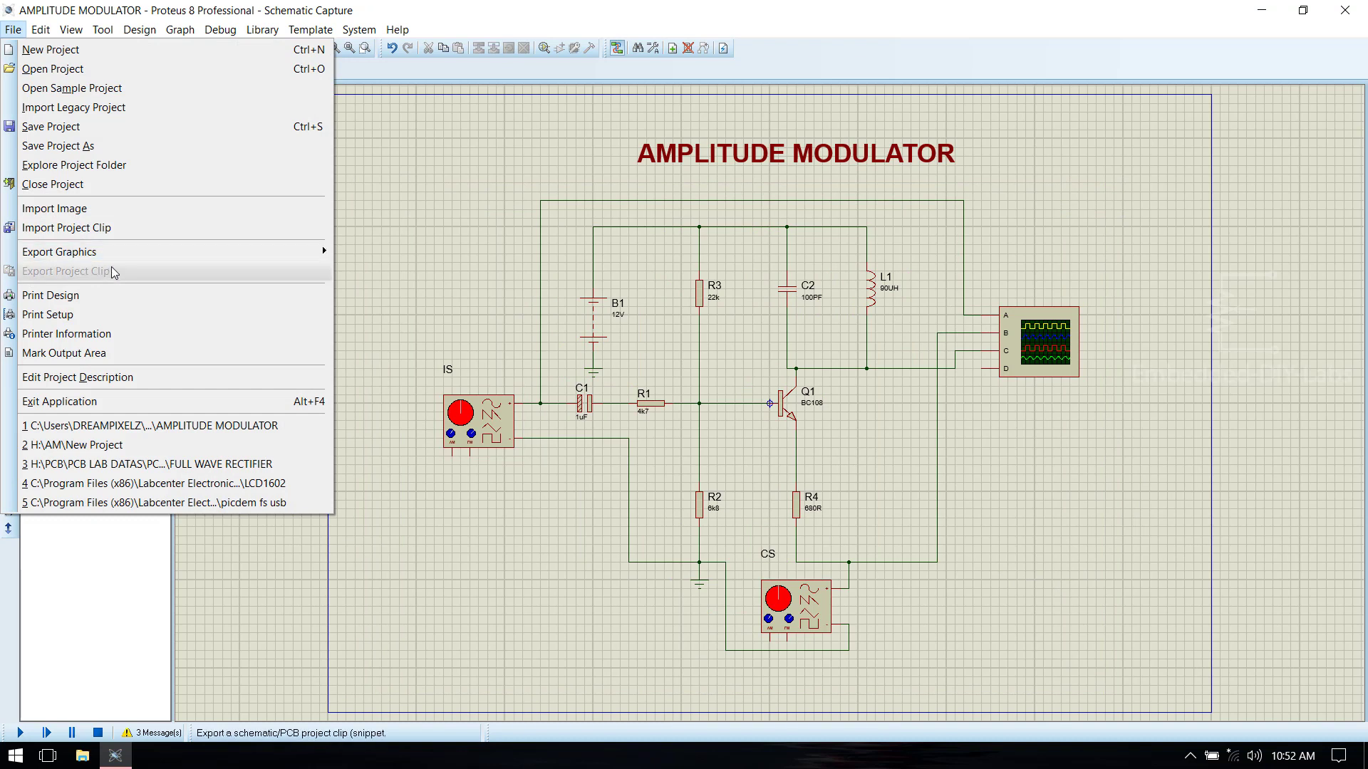
pyautogui.moveTo(113, 258)
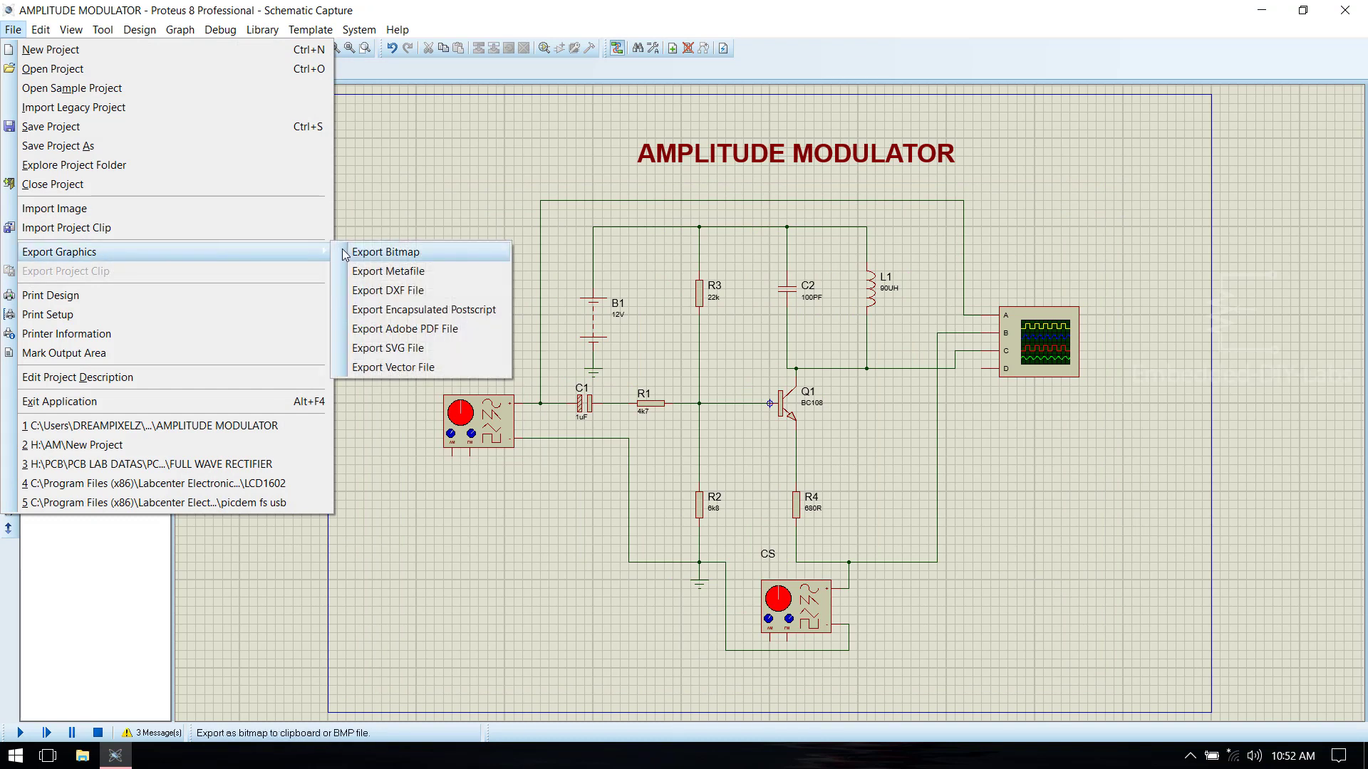
pyautogui.click(438, 332)
pyautogui.click(833, 322)
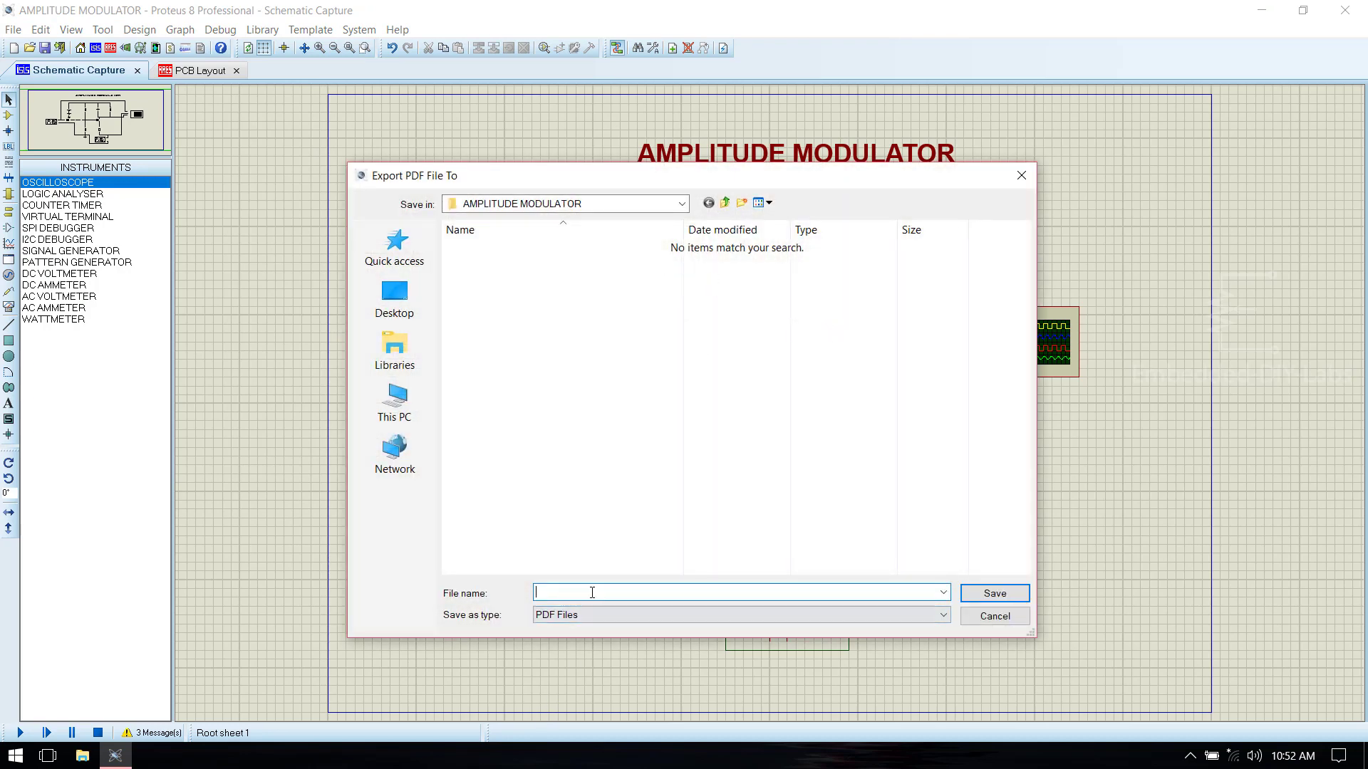
pyautogui.write('SIMULATION CIRCUIT')
pyautogui.click(991, 598)
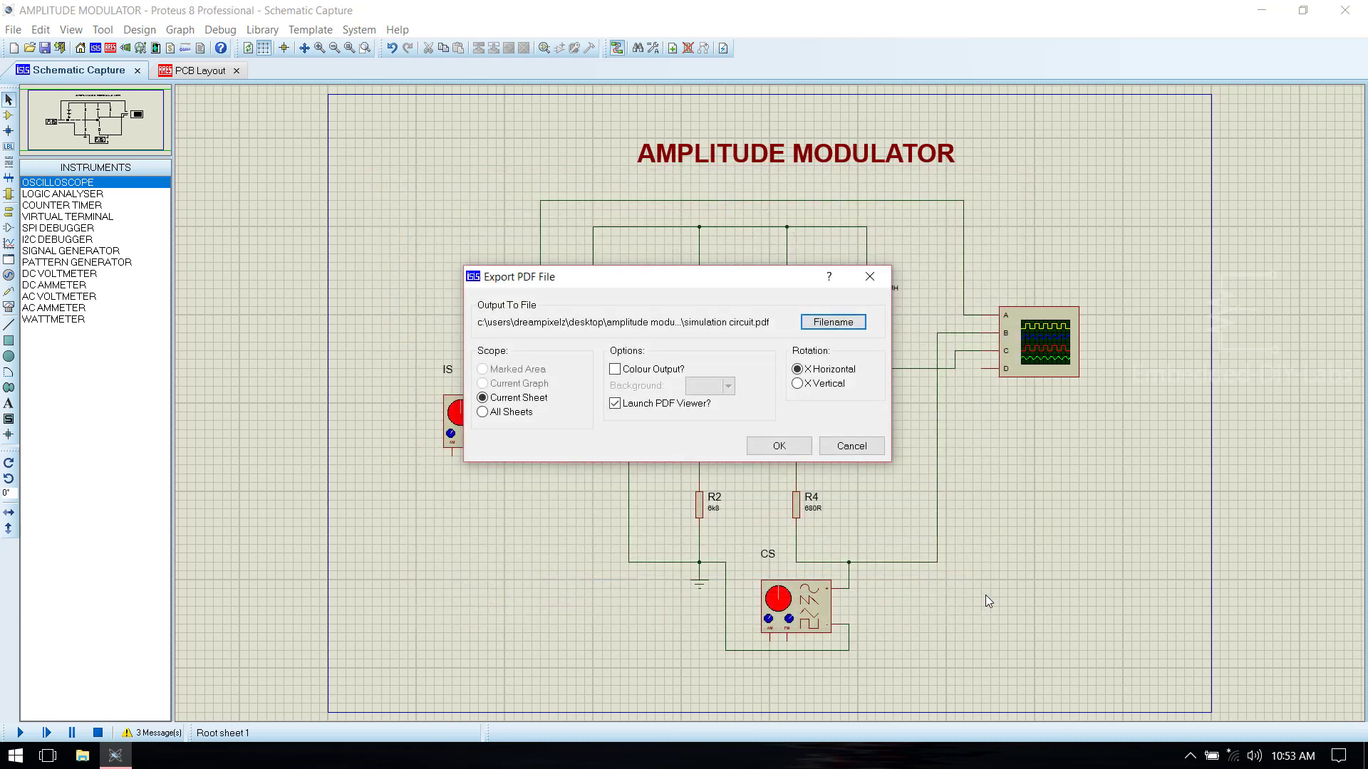
pyautogui.click(776, 446)
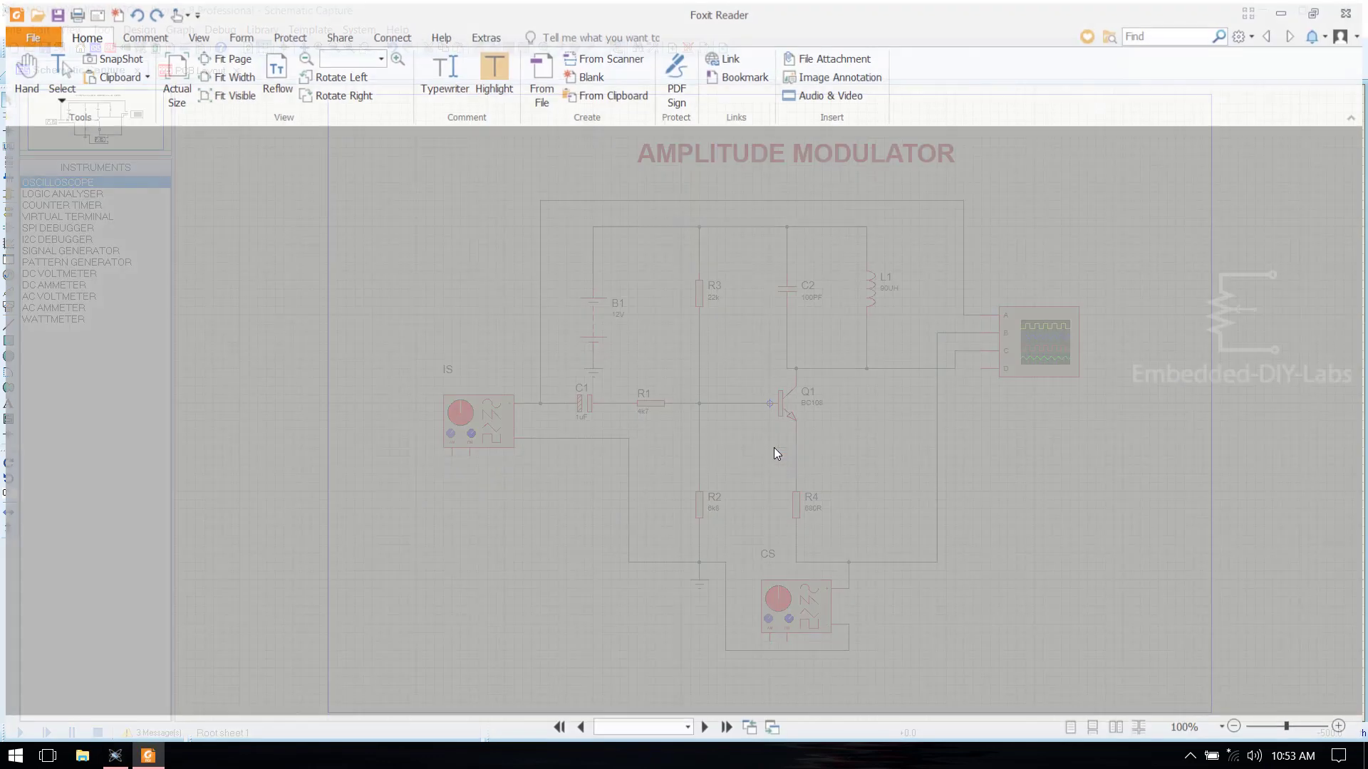
# Review the exported schematic from top to bottom in Foxit Reader, then close the viewer.
pyautogui.scroll(-3, 895, 442)
pyautogui.scroll(-5, 890, 447)
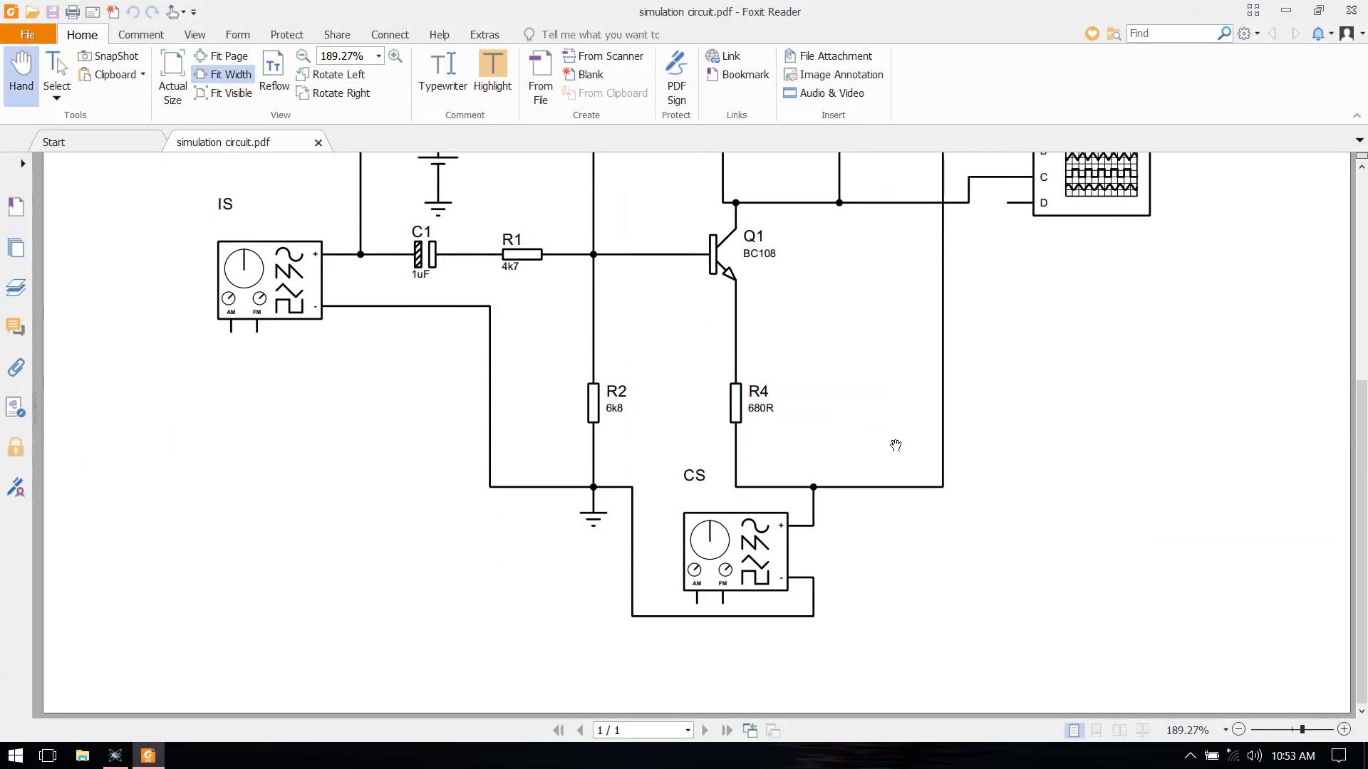
pyautogui.scroll(8, 886, 451)
pyautogui.click(1361, 10)
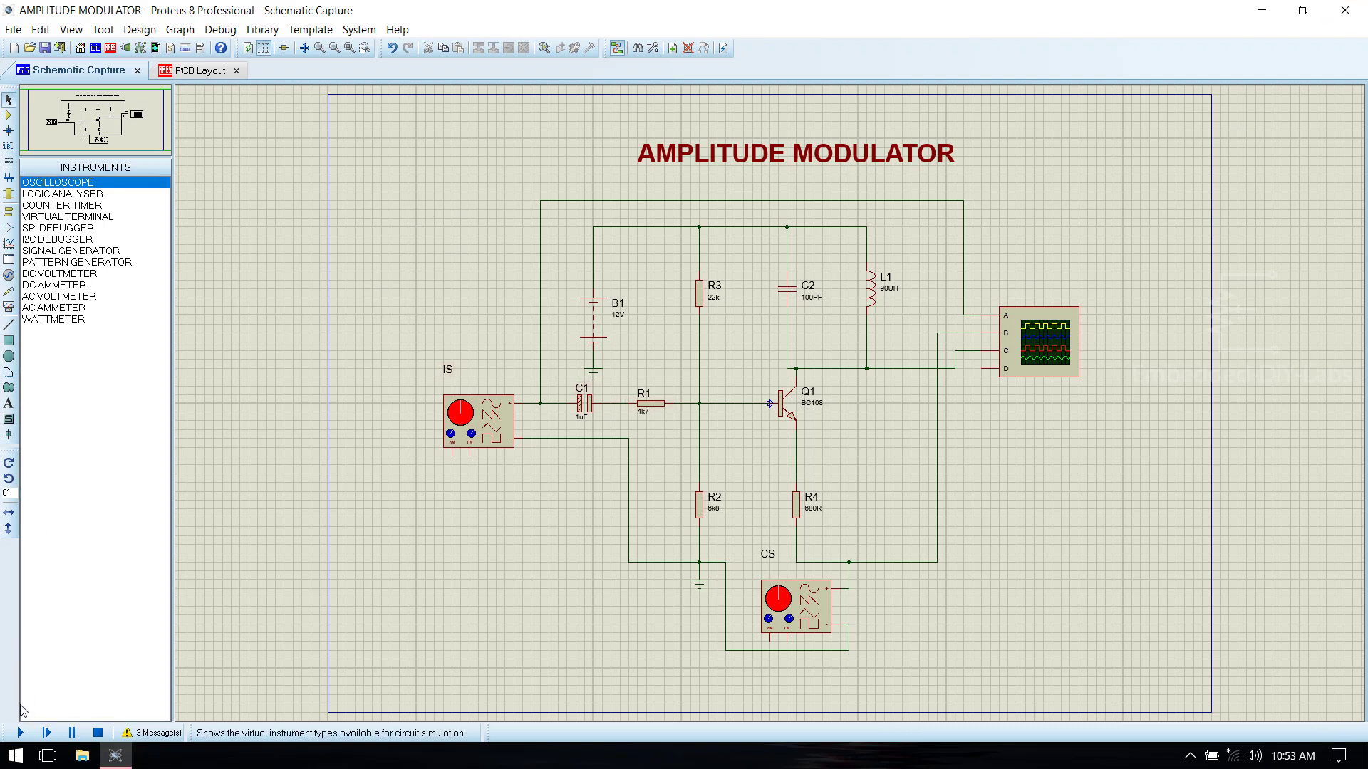
# Run the simulation and accept the oscilloscope's colour setup with Black and White selected.
pyautogui.click(21, 733)
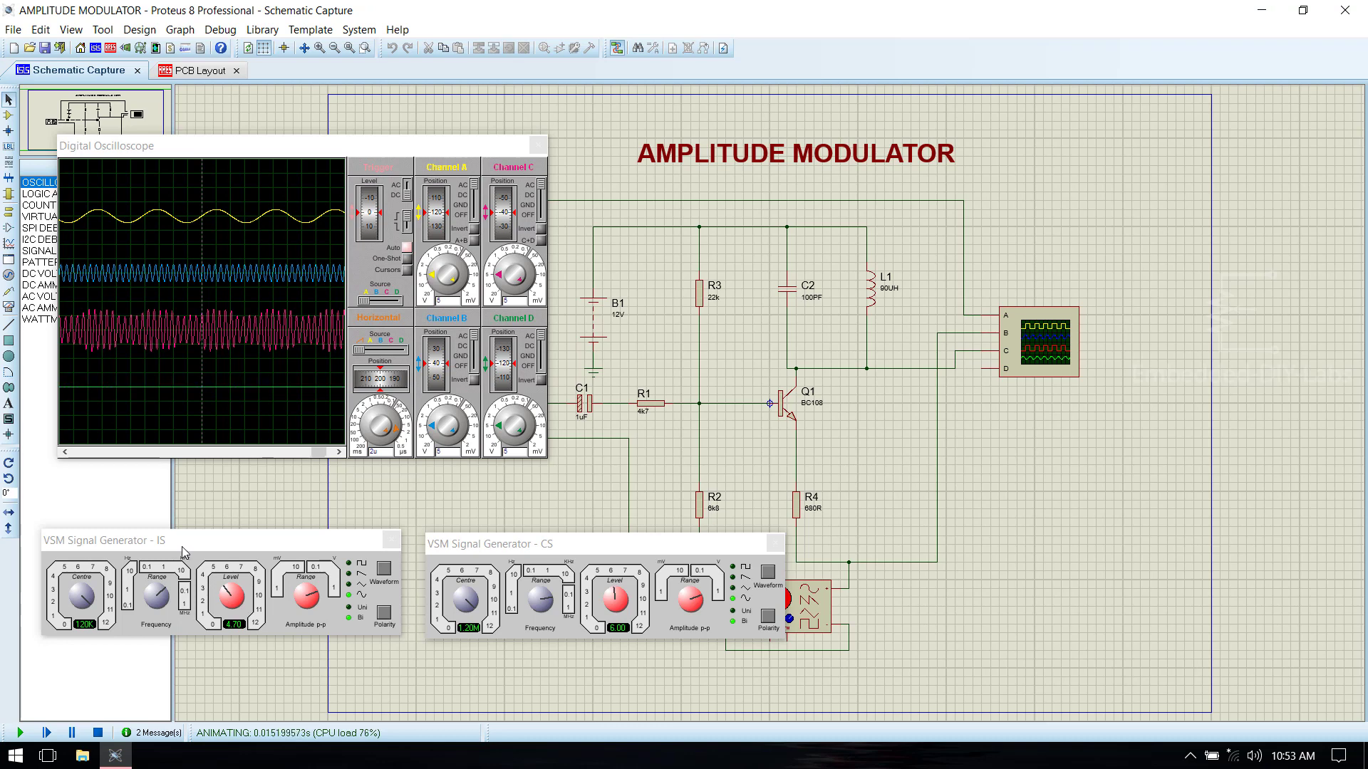
pyautogui.rightClick(292, 147)
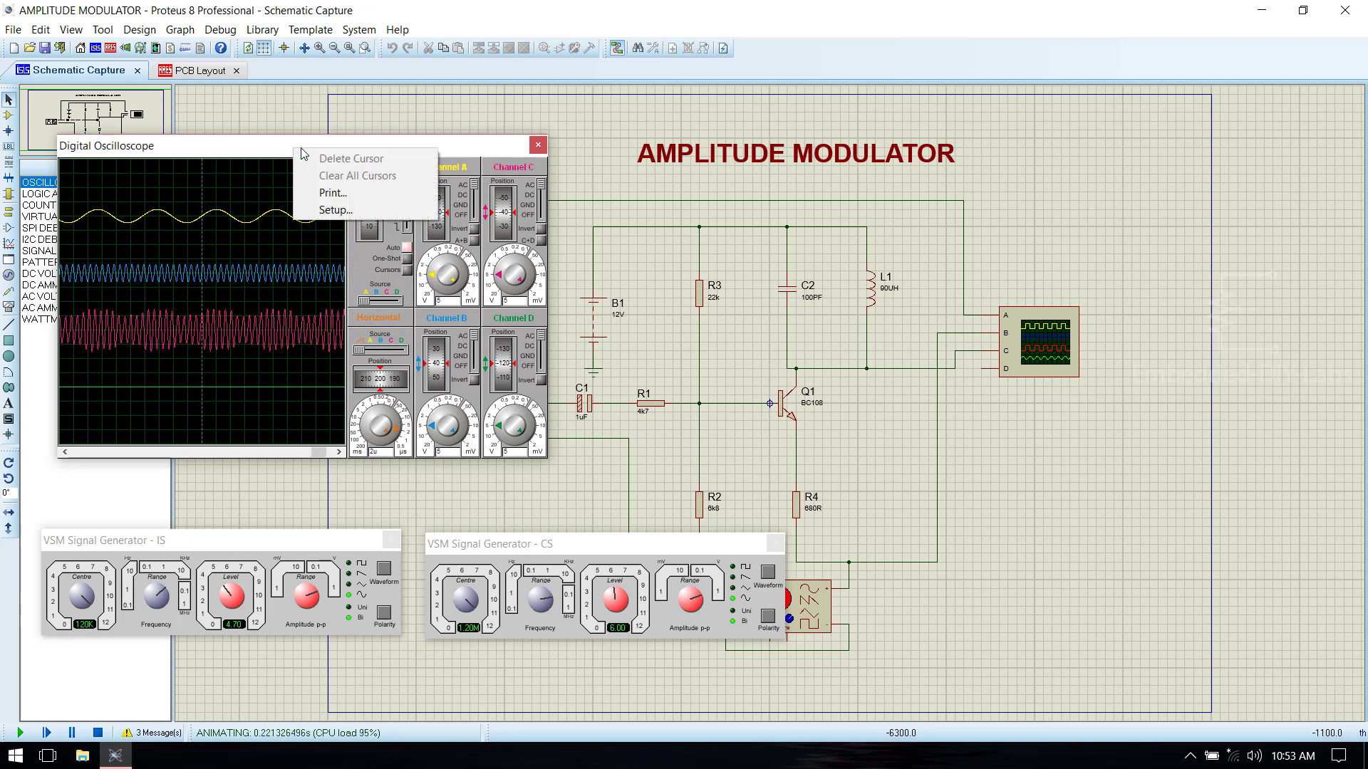
pyautogui.click(333, 209)
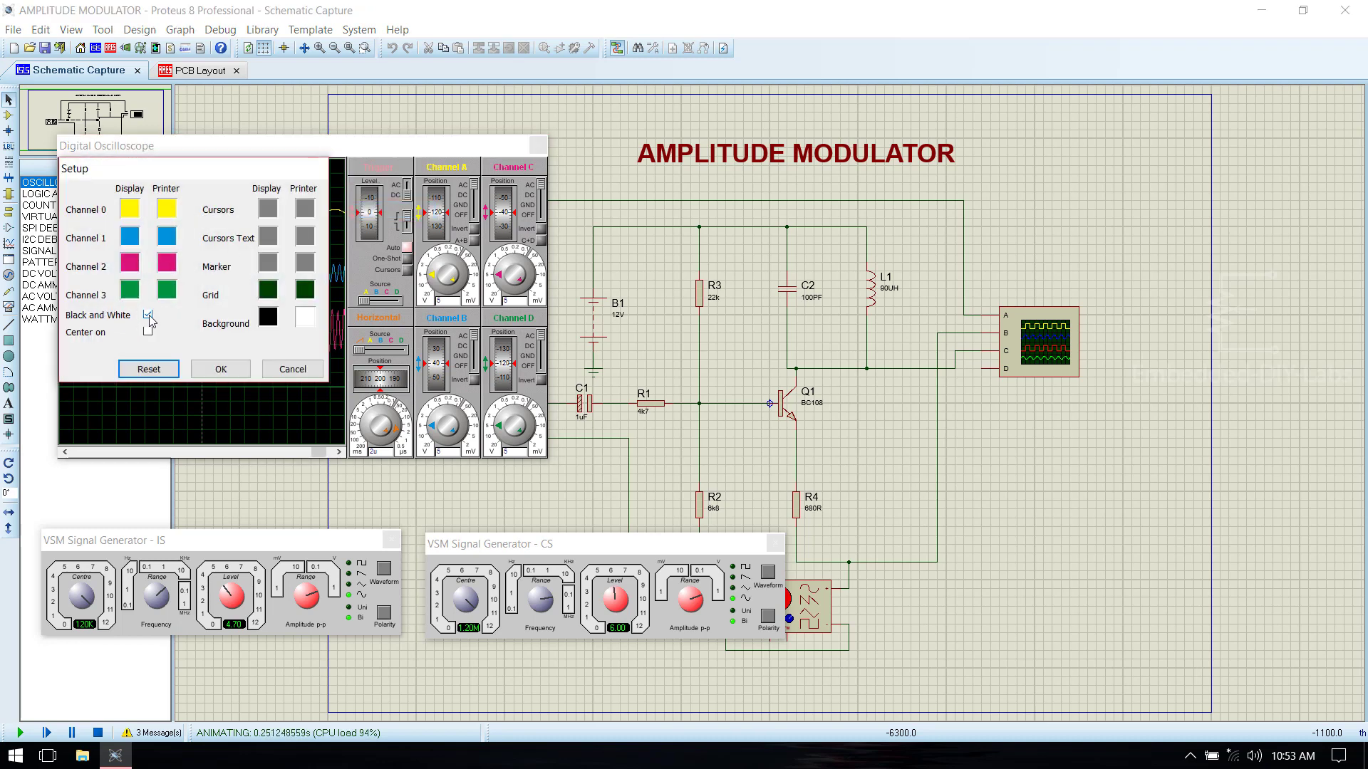
pyautogui.click(221, 370)
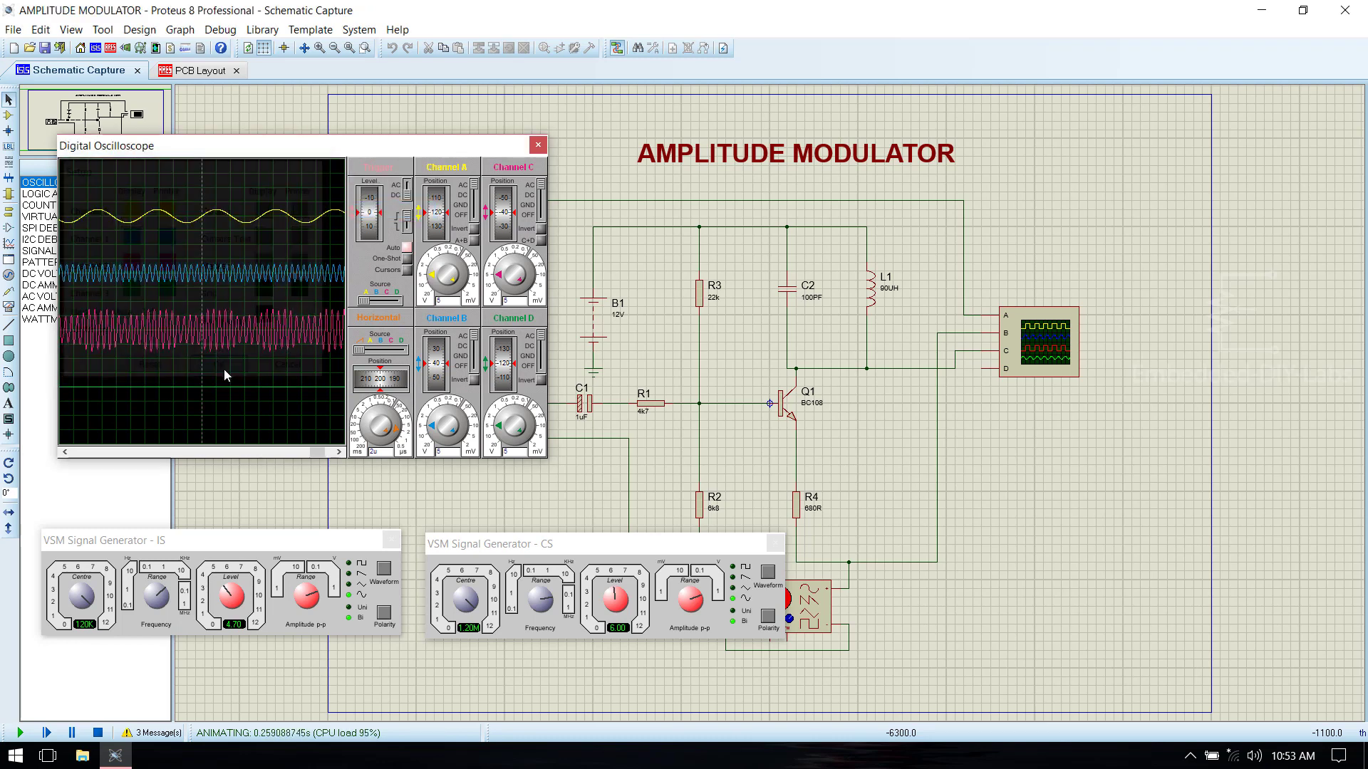
# Print the oscilloscope traces with the Foxit Reader PDF Printer, saving them as Proteus DSO Printing in the AMPLITUDE MODULATOR folder.
pyautogui.rightClick(368, 146)
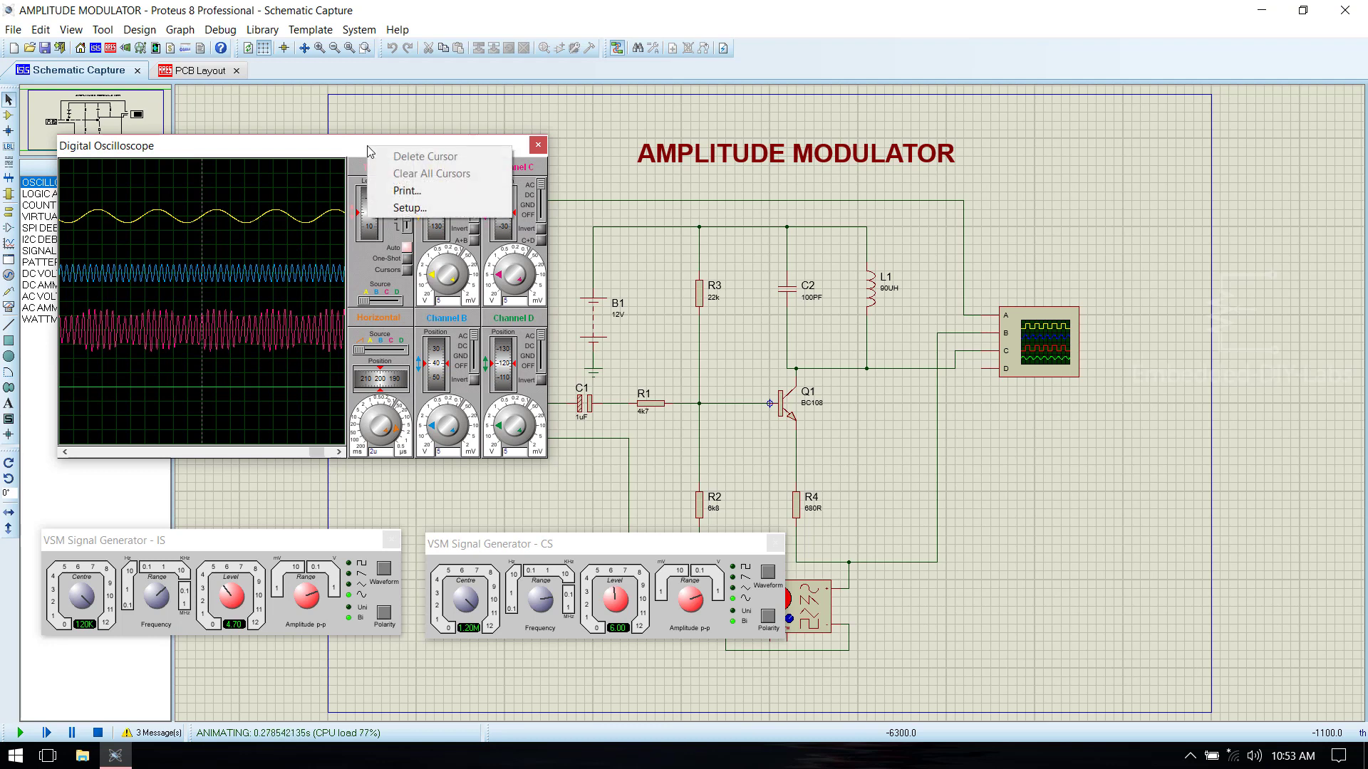
pyautogui.click(406, 190)
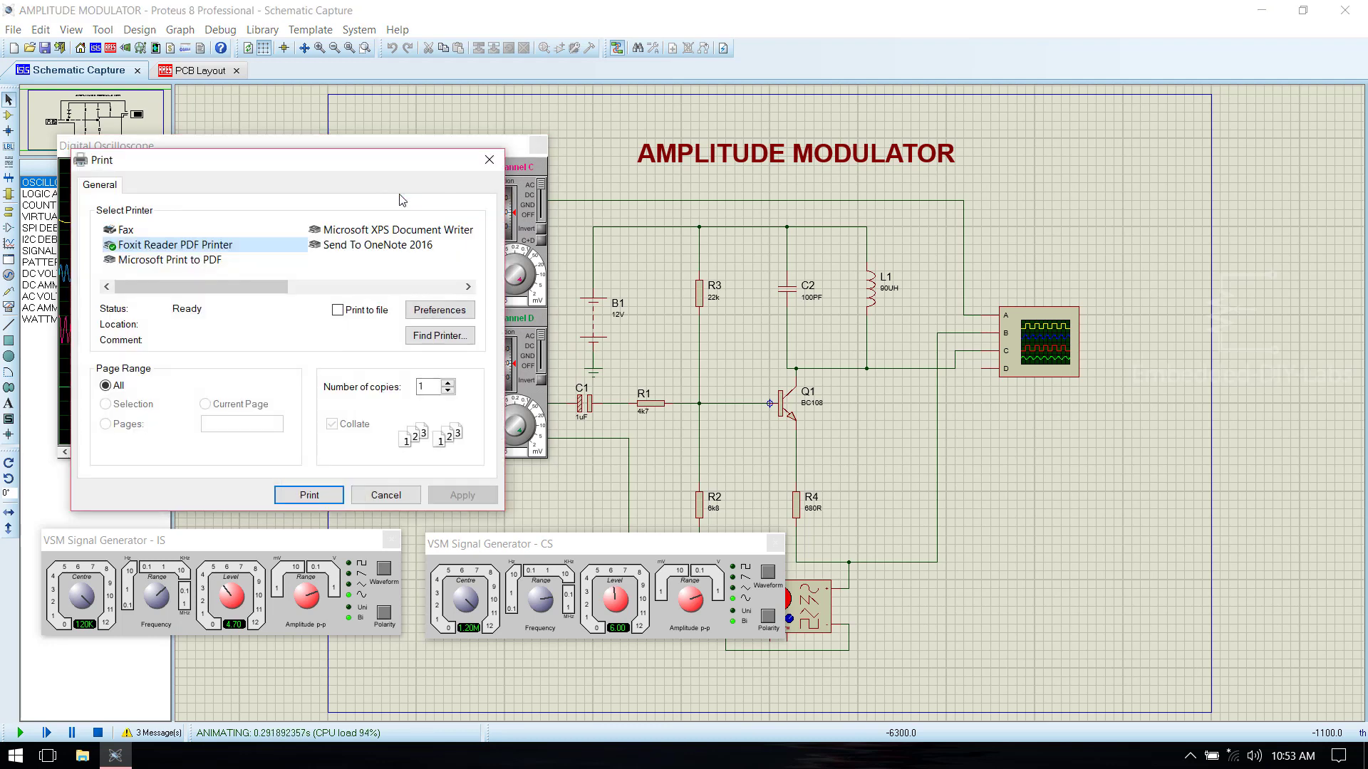
pyautogui.click(310, 494)
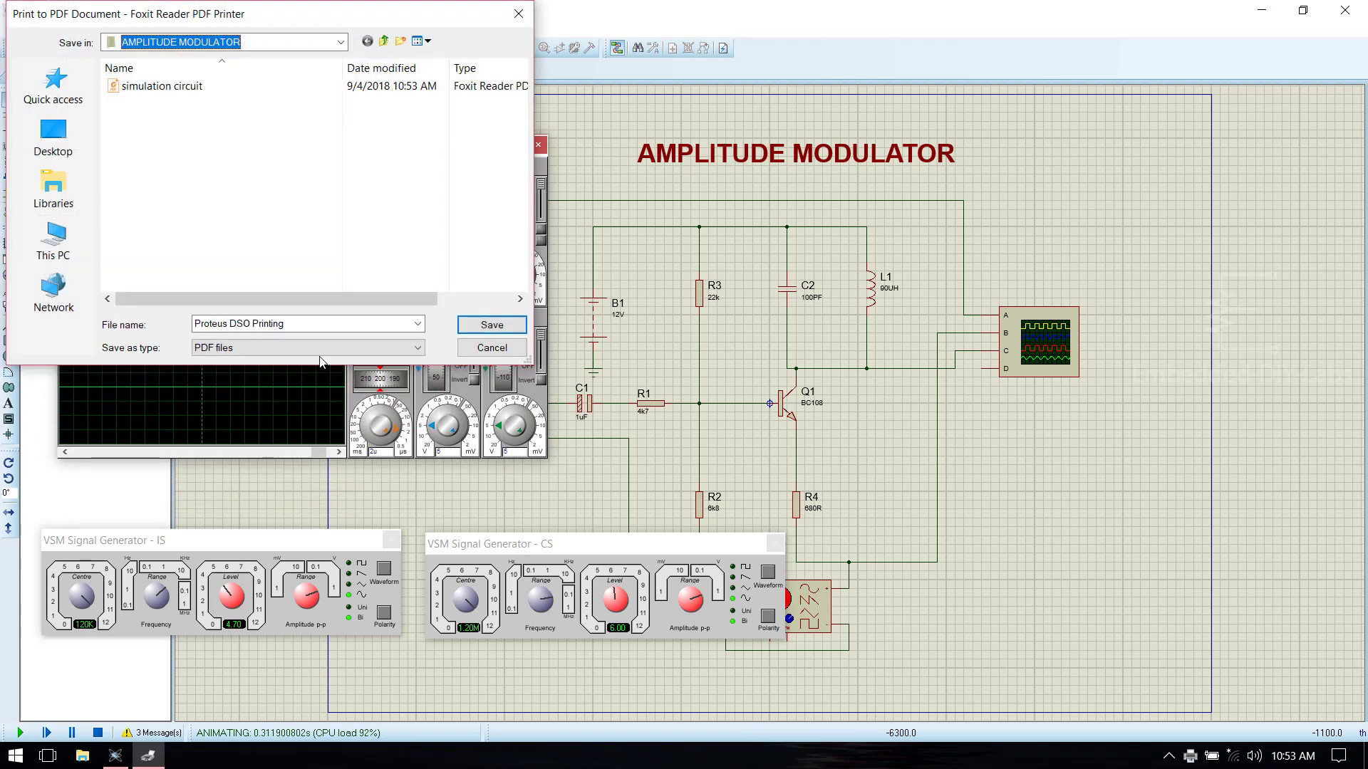
pyautogui.click(492, 325)
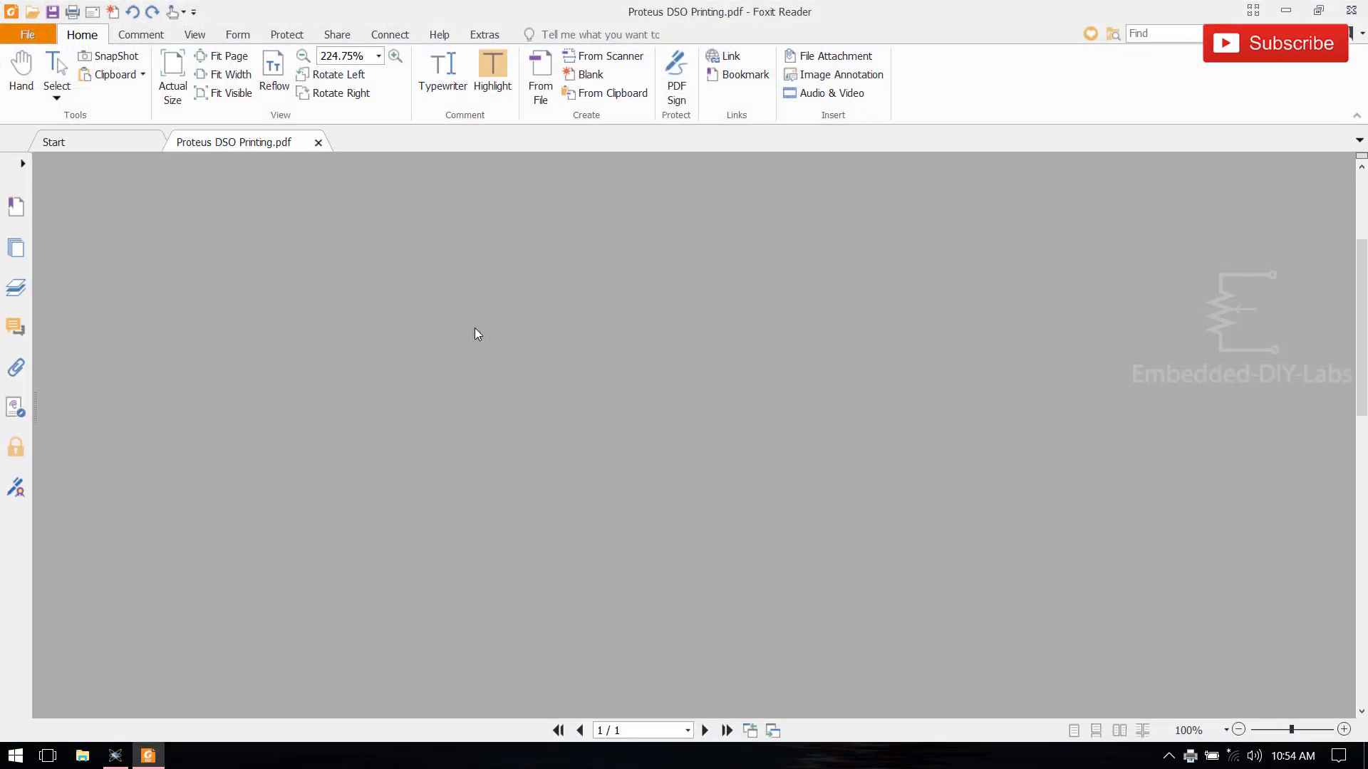
# Examine the printed DSO output for the input, carrier and modulated waveforms and the channel settings listed below the grid.
pyautogui.scroll(-3, 724, 445)
pyautogui.scroll(-6, 750, 518)
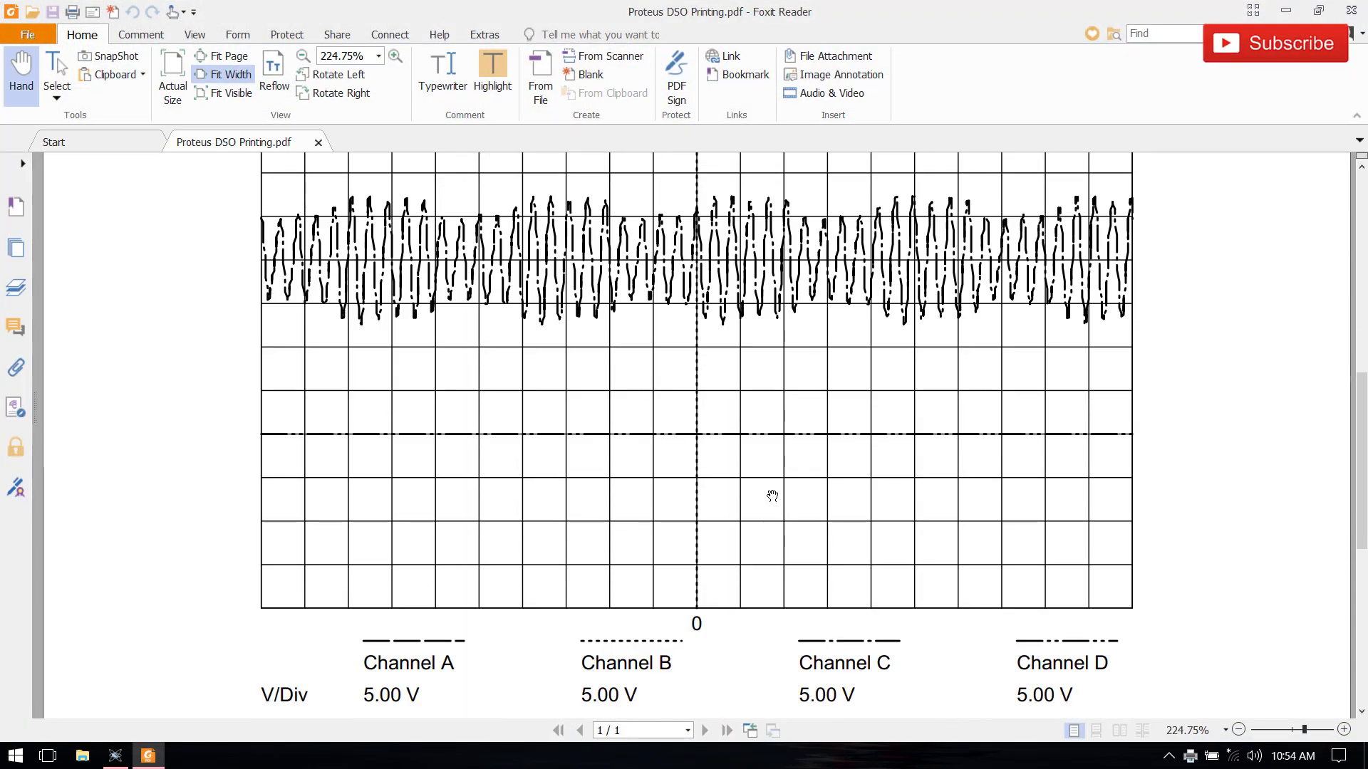
pyautogui.scroll(8, 751, 607)
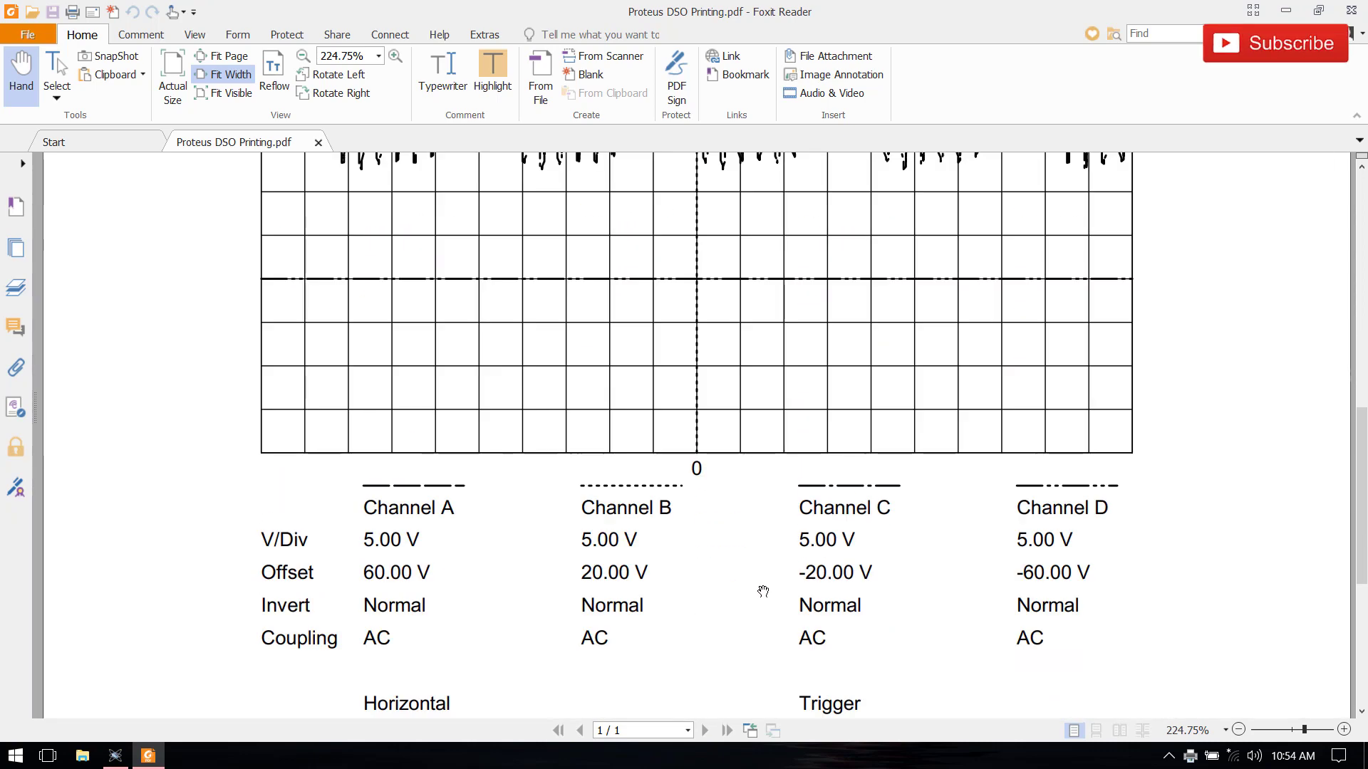
pyautogui.scroll(2, 711, 436)
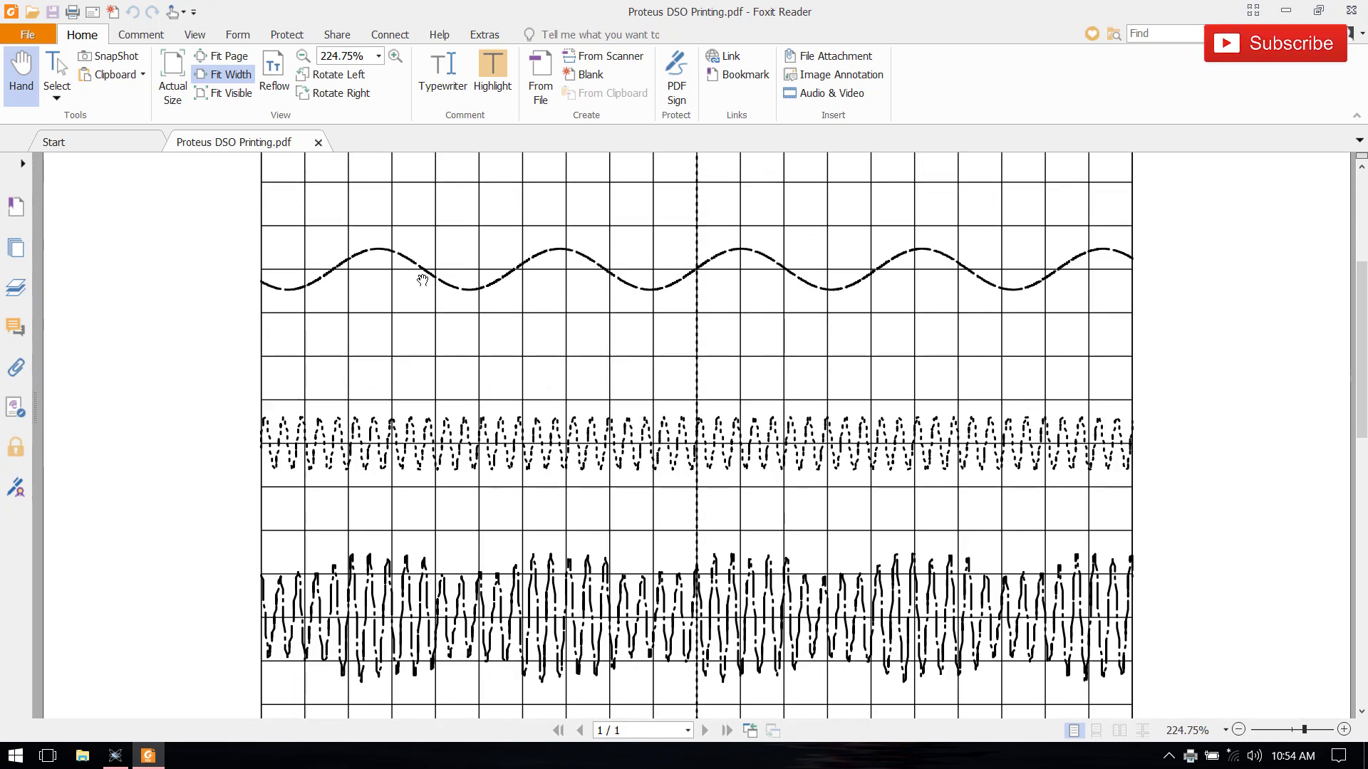
pyautogui.scroll(6, 614, 485)
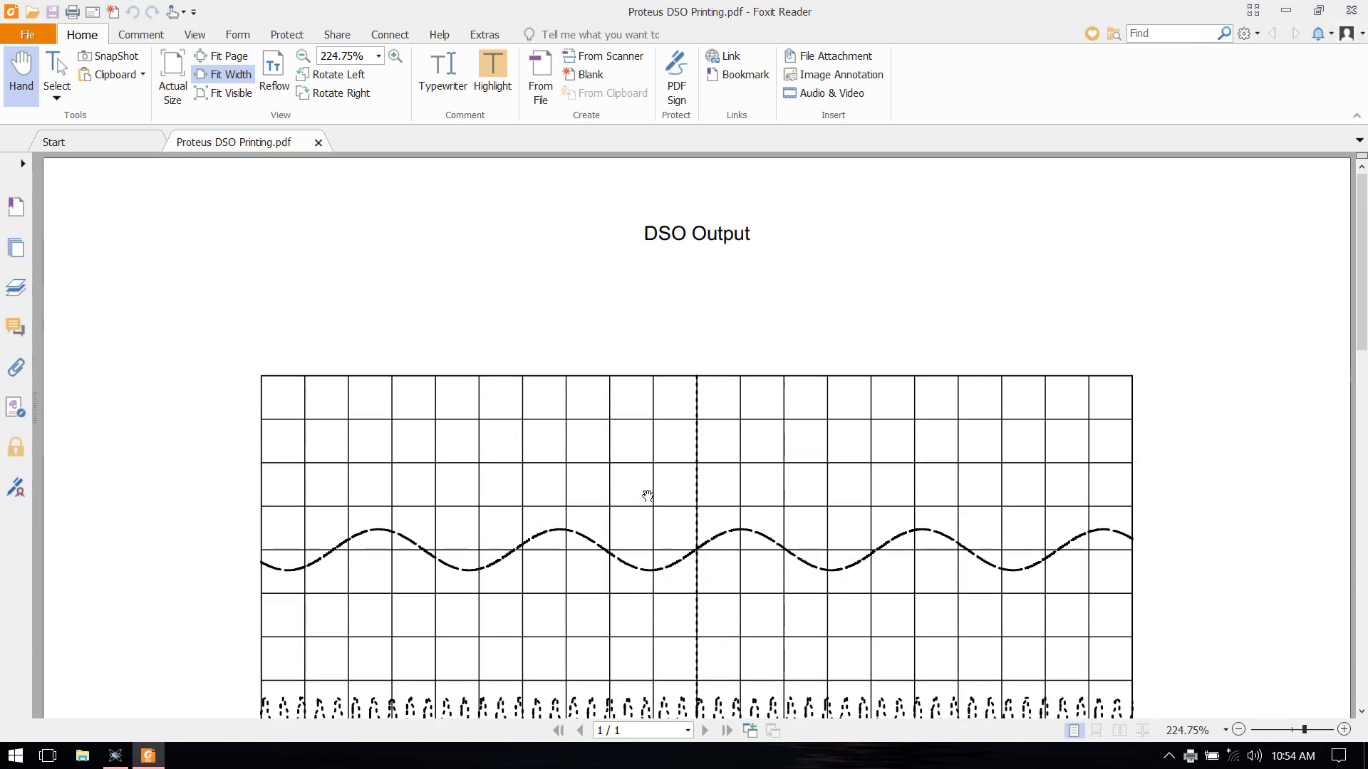
pyautogui.scroll(-6, 663, 470)
pyautogui.scroll(-2, 658, 427)
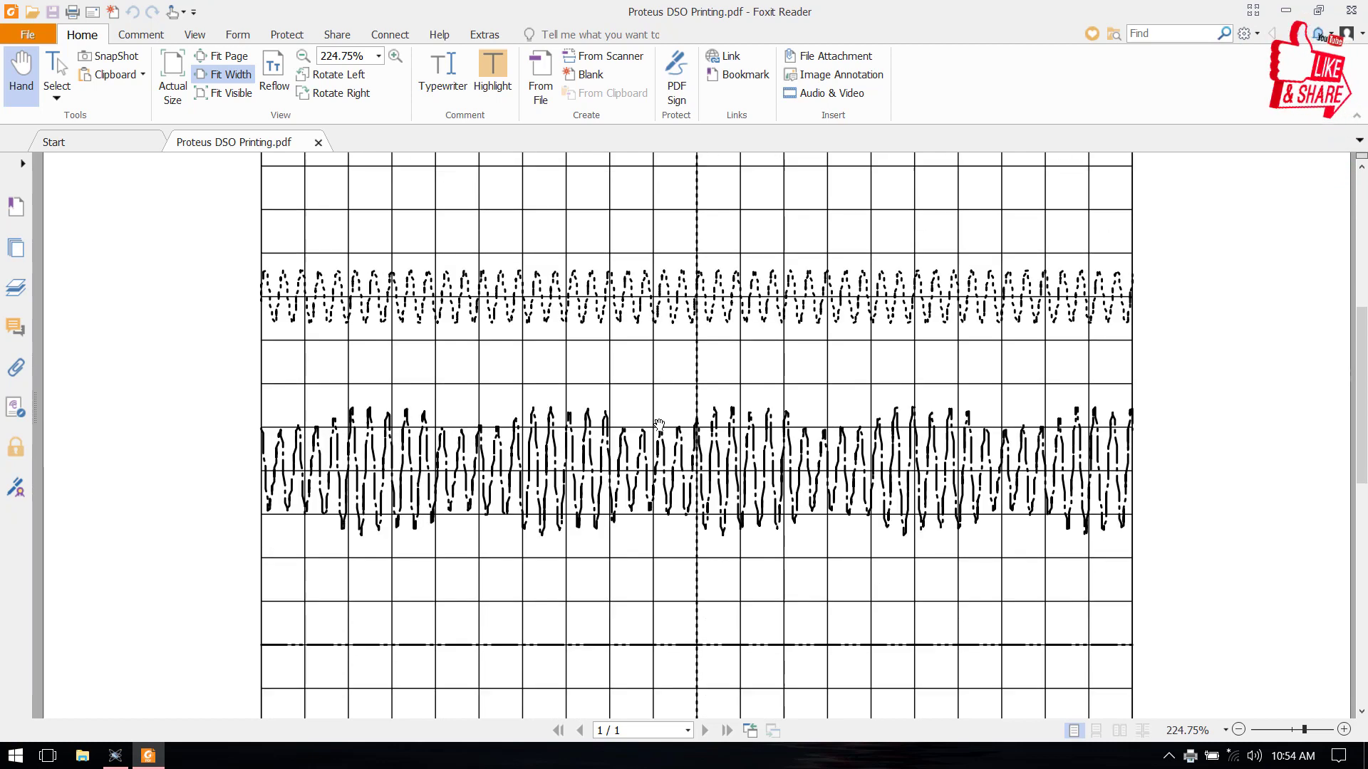
pyautogui.scroll(-5, 705, 498)
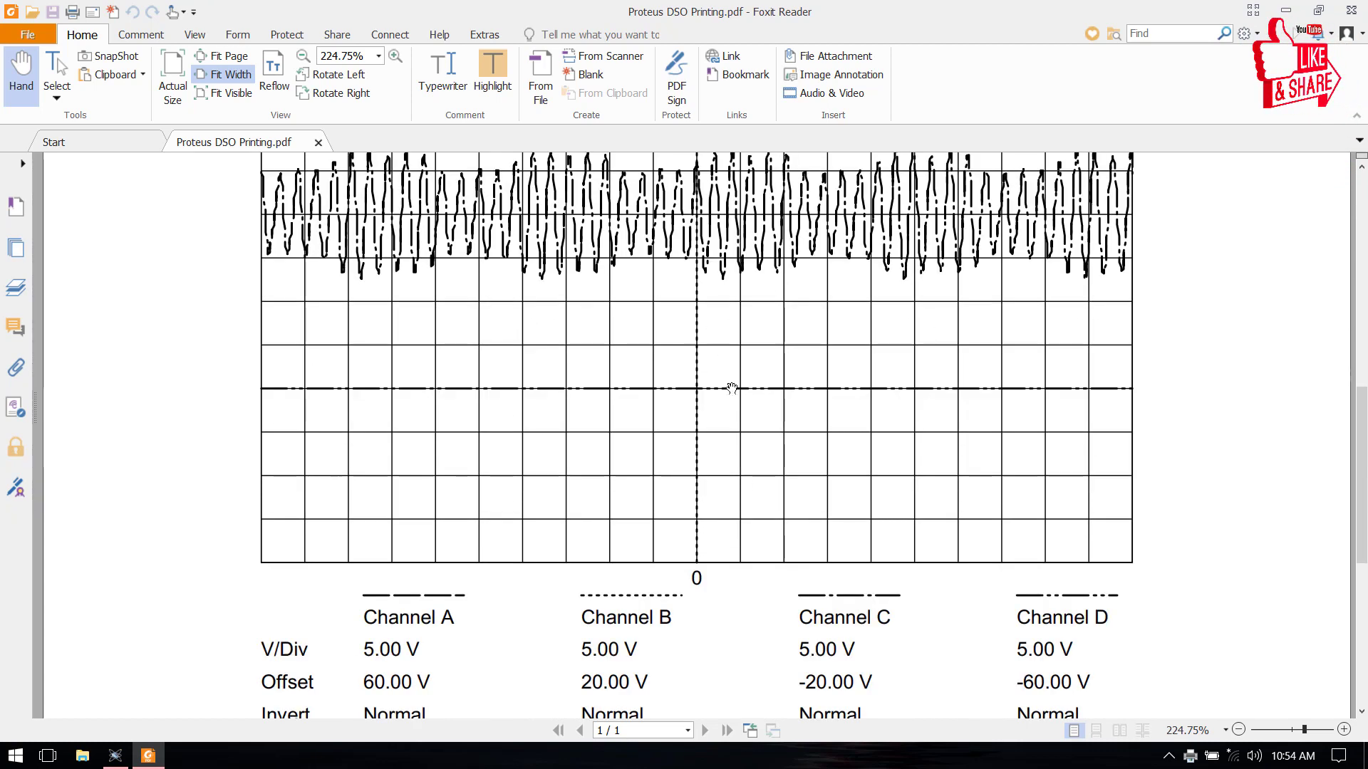
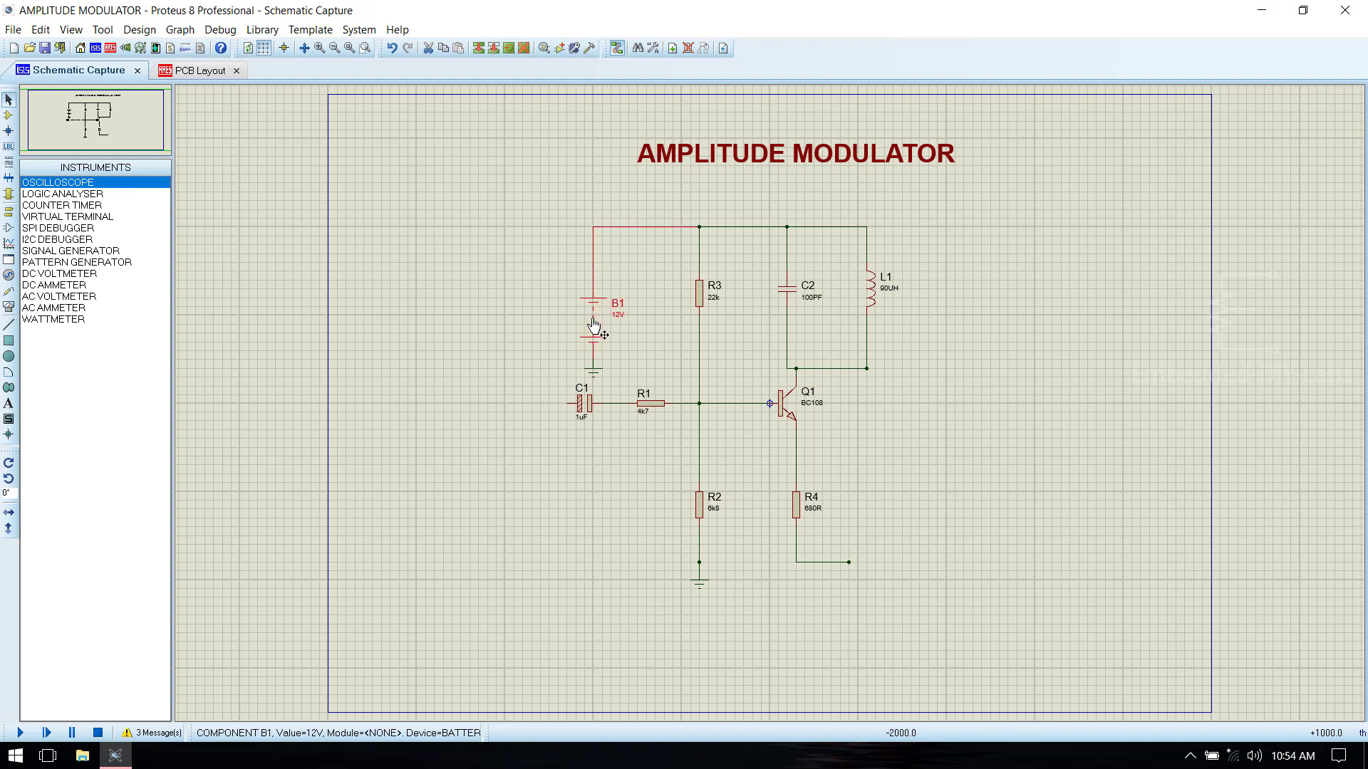
# Pick the CONN-SIL2 connector from the Connectors category, SIL sub-category, and place it to the left of capacitor C1.
pyautogui.click(556, 322)
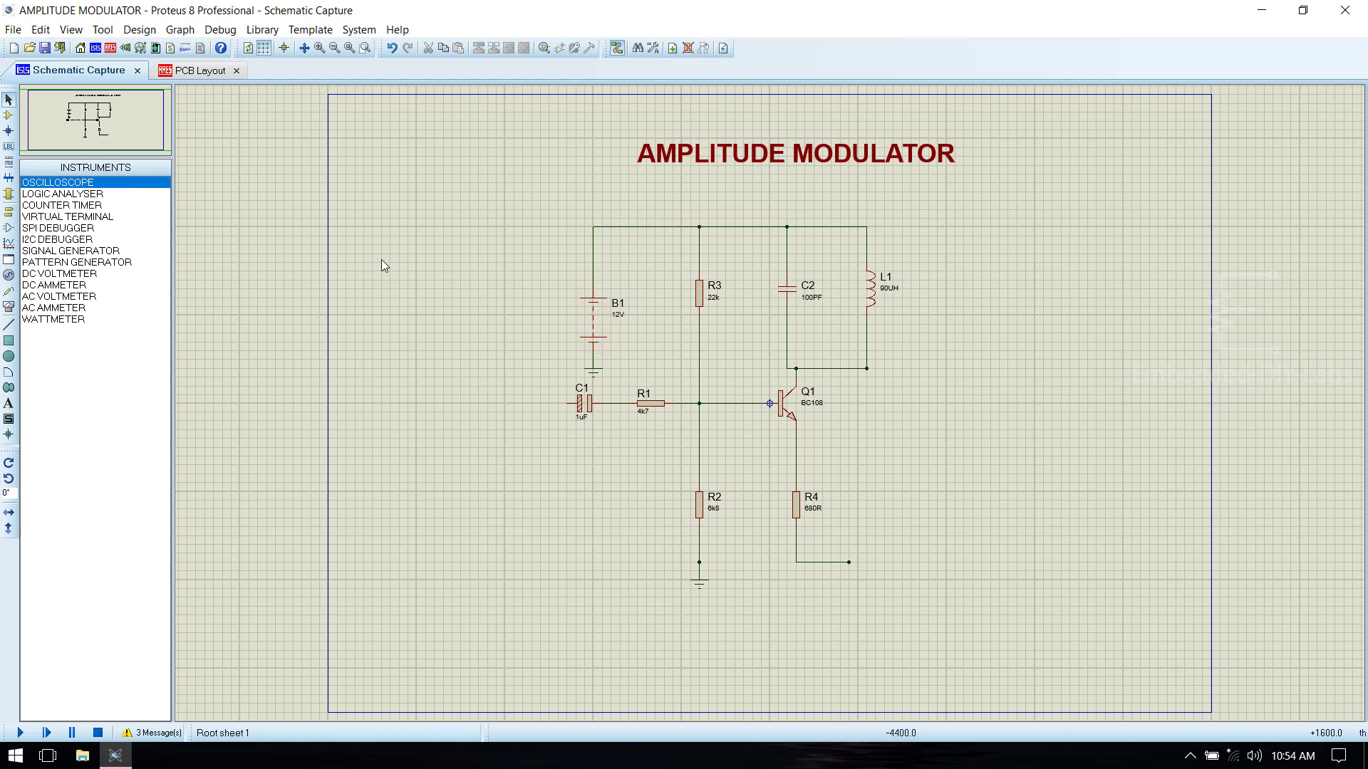
pyautogui.click(9, 115)
pyautogui.click(27, 168)
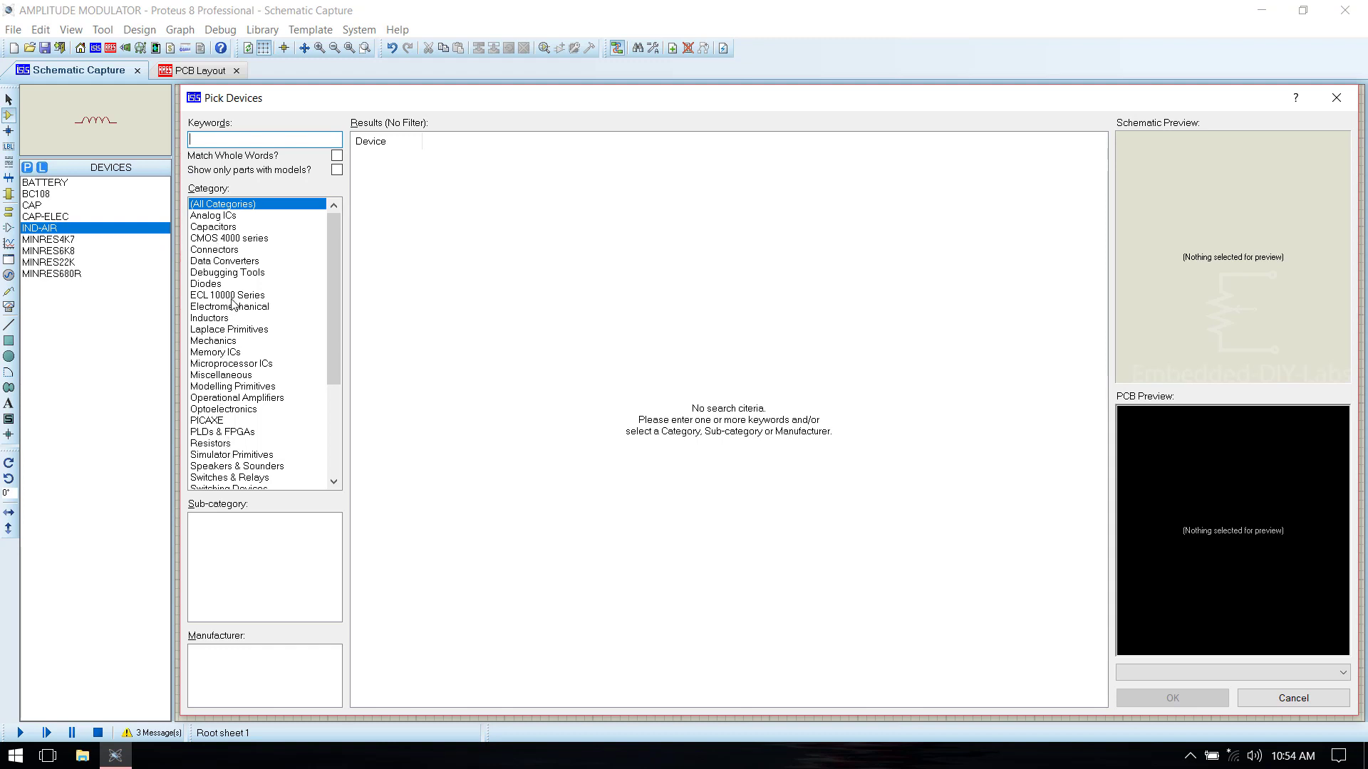
pyautogui.click(233, 250)
pyautogui.click(238, 574)
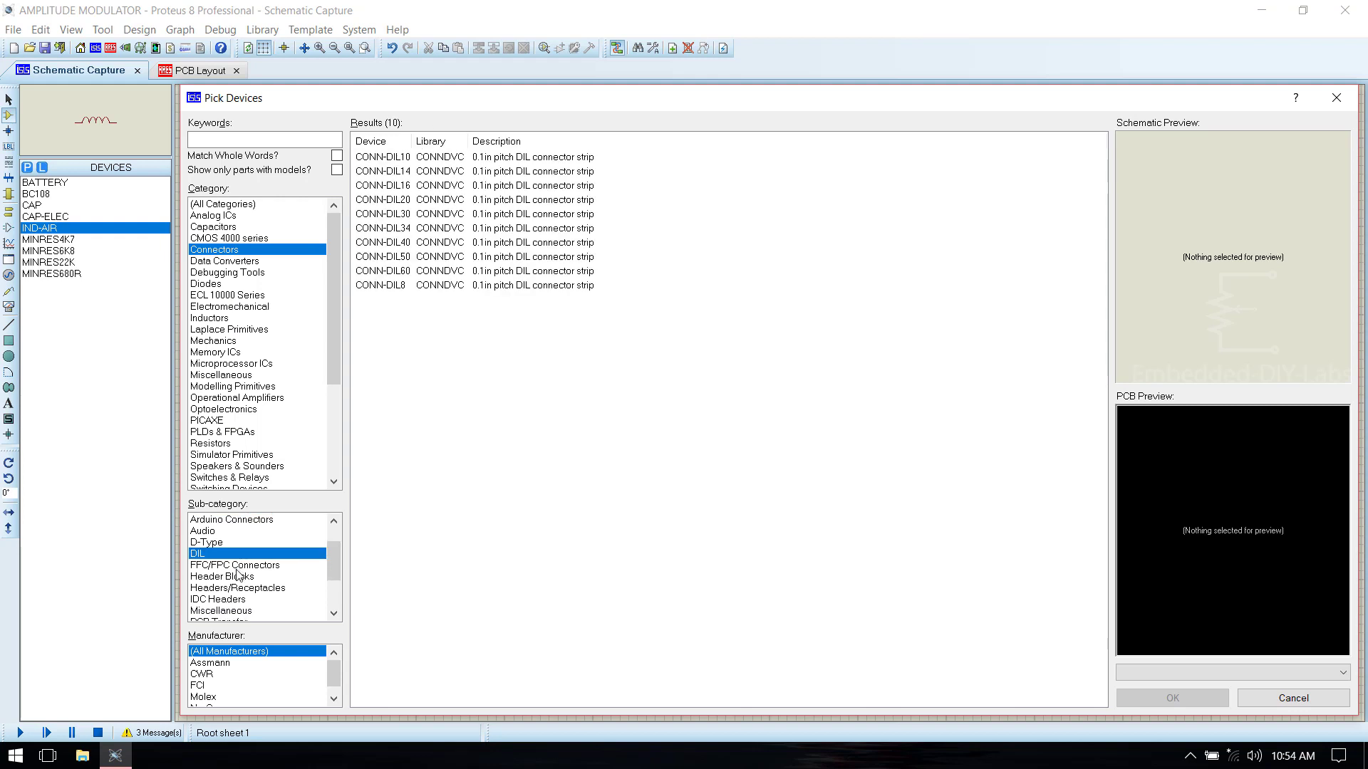
pyautogui.scroll(-2, 238, 576)
pyautogui.click(233, 590)
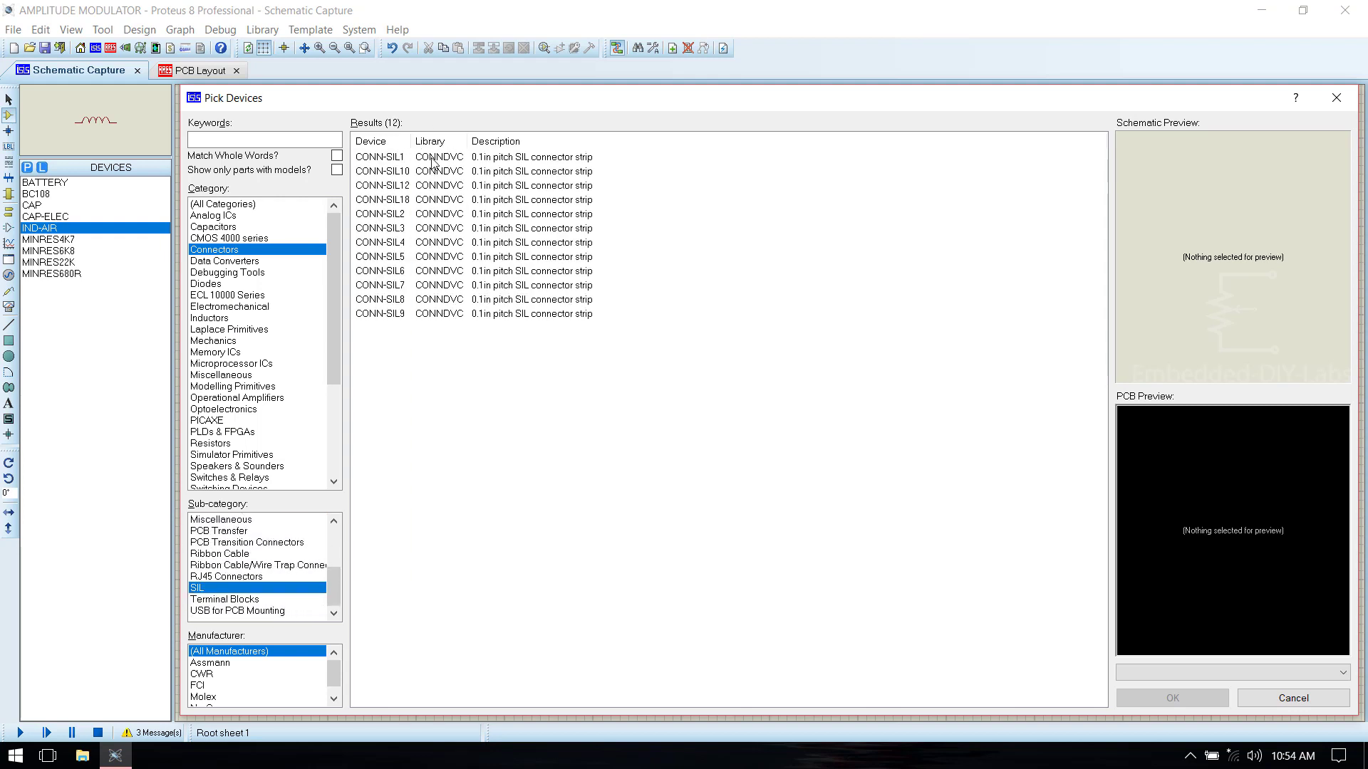
pyautogui.click(417, 215)
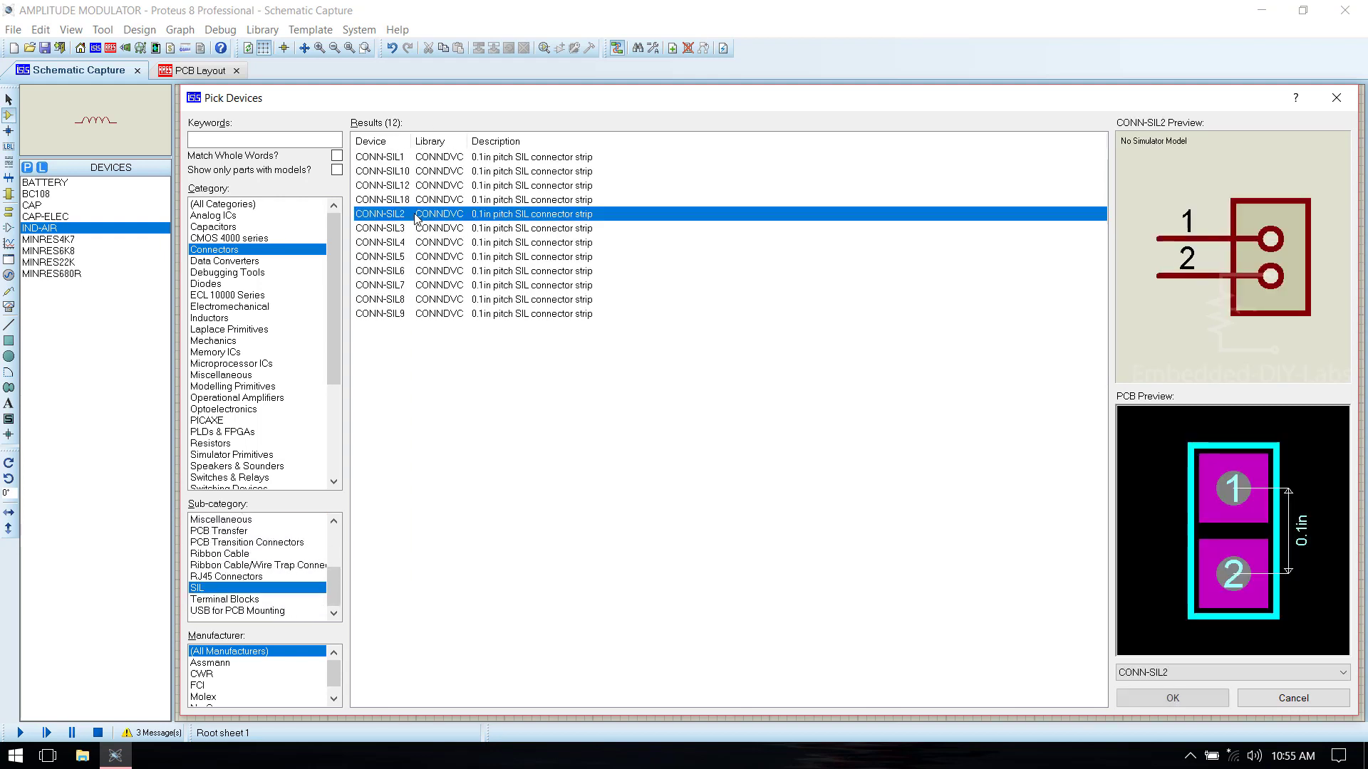
pyautogui.doubleClick(543, 215)
pyautogui.click(1170, 697)
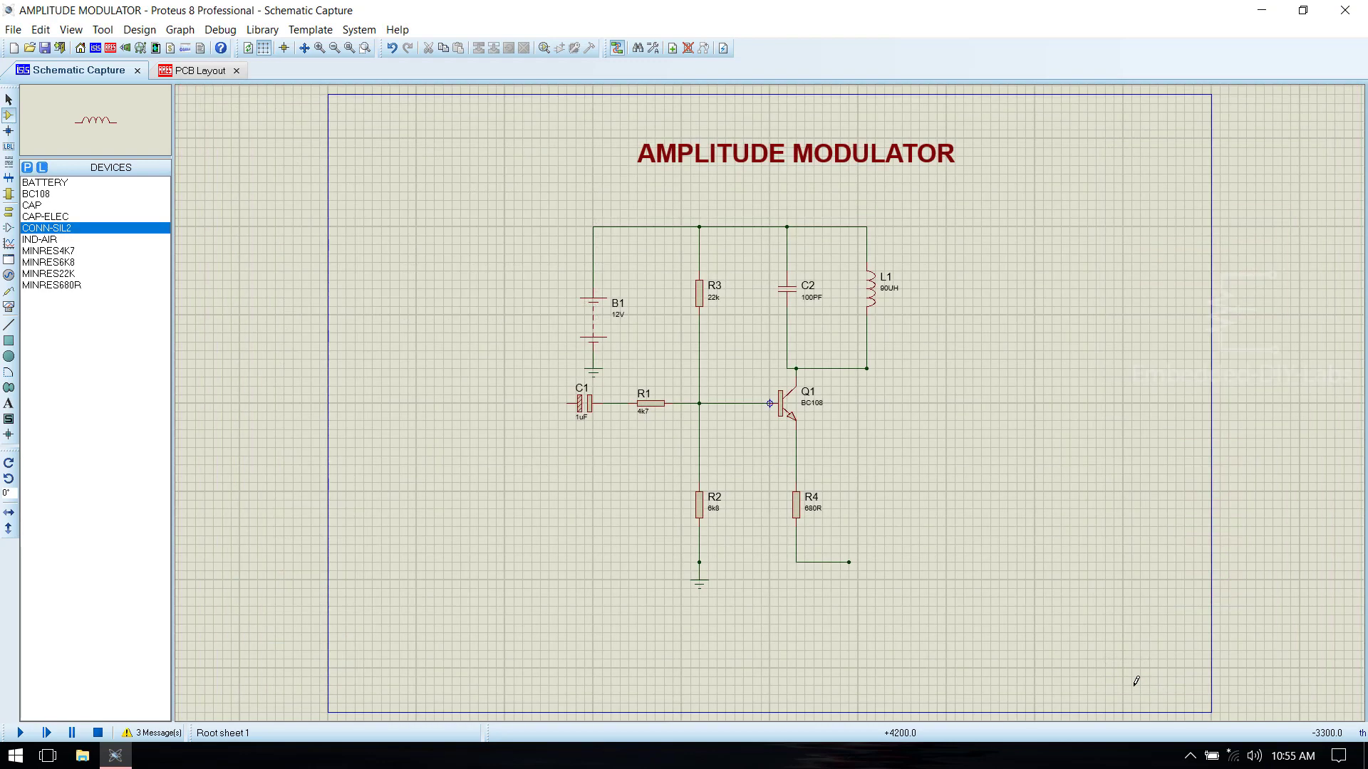
pyautogui.click(512, 417)
pyautogui.click(460, 408)
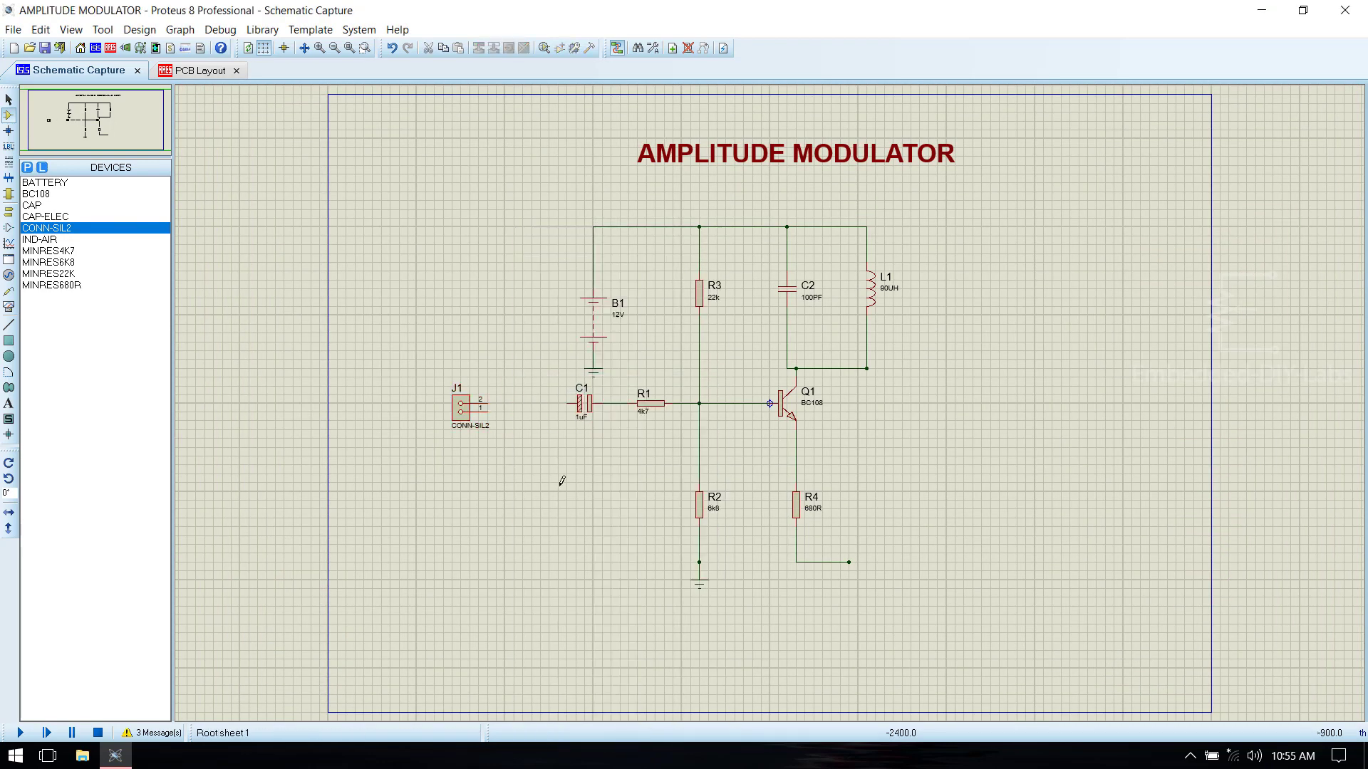
# Flip connector J1 vertically and wire its pin 1 to capacitor C1 and its pin 2 to the ground node below R2.
pyautogui.rightClick(483, 407)
pyautogui.click(531, 403)
pyautogui.click(490, 404)
pyautogui.click(575, 404)
pyautogui.click(490, 411)
pyautogui.click(699, 562)
# Place a second CONN-SIL2 to the right of R4's lower wire, connecting pin 1 to that wire and pin 2 to the ground node.
pyautogui.click(922, 564)
pyautogui.click(919, 566)
pyautogui.click(901, 562)
pyautogui.click(848, 563)
pyautogui.click(900, 570)
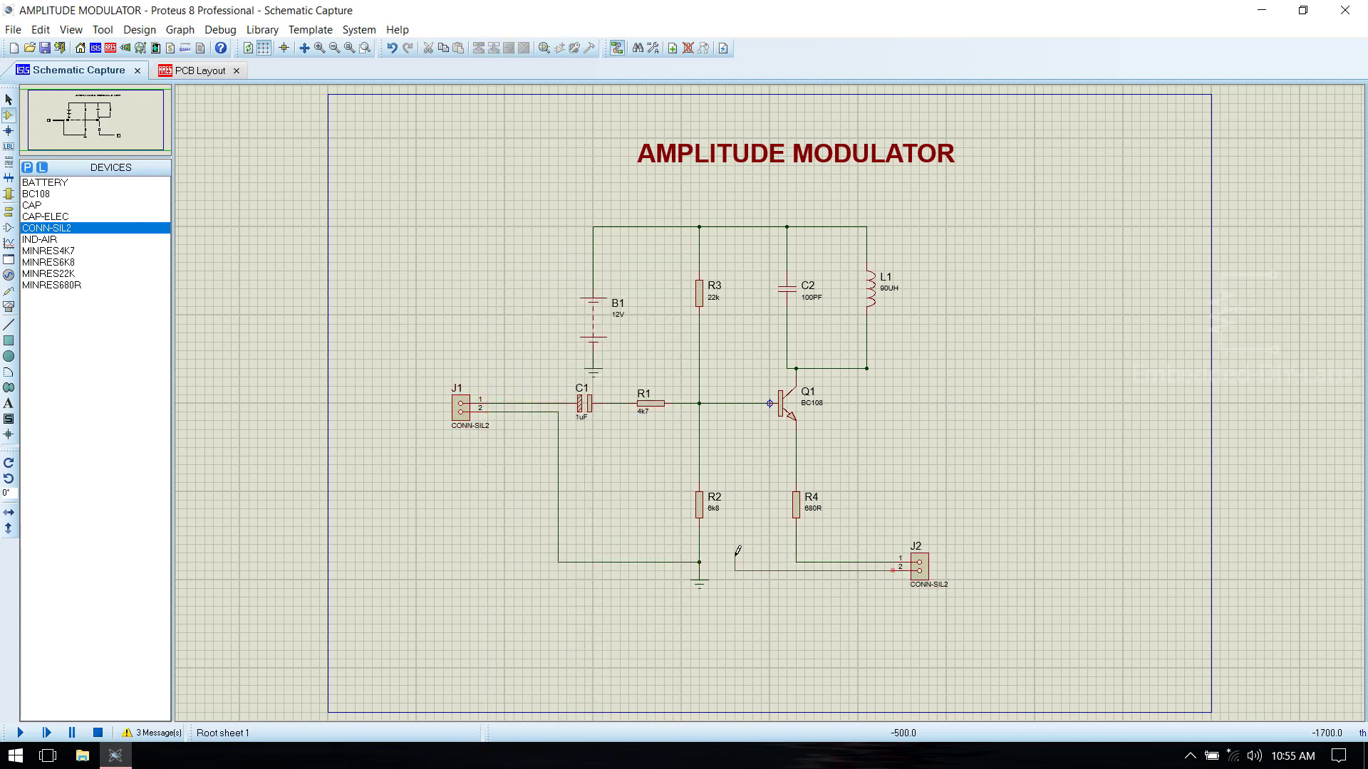
pyautogui.click(699, 562)
# Place a third CONN-SIL2 to the right of L1, wiring pin 1 to the node below L1 and pin 2 to the ground wire.
pyautogui.click(981, 381)
pyautogui.click(979, 377)
pyautogui.click(867, 369)
pyautogui.click(960, 385)
pyautogui.click(770, 571)
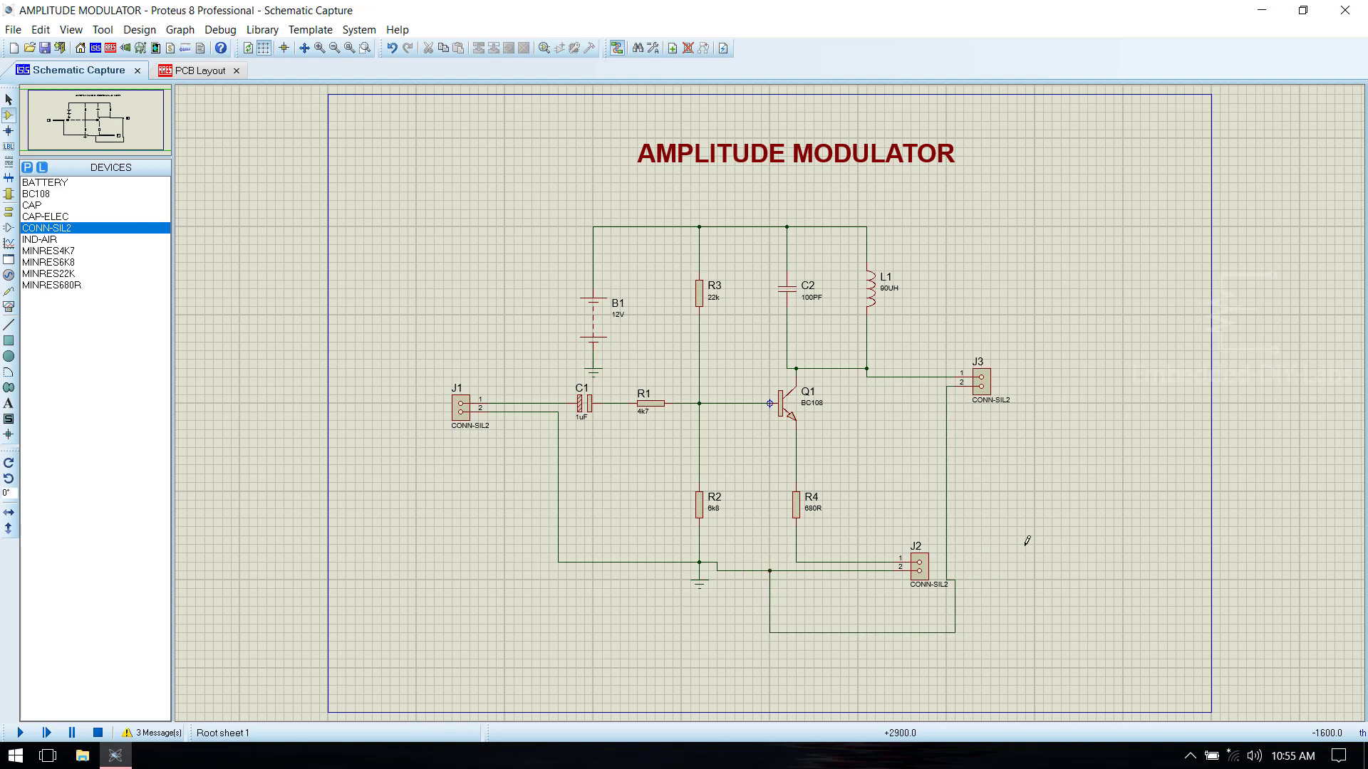
# Rename the connectors J1, J2 and J3 as IS, CS and O/P.
pyautogui.doubleClick(456, 388)
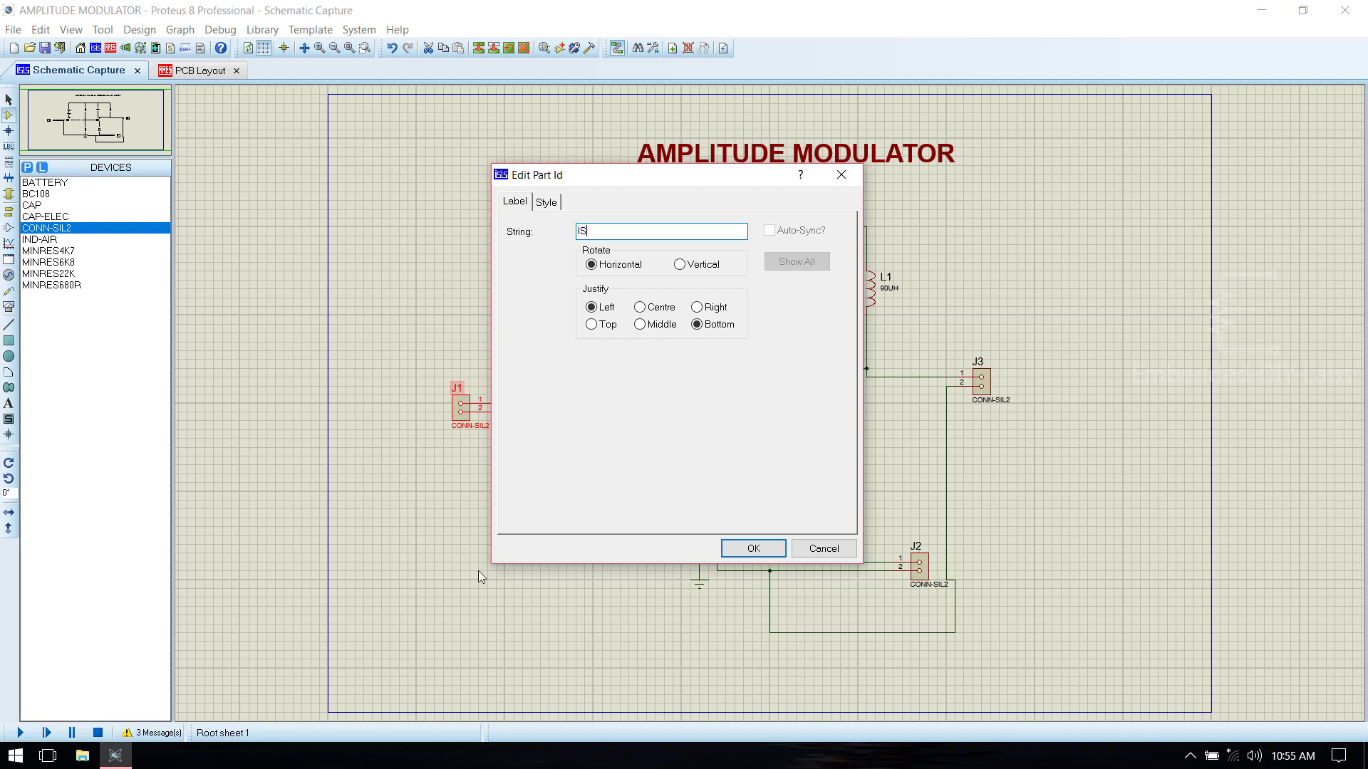
pyautogui.click(753, 549)
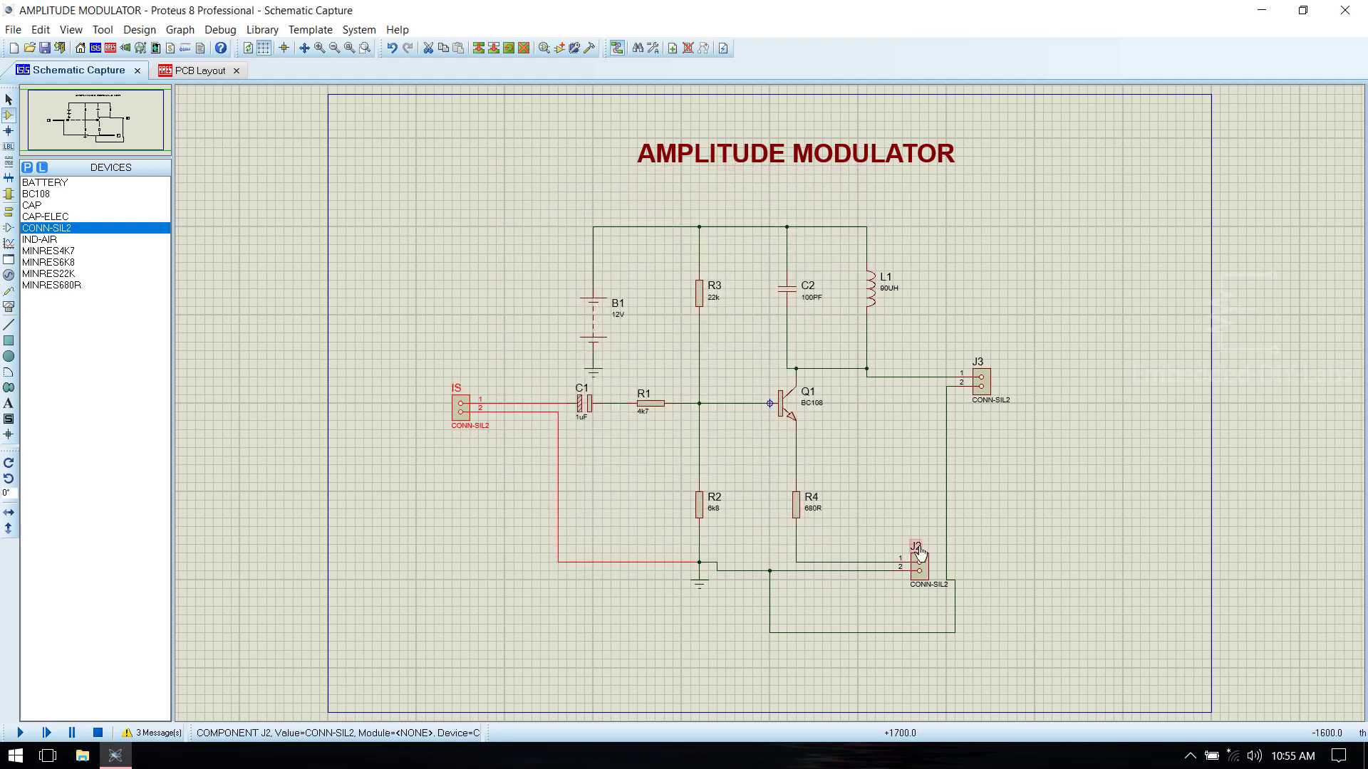
pyautogui.doubleClick(918, 548)
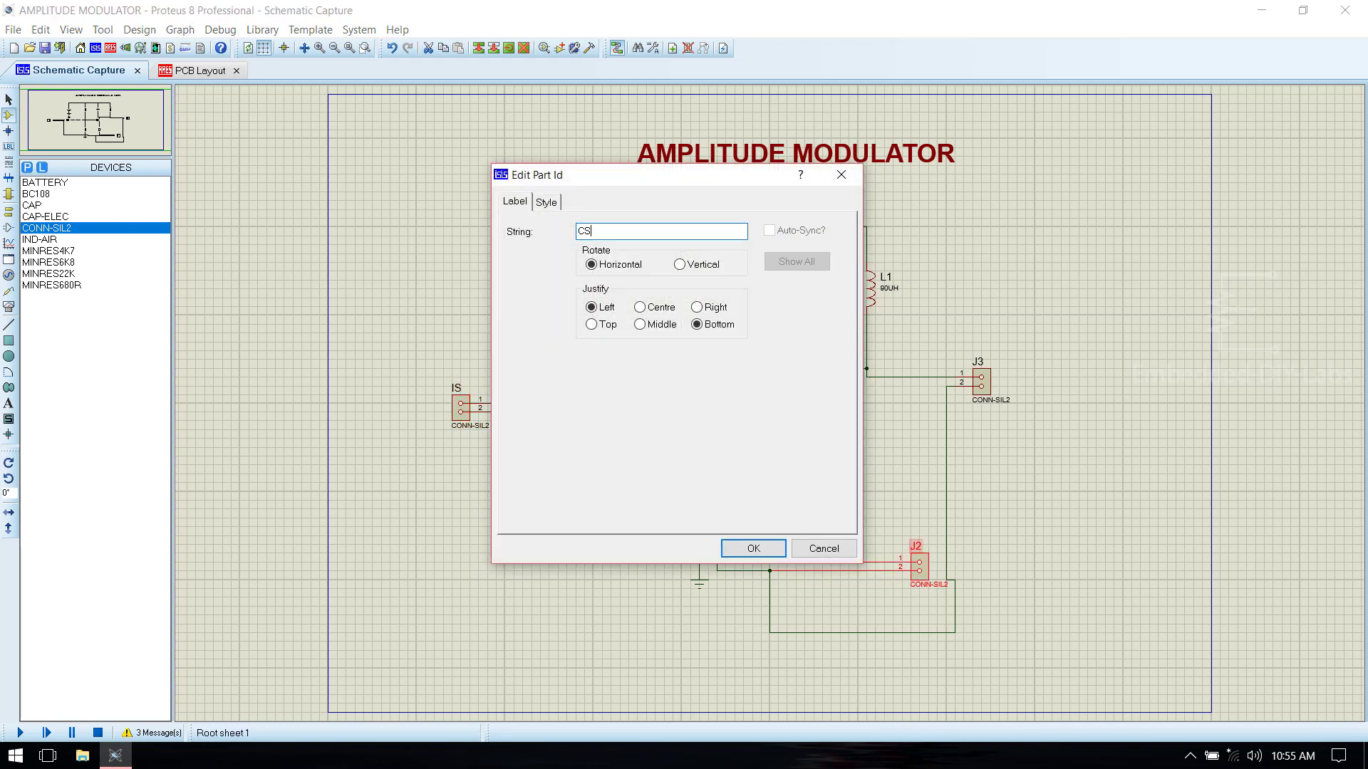
pyautogui.click(751, 550)
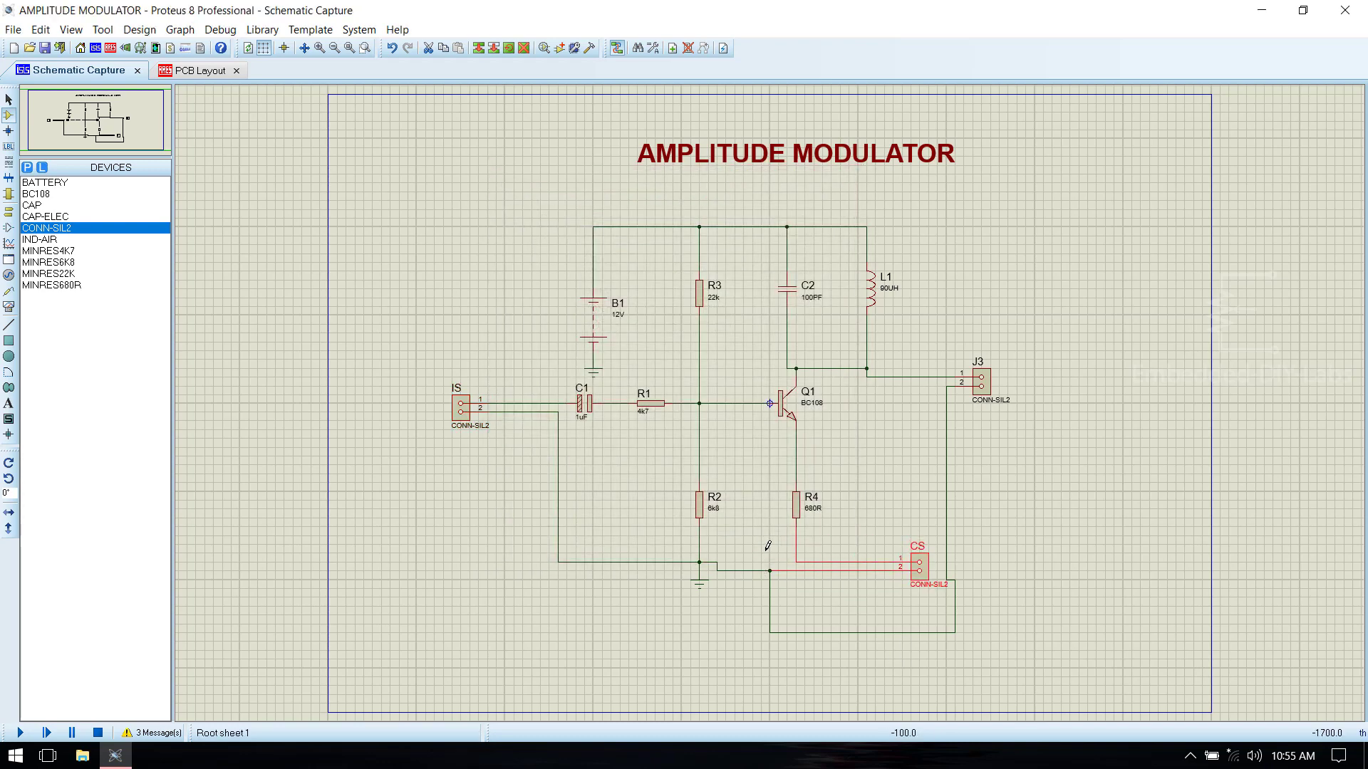
pyautogui.doubleClick(978, 362)
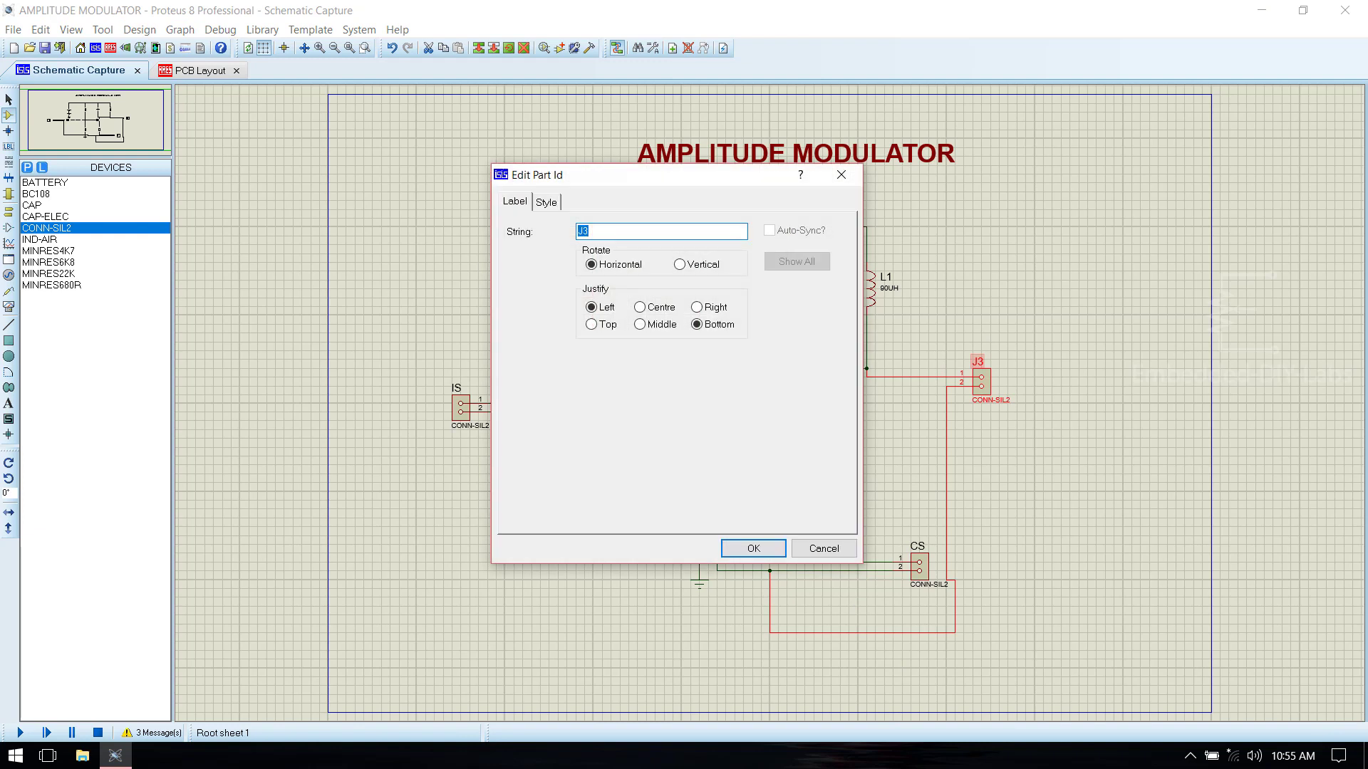
pyautogui.write('O/P')
pyautogui.press('Return')
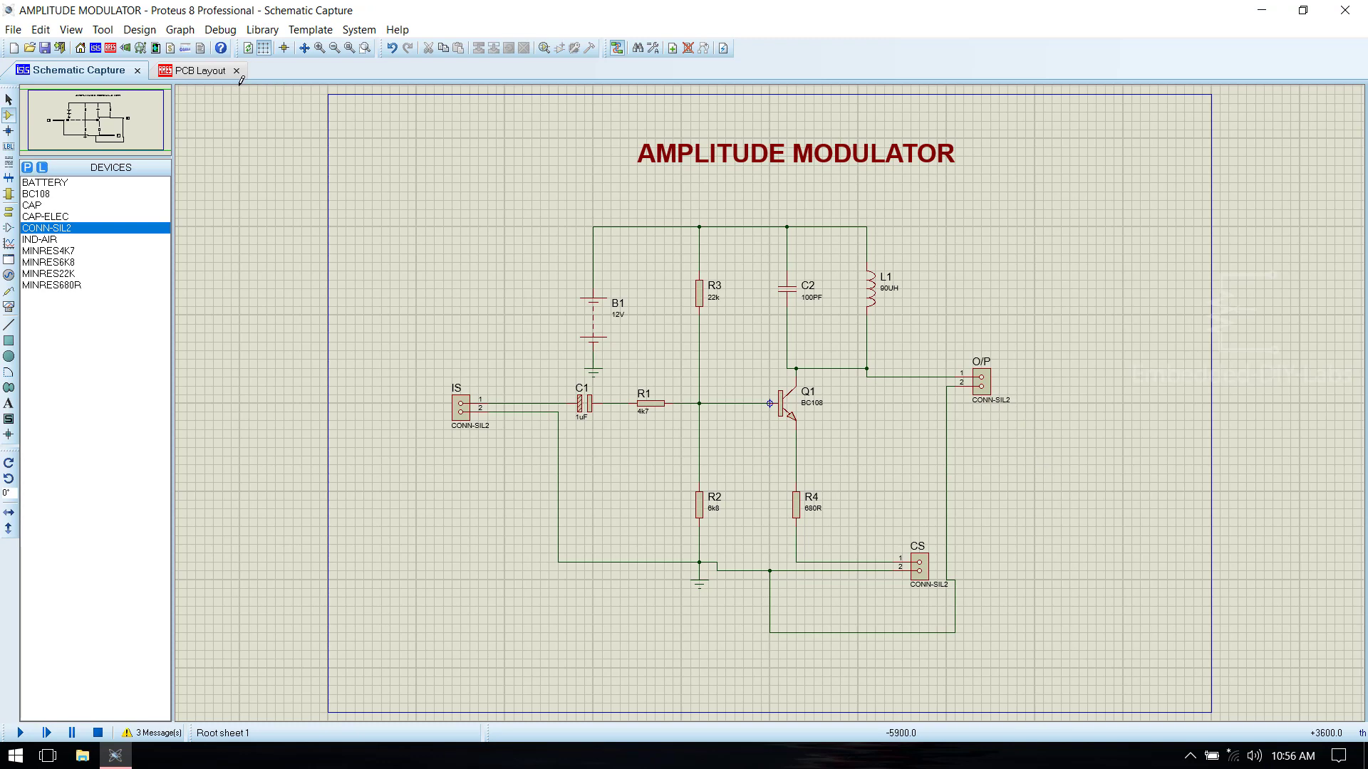
# Check the packaging of battery B1 and inductor L1 in the PCB layout's component list, and return to the schematic.
pyautogui.click(210, 75)
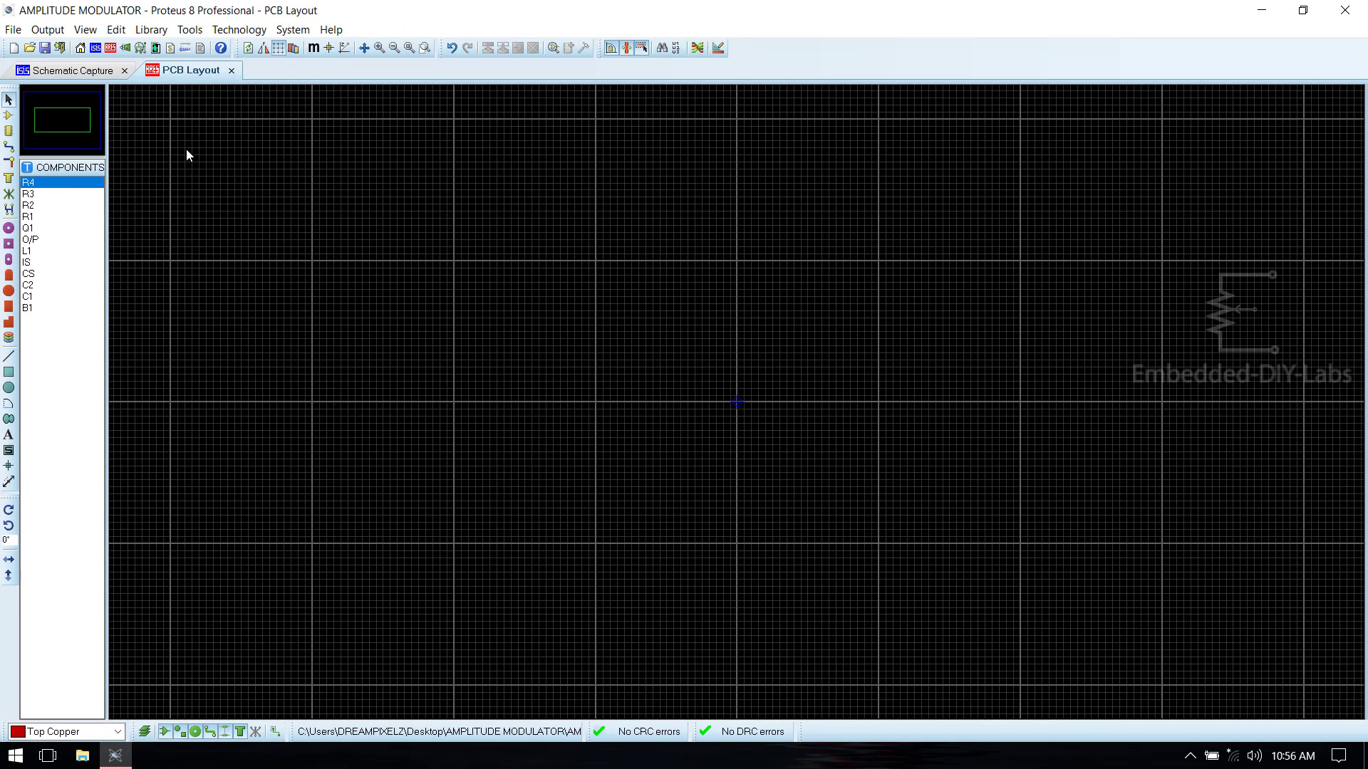
pyautogui.click(9, 115)
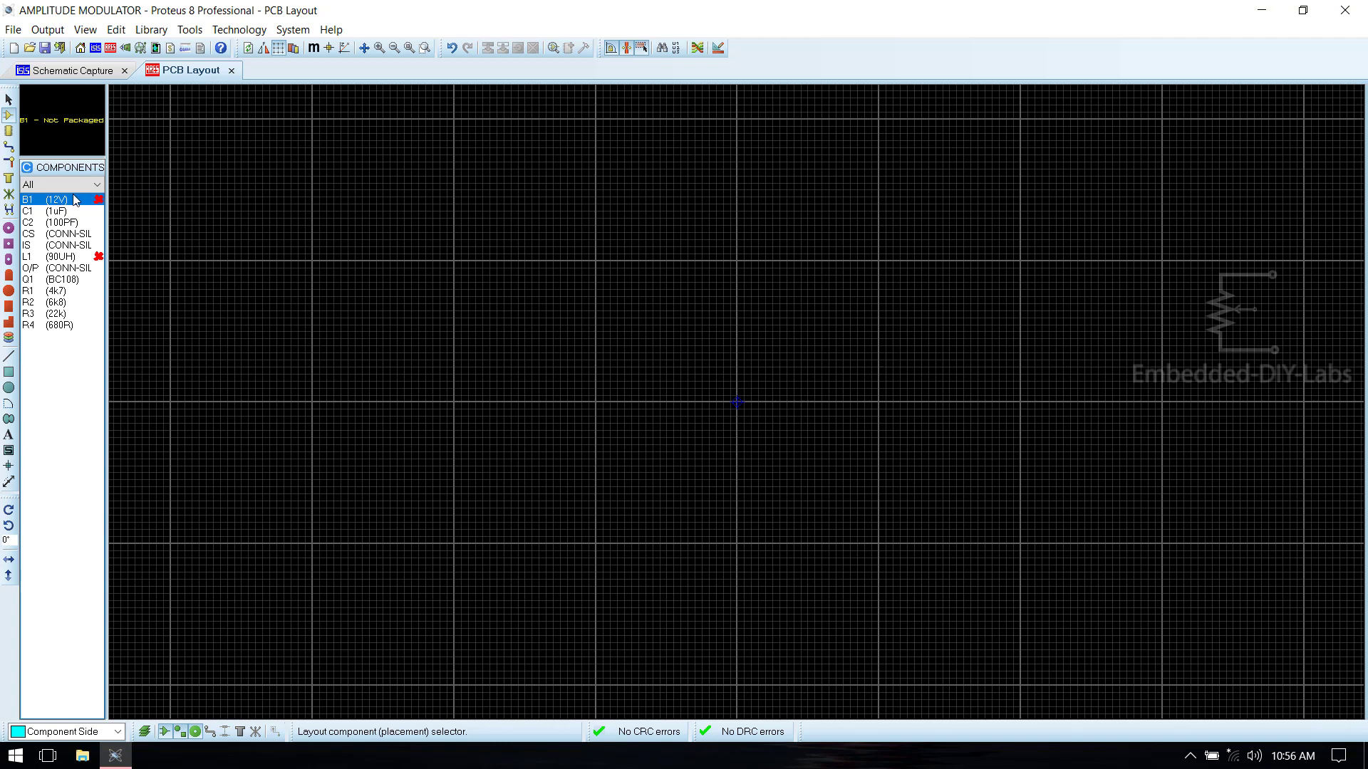
pyautogui.click(76, 257)
pyautogui.click(82, 205)
pyautogui.click(89, 258)
pyautogui.click(77, 201)
pyautogui.click(74, 70)
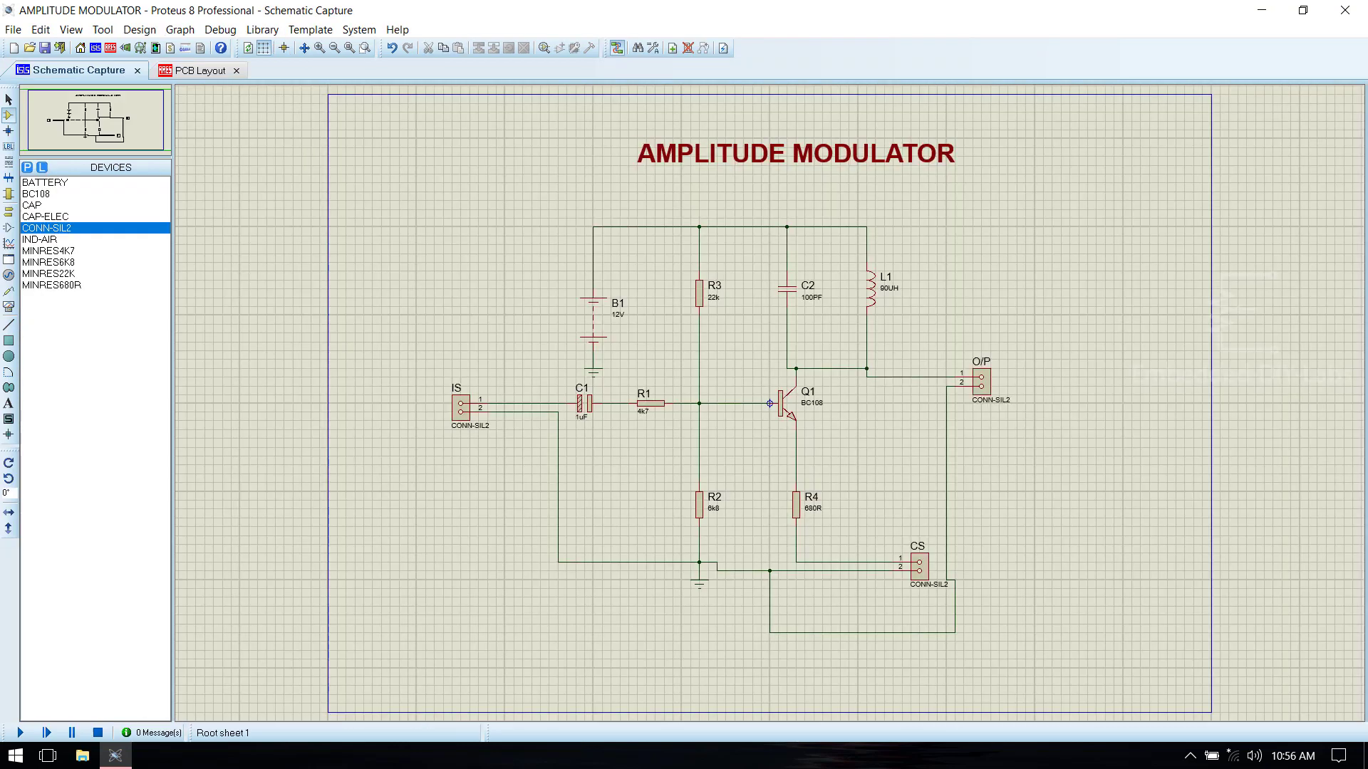
# Add the TBLOCK-I2 package from Connectors, Terminal Blocks to battery B1 with the Packaging Tool.
pyautogui.press('Escape')
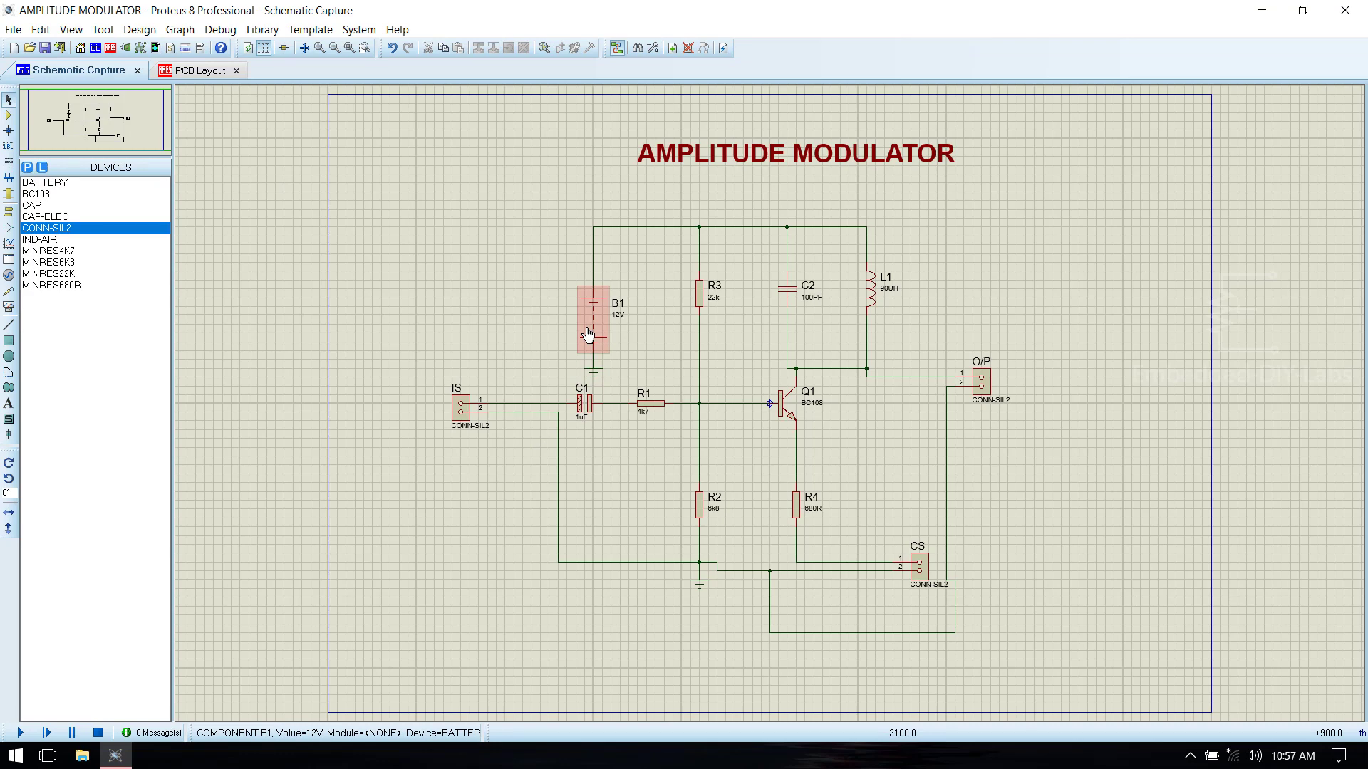
pyautogui.rightClick(587, 334)
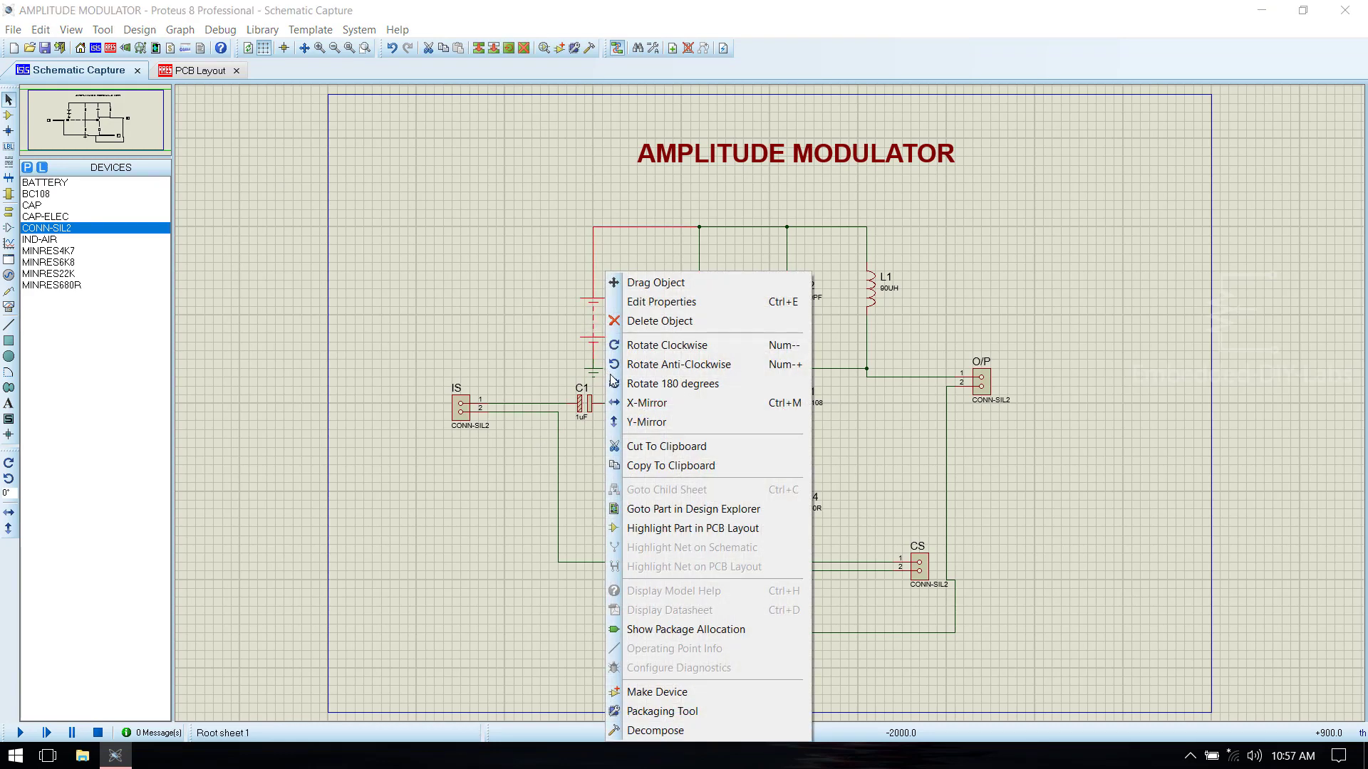
pyautogui.click(639, 713)
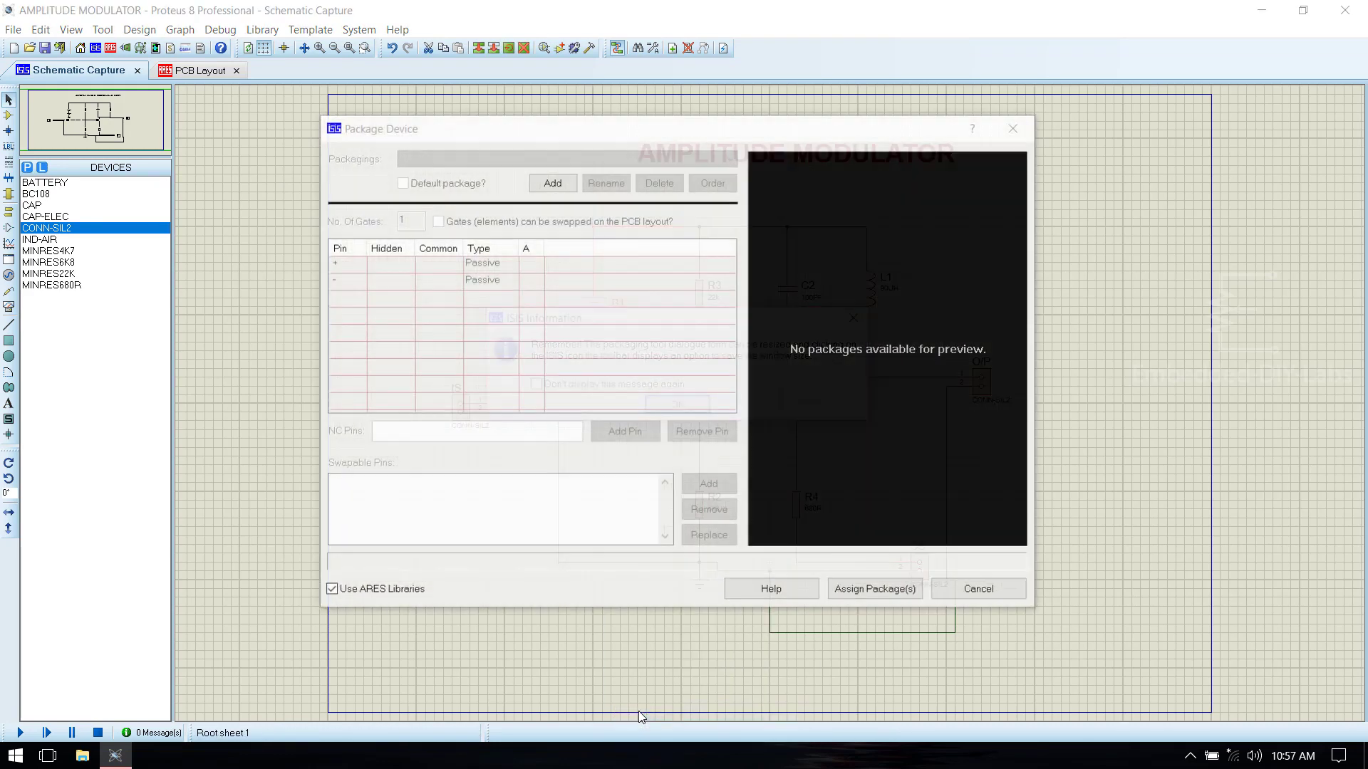
pyautogui.click(675, 408)
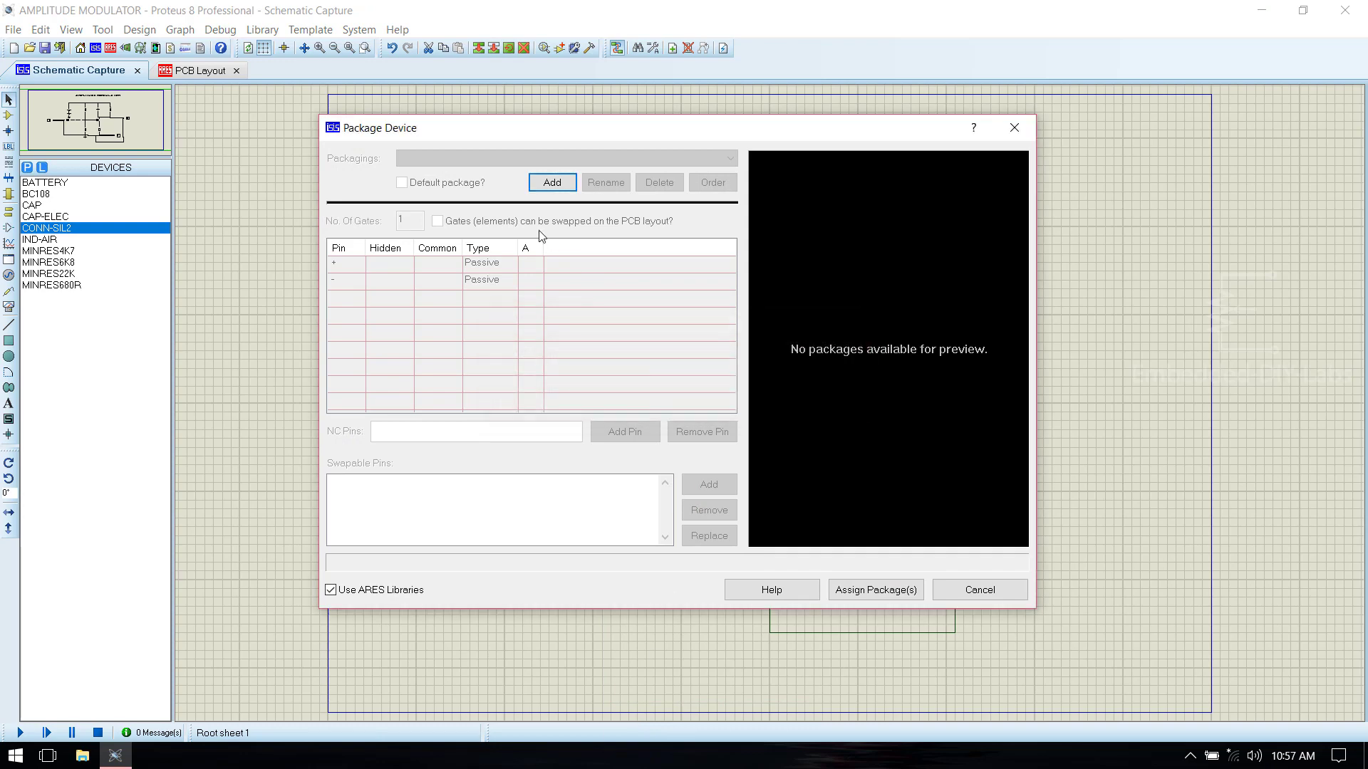
pyautogui.click(552, 182)
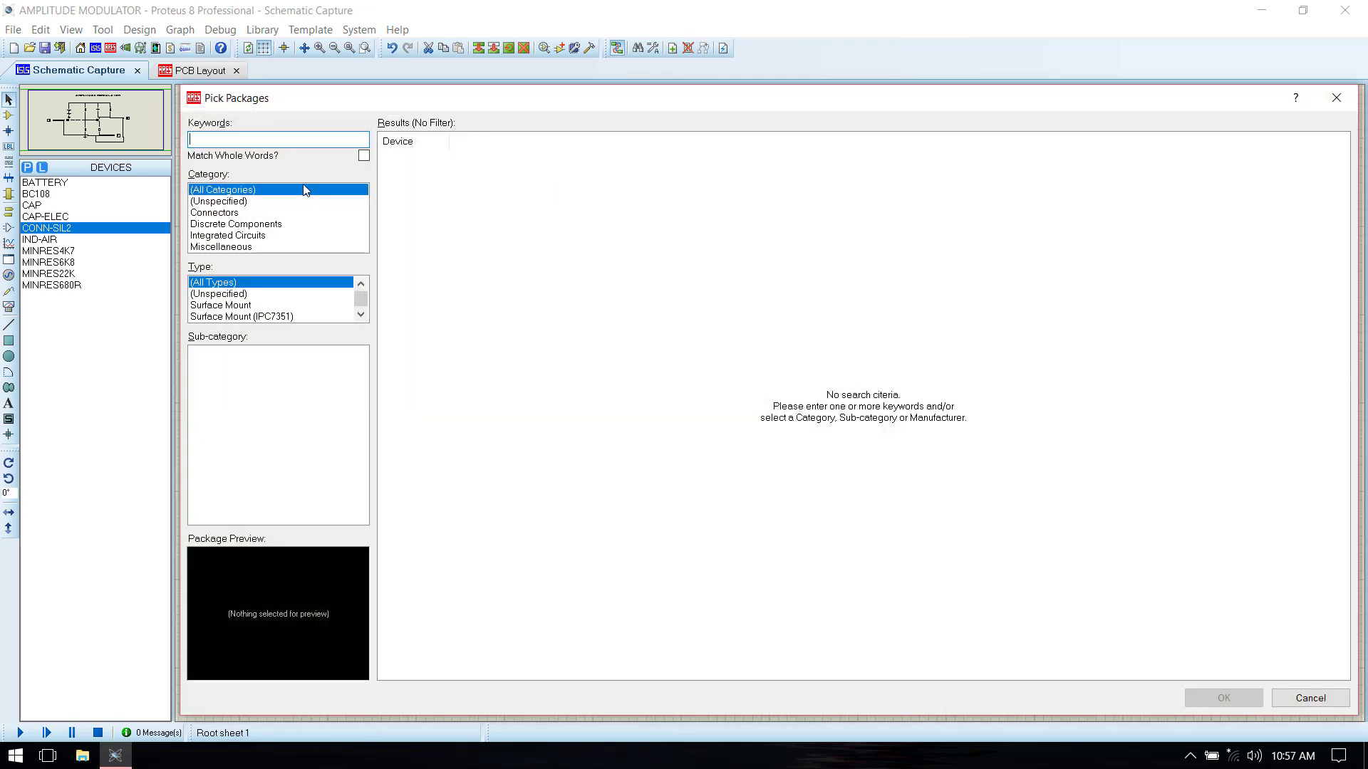
pyautogui.click(222, 215)
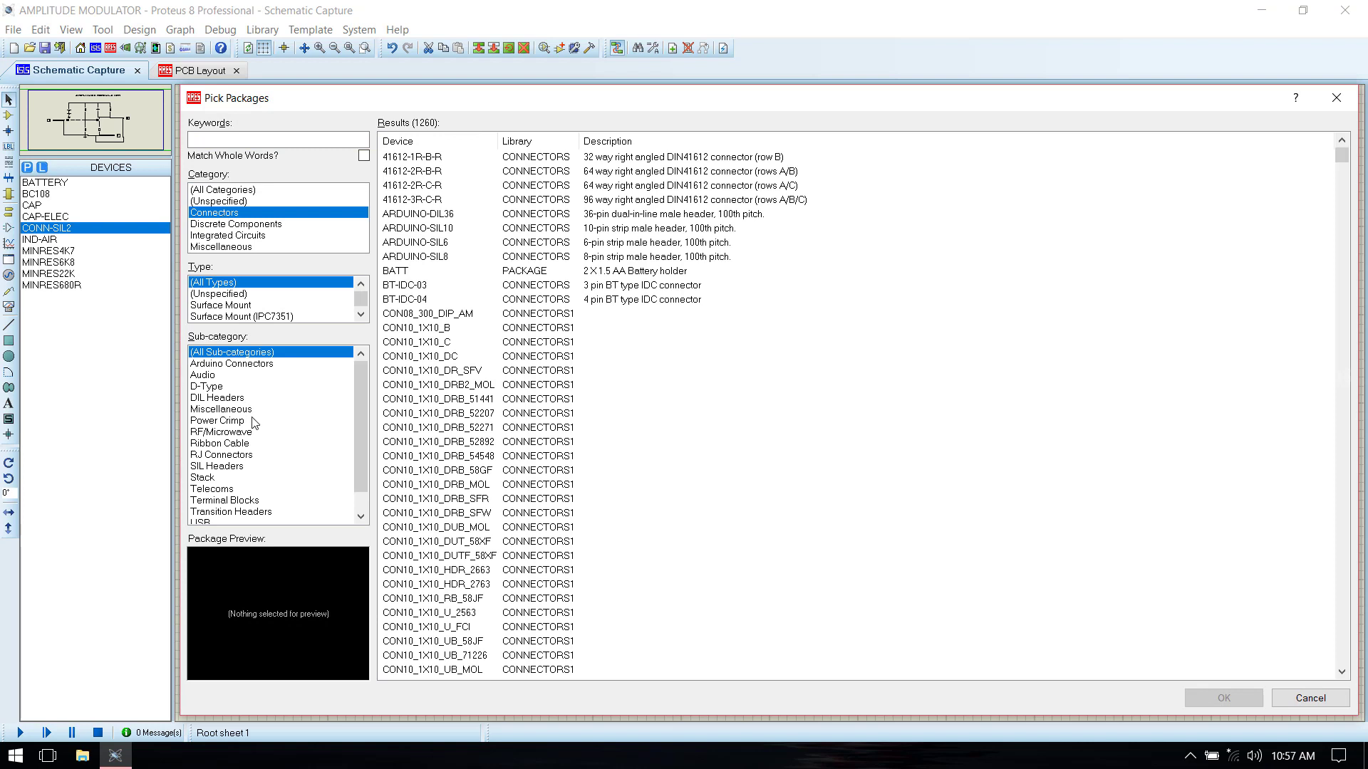
pyautogui.click(250, 502)
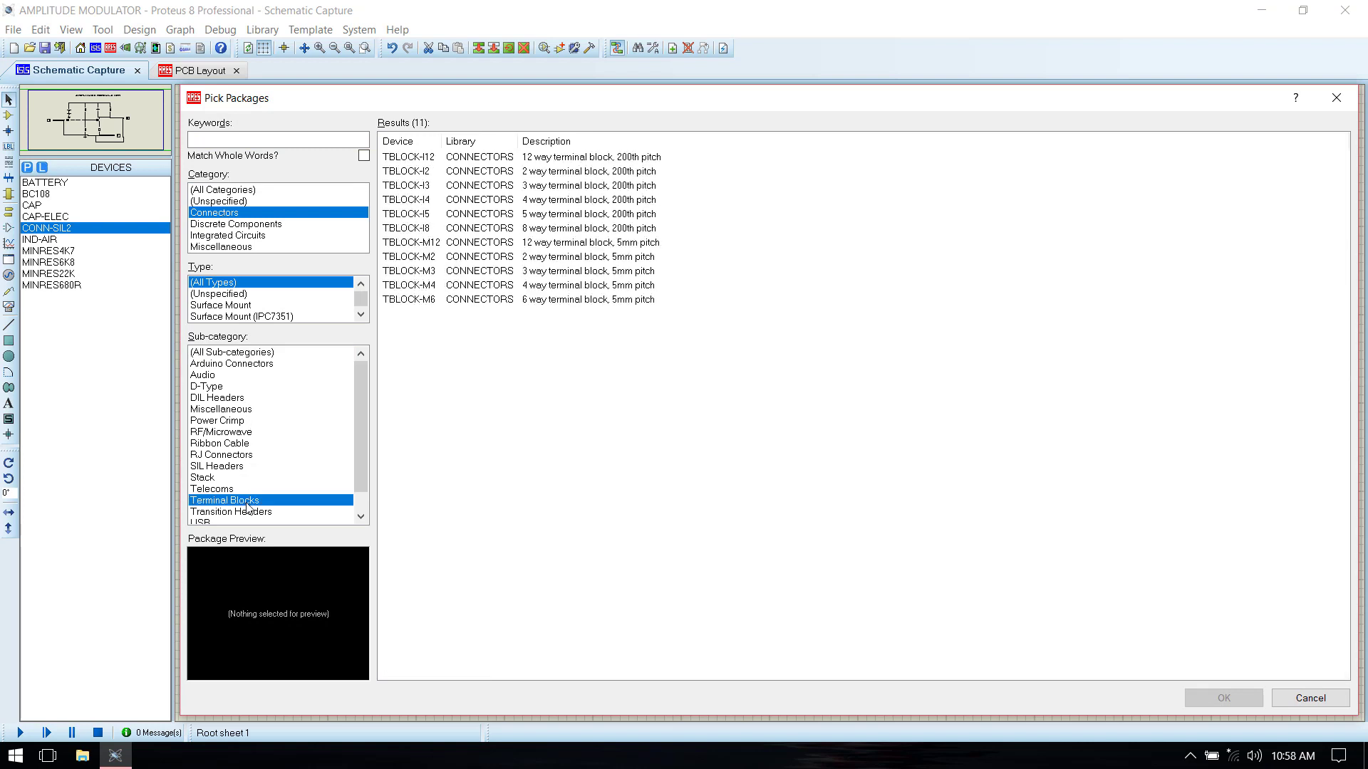
pyautogui.click(428, 174)
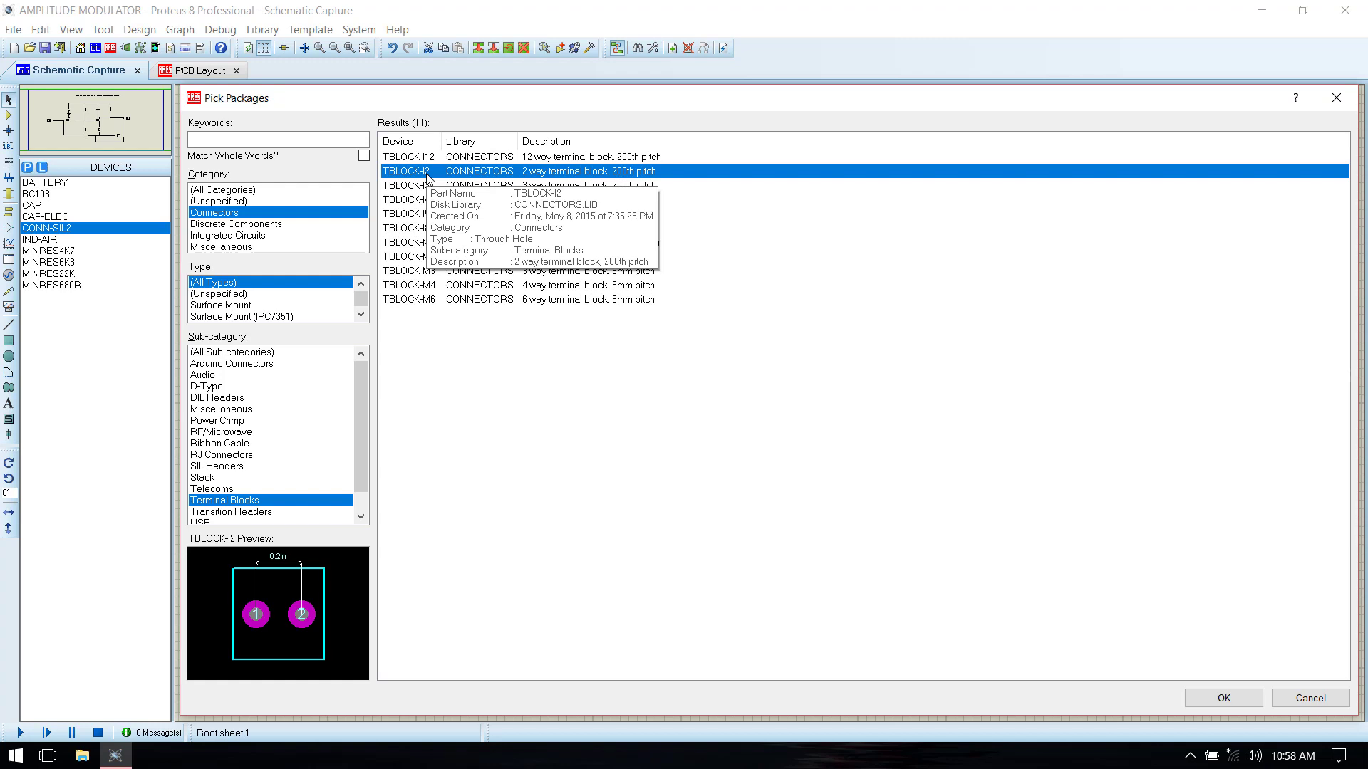
pyautogui.doubleClick(429, 174)
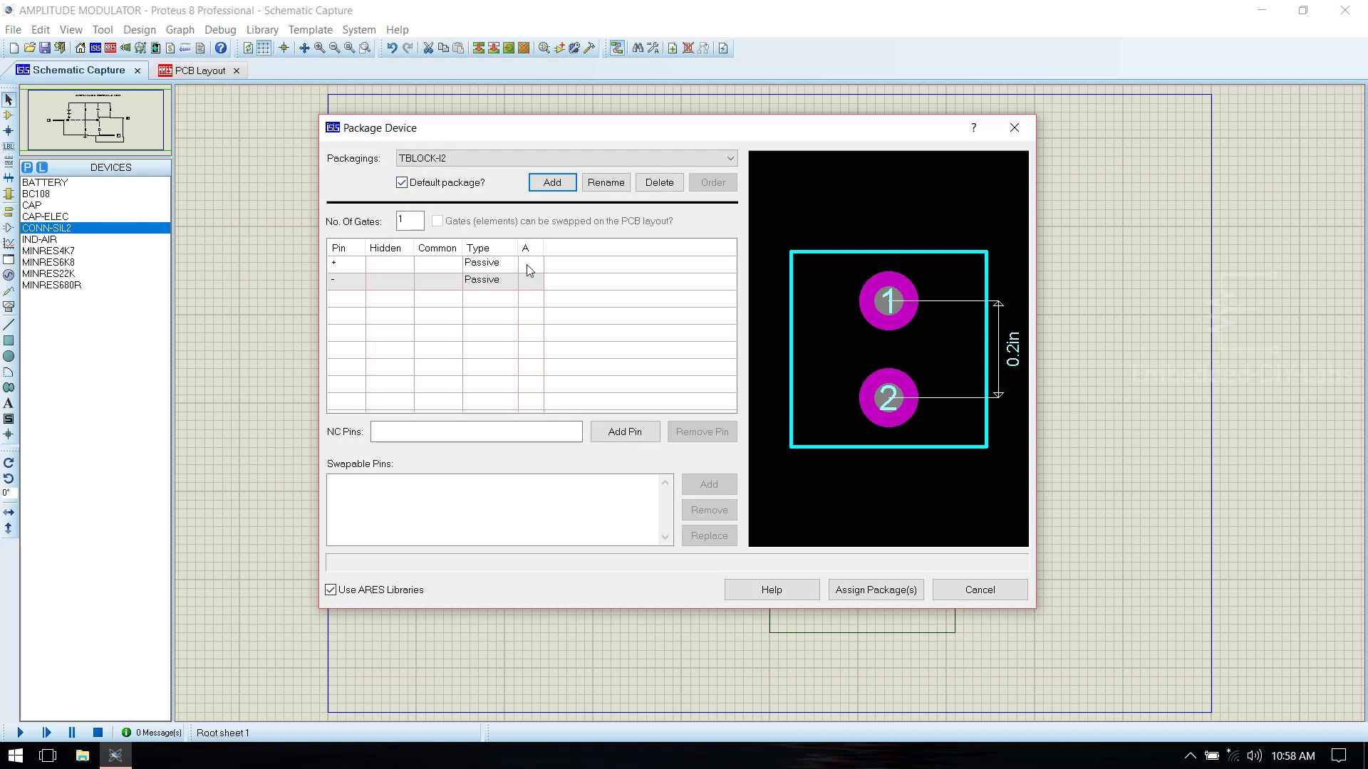
# Map the battery's + pin to pad 1 and its - pin to pad 2.
pyautogui.click(527, 264)
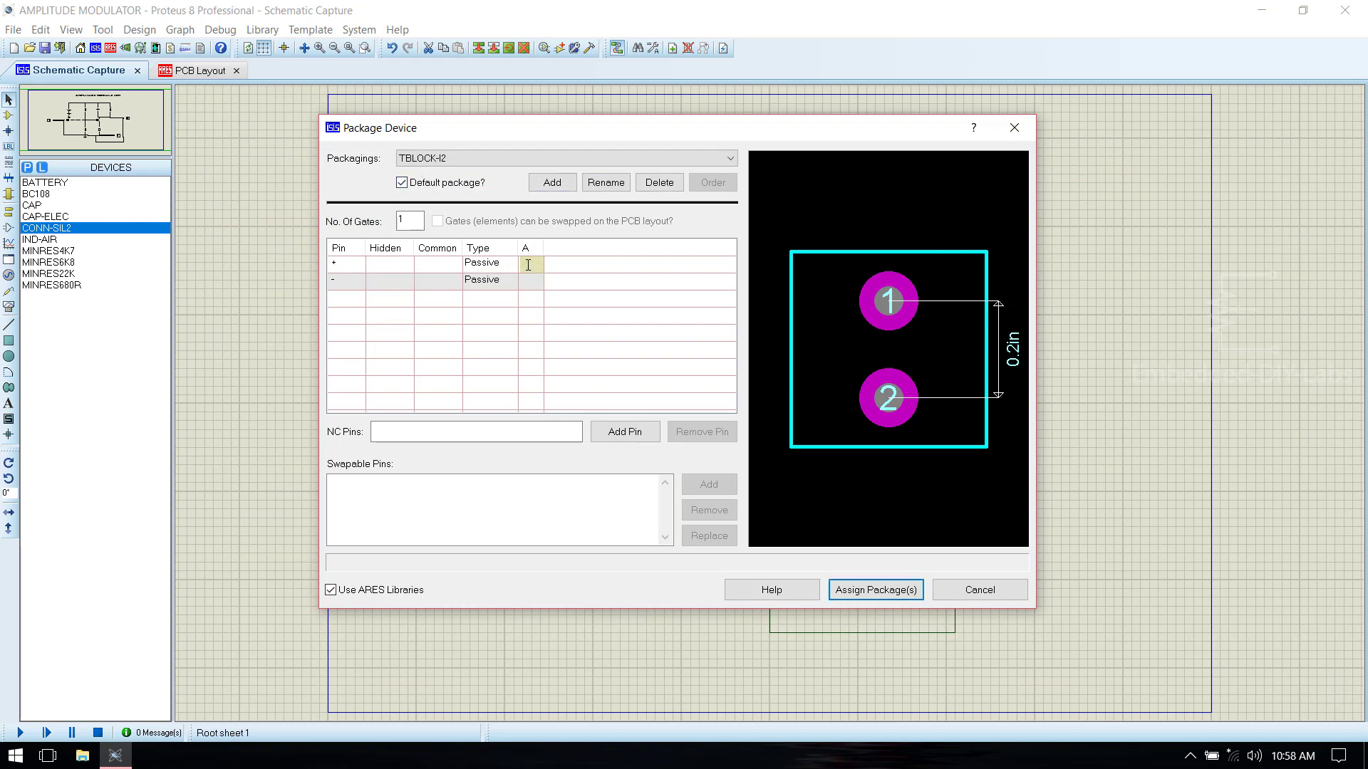
pyautogui.write('1')
pyautogui.click(533, 283)
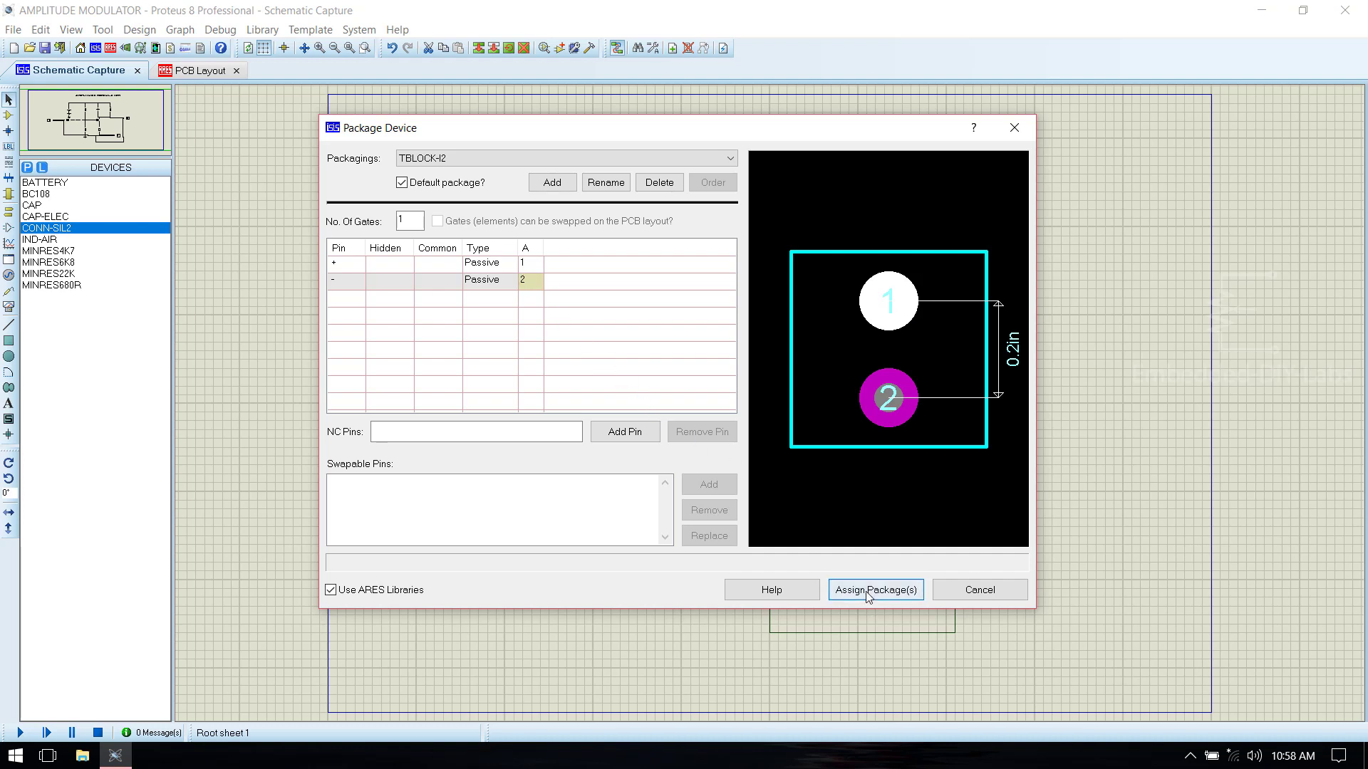
# Assign the battery package, save it in the USERDVC library and update the devices in the design.
pyautogui.click(867, 595)
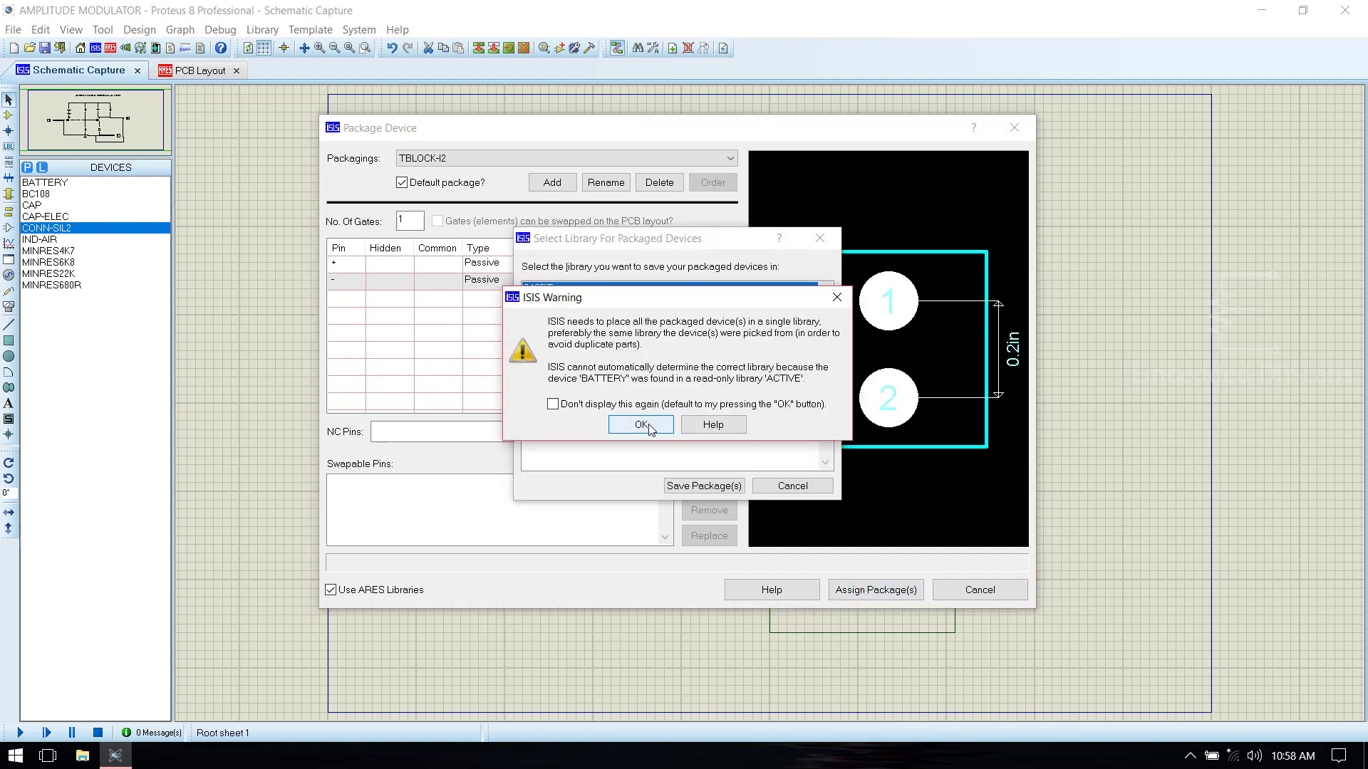
pyautogui.click(641, 426)
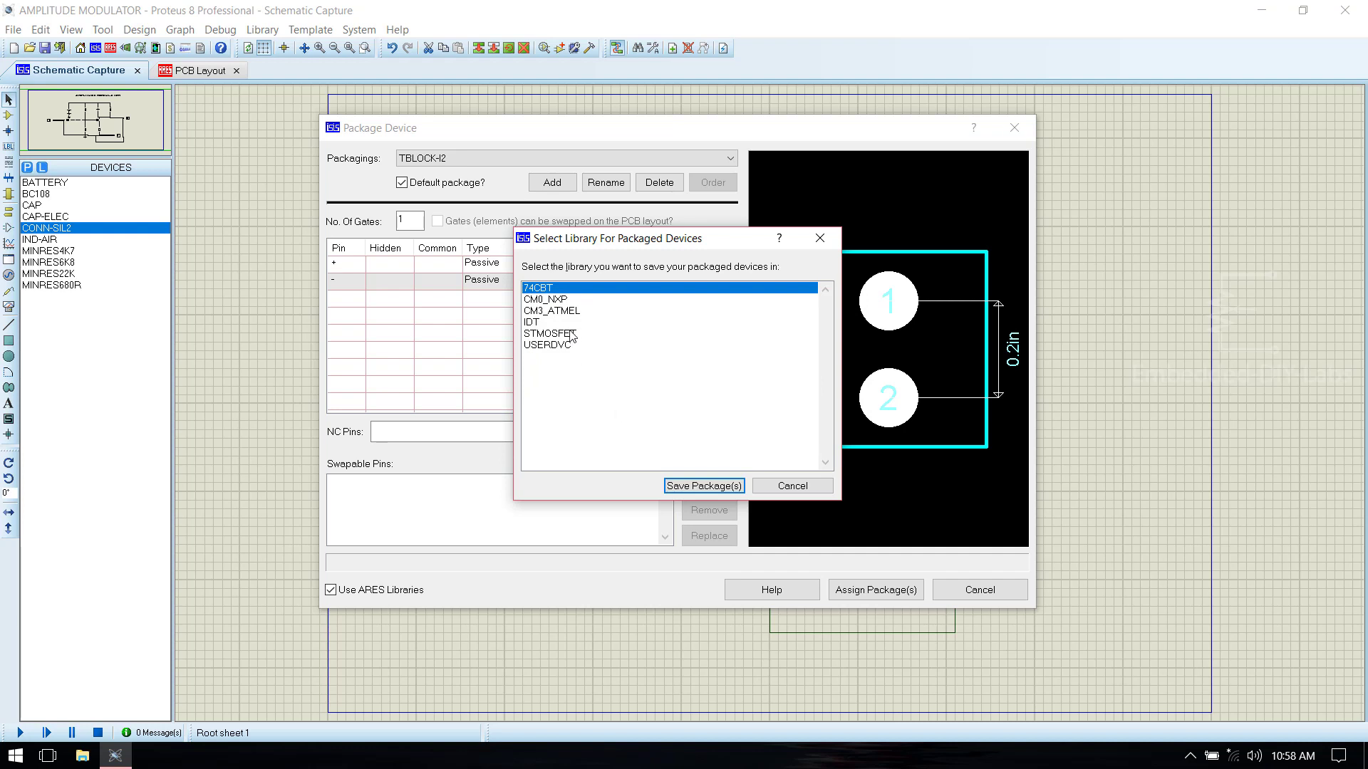
pyautogui.click(548, 345)
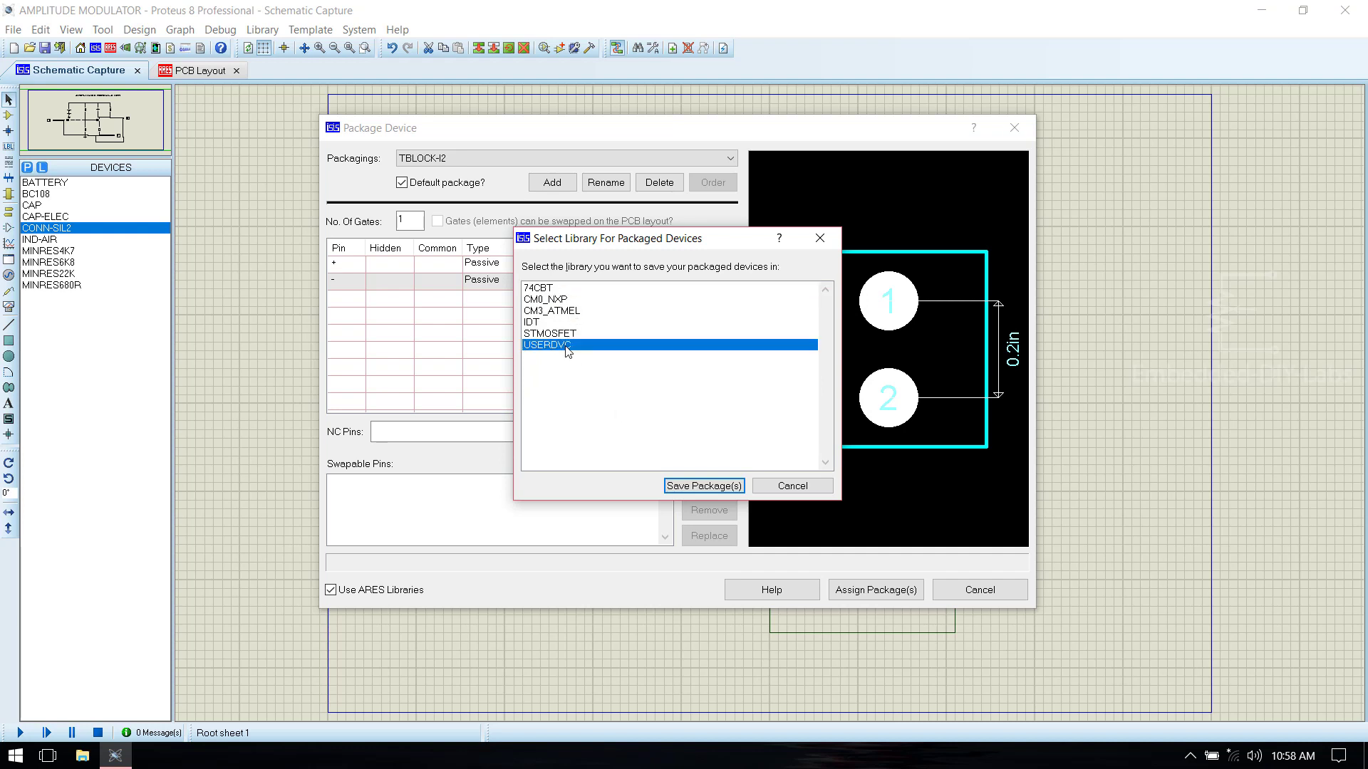
pyautogui.click(695, 488)
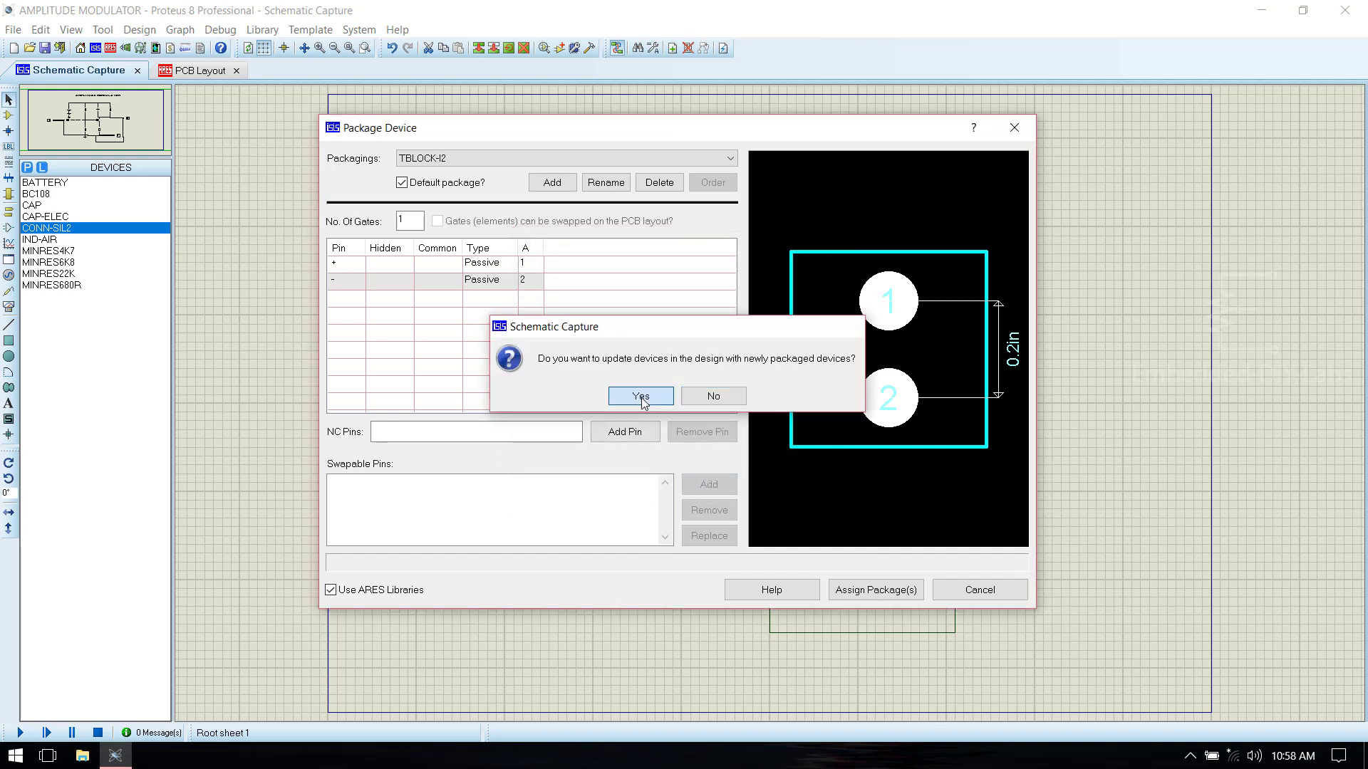
pyautogui.click(641, 396)
pyautogui.click(636, 446)
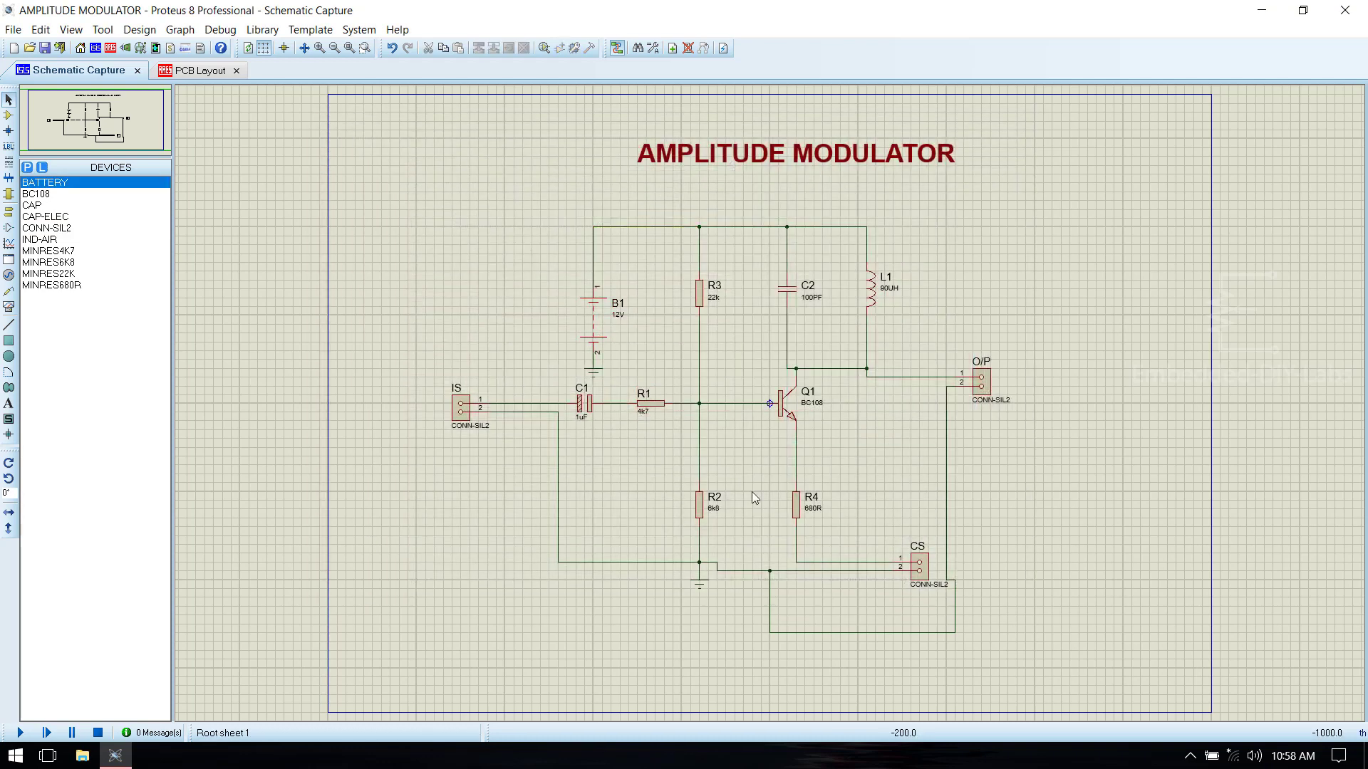
# Add the TBLOCK-I2 package from Connectors, Terminal Blocks to inductor L1 with the Packaging Tool.
pyautogui.click(870, 294)
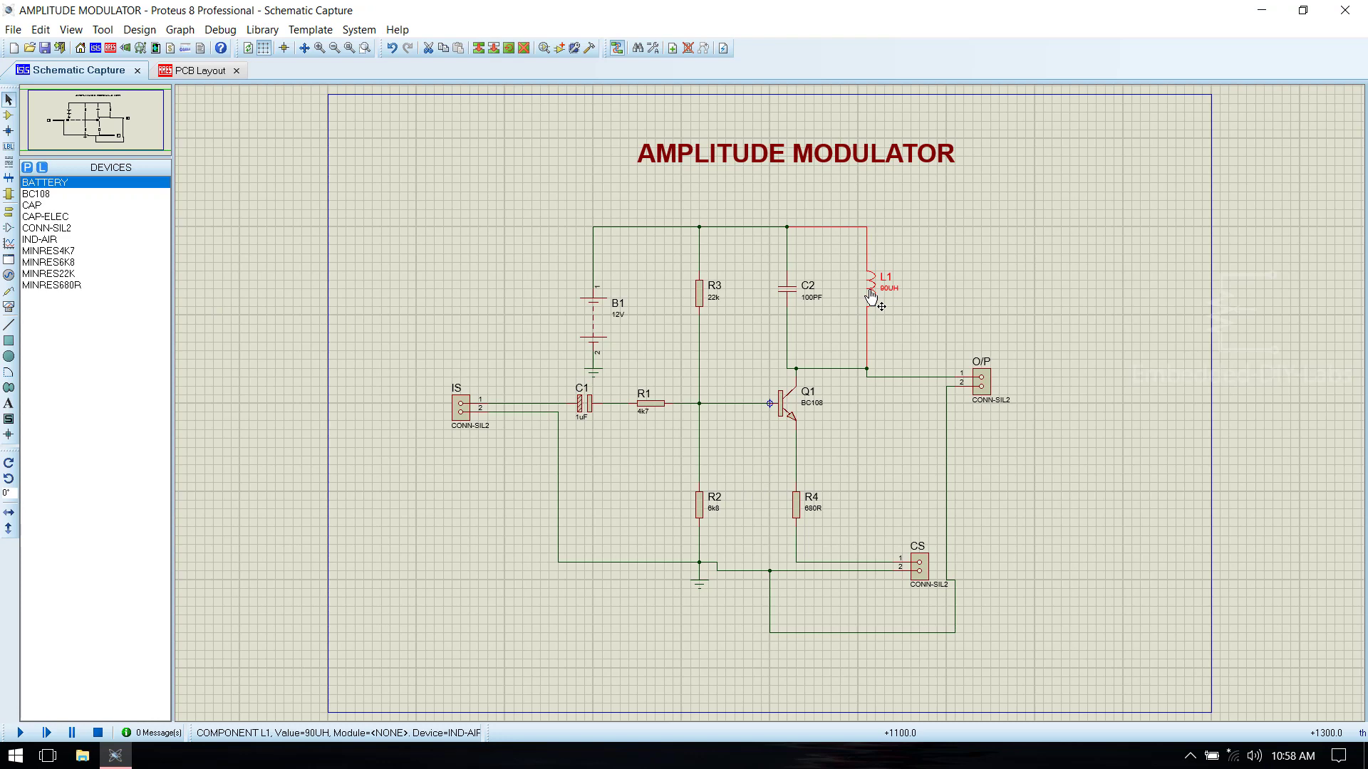
pyautogui.rightClick(883, 271)
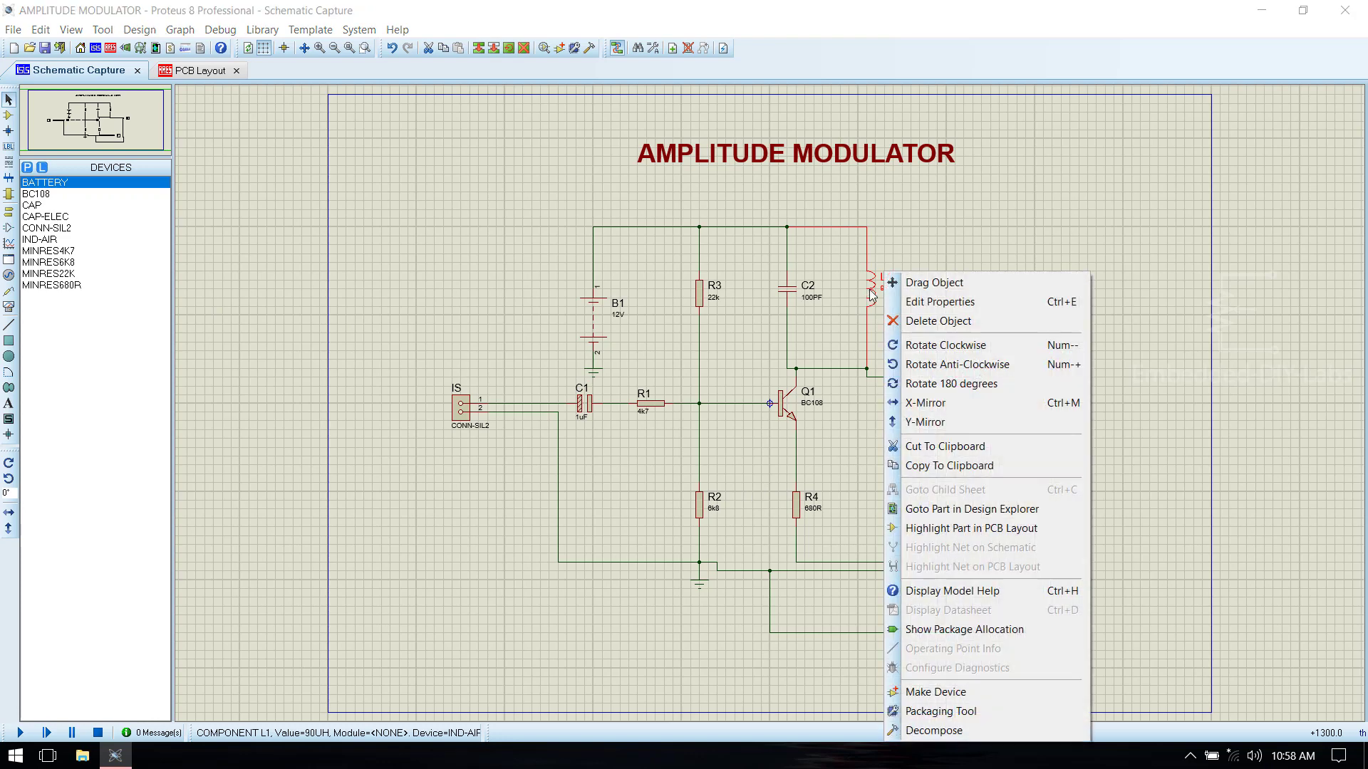
pyautogui.click(947, 711)
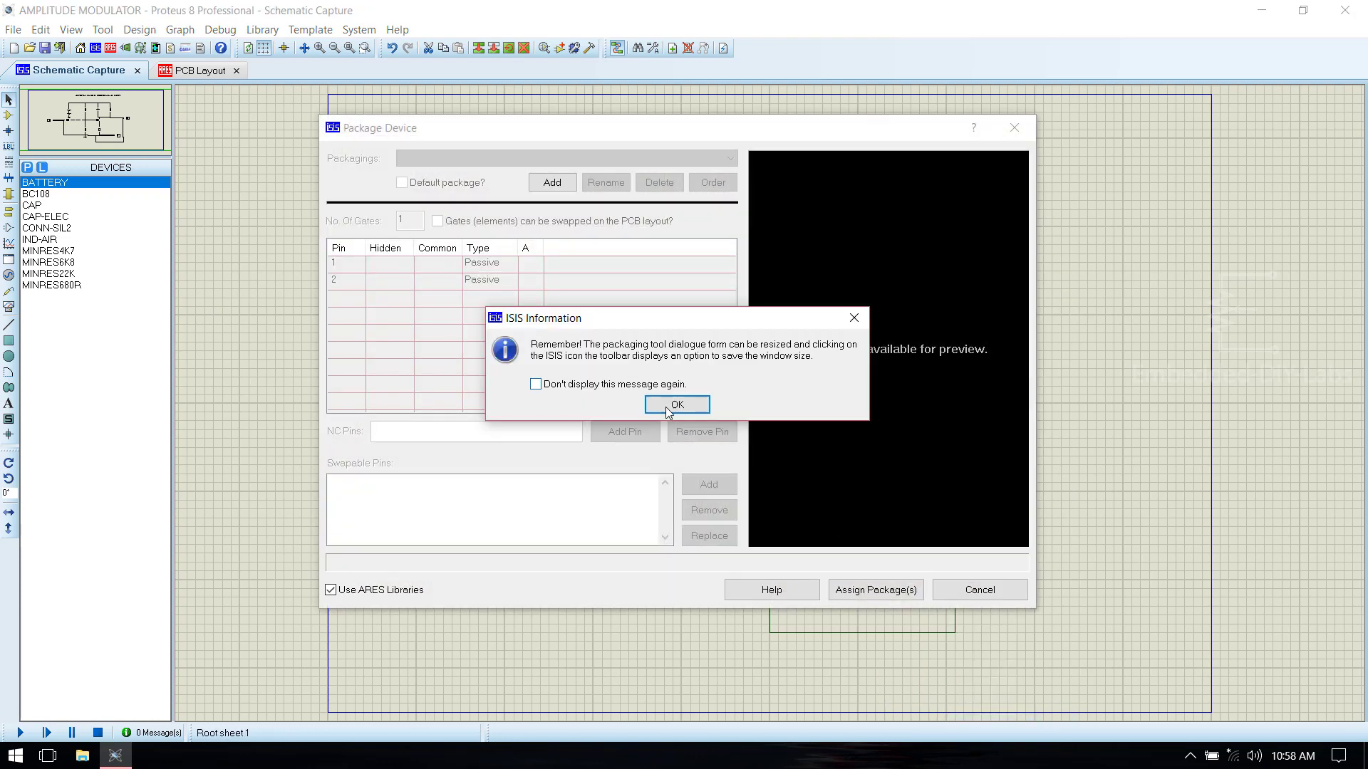
pyautogui.click(665, 408)
pyautogui.click(540, 183)
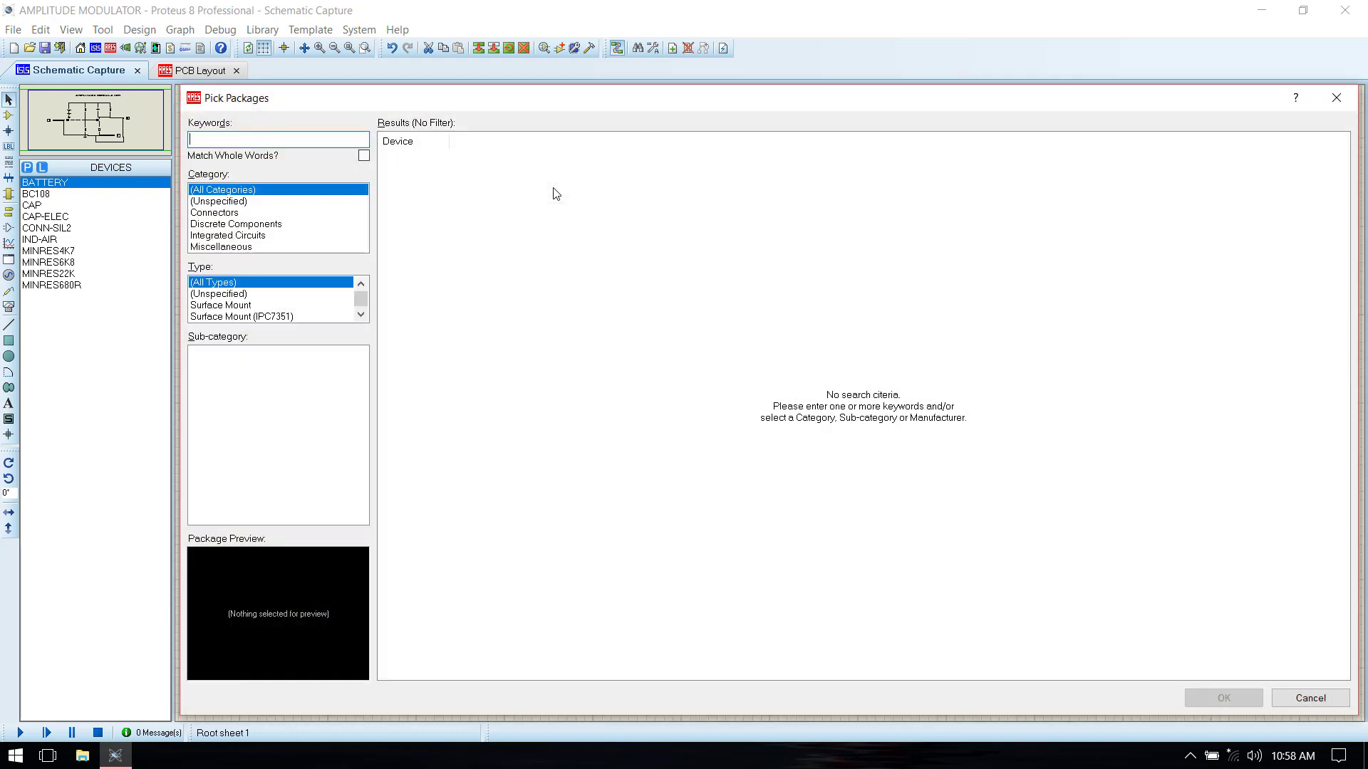
pyautogui.click(237, 214)
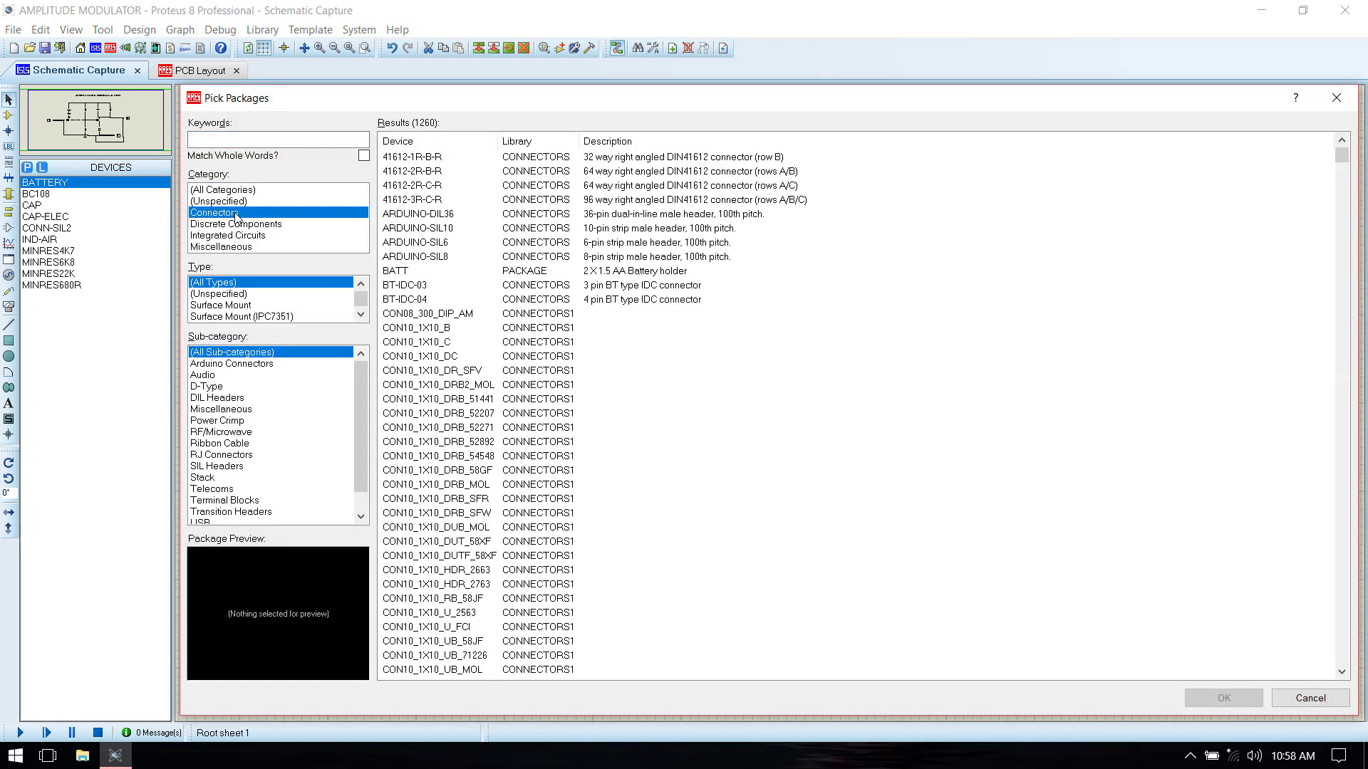
pyautogui.click(224, 492)
pyautogui.scroll(-1, 225, 497)
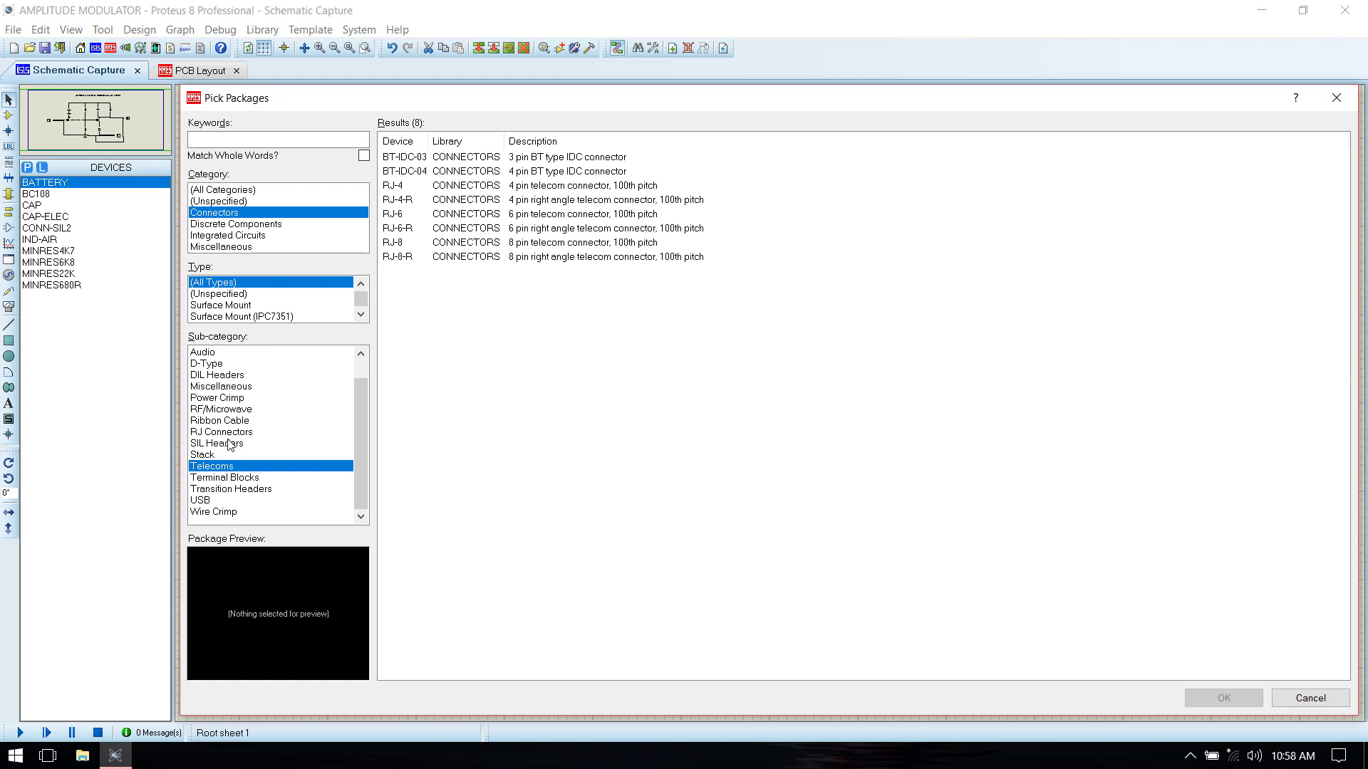
pyautogui.click(232, 480)
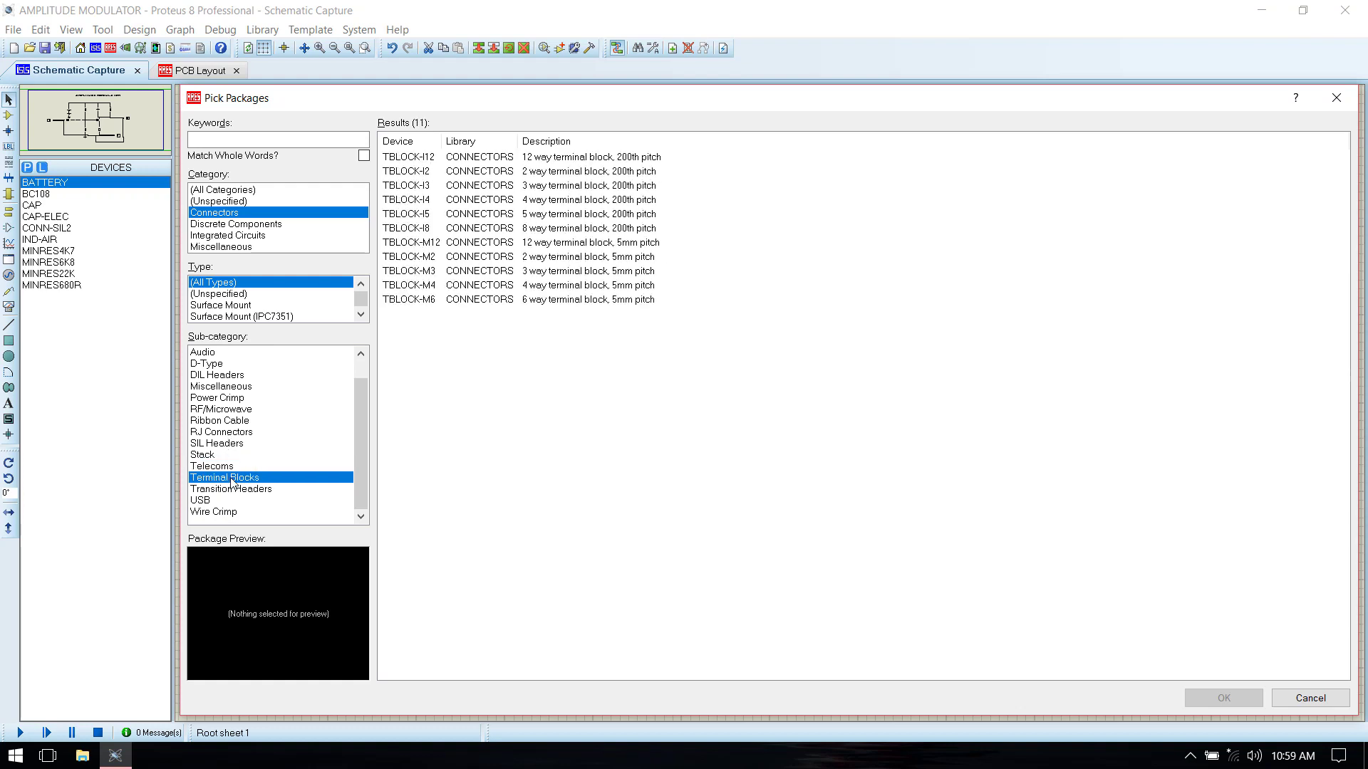
pyautogui.click(479, 174)
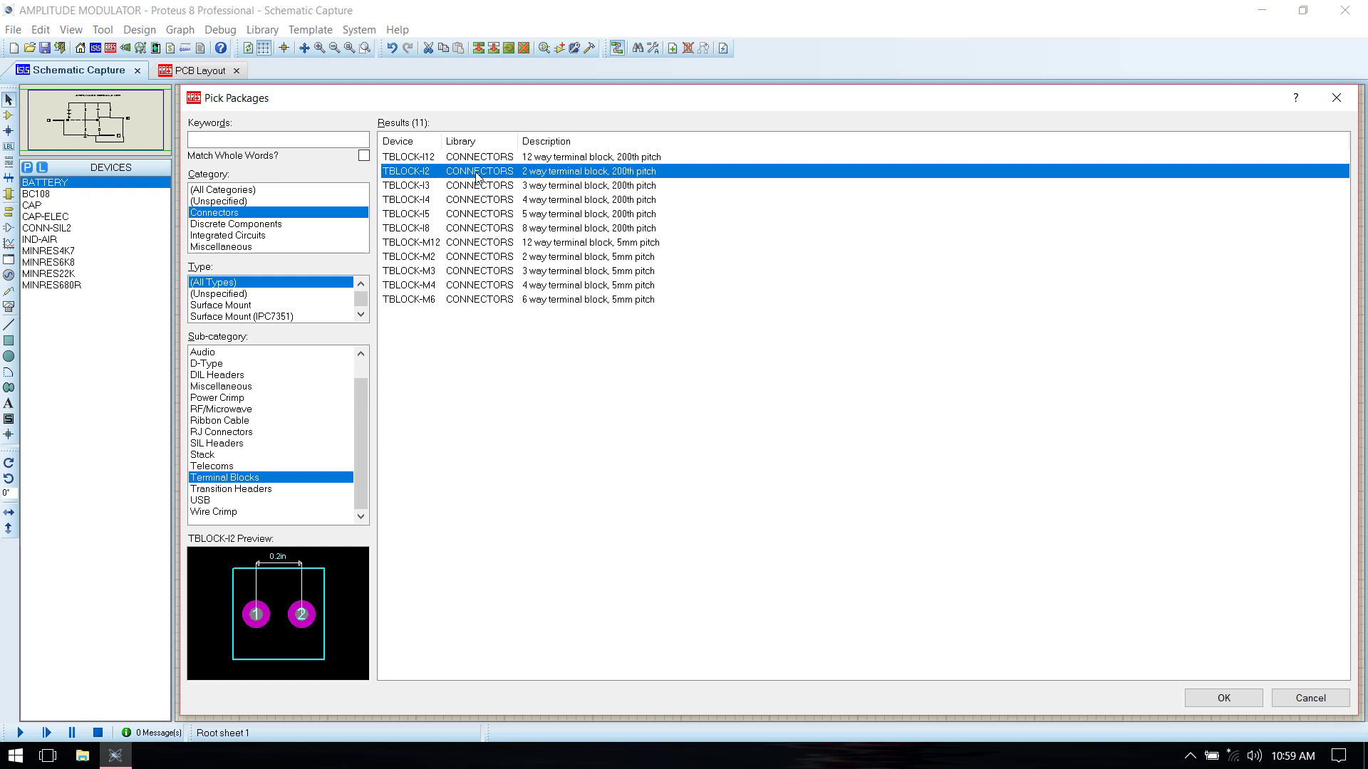
pyautogui.doubleClick(477, 176)
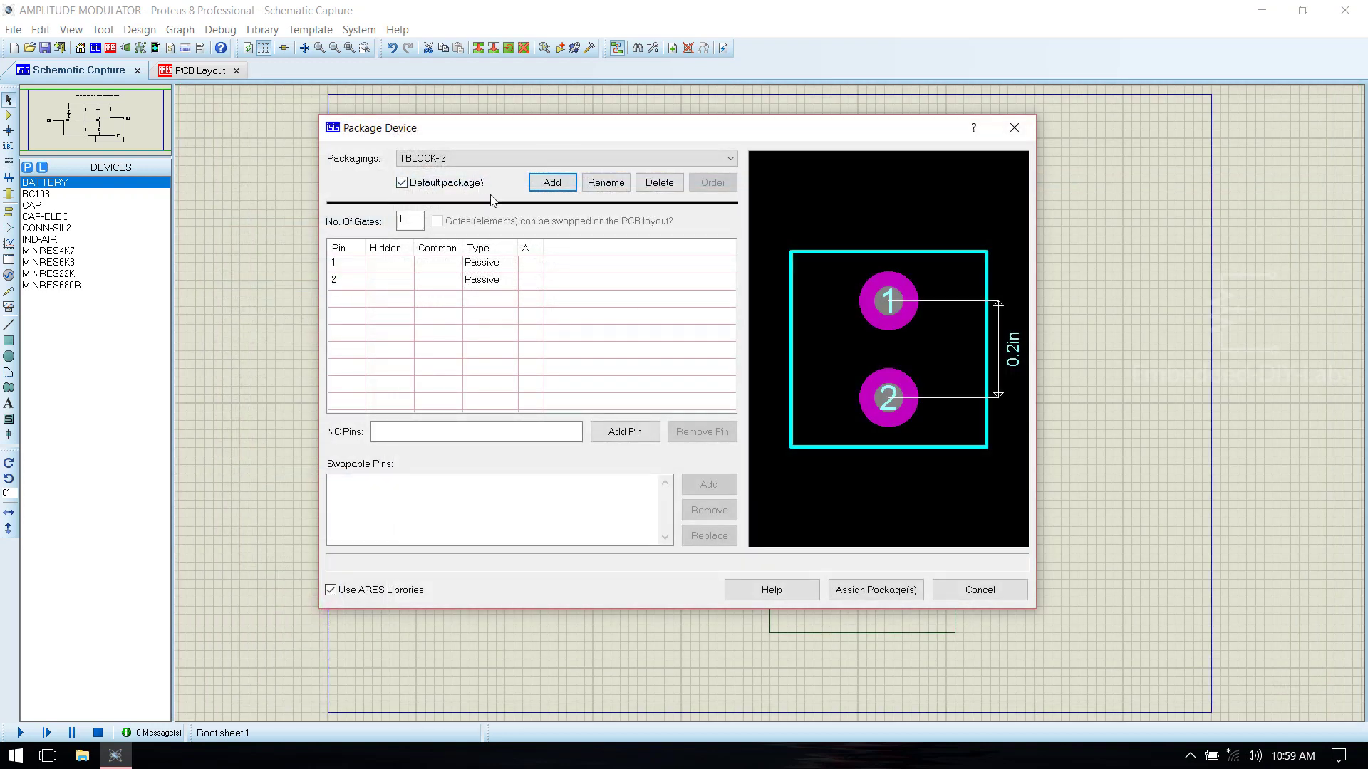
# Map the inductor's pin 1 to pad 1 and its pin 2 to pad 2.
pyautogui.click(541, 262)
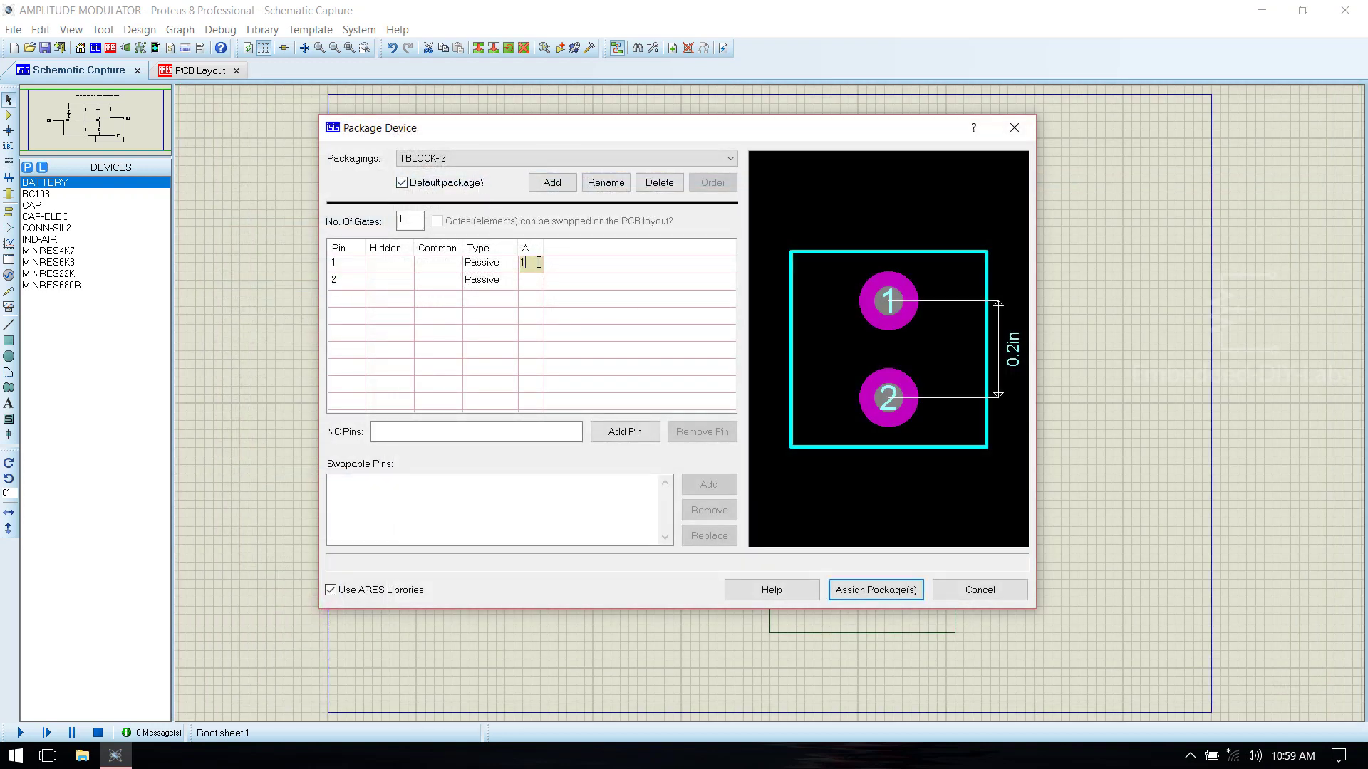
pyautogui.click(536, 284)
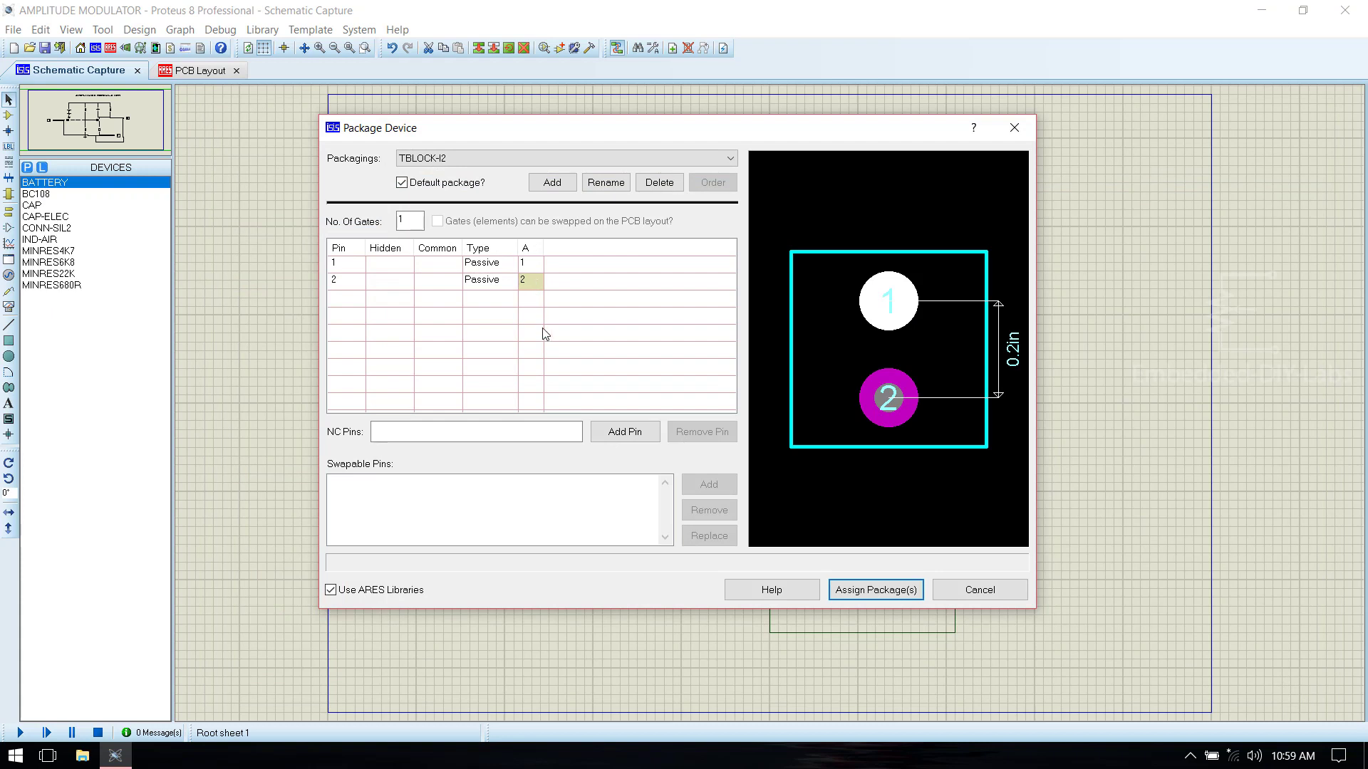
# Assign the inductor package, save it in the USERDVC library and update the devices in the design.
pyautogui.click(869, 590)
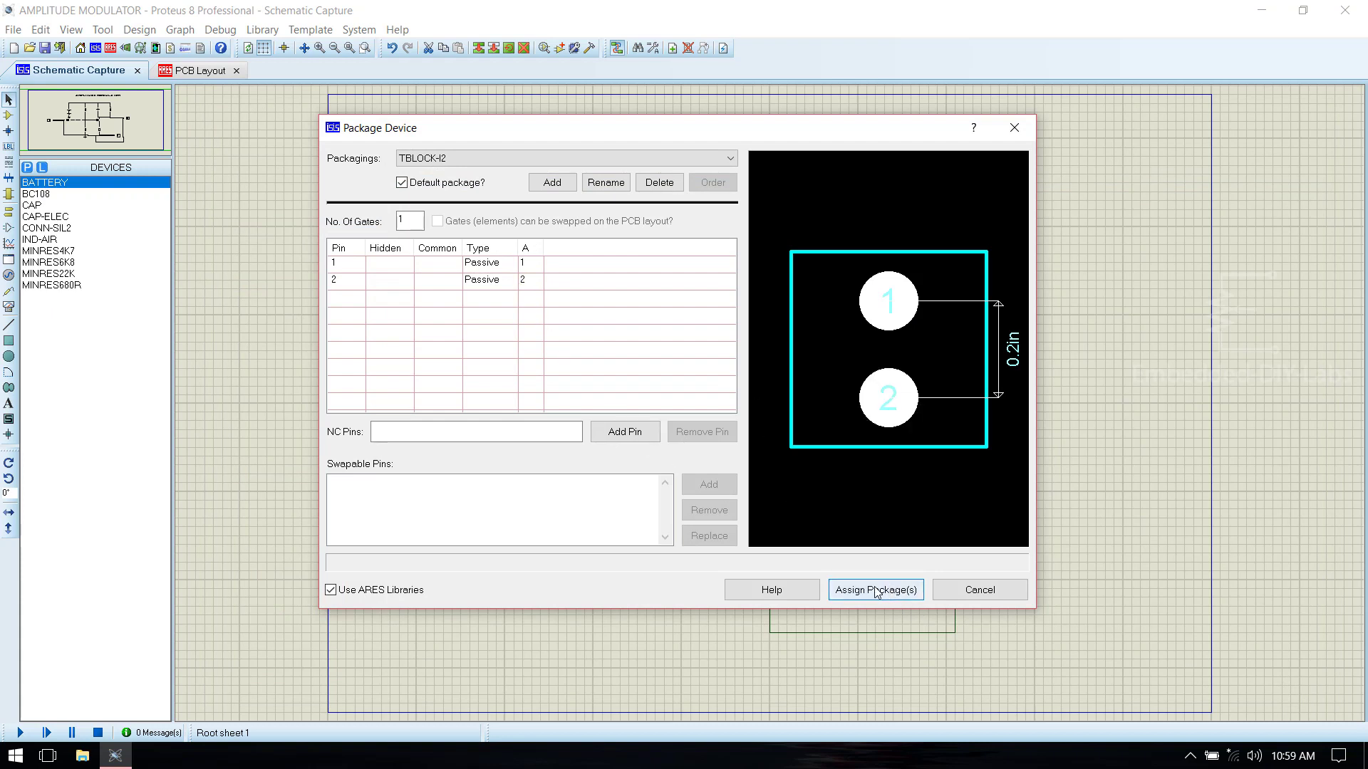
pyautogui.click(639, 427)
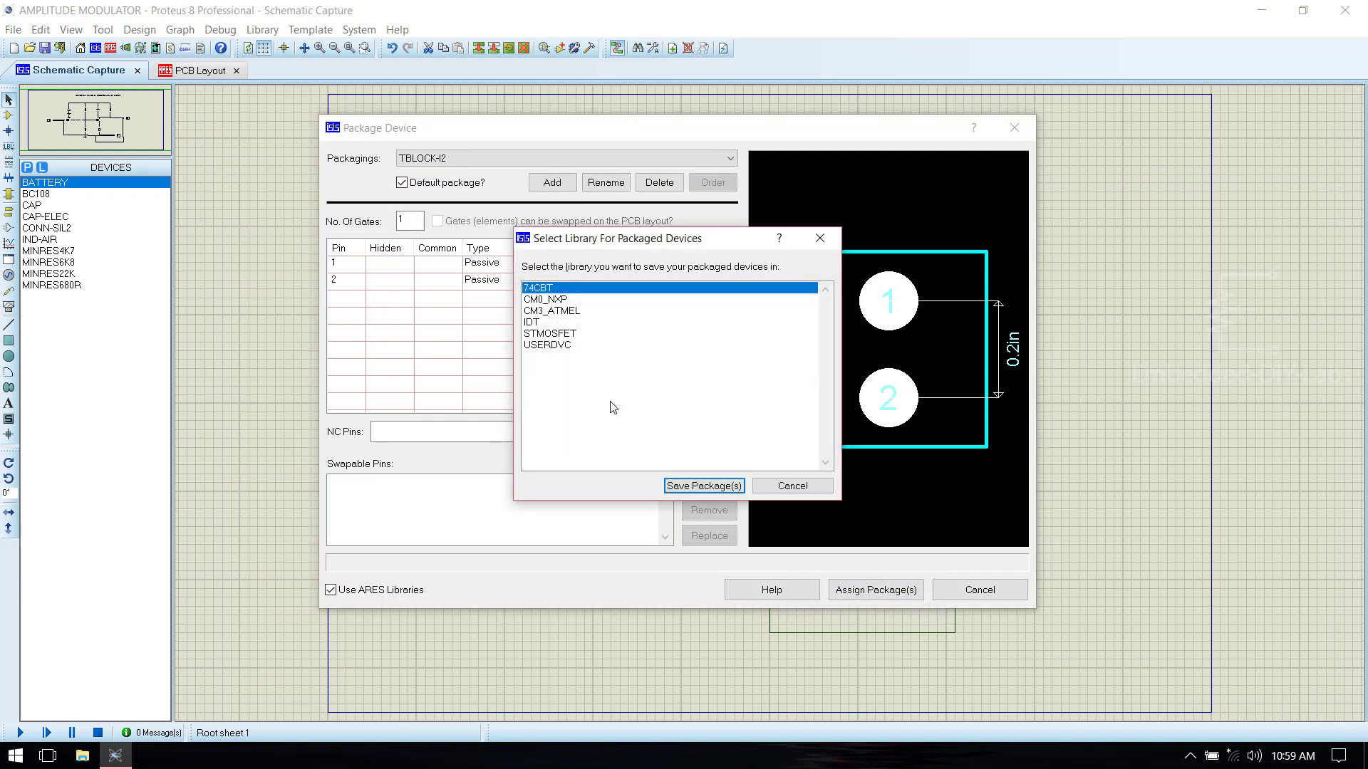
pyautogui.click(549, 346)
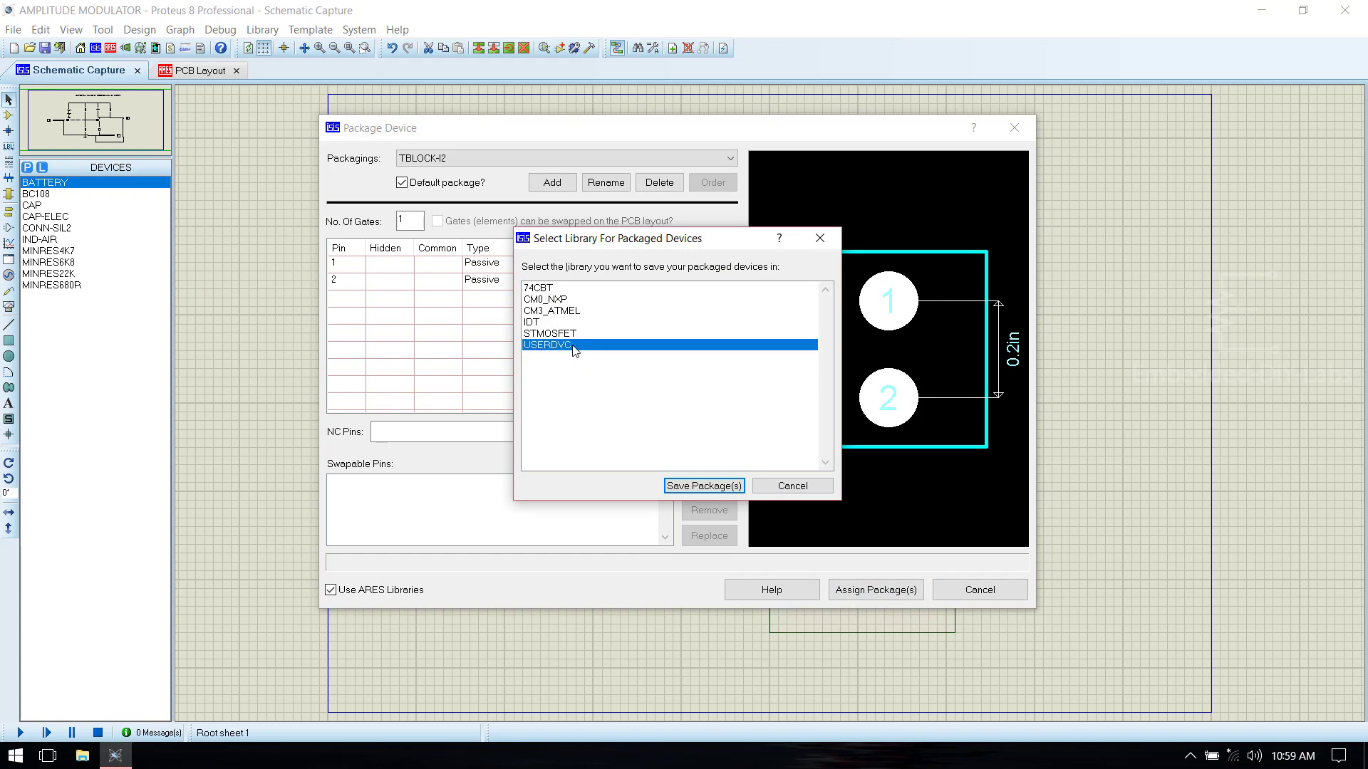
pyautogui.click(701, 486)
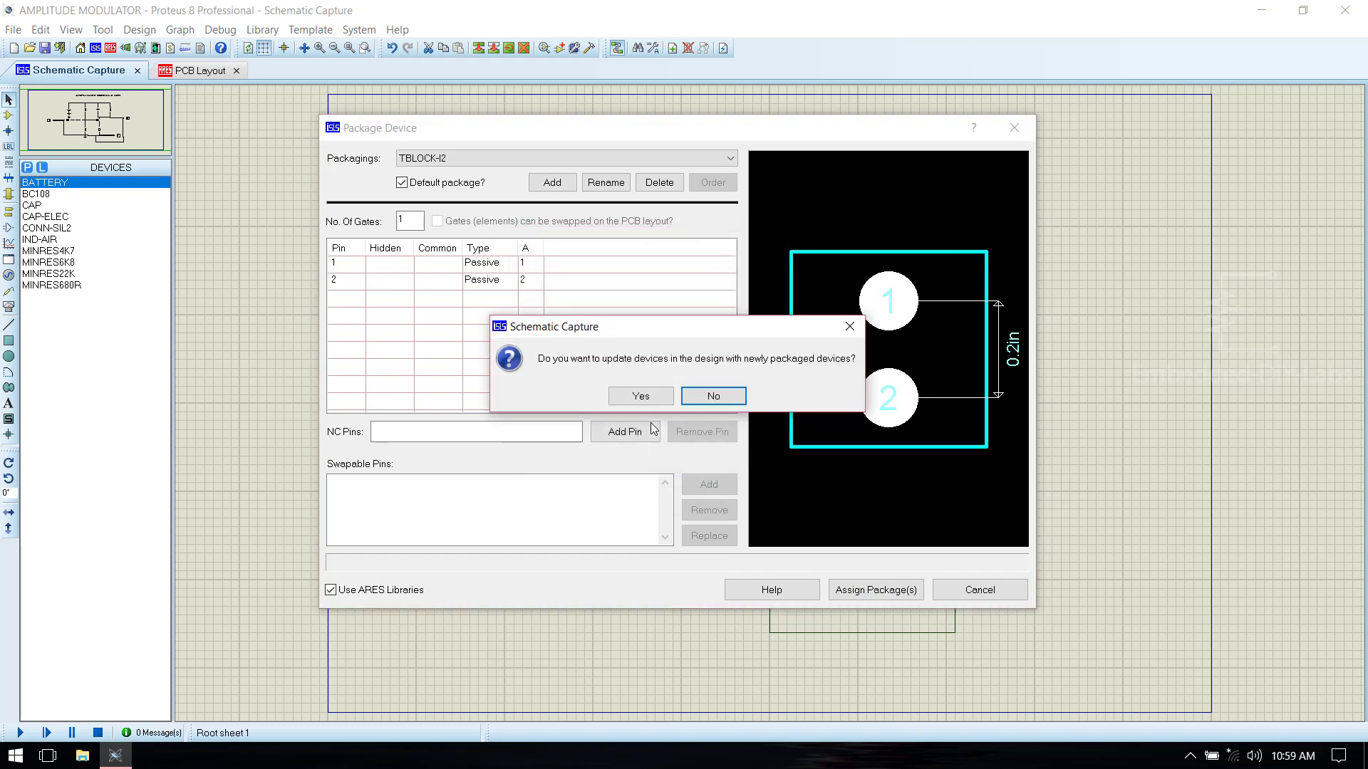
pyautogui.click(640, 396)
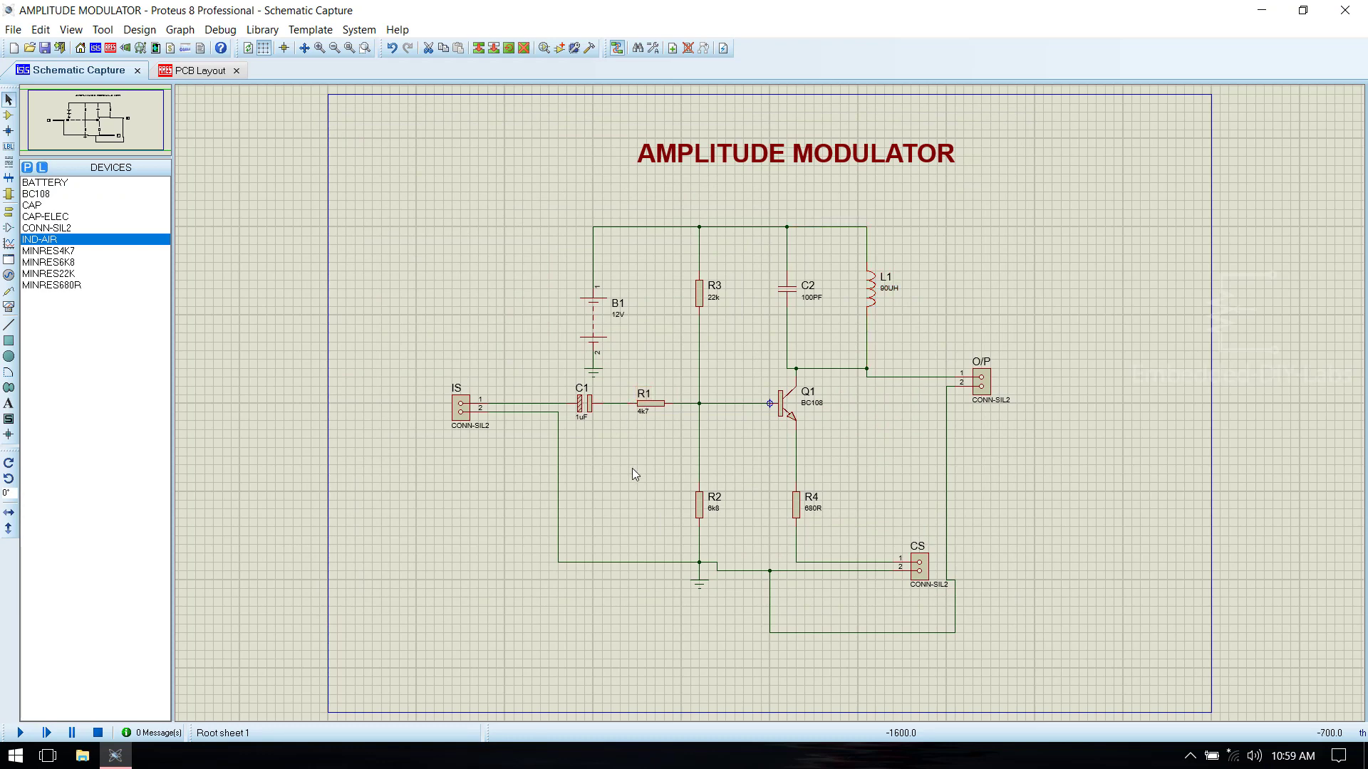
# Check the package previews of the connectors, inductor L1 and resistors R1 to R4 in the PCB layout's component list.
pyautogui.click(201, 70)
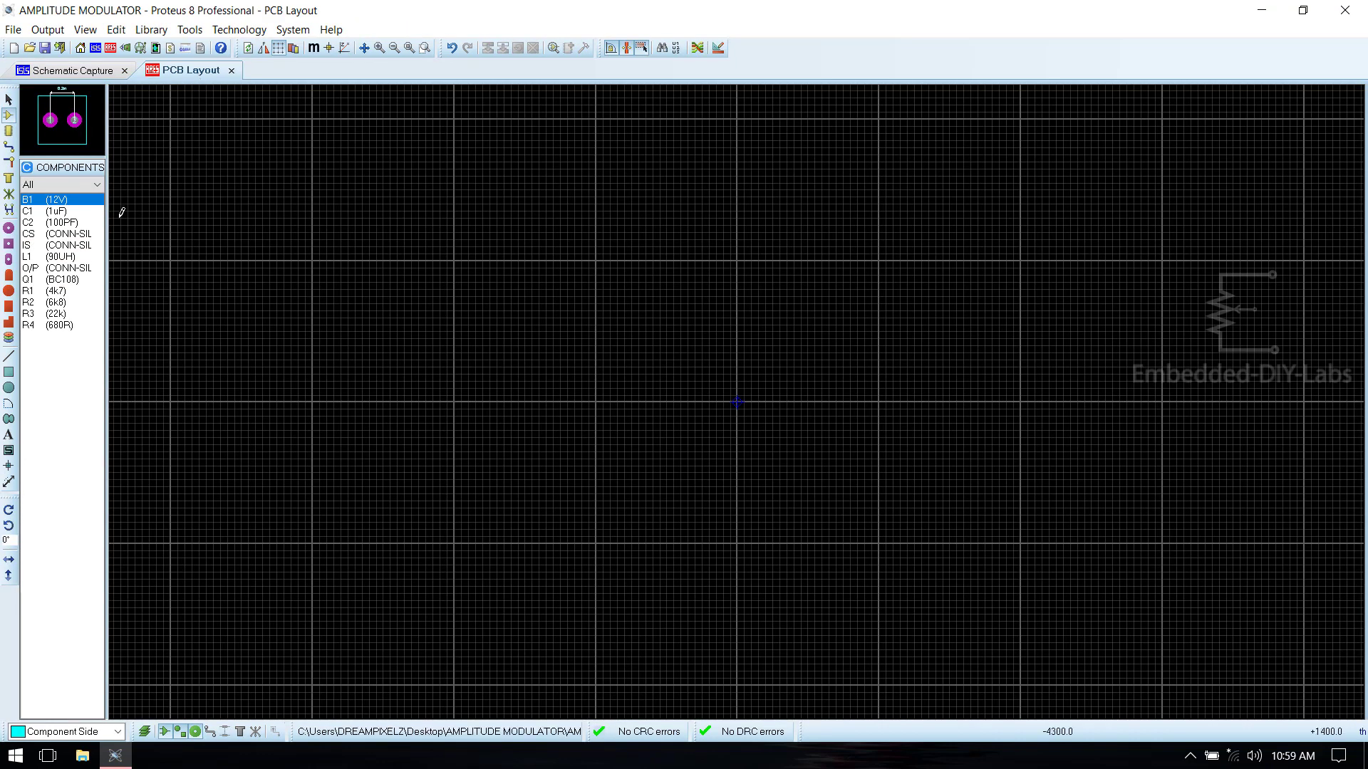
pyautogui.click(67, 246)
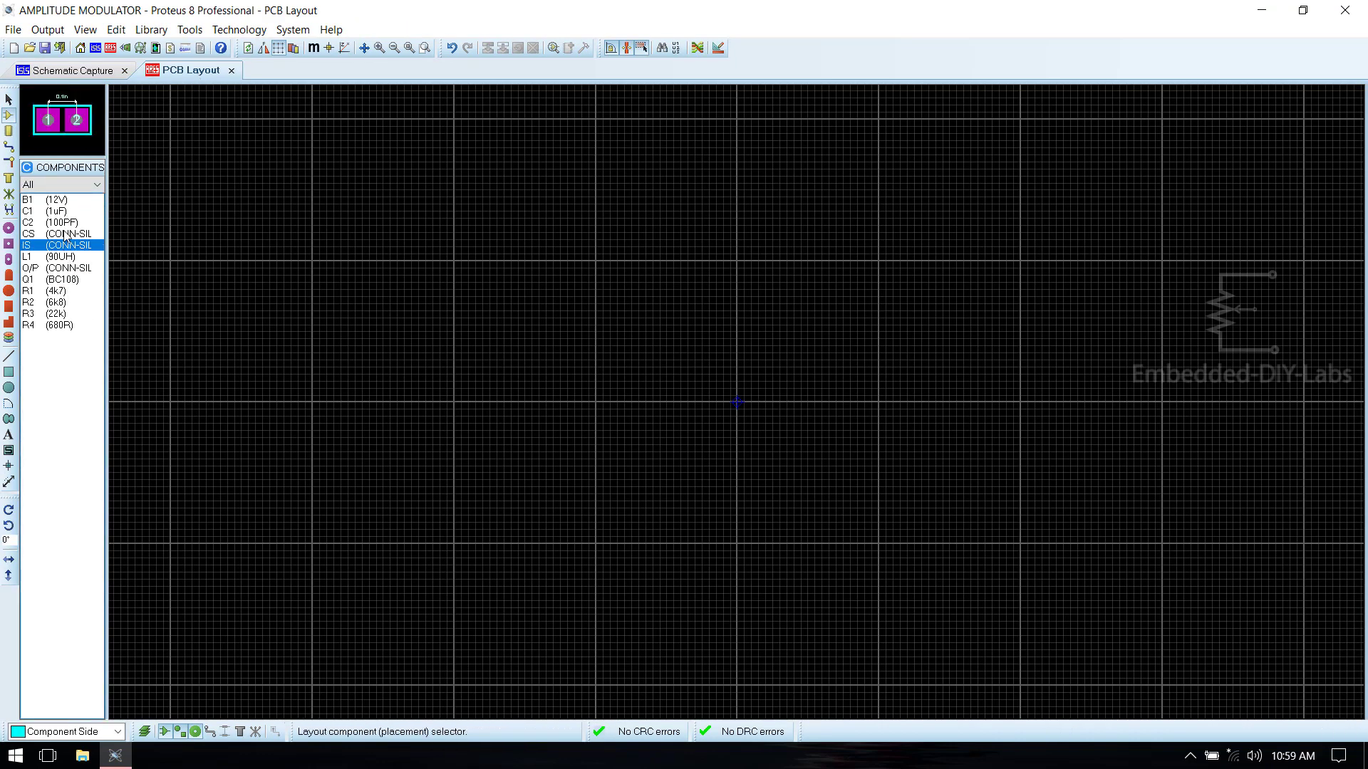
pyautogui.click(64, 234)
pyautogui.click(62, 257)
pyautogui.click(61, 267)
pyautogui.click(59, 291)
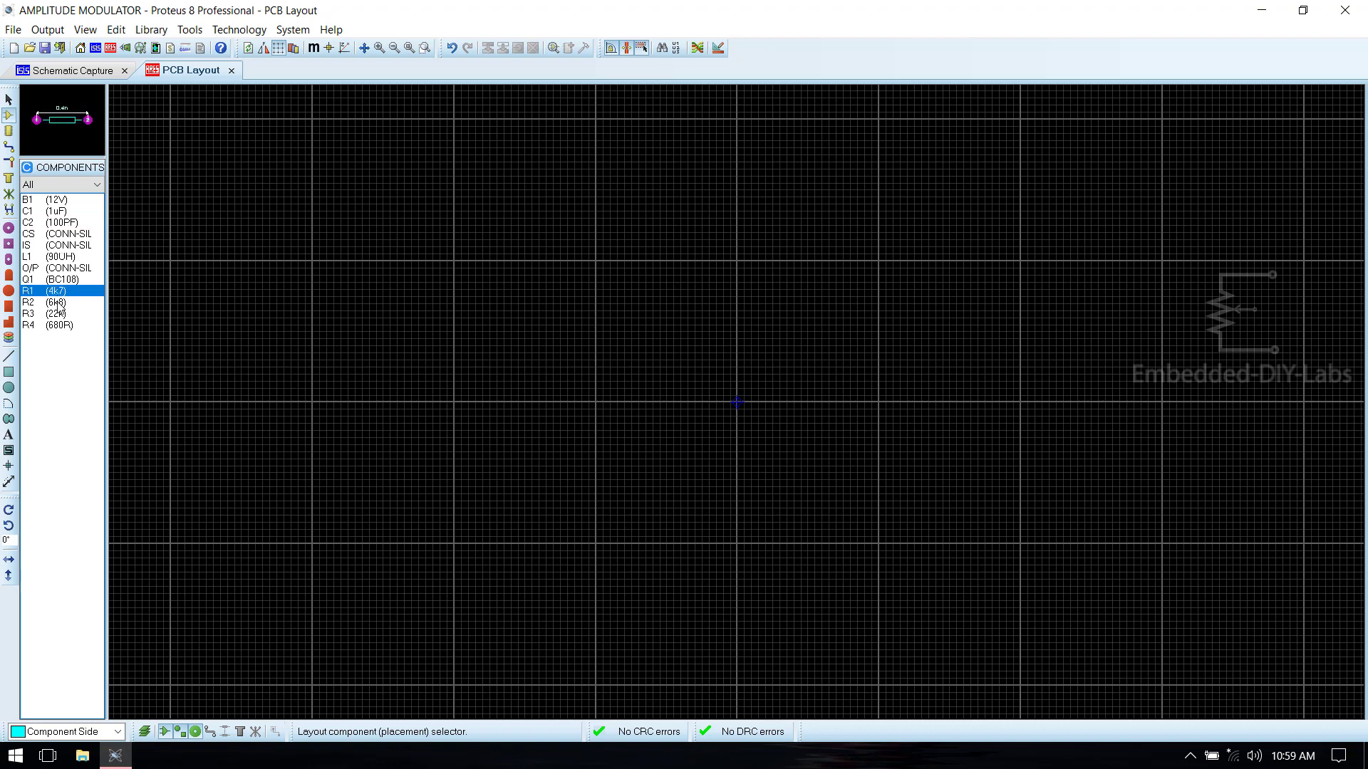
pyautogui.click(58, 303)
pyautogui.click(57, 314)
pyautogui.click(57, 325)
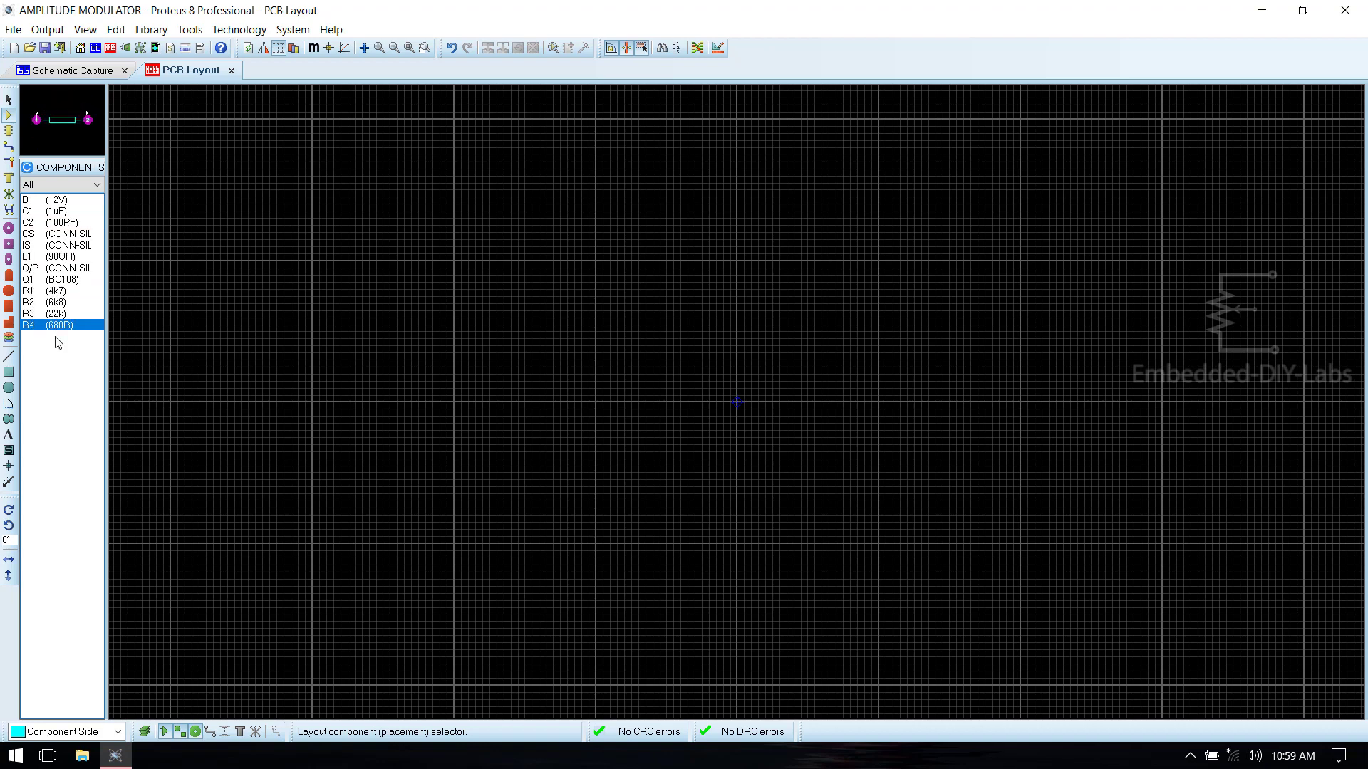
# Export the current schematic sheet as a PDF named PCB CIRCUIT in the AMPLITUDE MODULATOR folder.
pyautogui.click(84, 72)
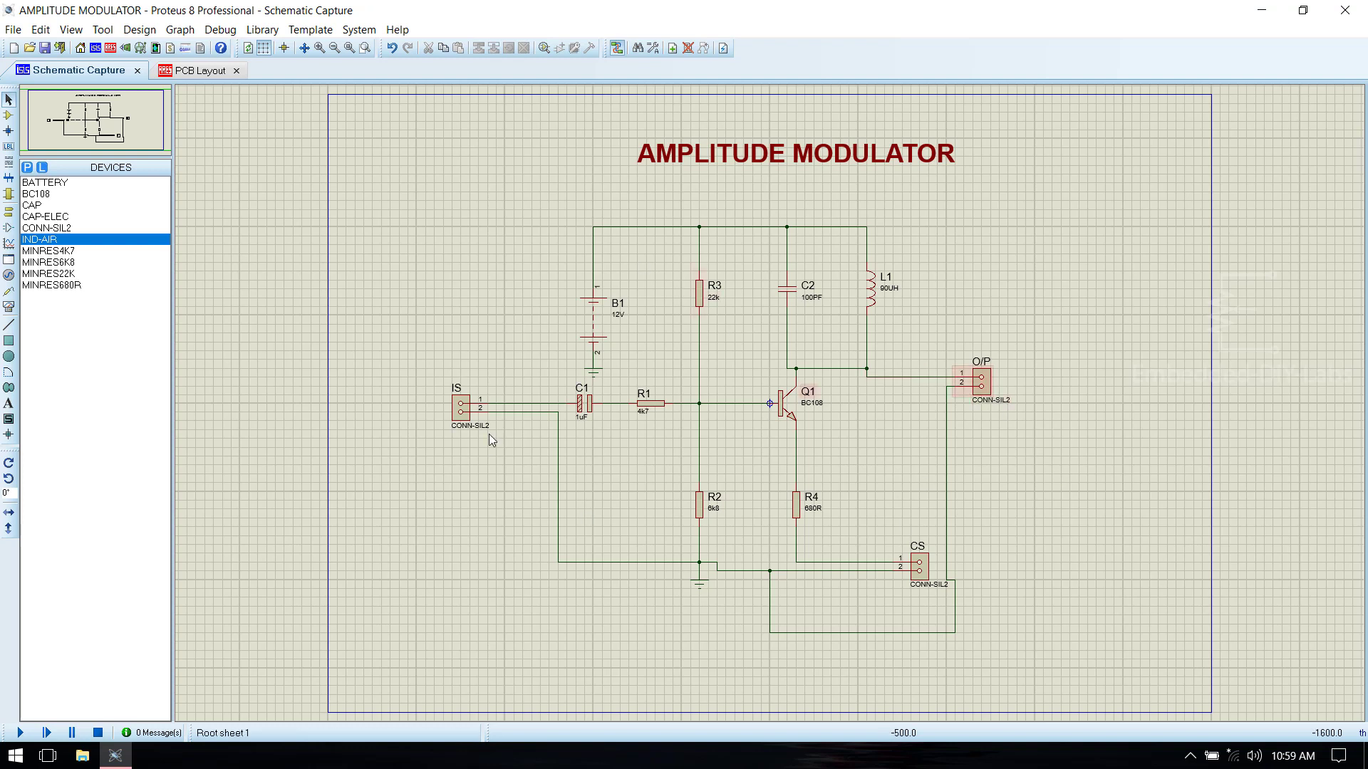
pyautogui.click(13, 29)
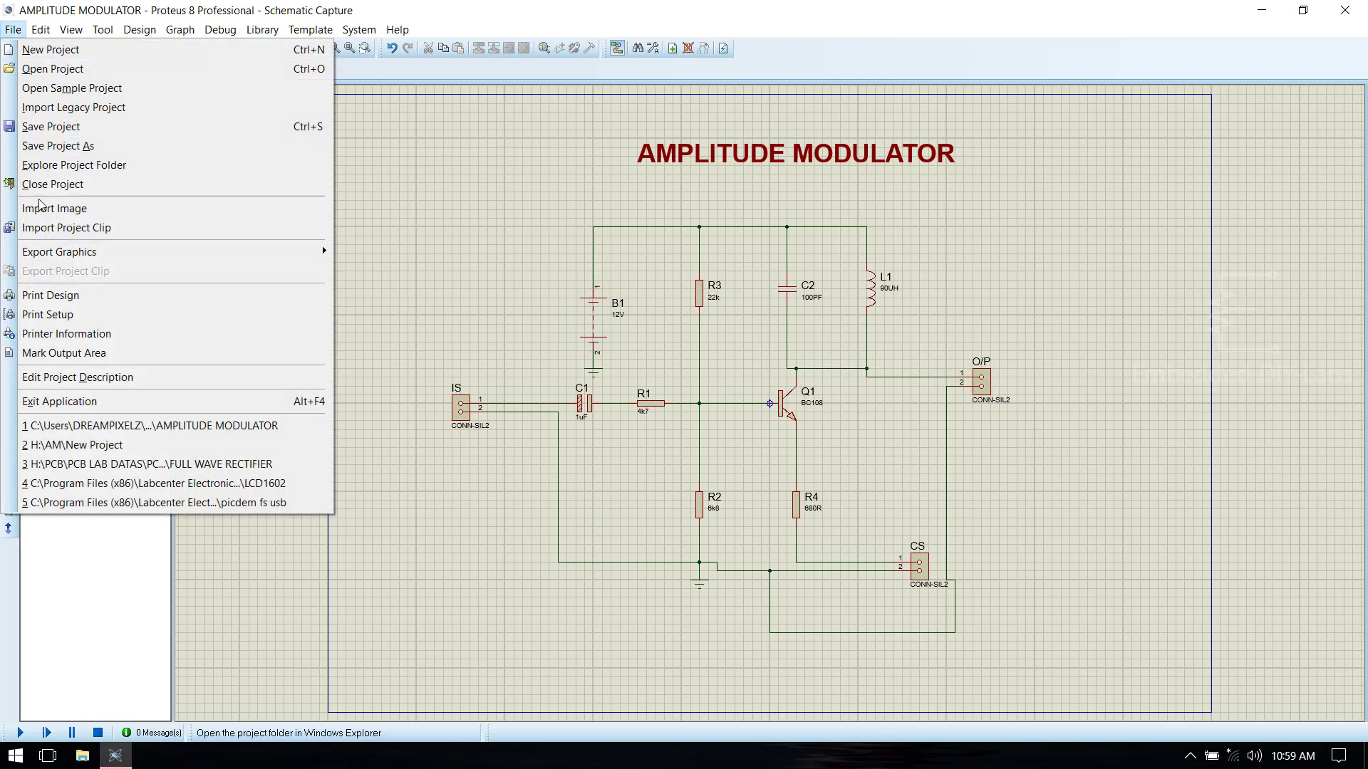
pyautogui.moveTo(147, 256)
pyautogui.click(414, 331)
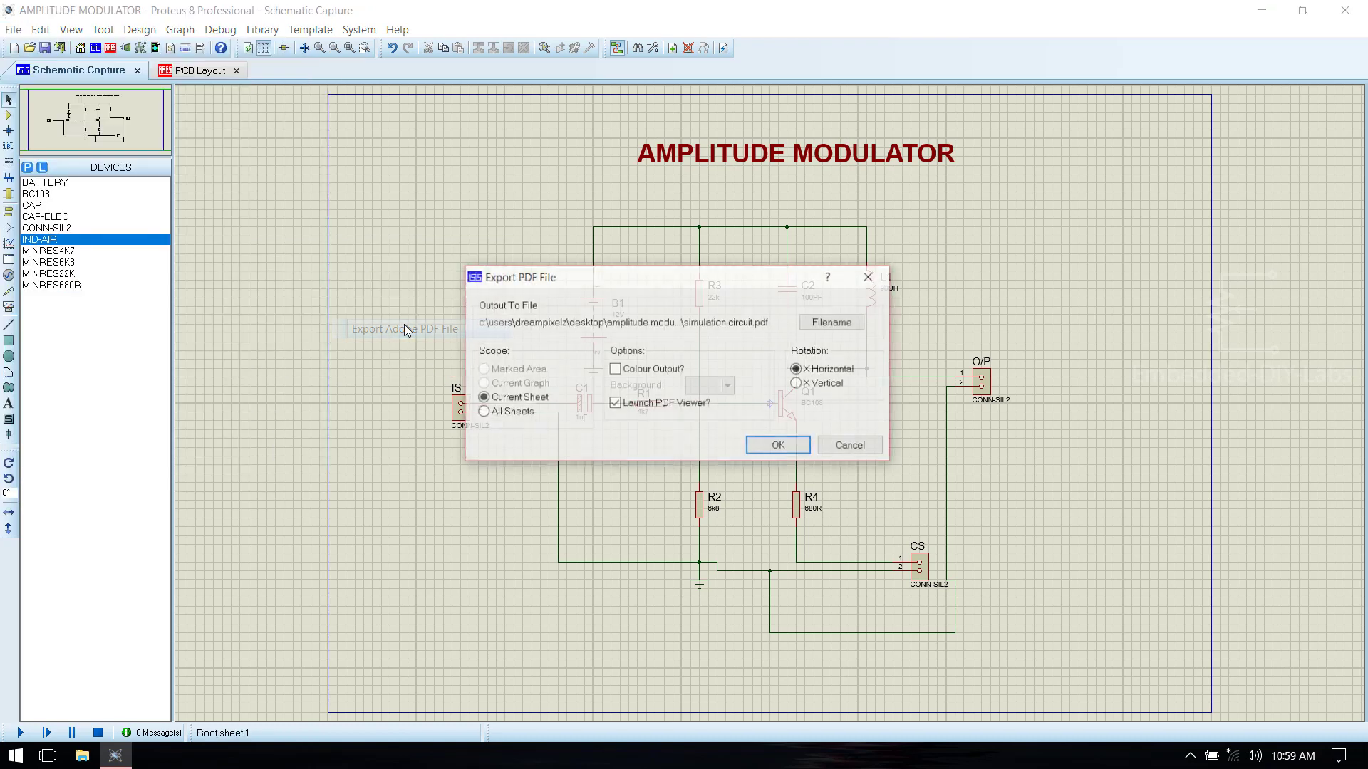
pyautogui.click(833, 322)
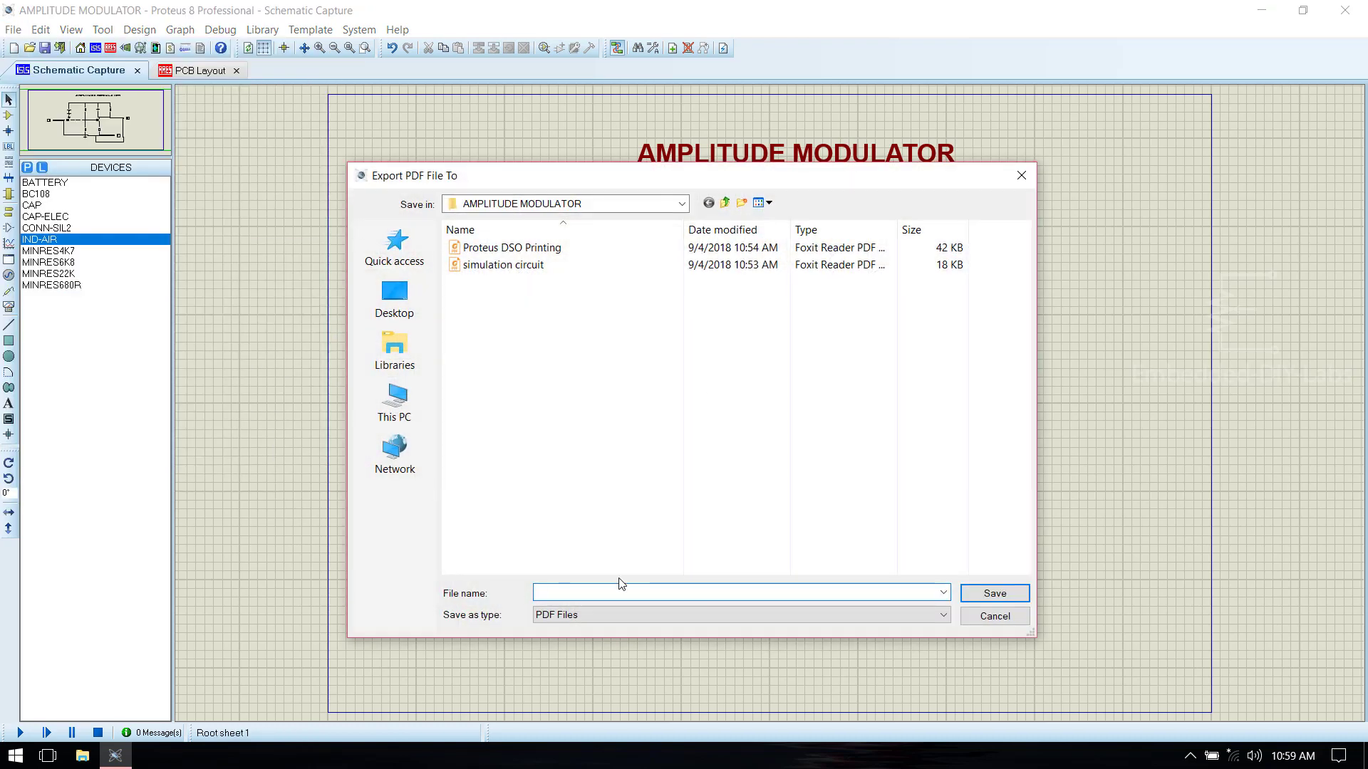
pyautogui.write('PCB CIRCUIT')
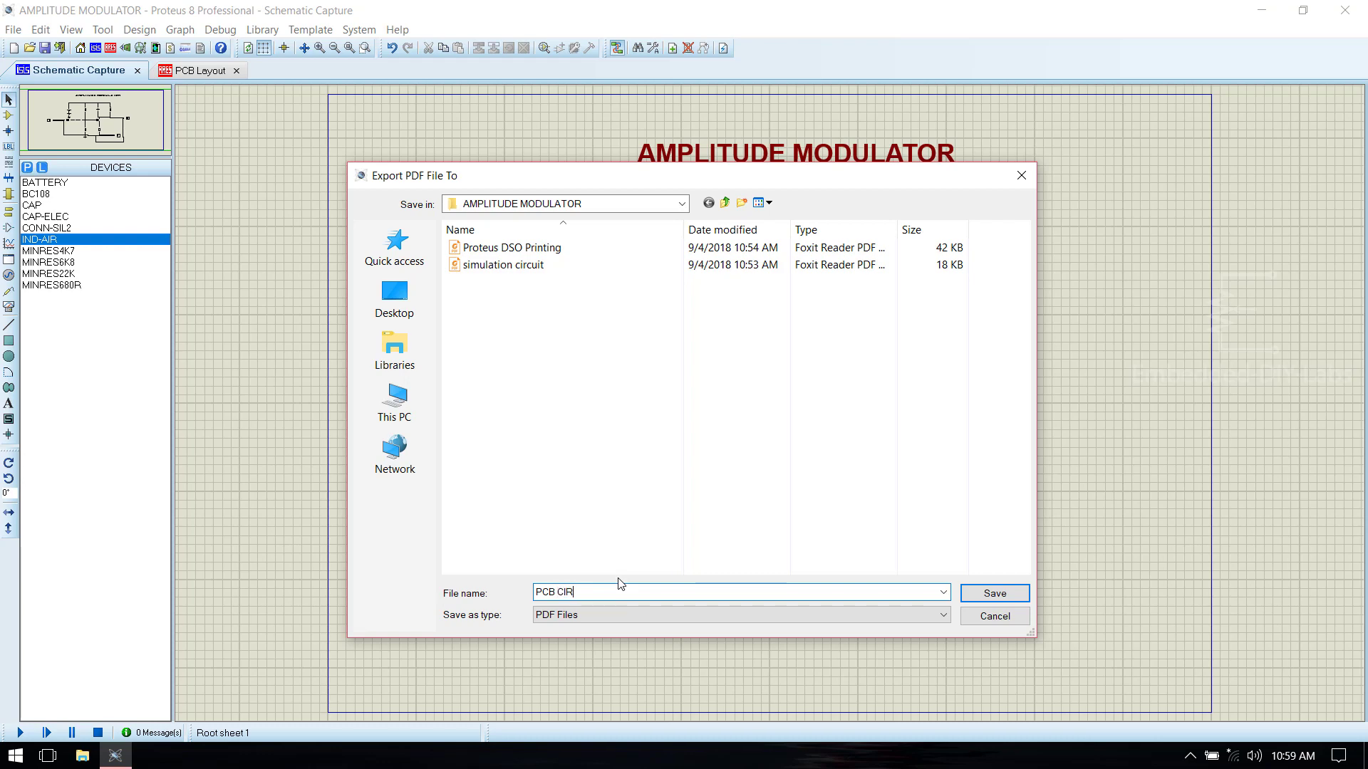
pyautogui.click(1015, 597)
pyautogui.click(793, 446)
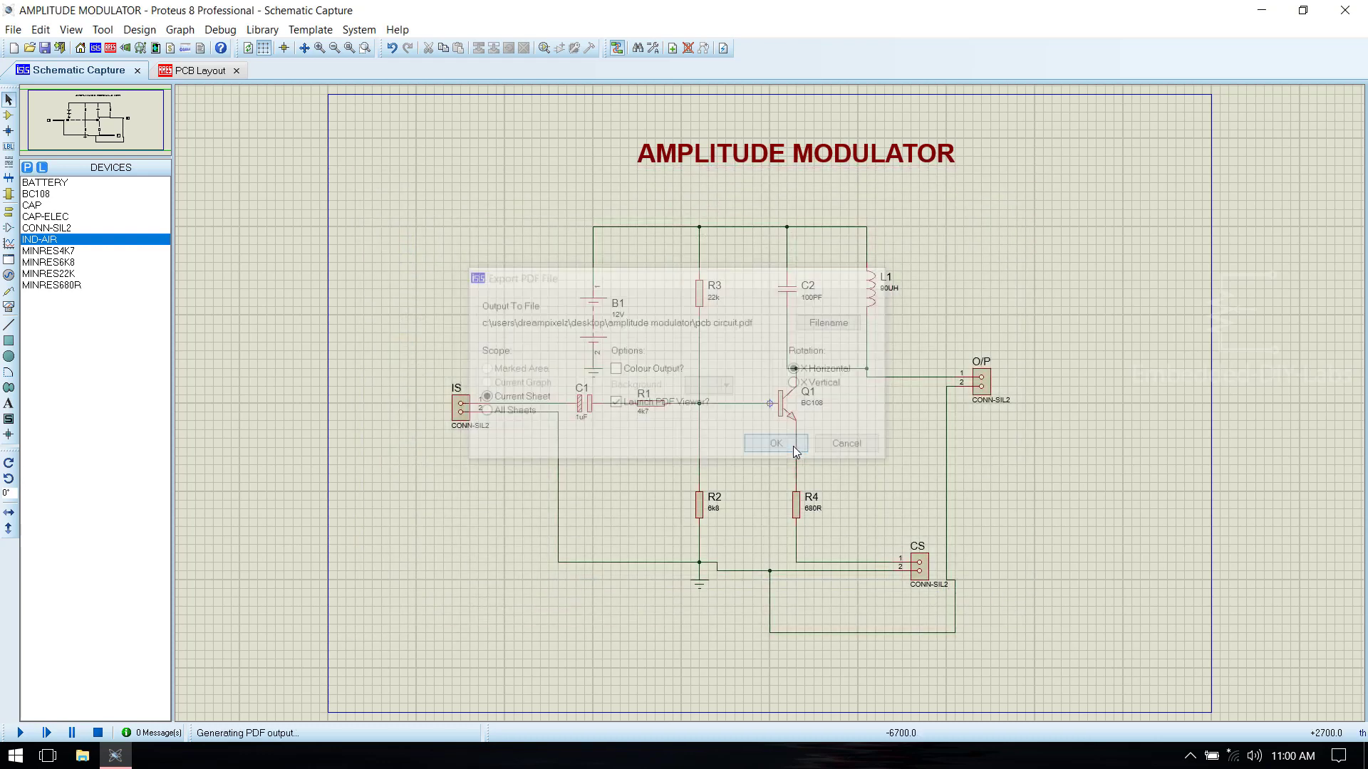
# Review the whole circuit in the exported PDF and close the PDF viewer.
pyautogui.scroll(-3, 852, 526)
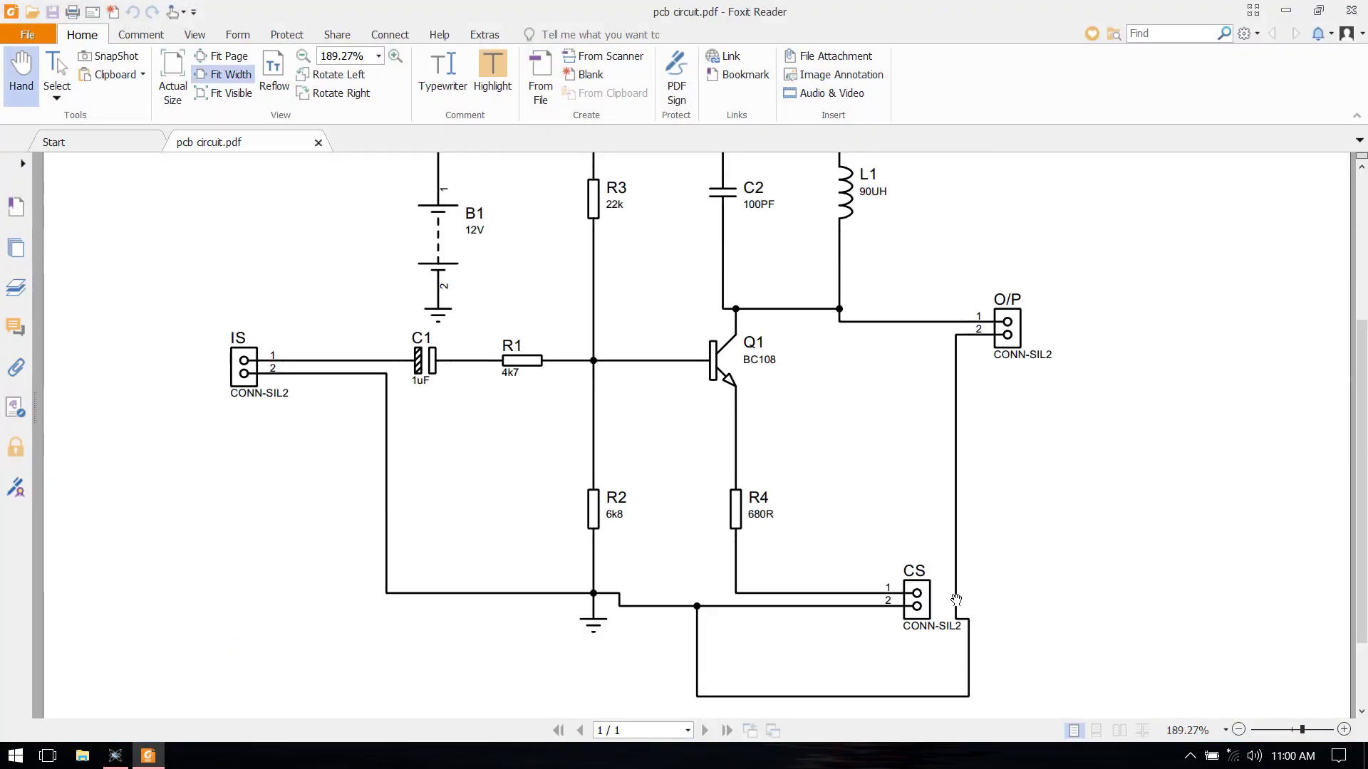
pyautogui.scroll(3, 956, 599)
pyautogui.scroll(-2, 956, 600)
pyautogui.scroll(3, 956, 600)
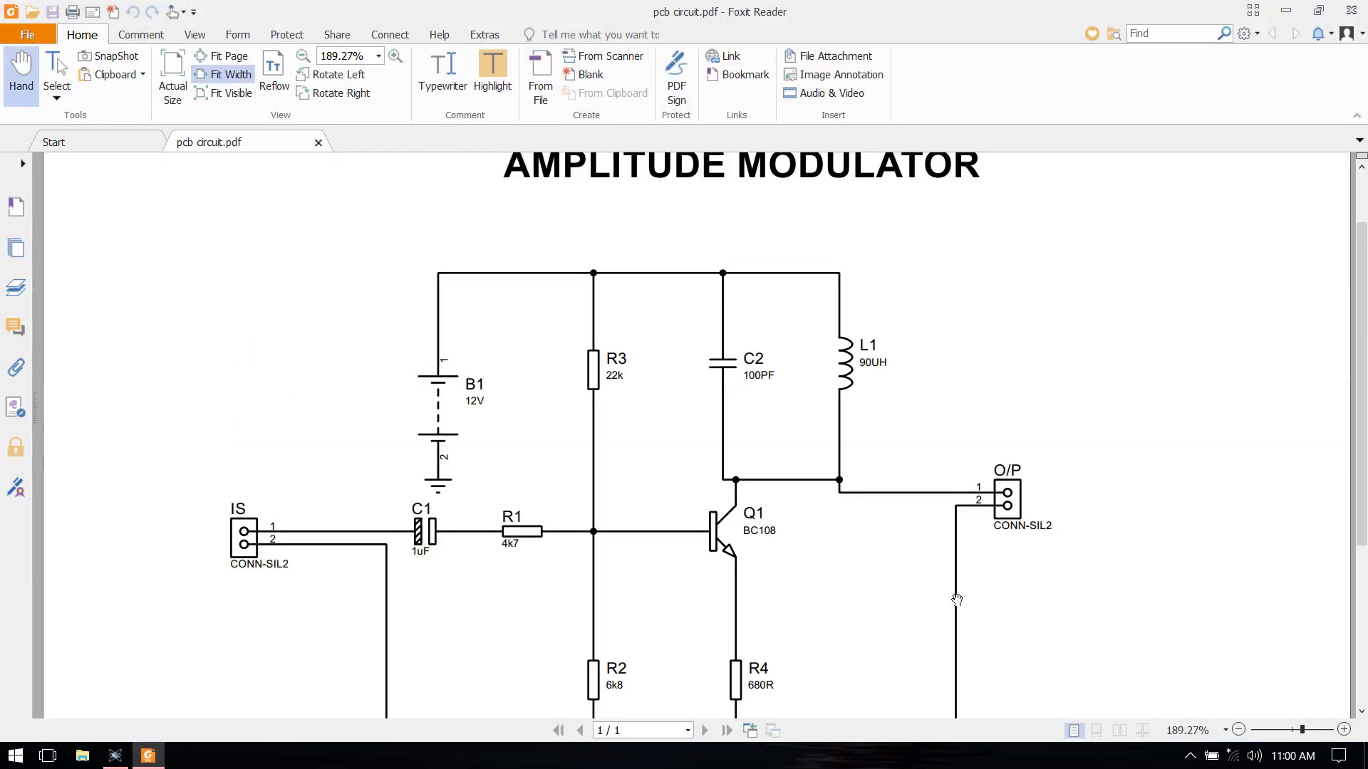
pyautogui.scroll(-4, 1140, 525)
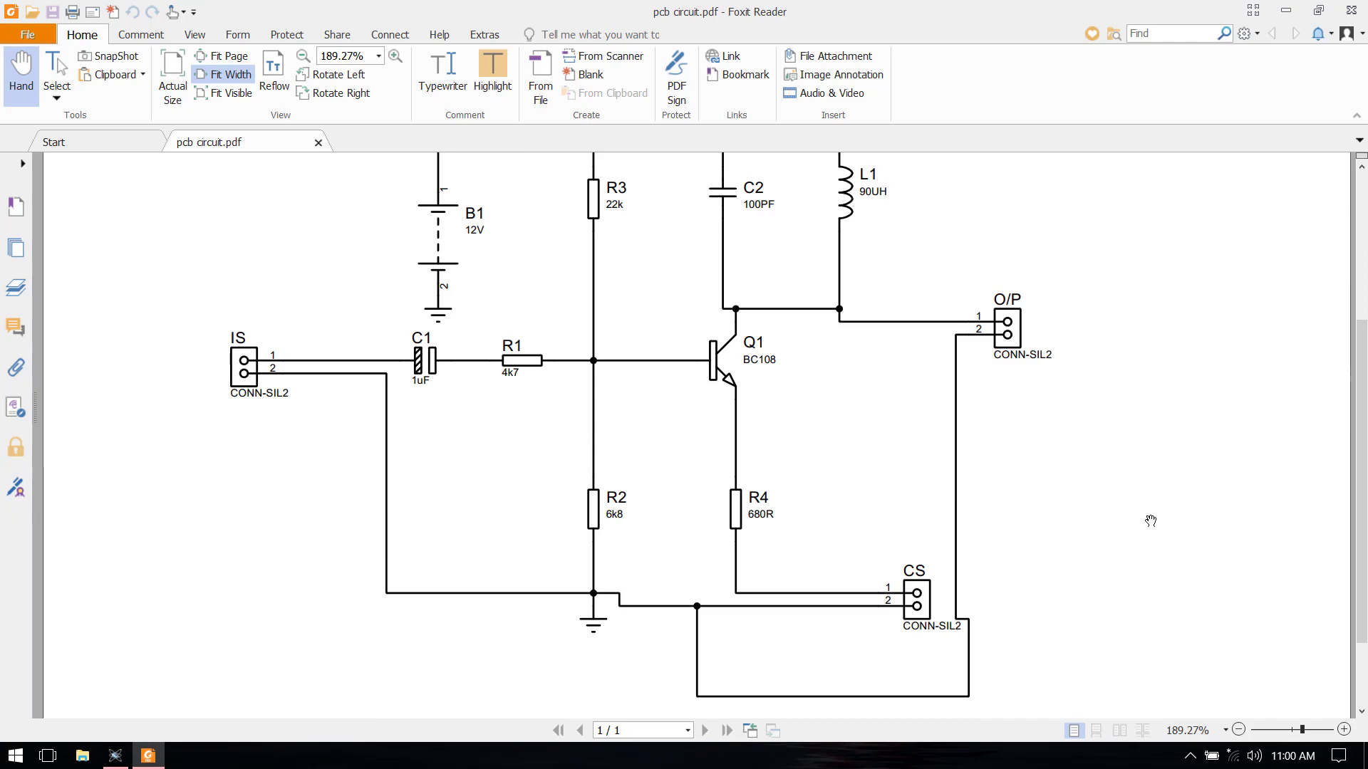
pyautogui.click(1351, 10)
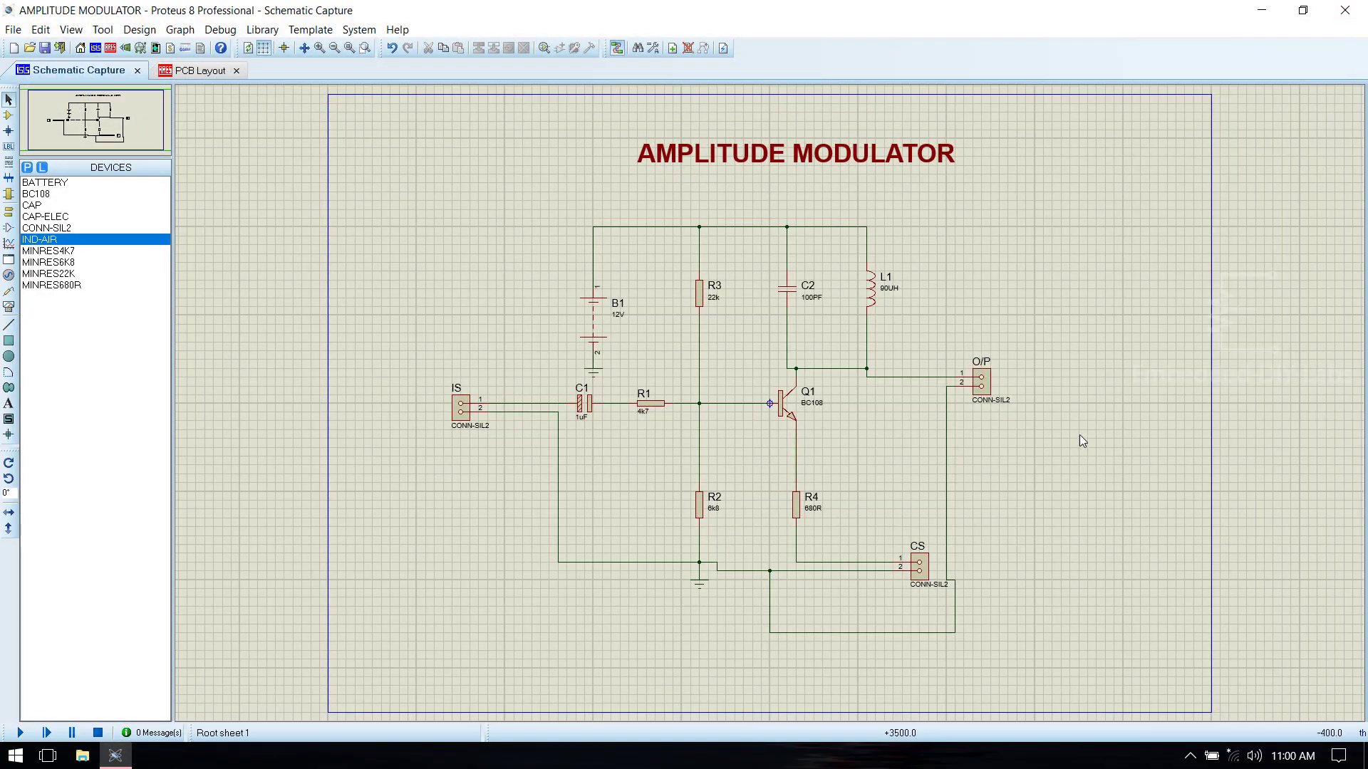
# Label the ground terminals below battery B1 and resistor R2 as GND, and return to the PCB layout.
pyautogui.doubleClick(595, 372)
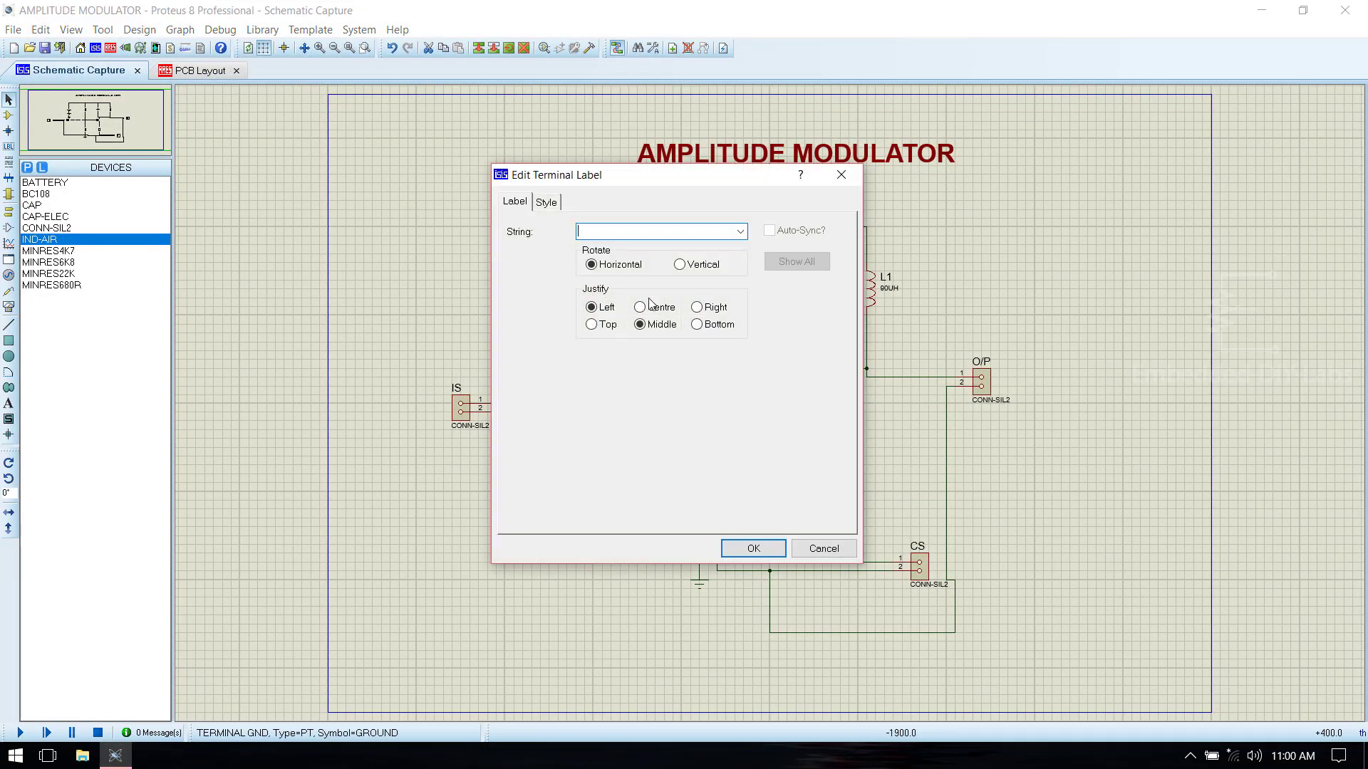
pyautogui.click(740, 232)
pyautogui.click(716, 255)
pyautogui.click(728, 549)
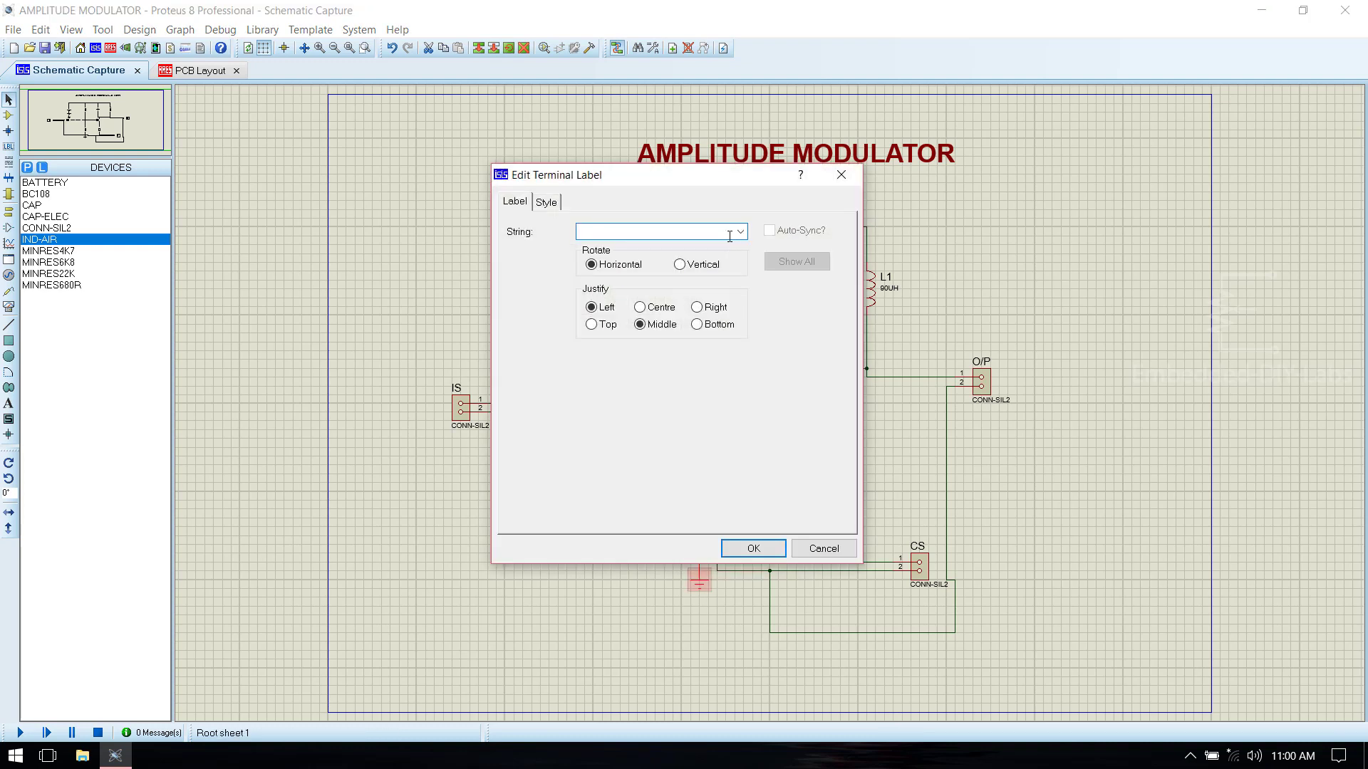
pyautogui.click(740, 231)
pyautogui.click(734, 245)
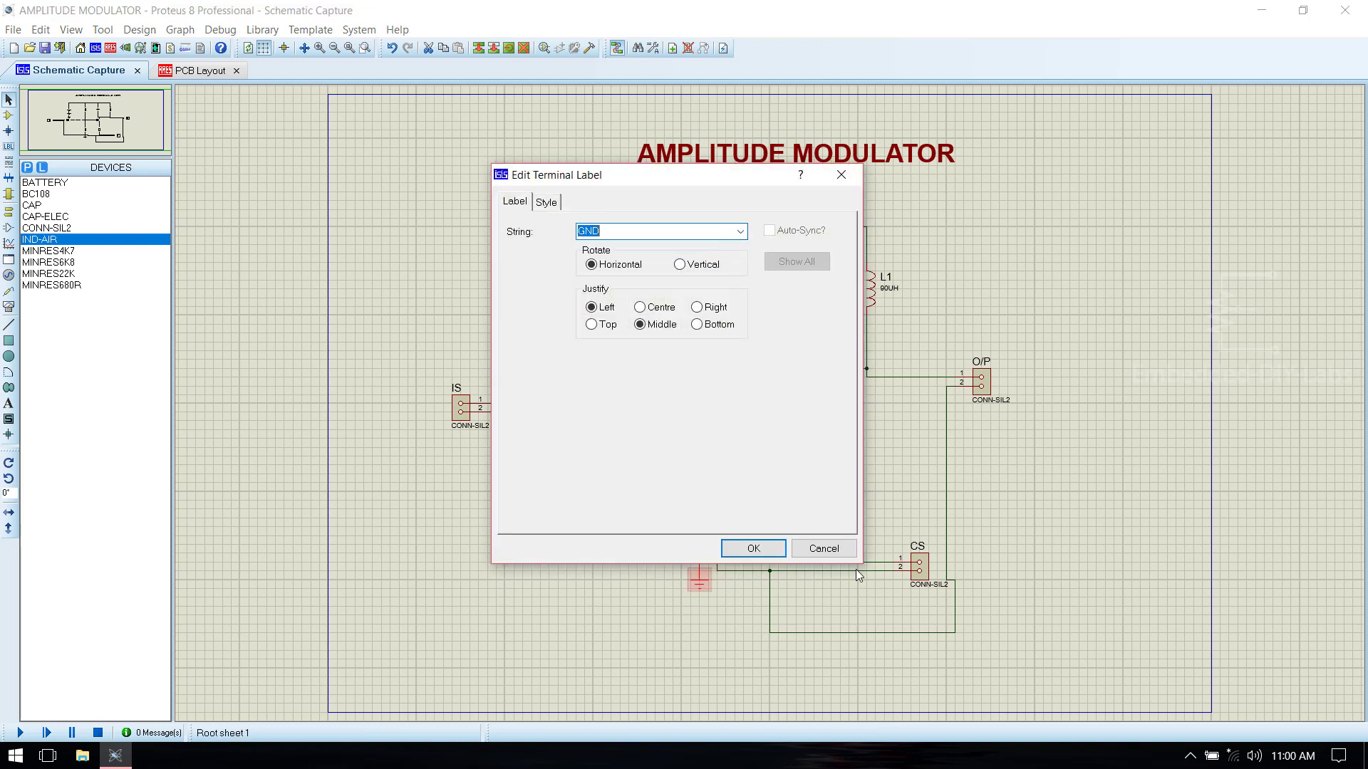
pyautogui.click(754, 548)
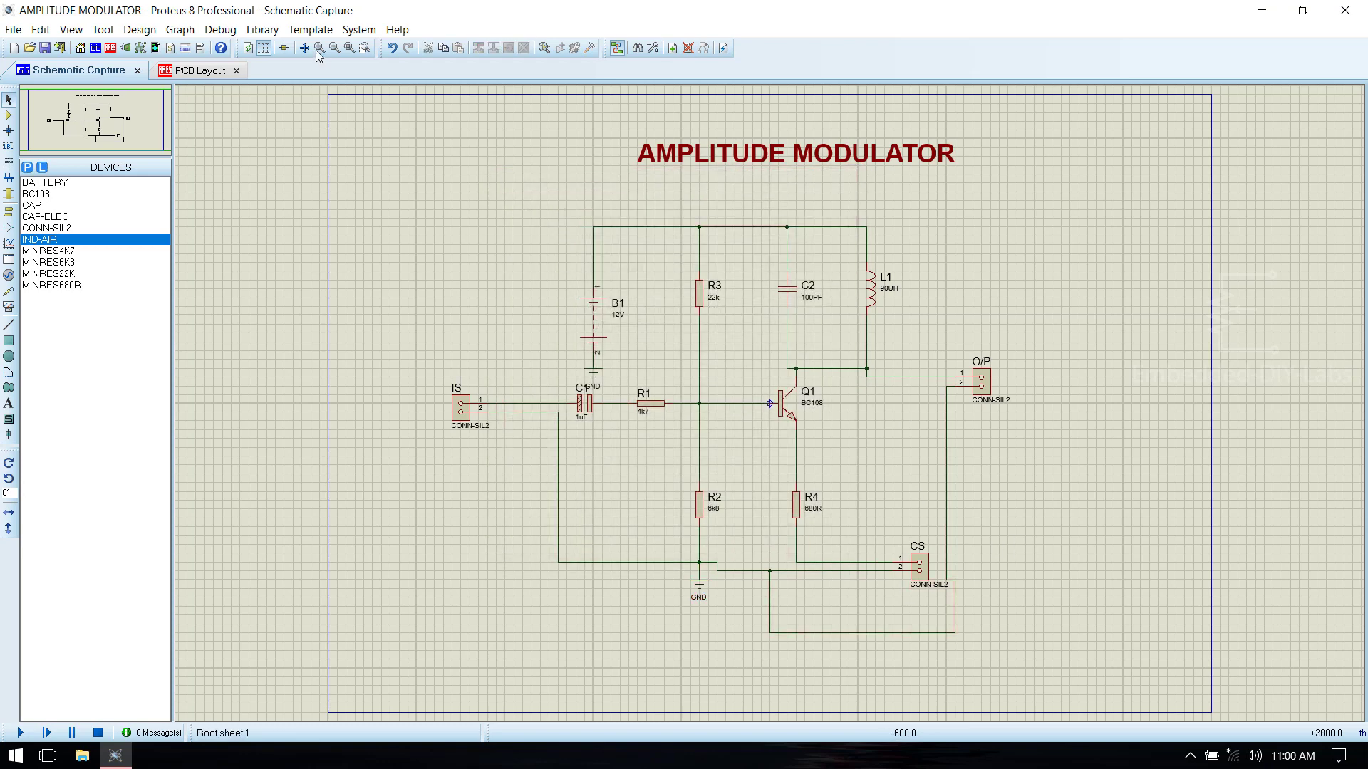
pyautogui.click(200, 73)
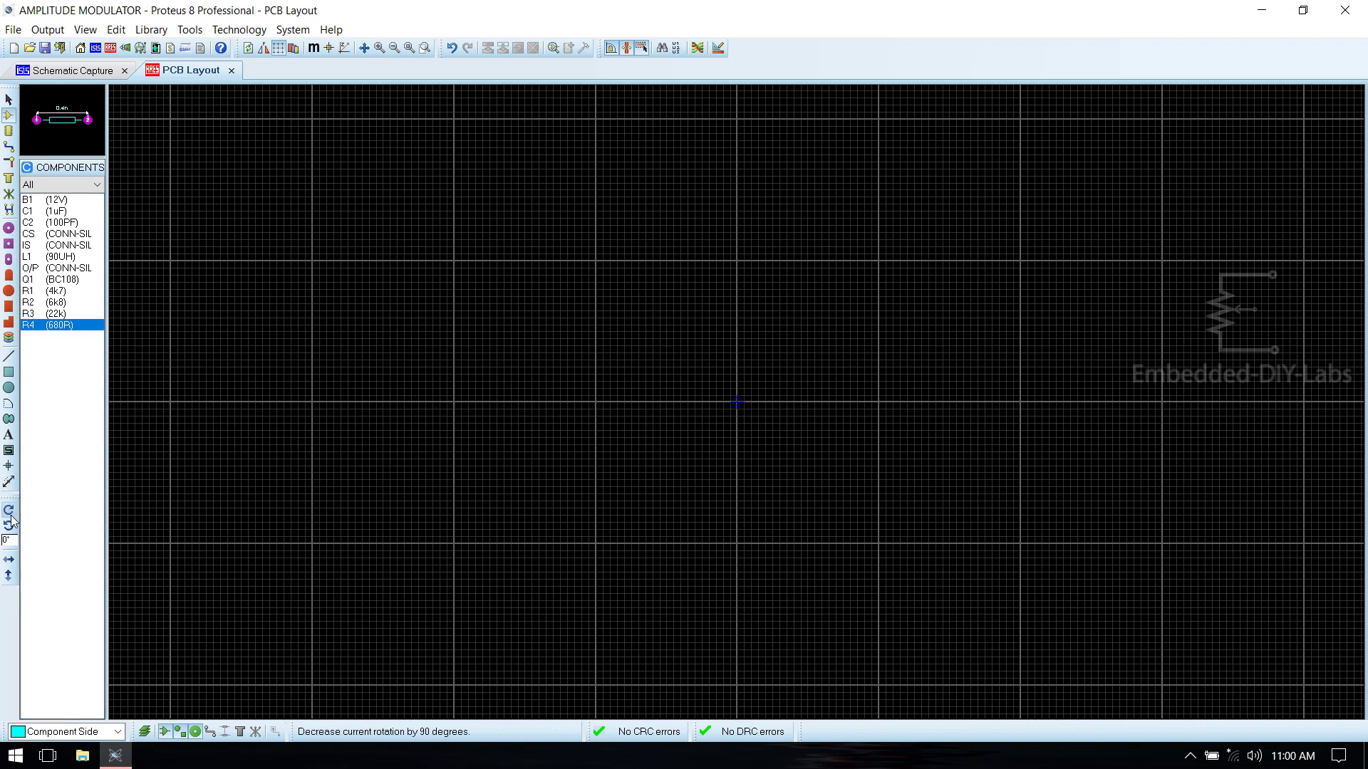
# Draw a rectangular board outline about 3 in wide and 2 in high on the Board Edge layer.
pyautogui.click(9, 373)
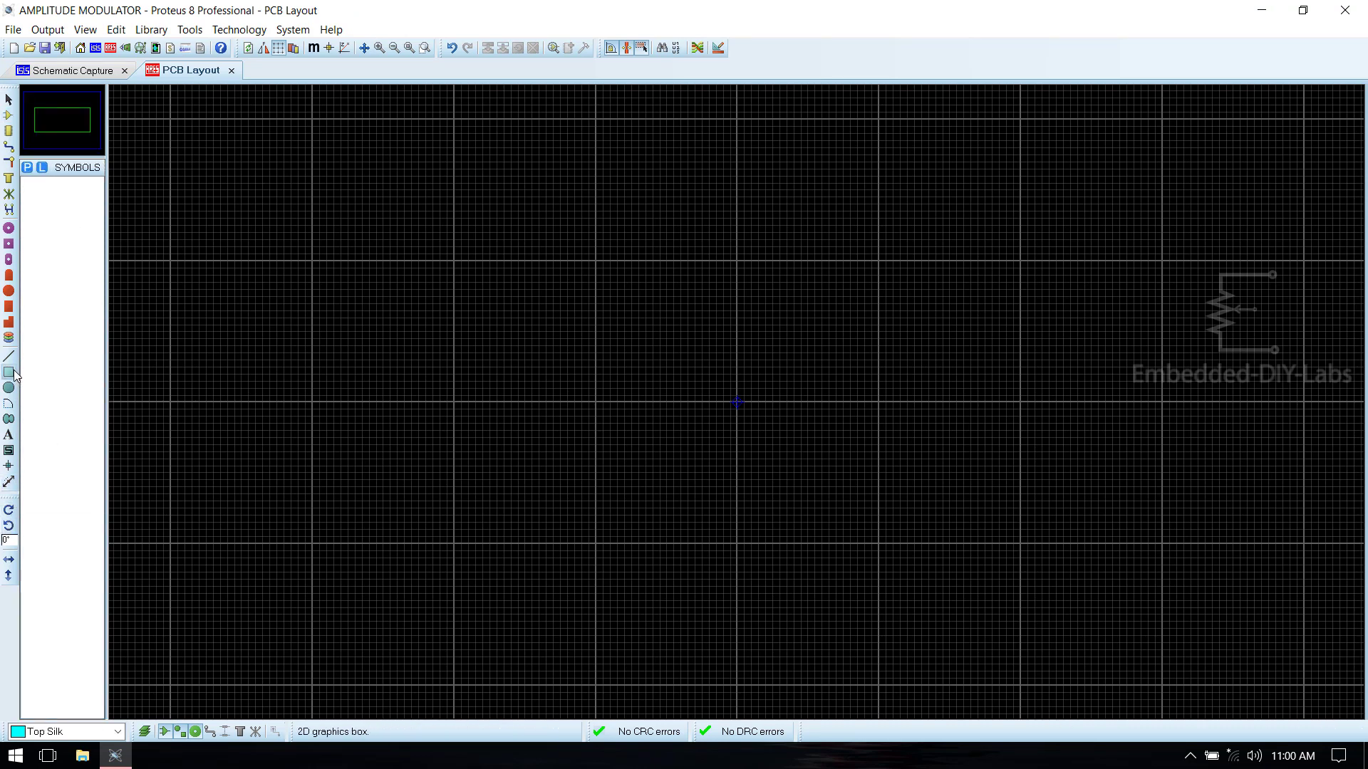
pyautogui.click(71, 731)
pyautogui.click(68, 709)
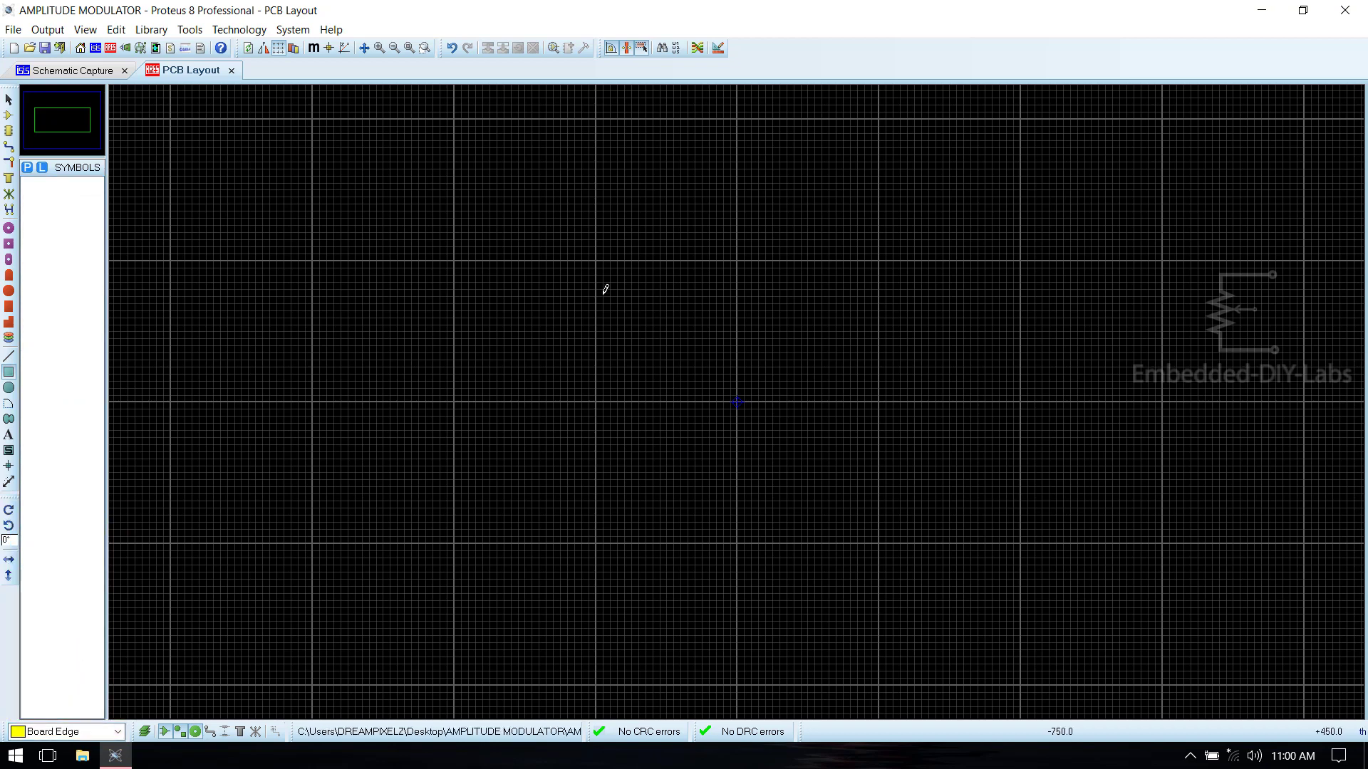
pyautogui.moveTo(597, 261); pyautogui.dragTo(1022, 539)
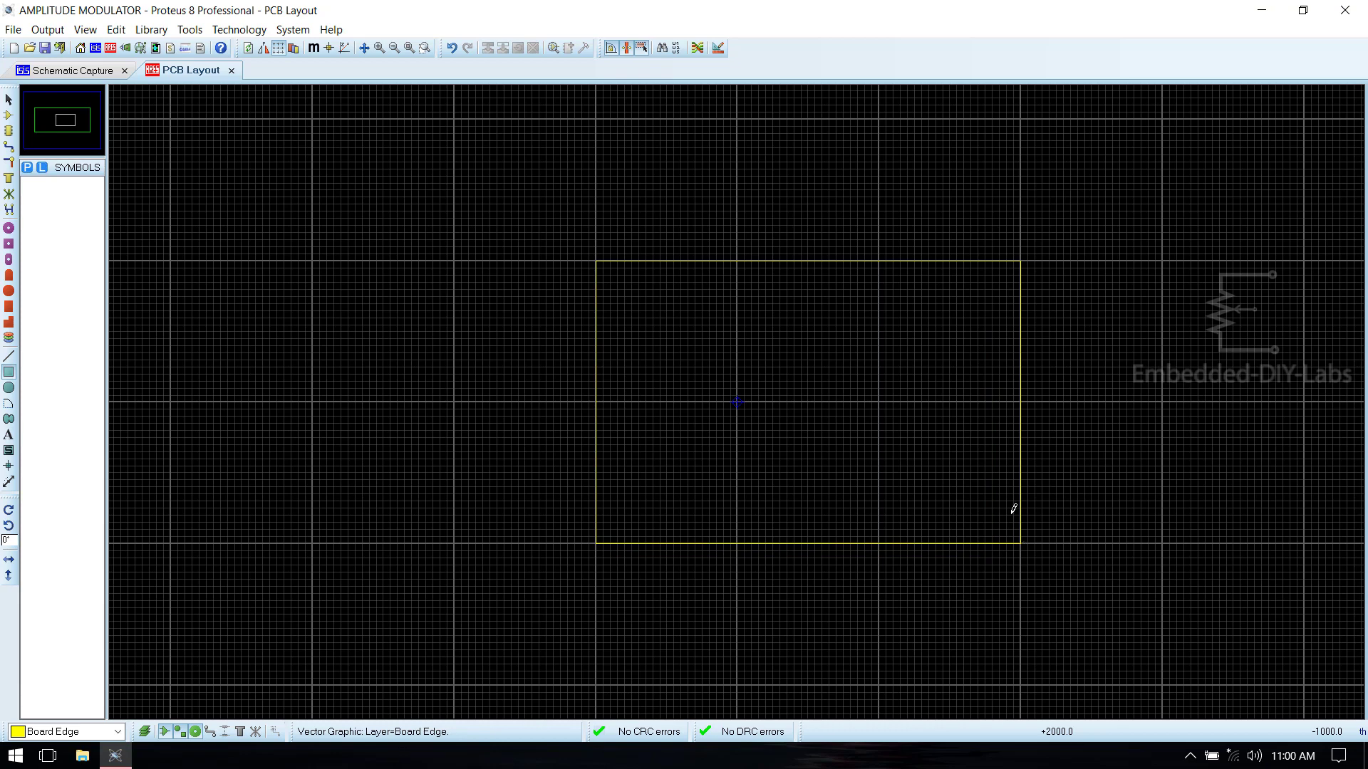
# Stop the board outline's style from following the global setting and set its line width to 20th for this graphic only.
pyautogui.rightClick(973, 257)
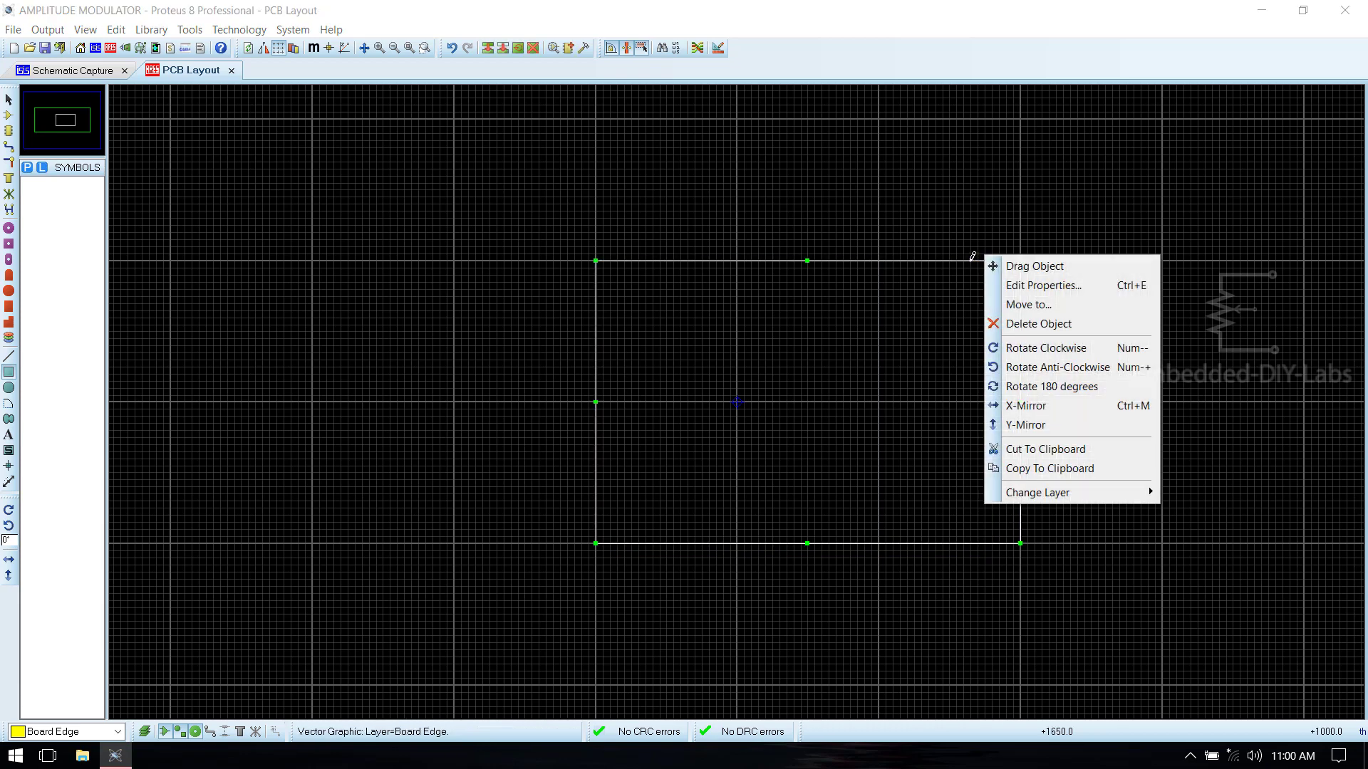
pyautogui.click(1033, 286)
pyautogui.click(707, 349)
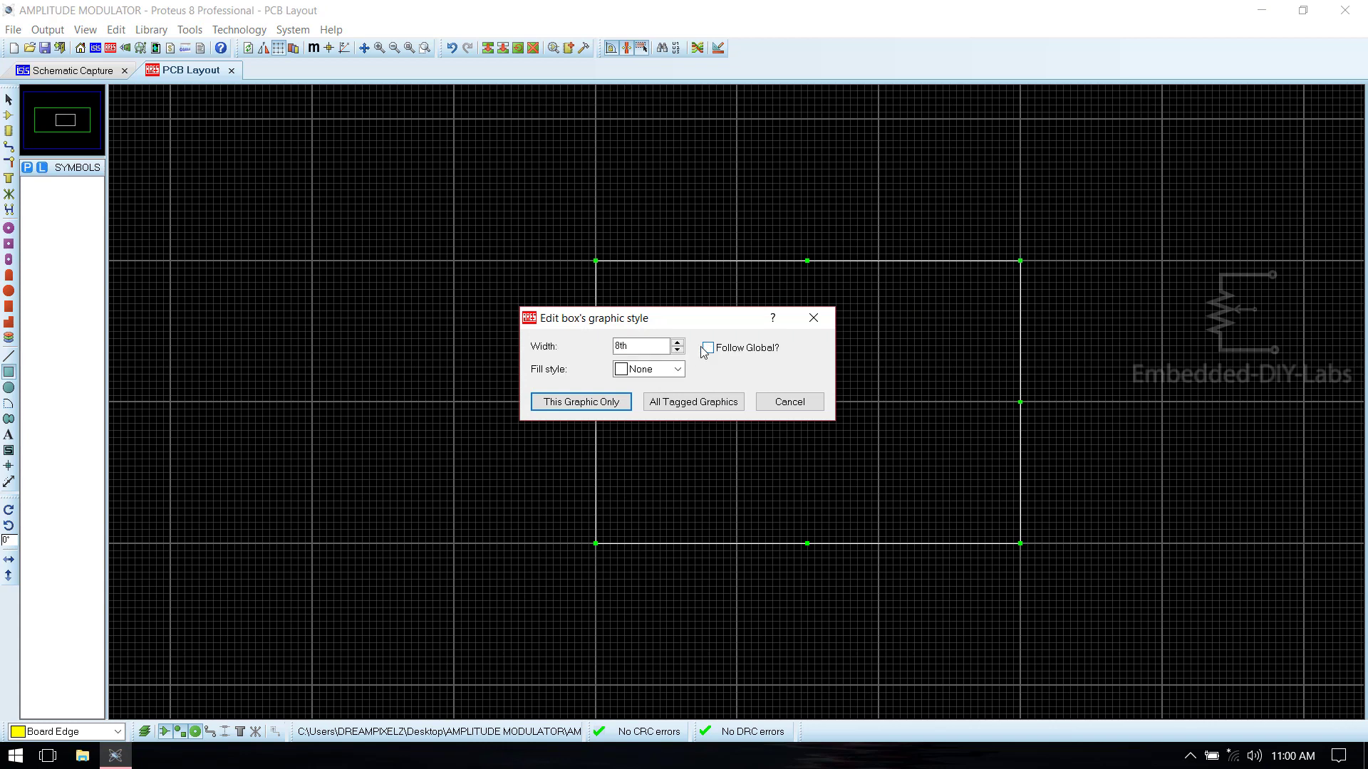
pyautogui.click(625, 345)
pyautogui.moveTo(621, 344); pyautogui.dragTo(602, 343)
pyautogui.write('20')
pyautogui.click(564, 403)
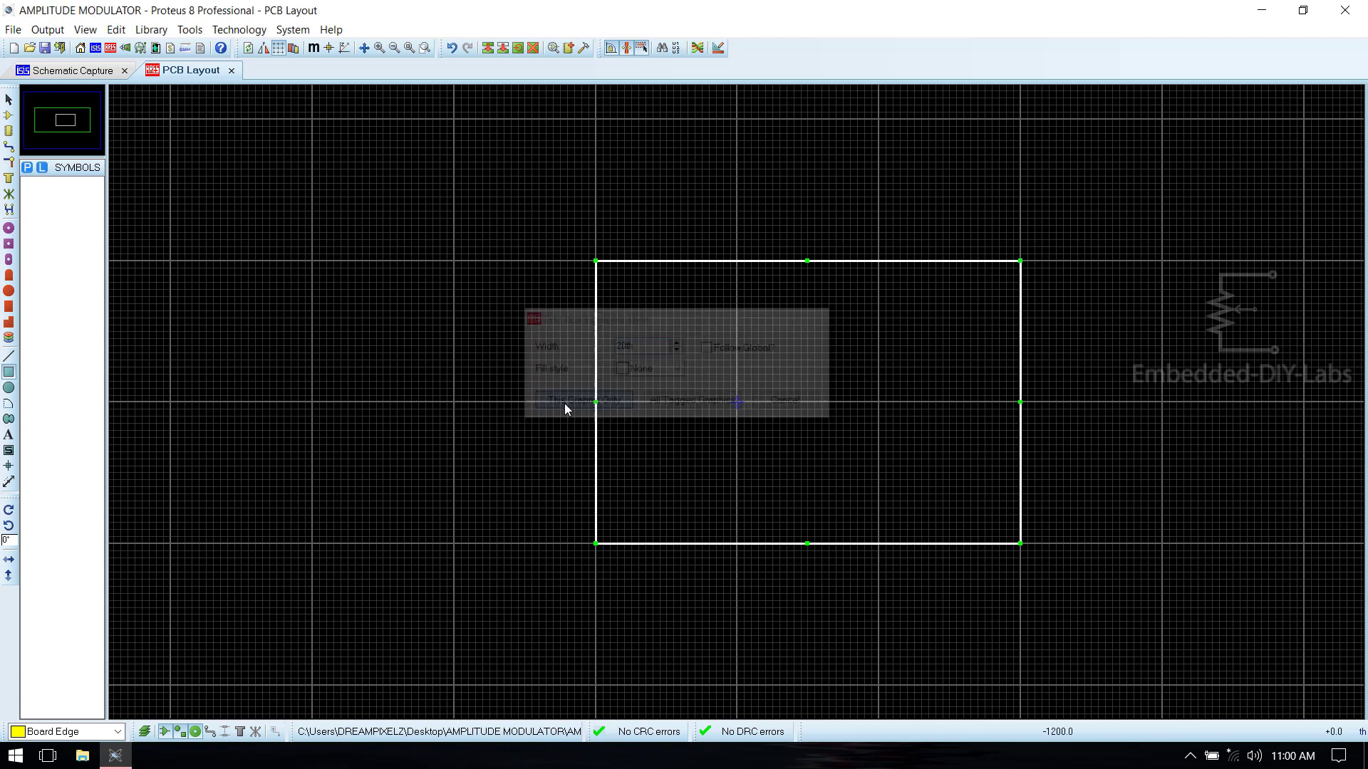
# Auto-place all the components inside the board outline, including resistor R4.
pyautogui.click(8, 115)
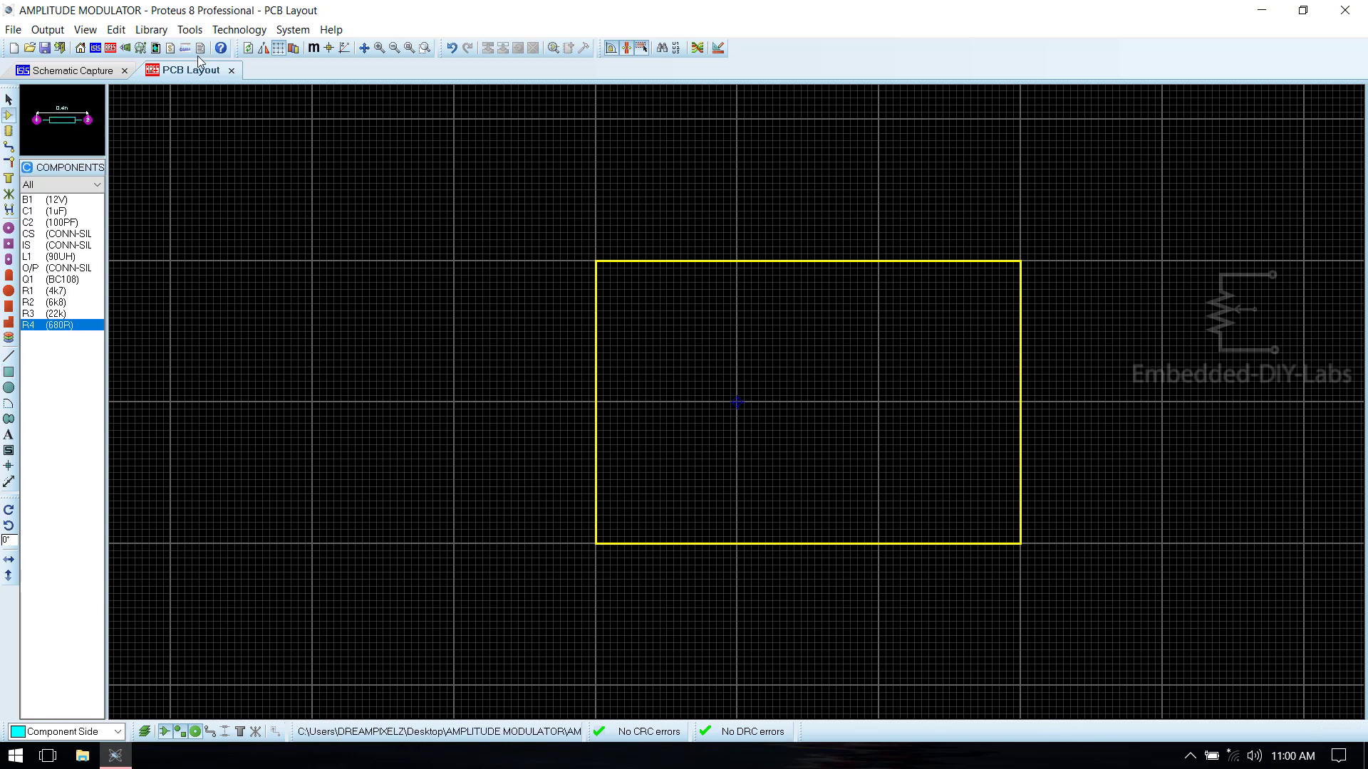
pyautogui.click(180, 31)
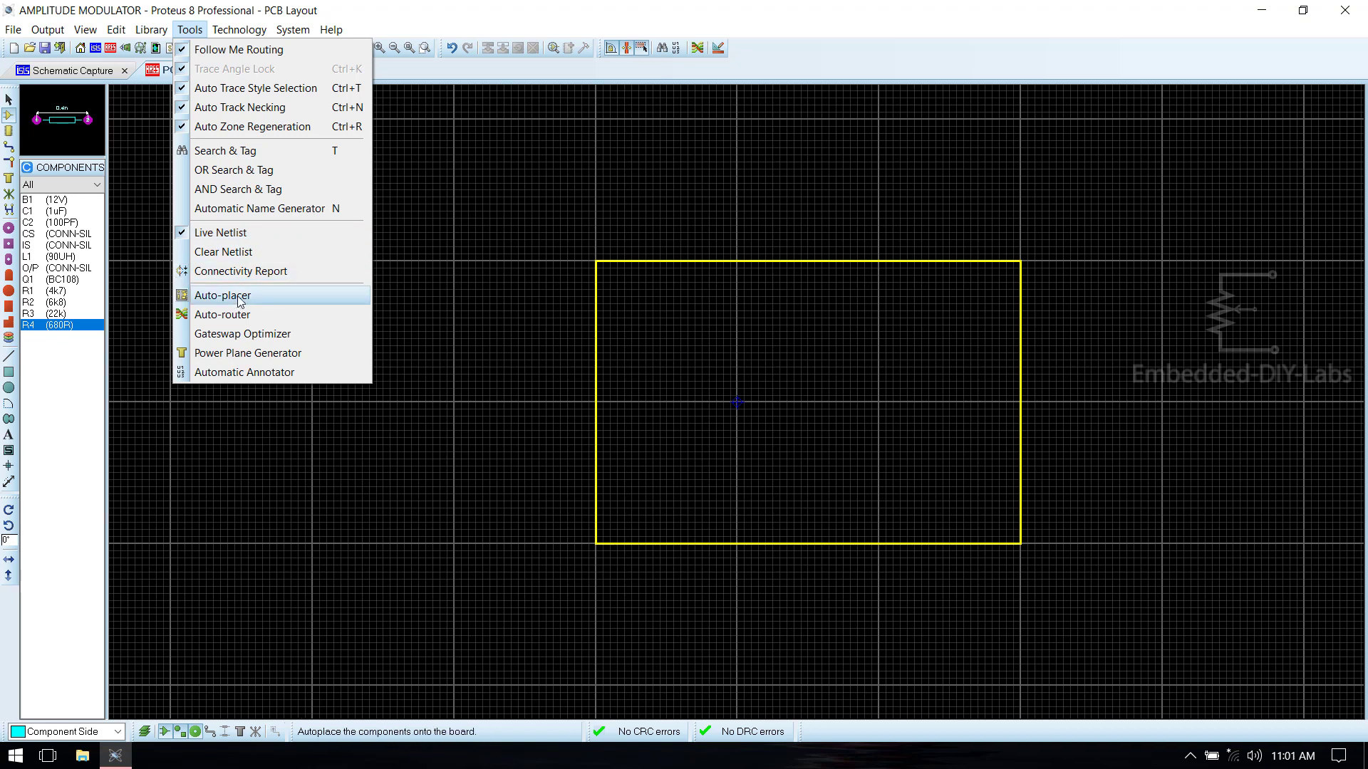
pyautogui.click(239, 302)
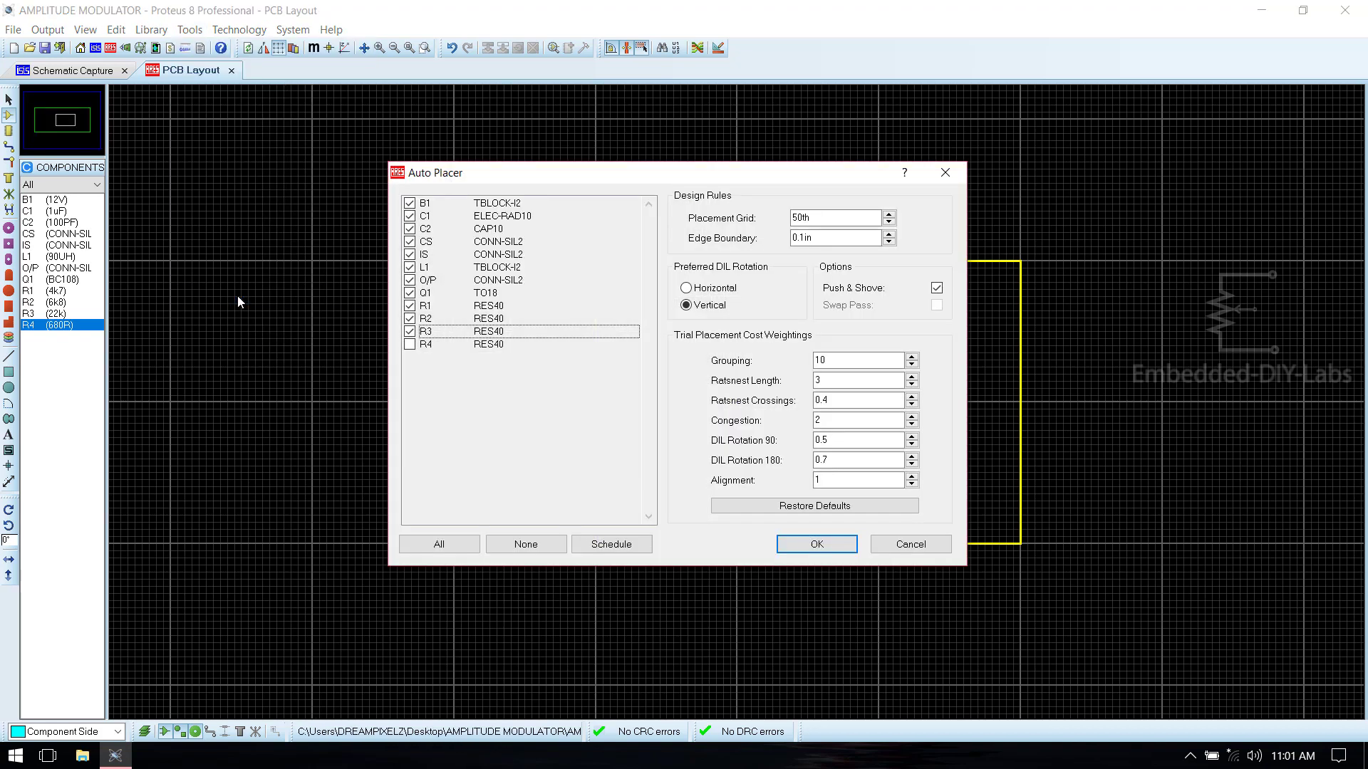
pyautogui.click(410, 345)
pyautogui.click(819, 543)
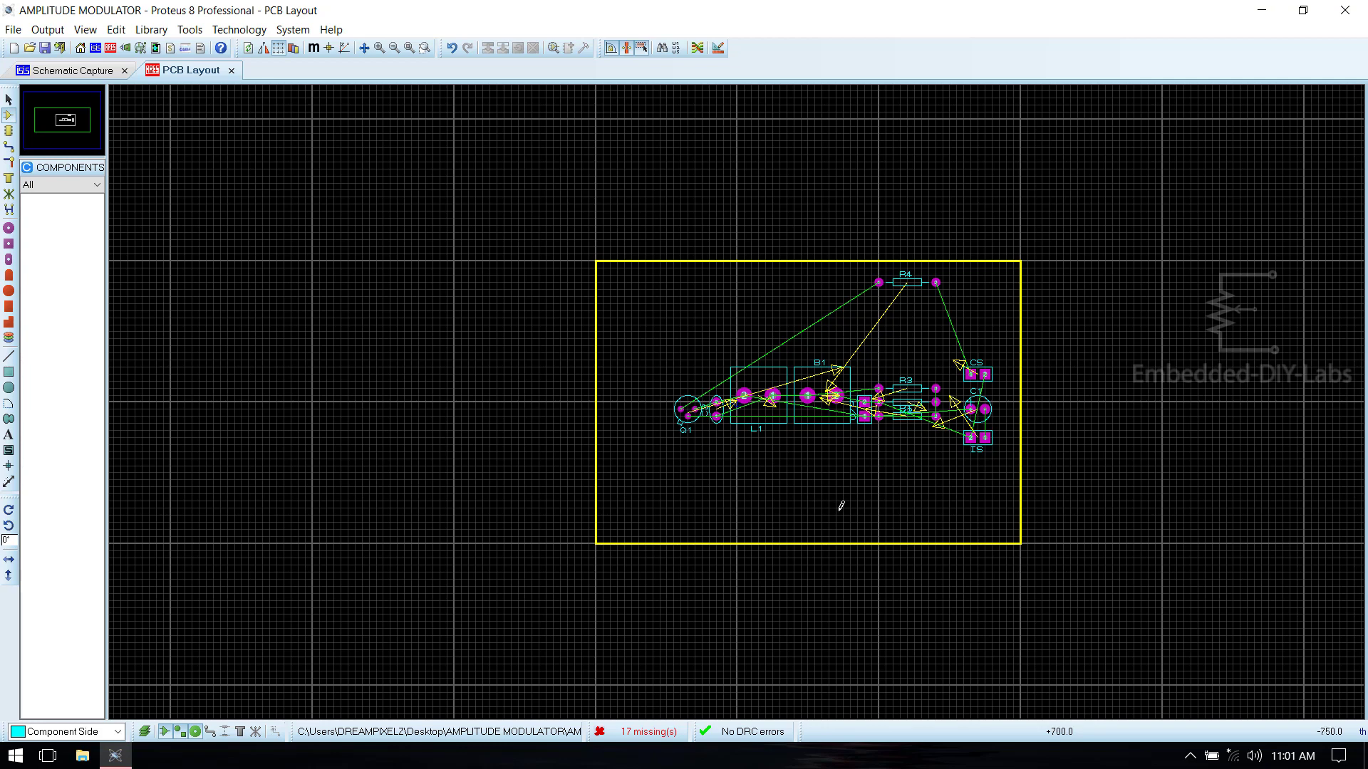
# Move battery terminal block B1 to the upper left area of the board.
pyautogui.scroll(2, 836, 483)
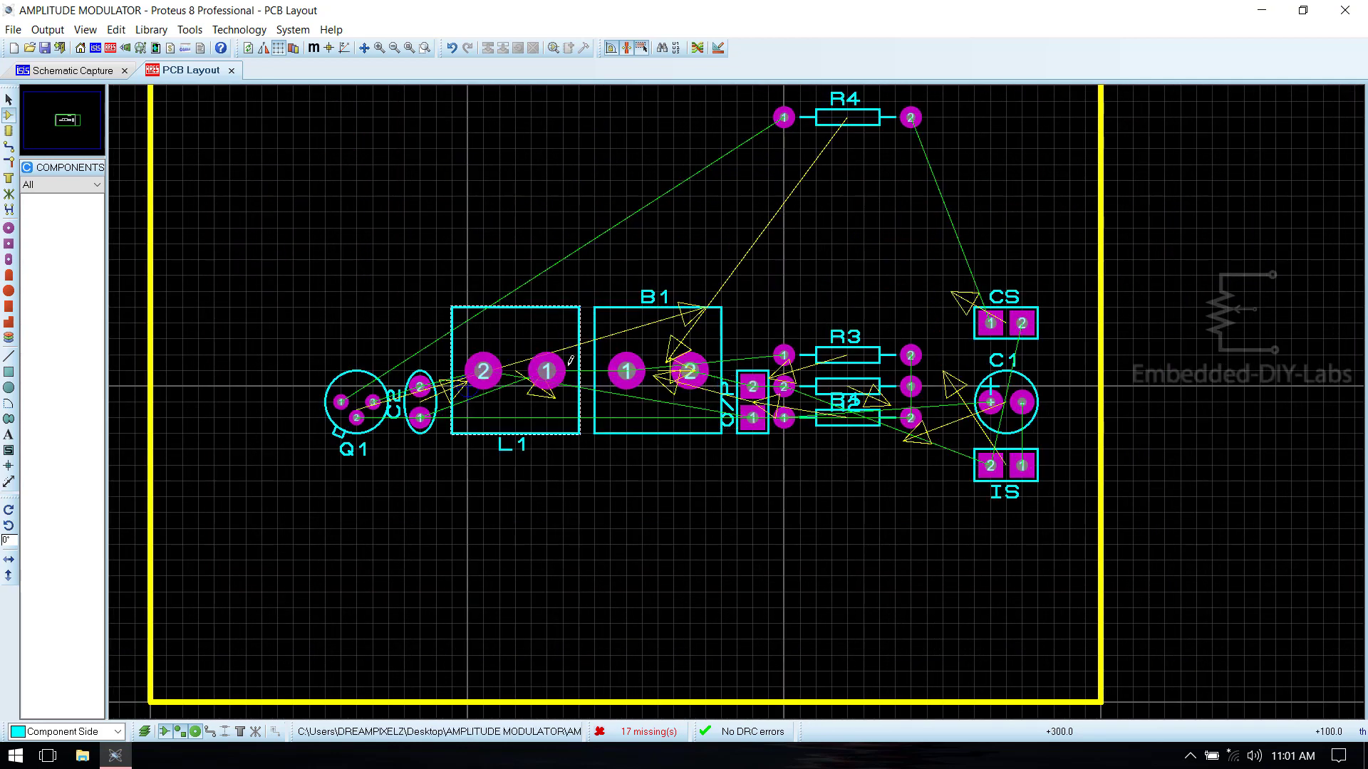
pyautogui.rightClick(648, 298)
pyautogui.click(670, 308)
pyautogui.click(543, 433)
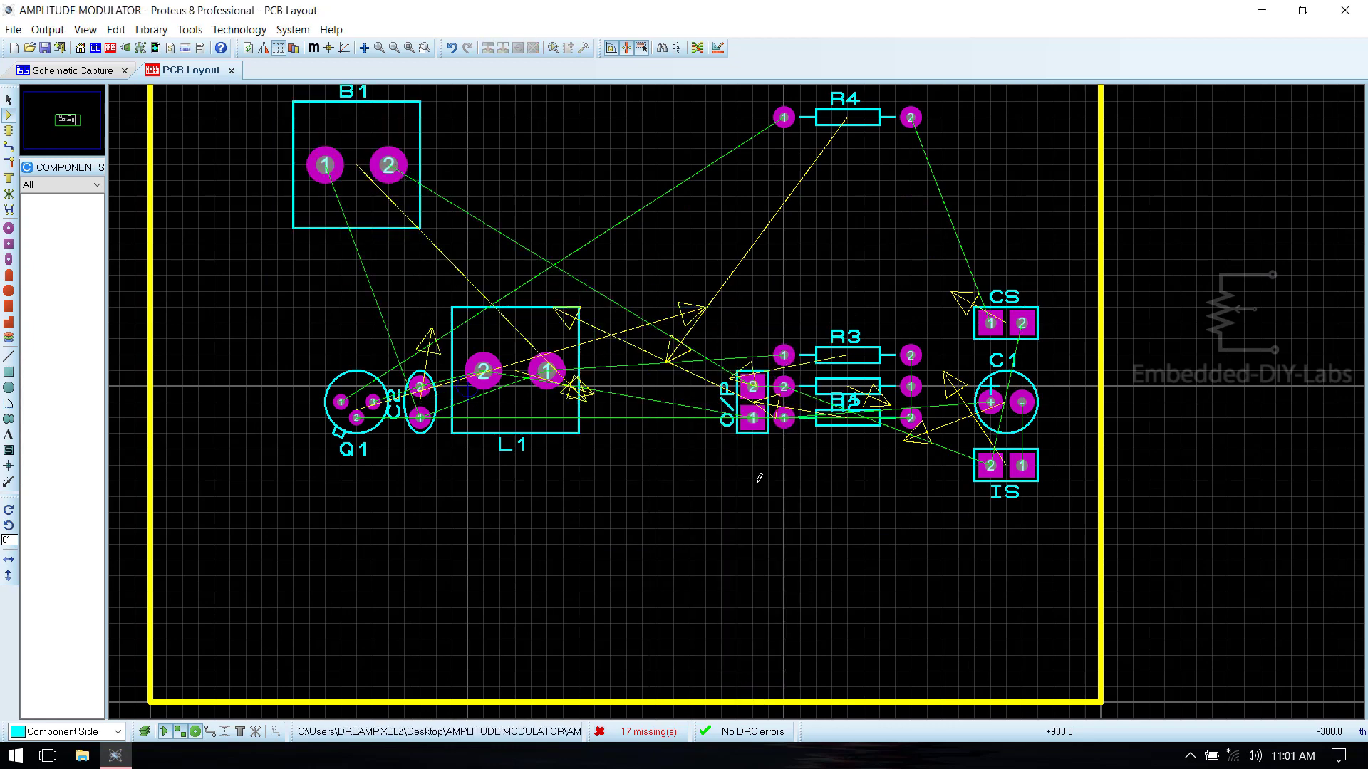
# Move connectors O/P and IS to the lower part of the board and place capacitor C1 above IS.
pyautogui.rightClick(755, 420)
pyautogui.click(798, 21)
pyautogui.click(963, 438)
pyautogui.moveTo(1004, 467); pyautogui.dragTo(565, 626)
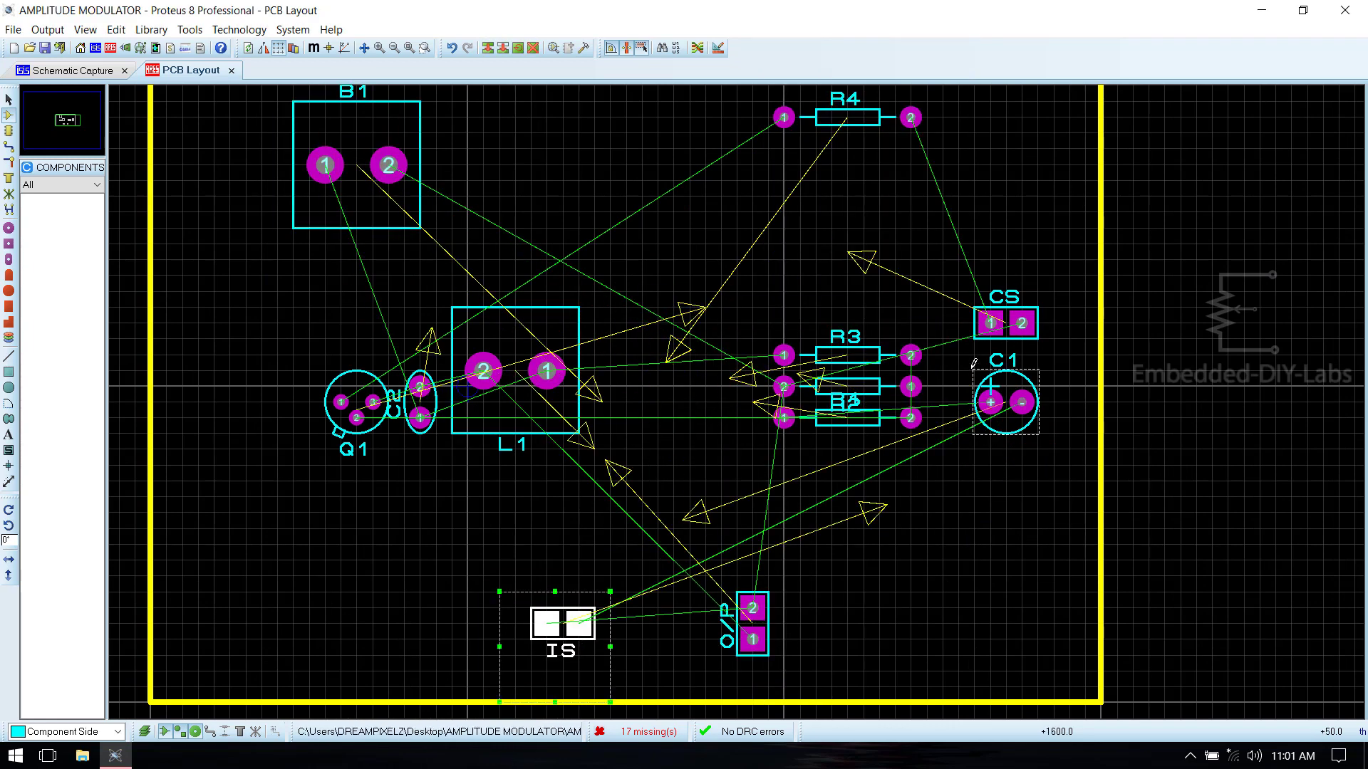
pyautogui.moveTo(1004, 402); pyautogui.dragTo(563, 545)
# Rotate connector O/P clockwise and line it up in one row with CS and IS, with CS in the middle.
pyautogui.moveTo(752, 624); pyautogui.dragTo(890, 619)
pyautogui.rightClick(921, 612)
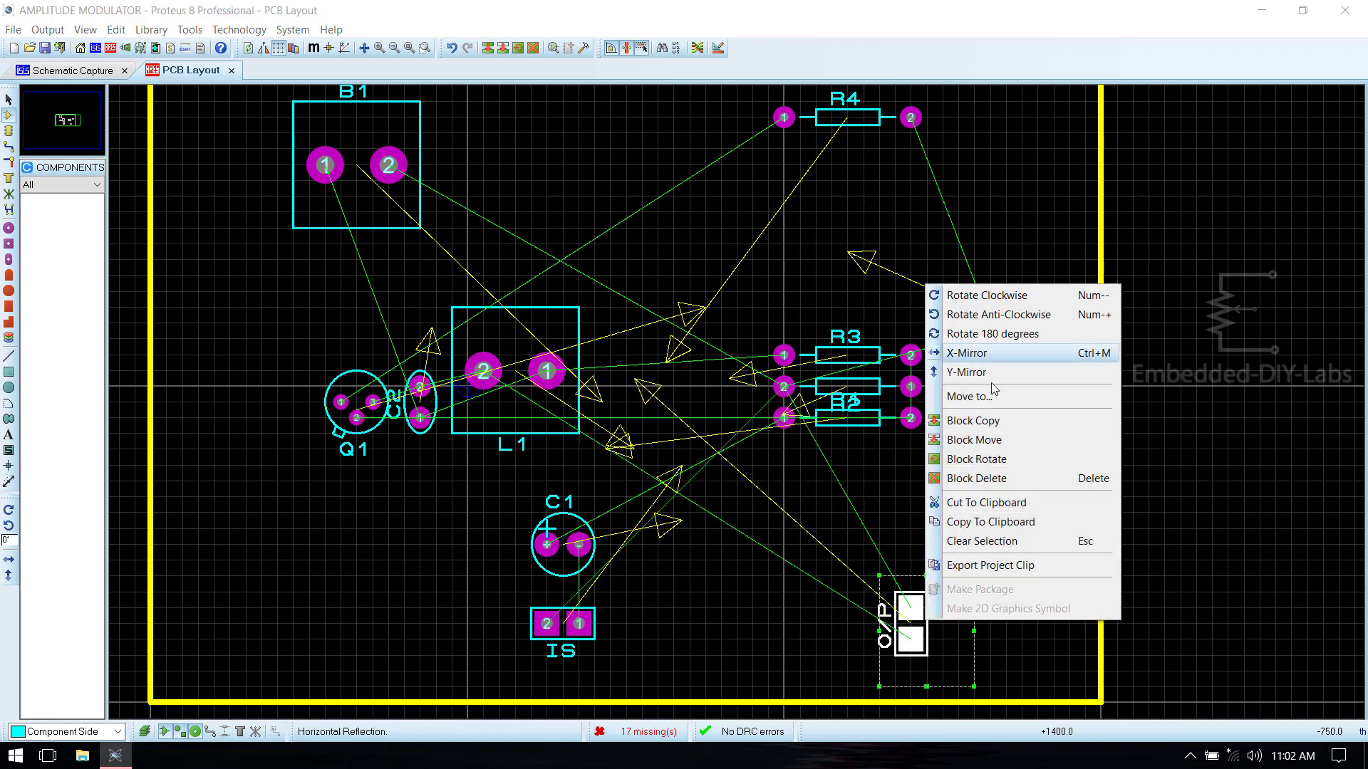
pyautogui.click(969, 293)
pyautogui.moveTo(1004, 322); pyautogui.dragTo(713, 622)
pyautogui.click(941, 623)
pyautogui.moveTo(941, 623); pyautogui.dragTo(846, 623)
pyautogui.press('F7')
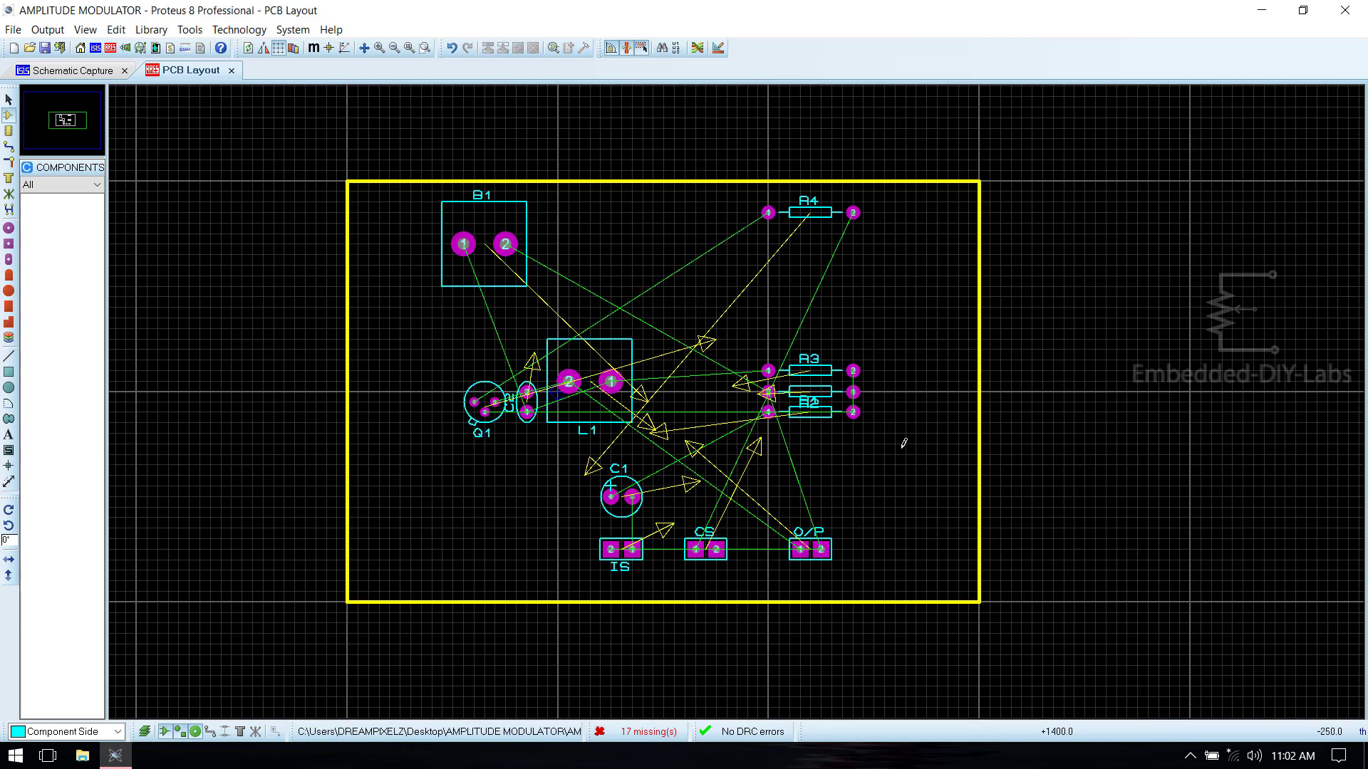
# Move resistor R4 to just above C1, and inductor L1 to the upper right area above R3.
pyautogui.rightClick(812, 214)
pyautogui.click(855, 232)
pyautogui.click(652, 443)
pyautogui.rightClick(675, 453)
pyautogui.press('Escape')
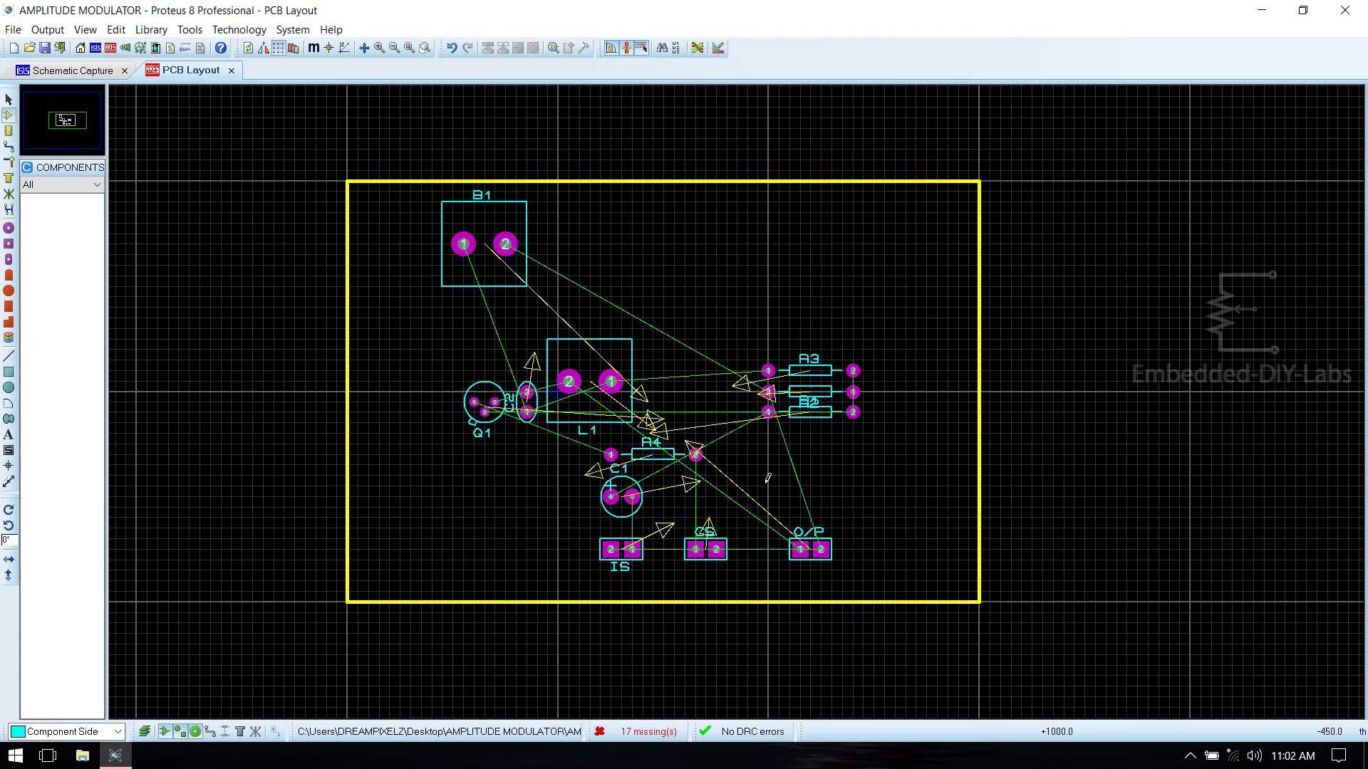
pyautogui.rightClick(580, 342)
pyautogui.click(606, 351)
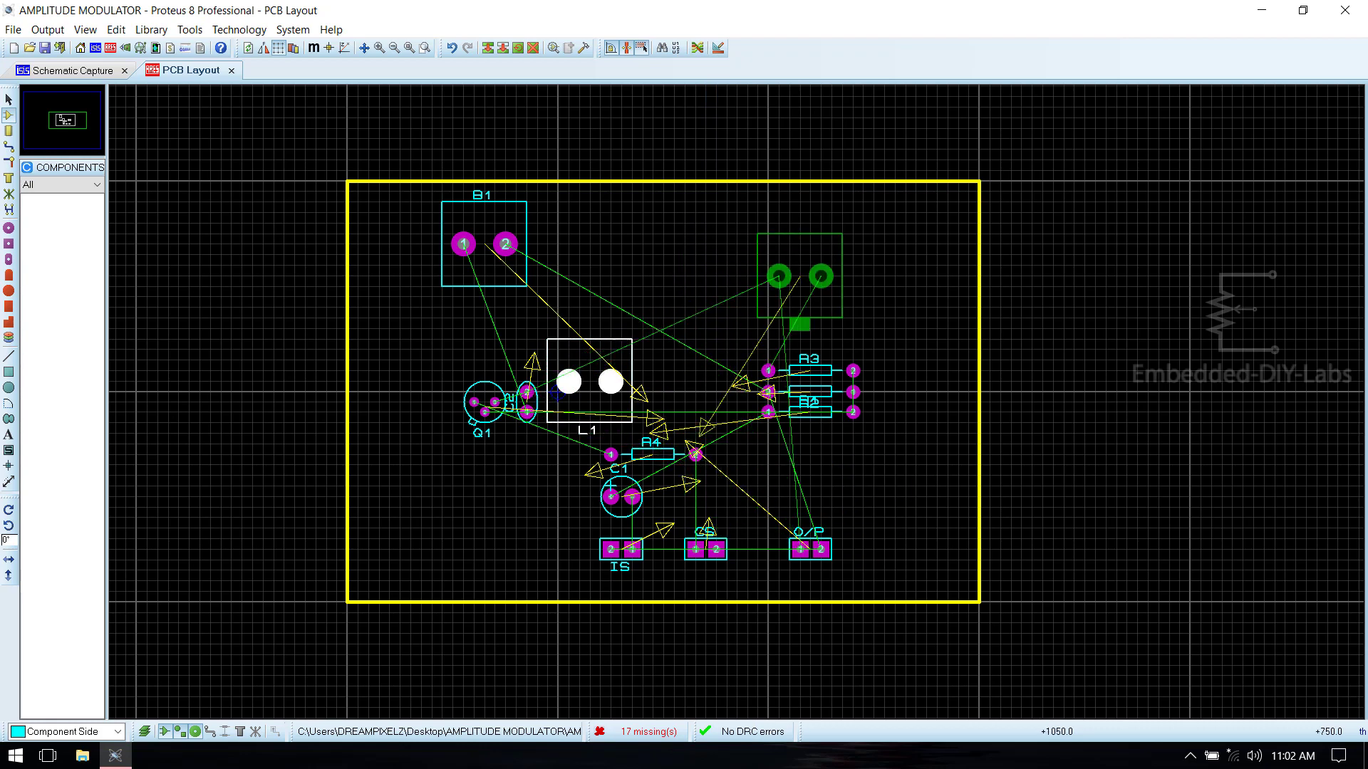
pyautogui.click(799, 285)
# Arrange Q1 above R4, C2 beside L1, and B1 level with L1 on C2's other side, rotating B1 by 180 degrees.
pyautogui.moveTo(467, 380); pyautogui.dragTo(604, 369)
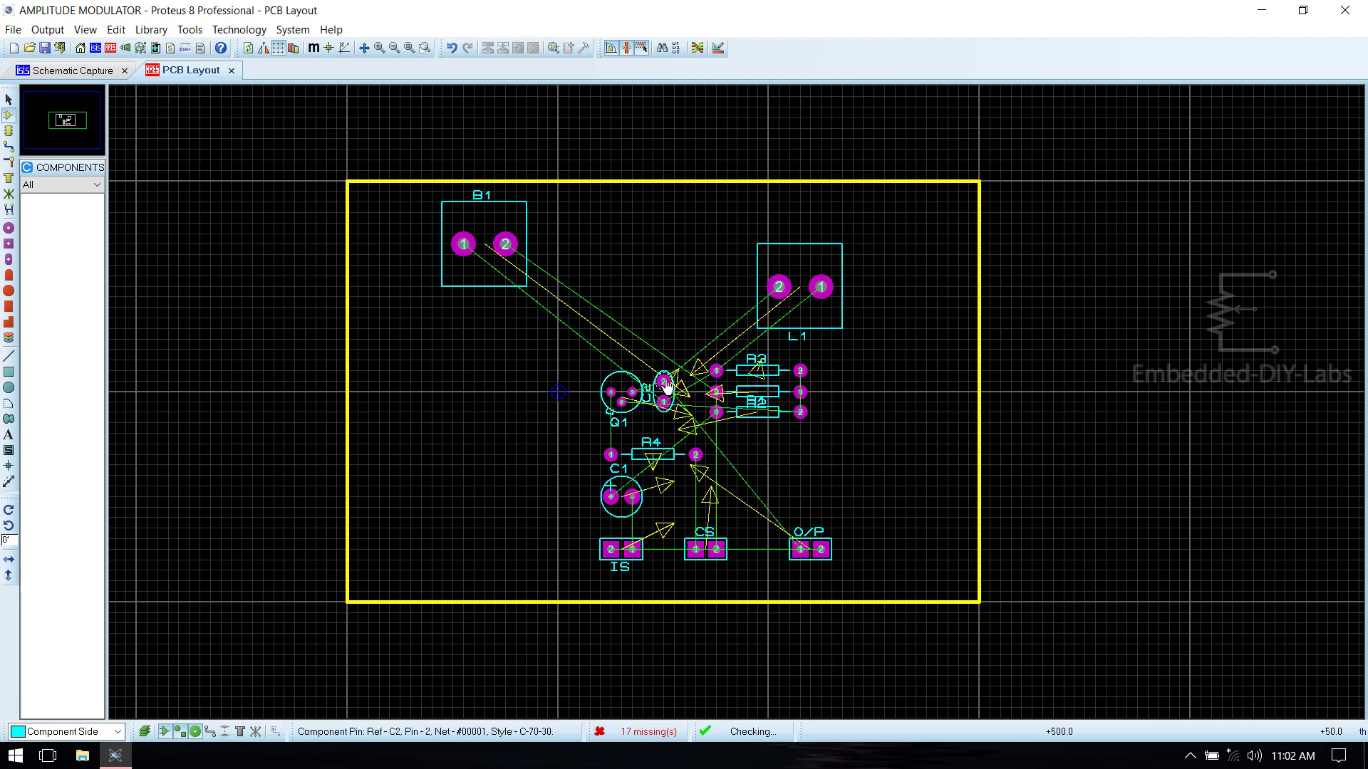
pyautogui.moveTo(527, 400); pyautogui.dragTo(695, 294)
pyautogui.moveTo(484, 244); pyautogui.dragTo(600, 286)
pyautogui.press('KP_Add')
pyautogui.press('KP_Add')
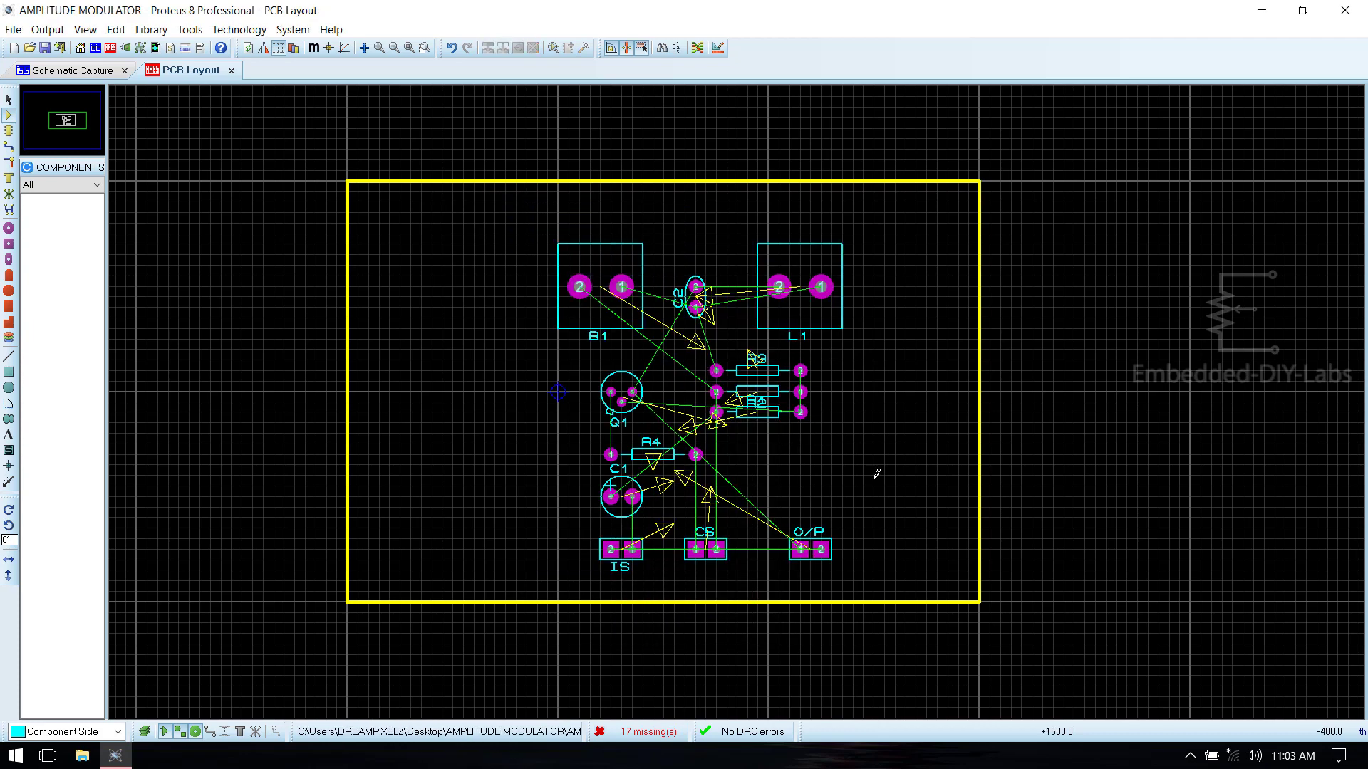
# Shift connector O/P slightly closer to CS and rotate connector IS by 180 degrees, keeping it in line with CS.
pyautogui.moveTo(812, 549); pyautogui.dragTo(801, 550)
pyautogui.click(621, 550)
pyautogui.rightClick(641, 568)
pyautogui.press('Escape')
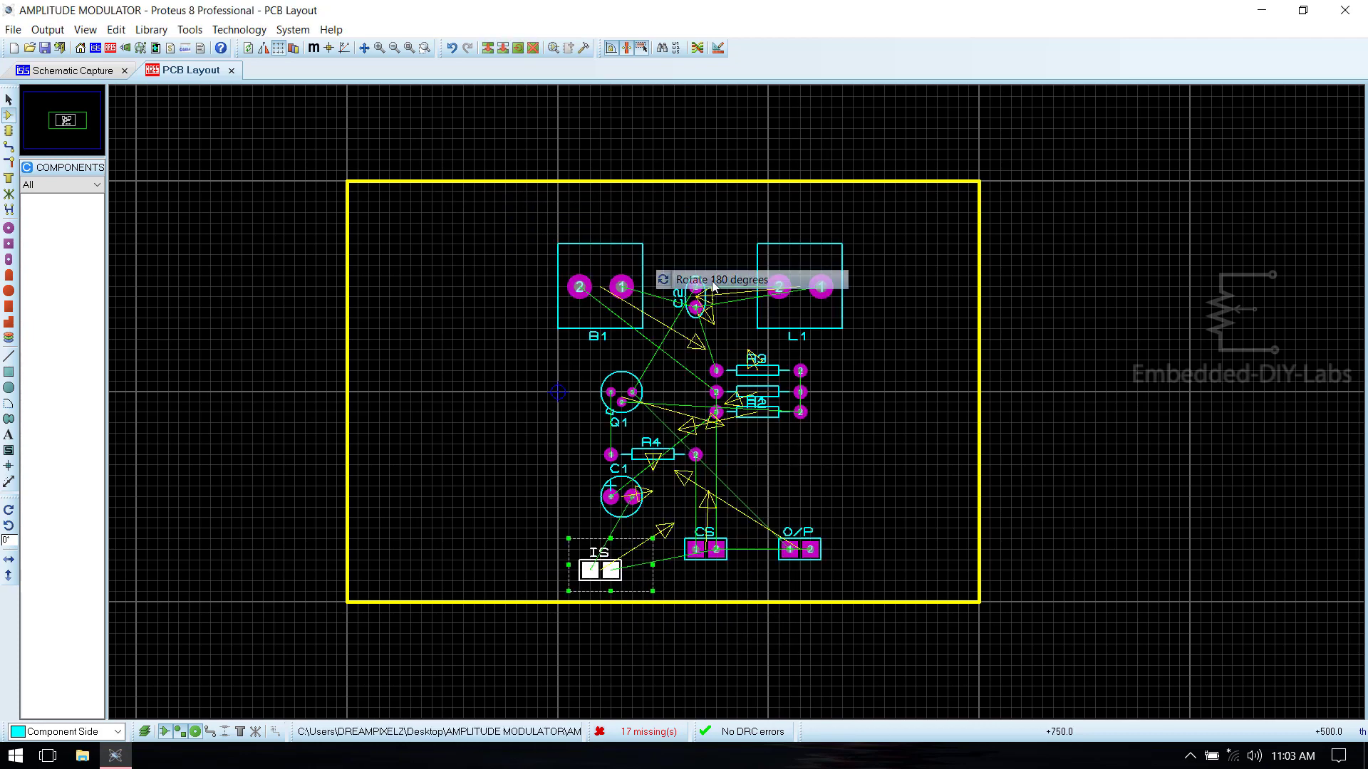
pyautogui.press('KP_Add')
pyautogui.press('KP_Add')
pyautogui.click(701, 584)
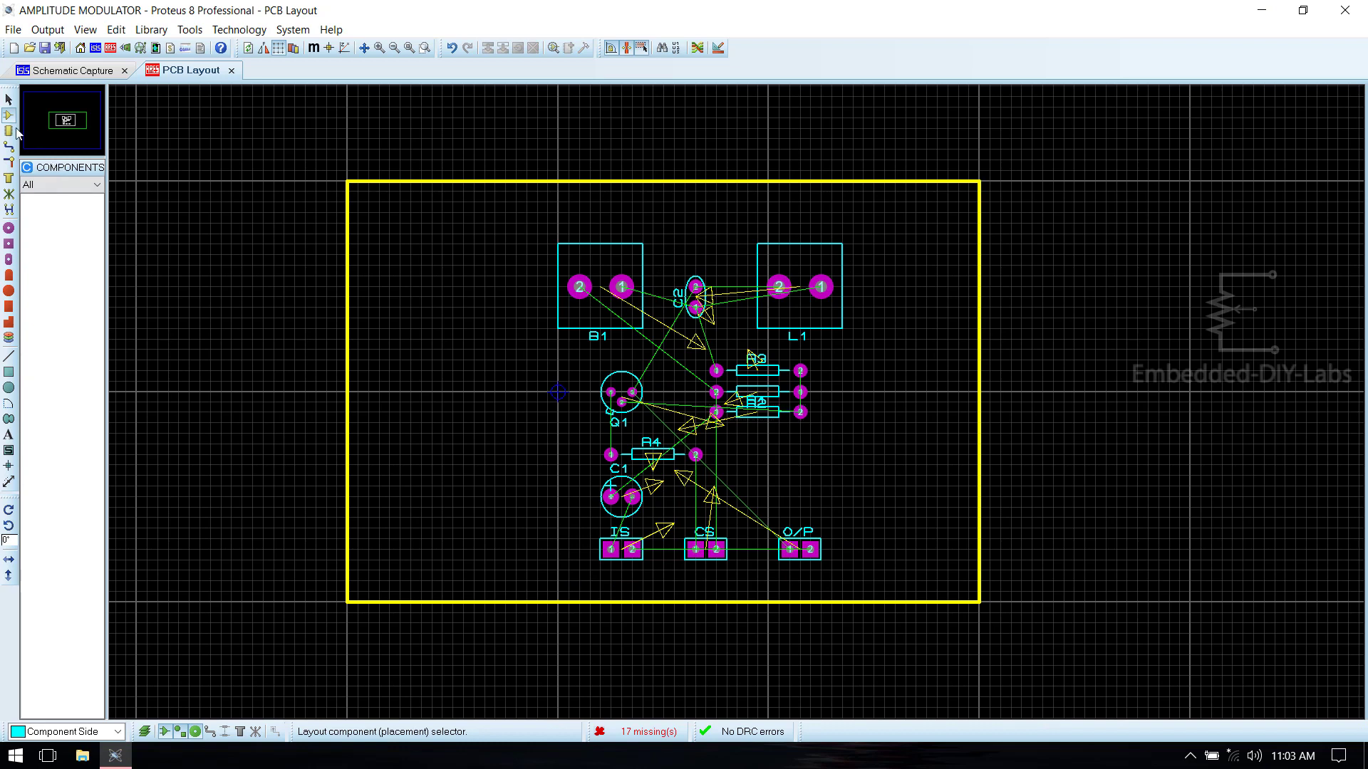
# Reposition the board outline and shrink it around the components to about 1.65 in wide and 1.85 in high.
pyautogui.click(9, 100)
pyautogui.click(412, 182)
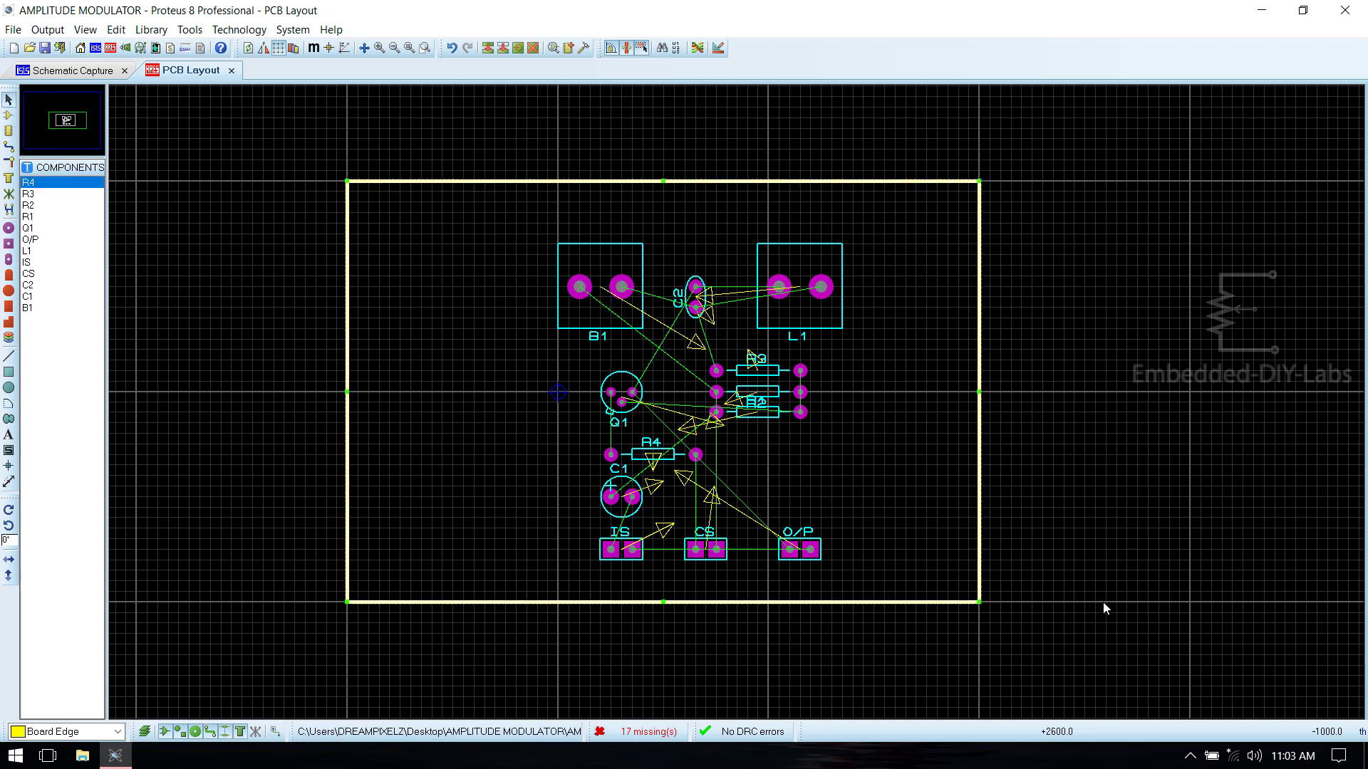
pyautogui.moveTo(809, 192); pyautogui.dragTo(993, 223)
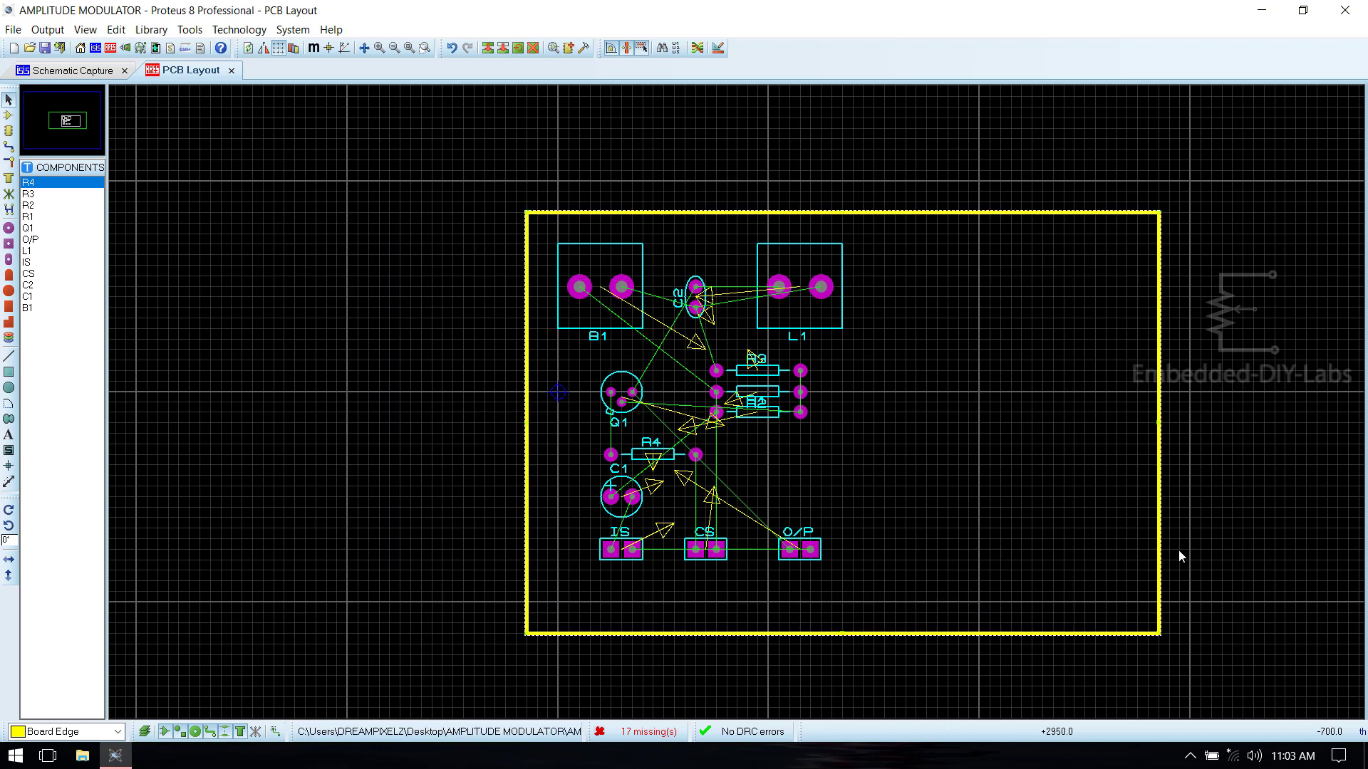
pyautogui.moveTo(1160, 634); pyautogui.dragTo(874, 602)
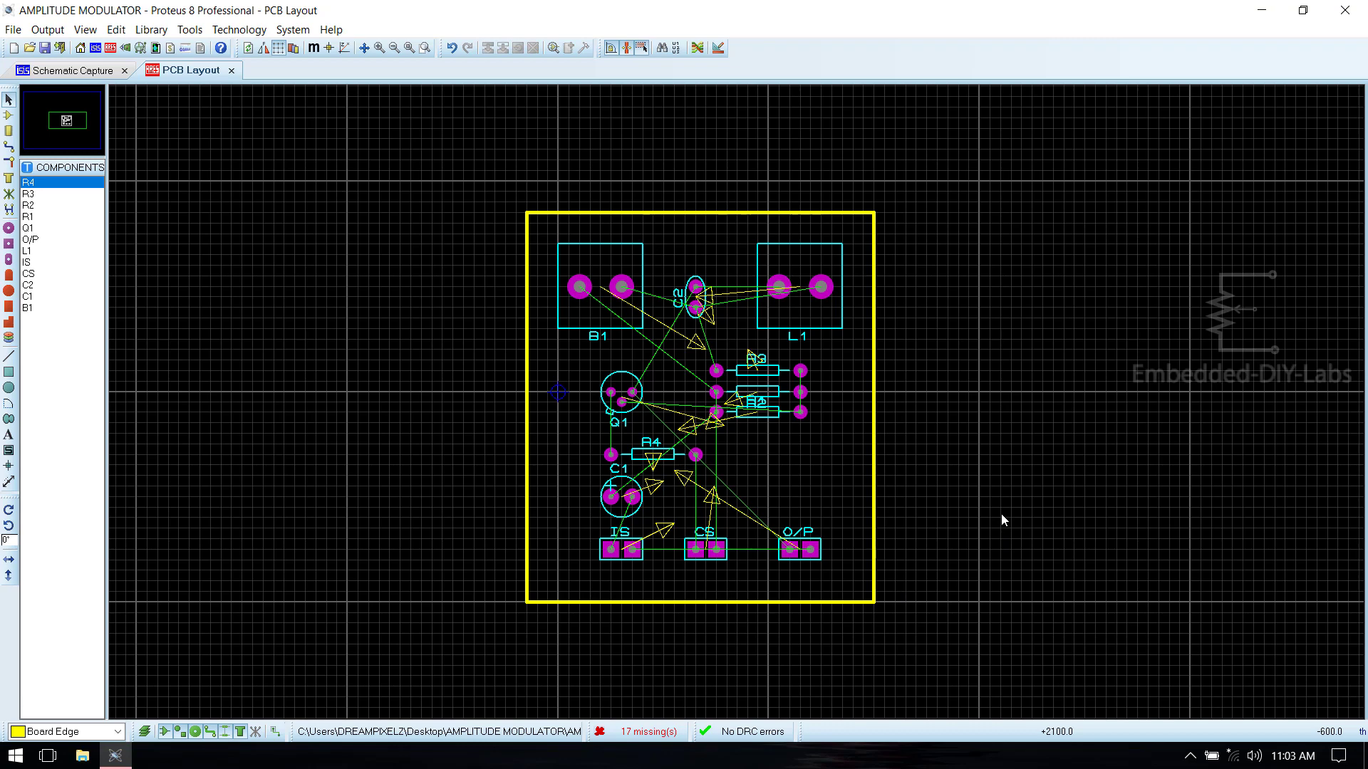
# Assign Bottom Copper as the horizontal layer of Pair 1 for autorouting the POWER net class.
pyautogui.click(718, 48)
pyautogui.click(552, 219)
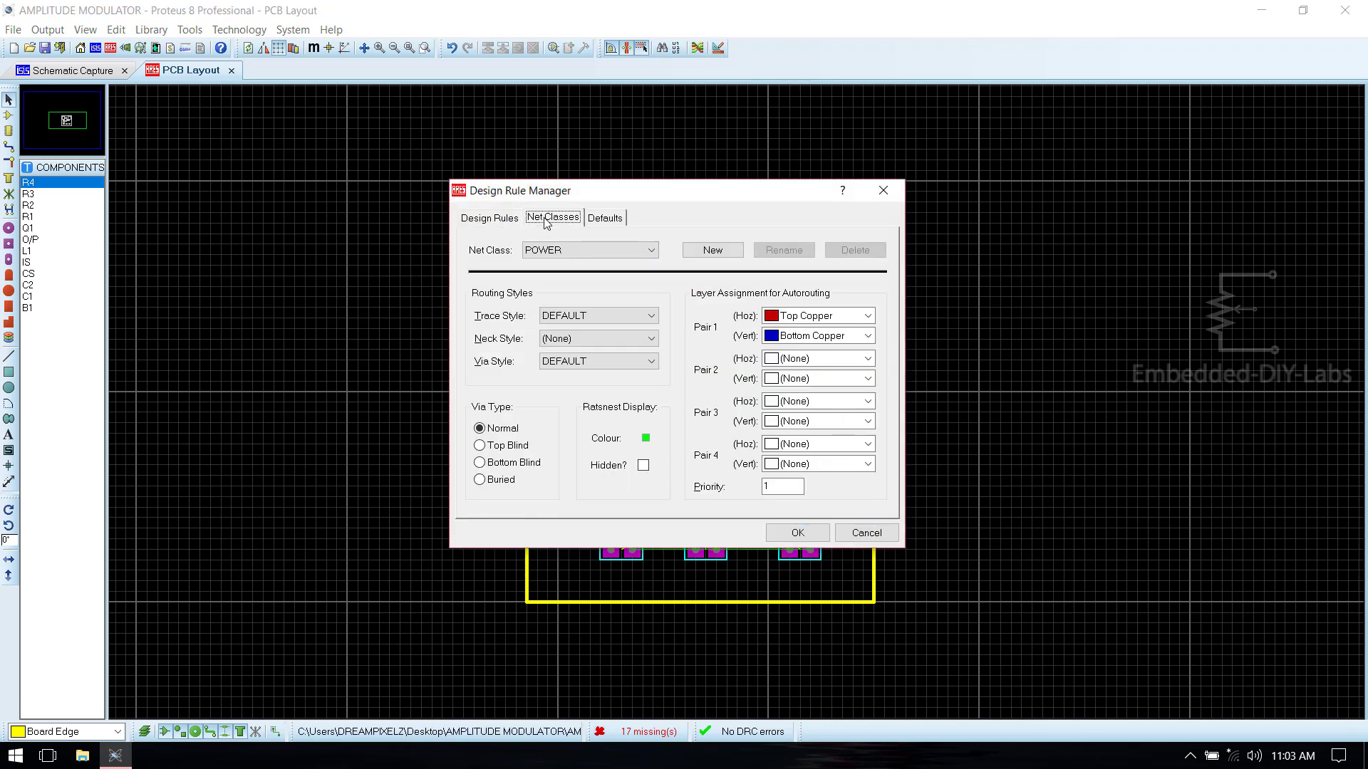
pyautogui.click(842, 320)
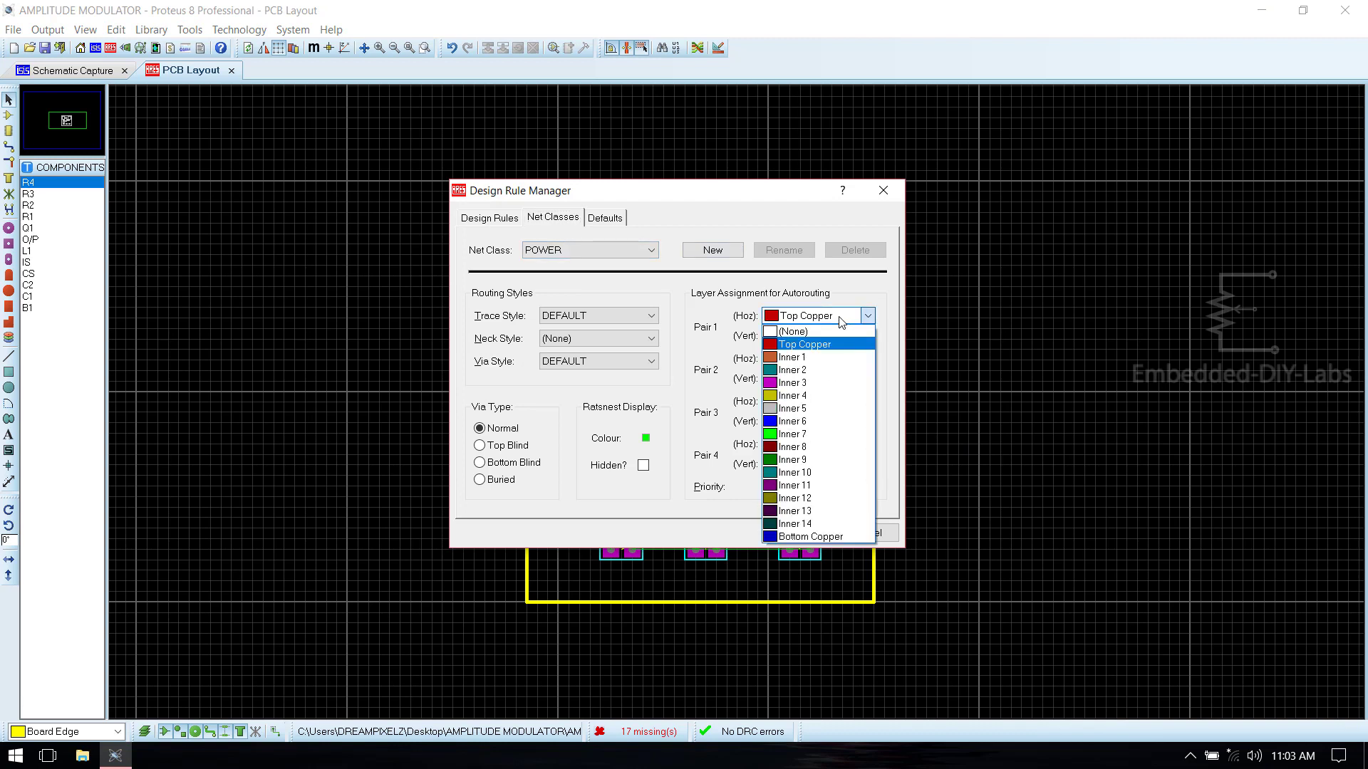
pyautogui.click(823, 539)
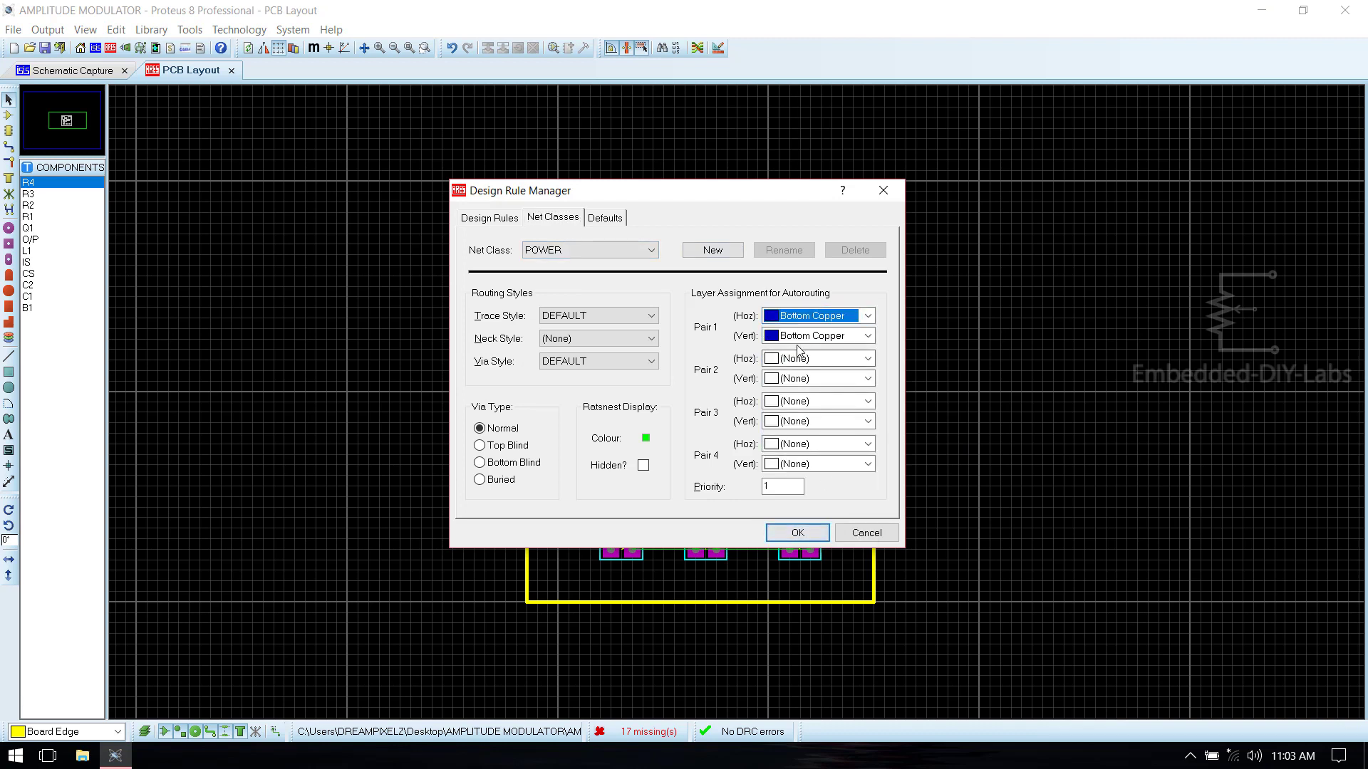
pyautogui.click(797, 533)
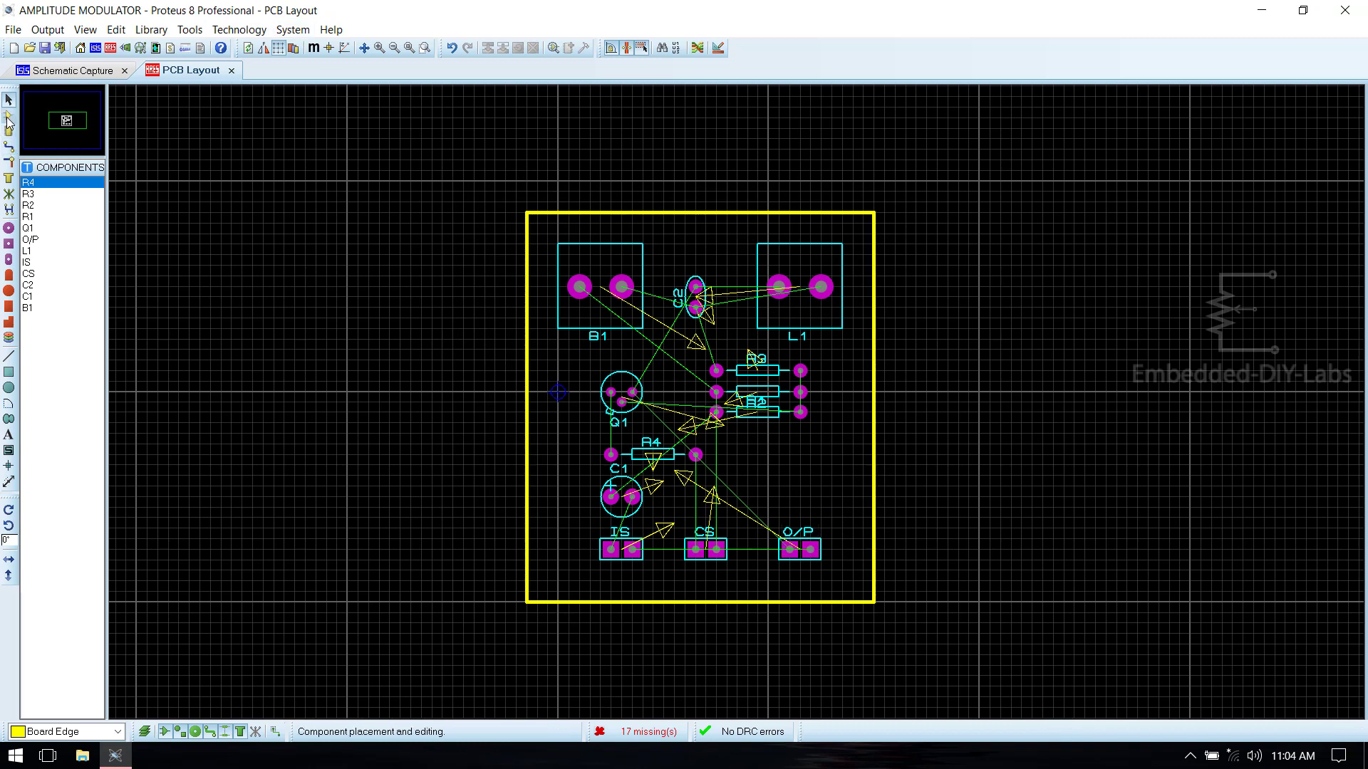
# Confirm a width of 40th for the DEFAULT trace style with the Update Defaults option.
pyautogui.click(9, 148)
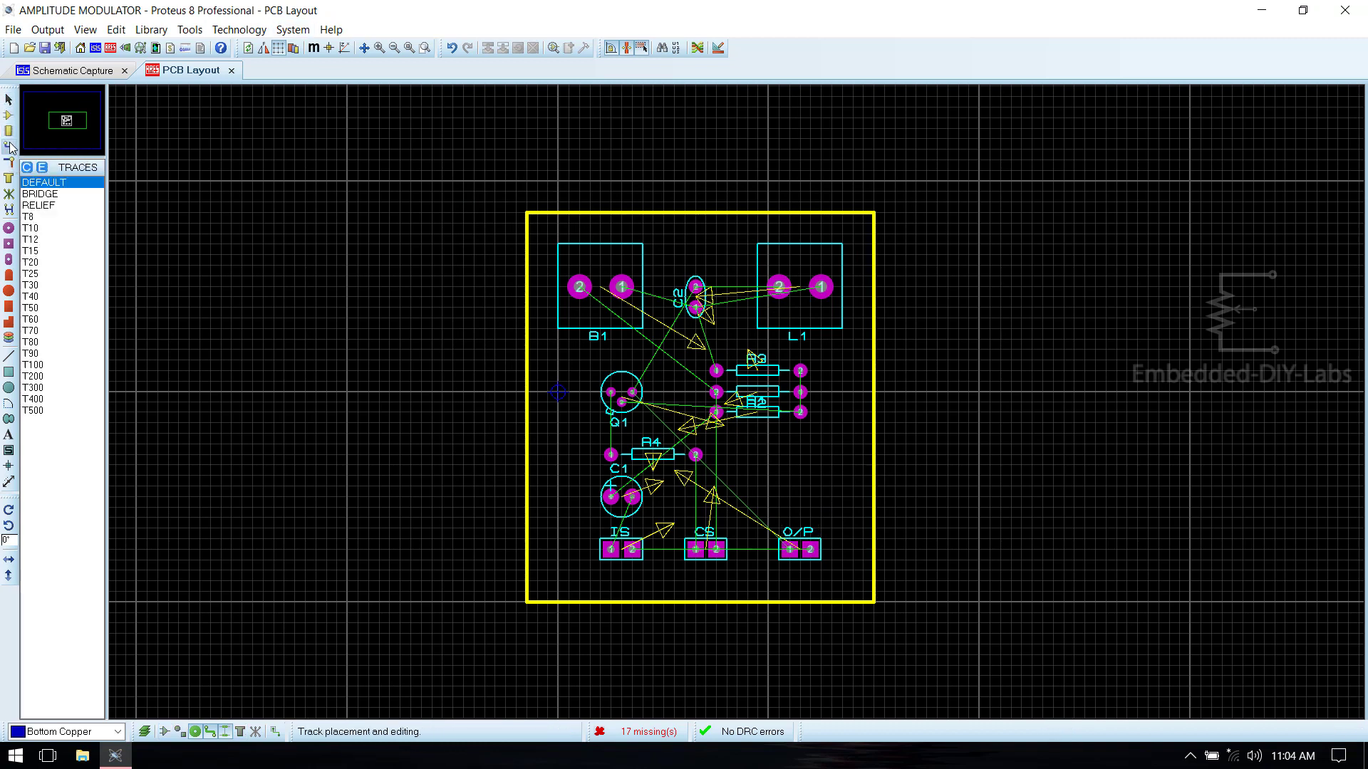
pyautogui.doubleClick(44, 183)
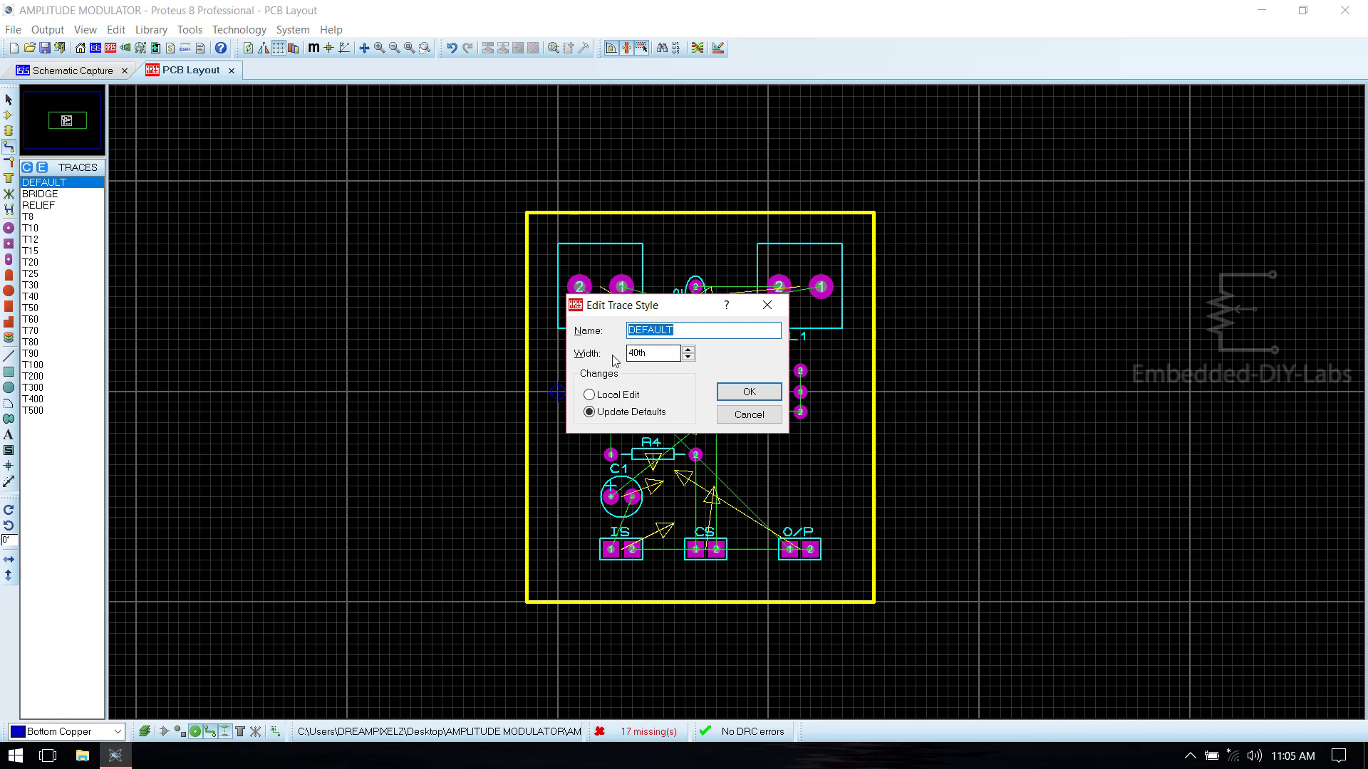
pyautogui.click(748, 393)
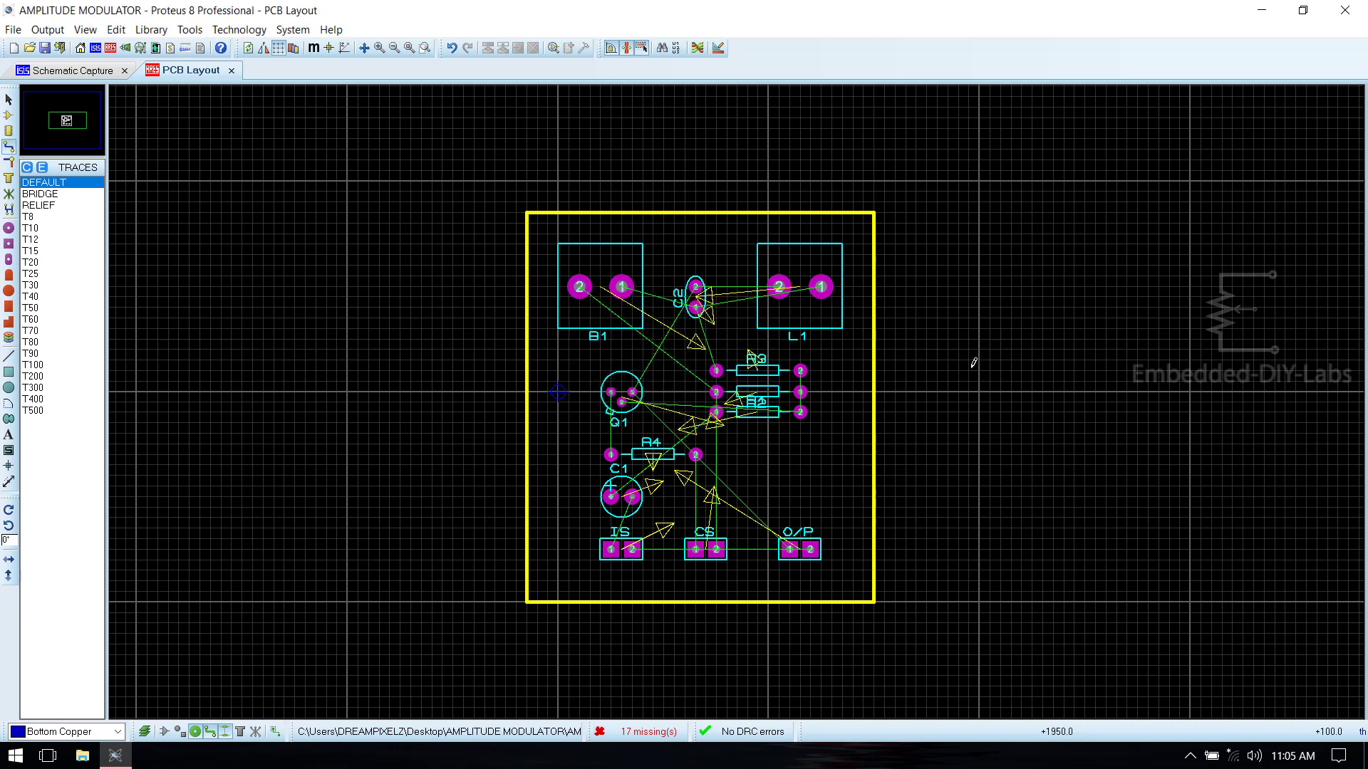
# Autoroute the board with the basic automatic schedule and delete the top copper route between Q1 and R2.
pyautogui.click(697, 50)
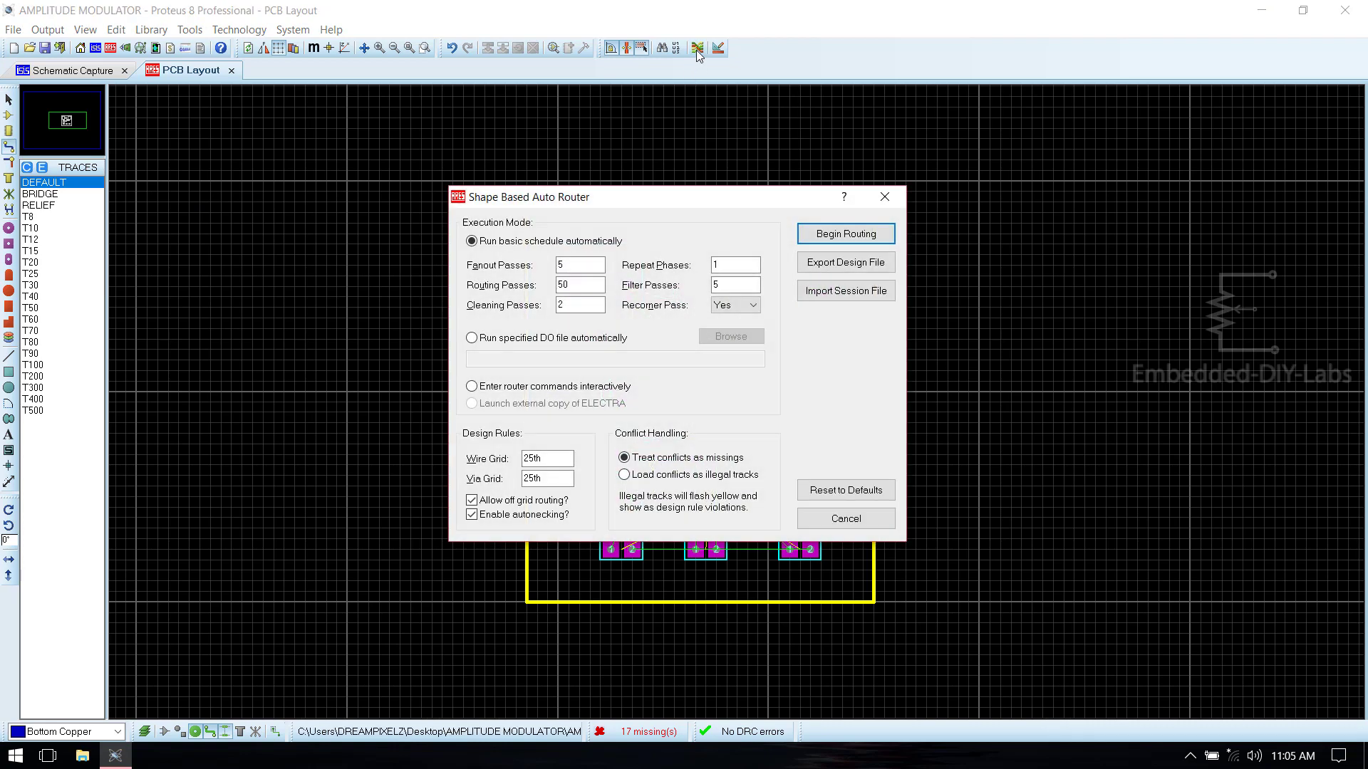
pyautogui.click(853, 236)
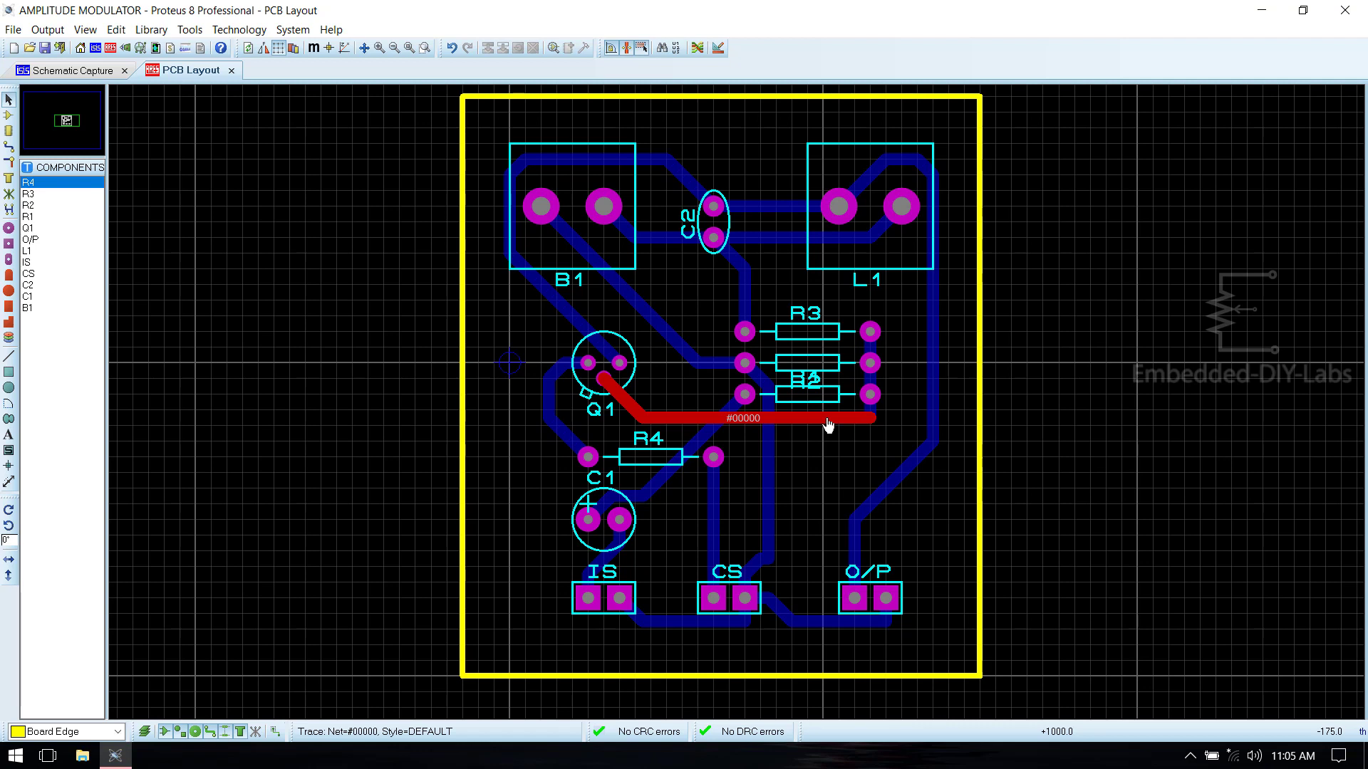
pyautogui.rightClick(827, 426)
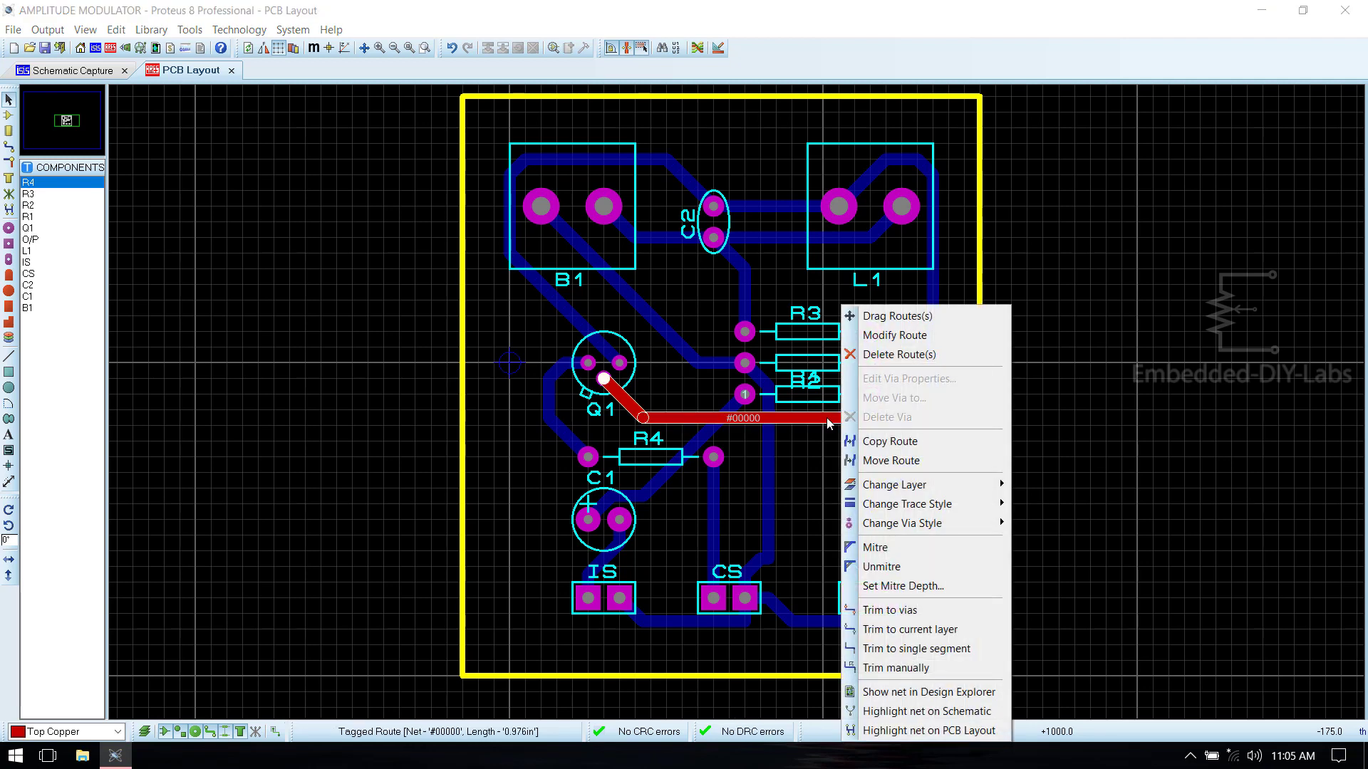
pyautogui.click(902, 357)
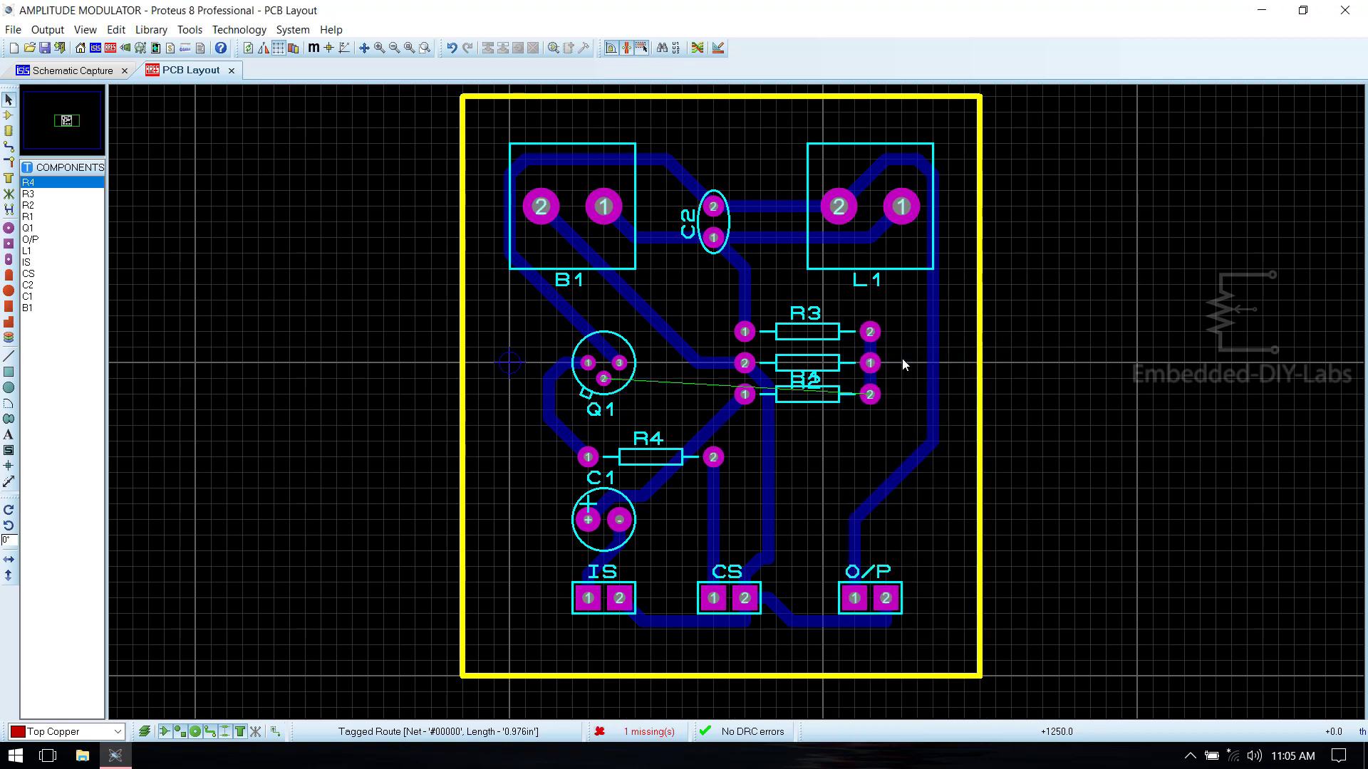
# Delete the GND route between R2 and CS and the route between R1 and C1.
pyautogui.click(7, 147)
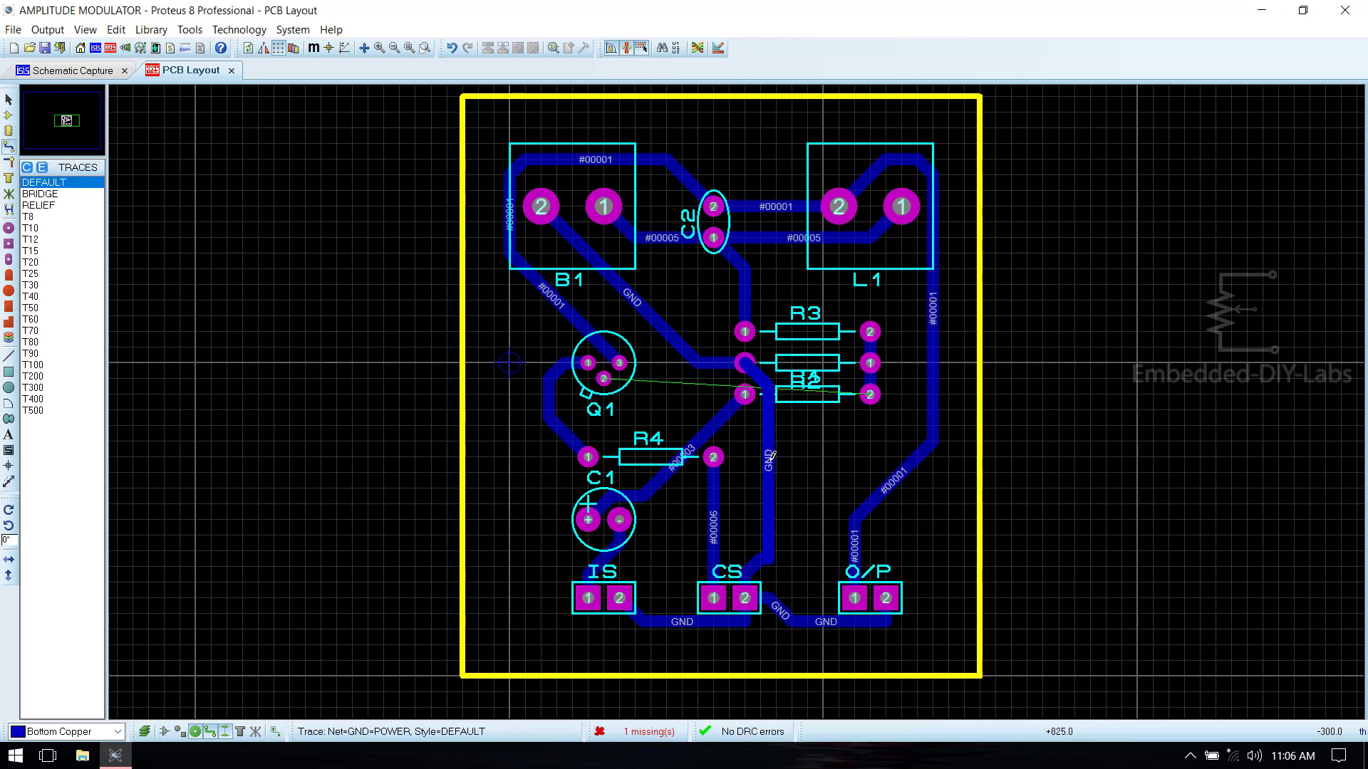
pyautogui.click(699, 442)
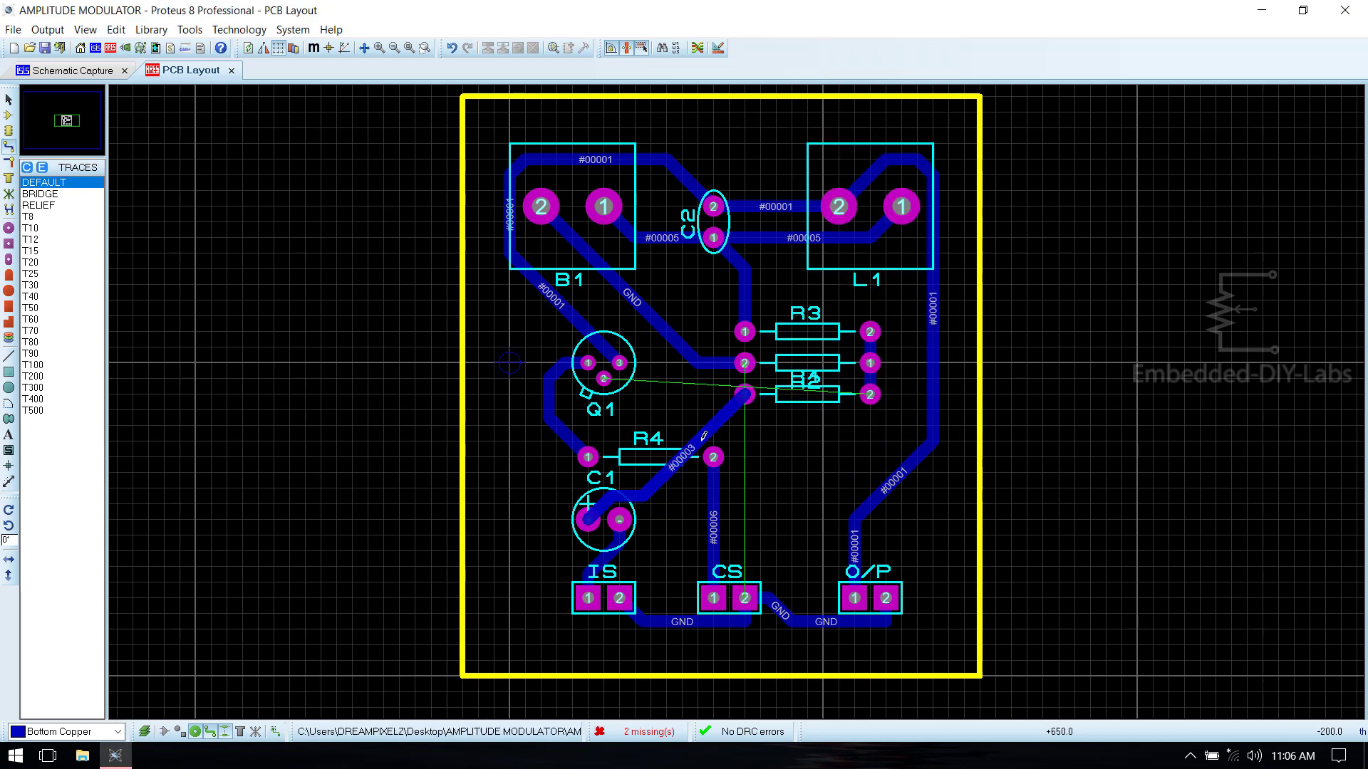
pyautogui.press('Delete')
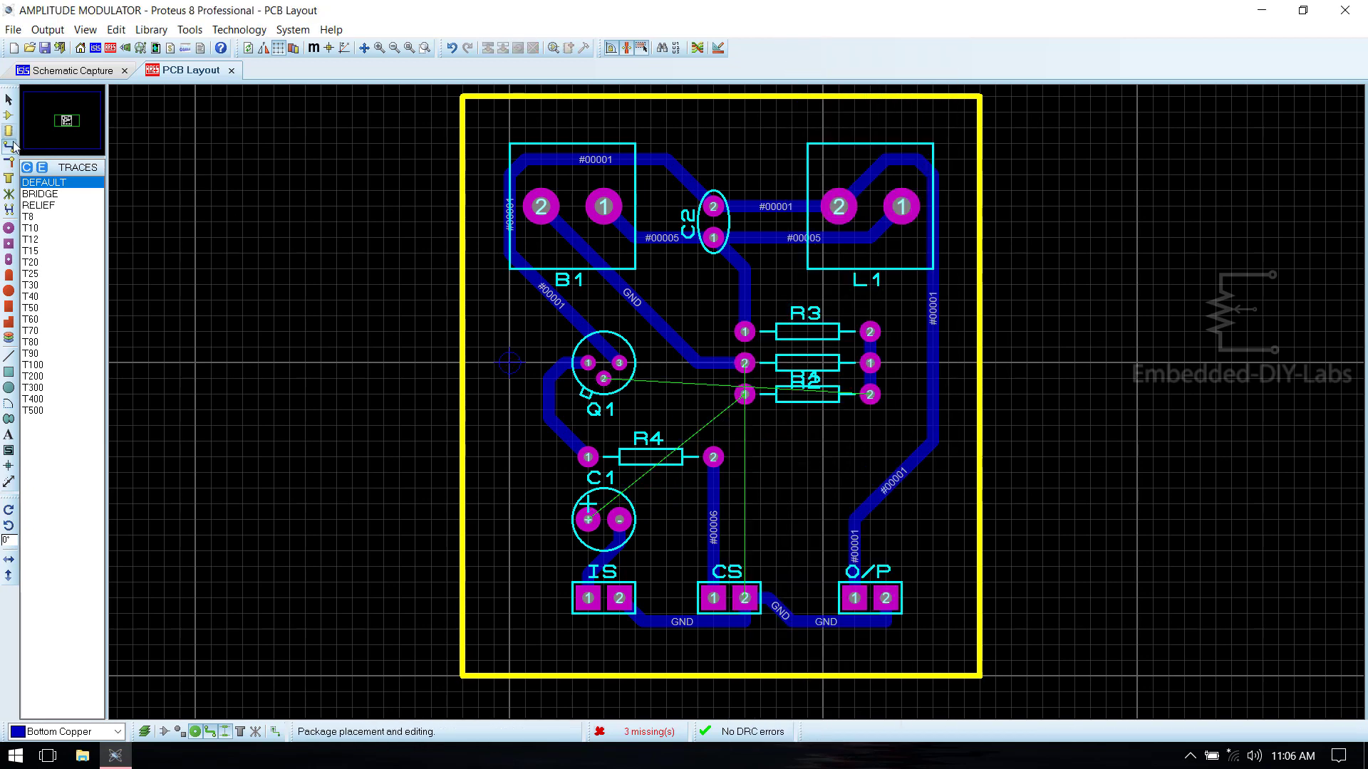
# Move R1 into the gap between R2 and R4.
pyautogui.rightClick(831, 394)
pyautogui.click(876, 348)
pyautogui.click(712, 448)
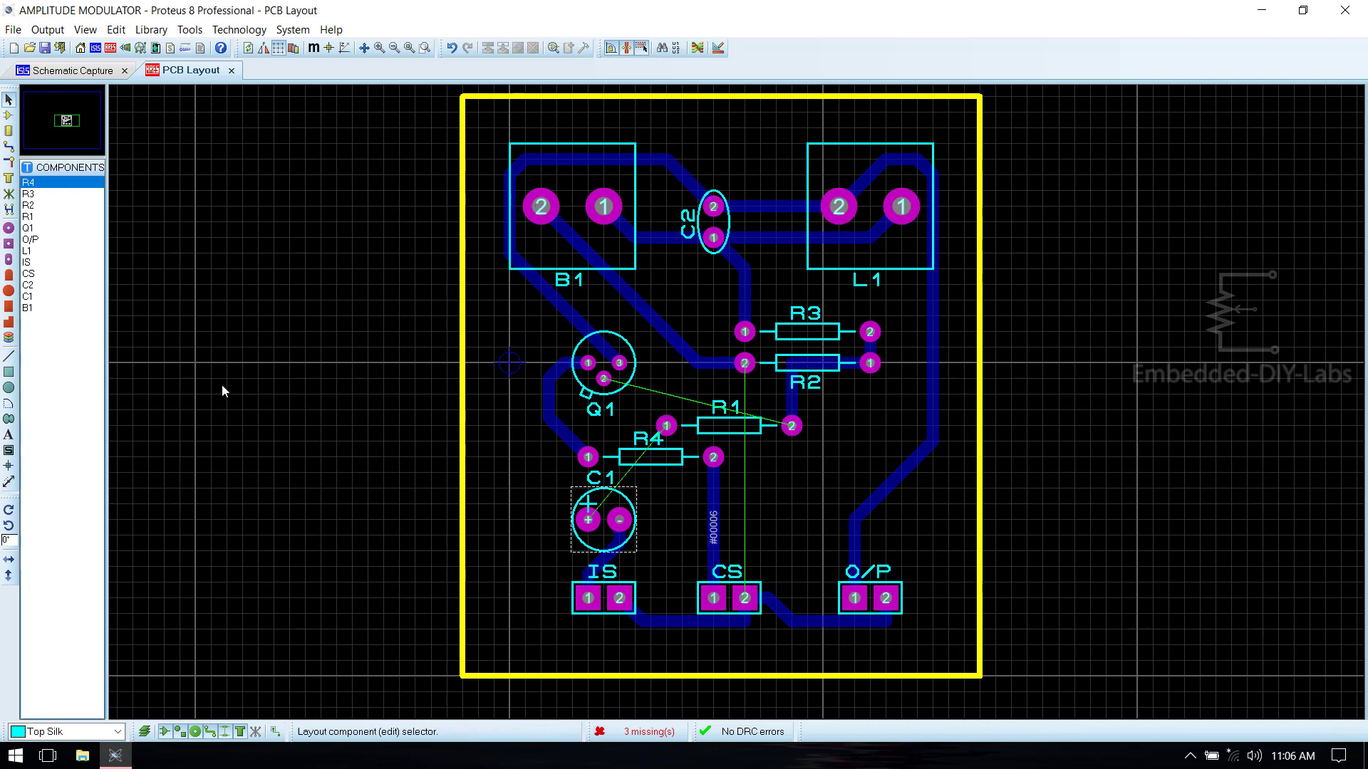
# Route R1 pin 1 to C1's positive pin, R1 pin 2 to Q1 pin 2, and CS pin 2 to R2 pin 2 on Bottom Copper.
pyautogui.click(8, 146)
pyautogui.click(666, 426)
pyautogui.click(588, 520)
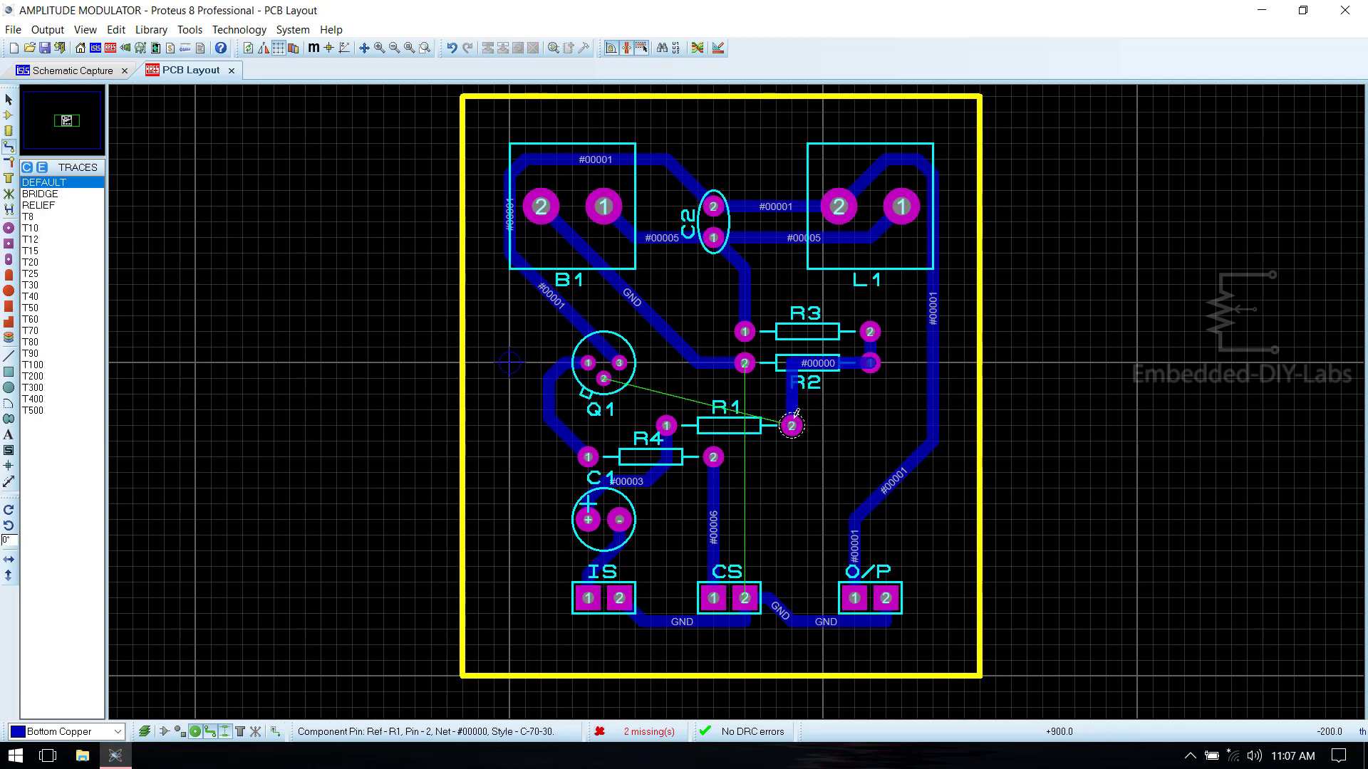
pyautogui.click(791, 426)
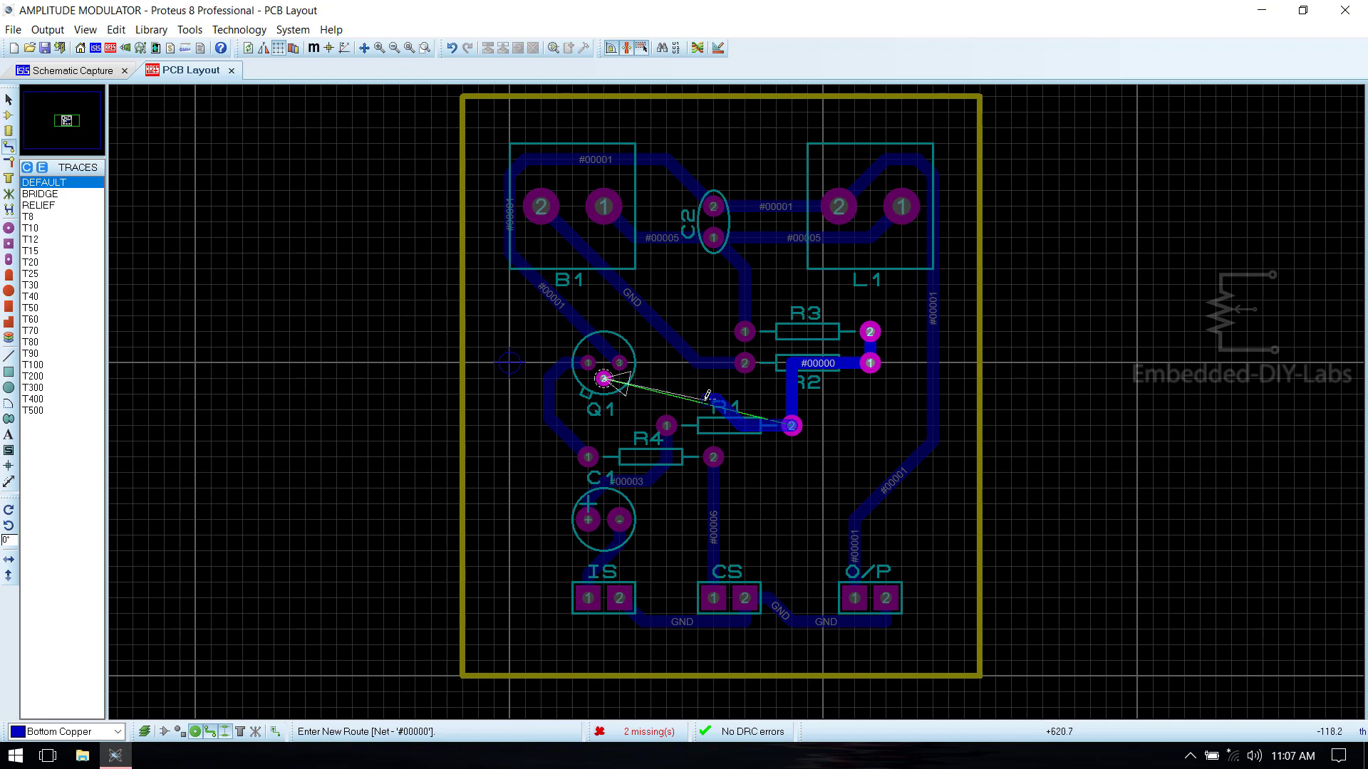
pyautogui.click(604, 378)
pyautogui.click(745, 597)
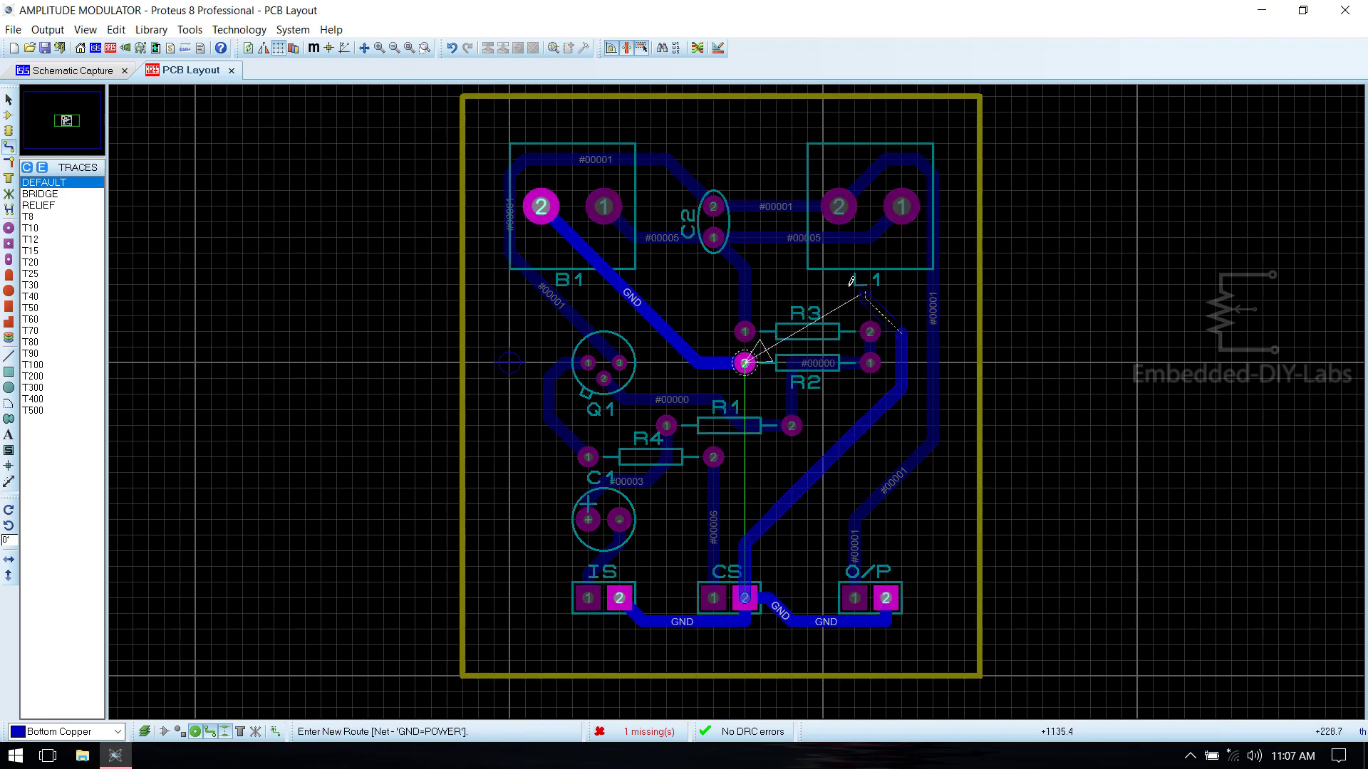
pyautogui.click(744, 364)
# Mitre the square corner of the route joining R1 pin 2 to R2 pin 1.
pyautogui.rightClick(801, 310)
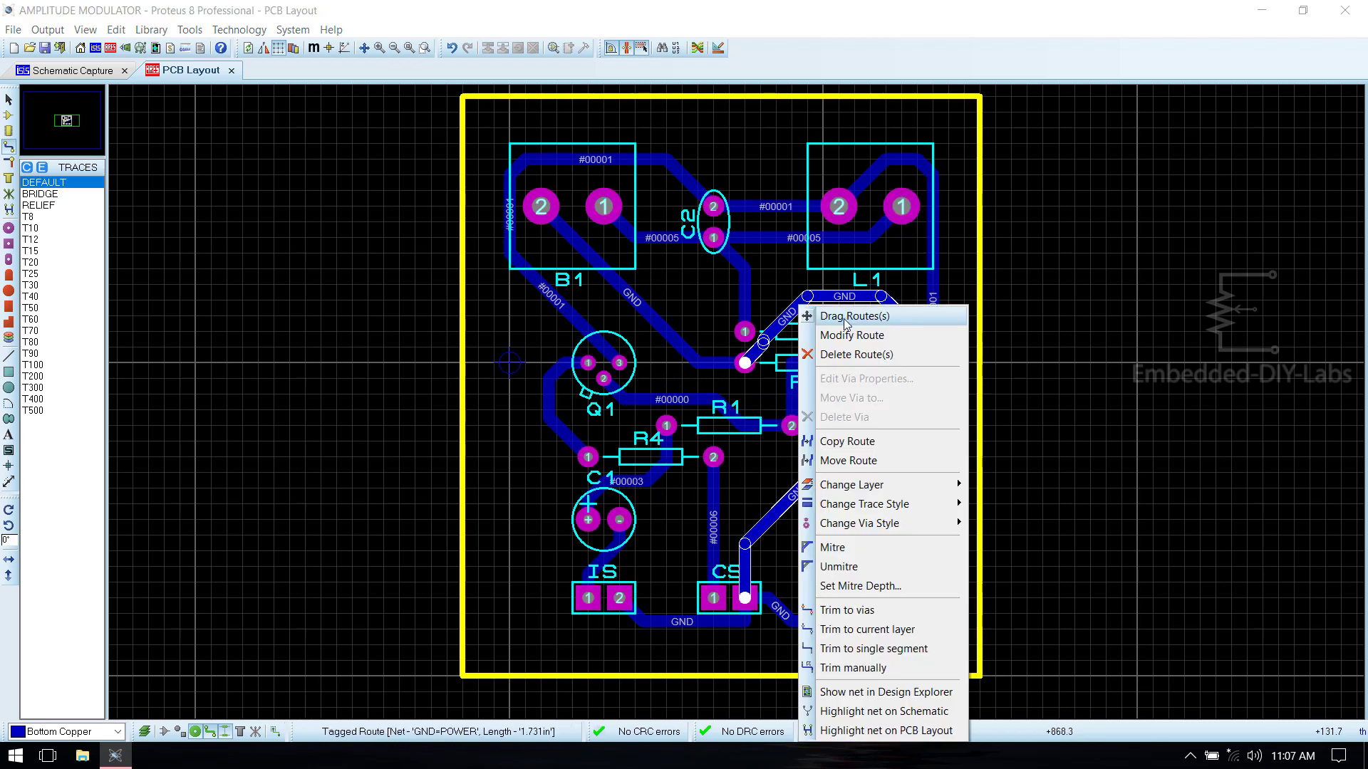
pyautogui.press('Escape')
pyautogui.click(791, 412)
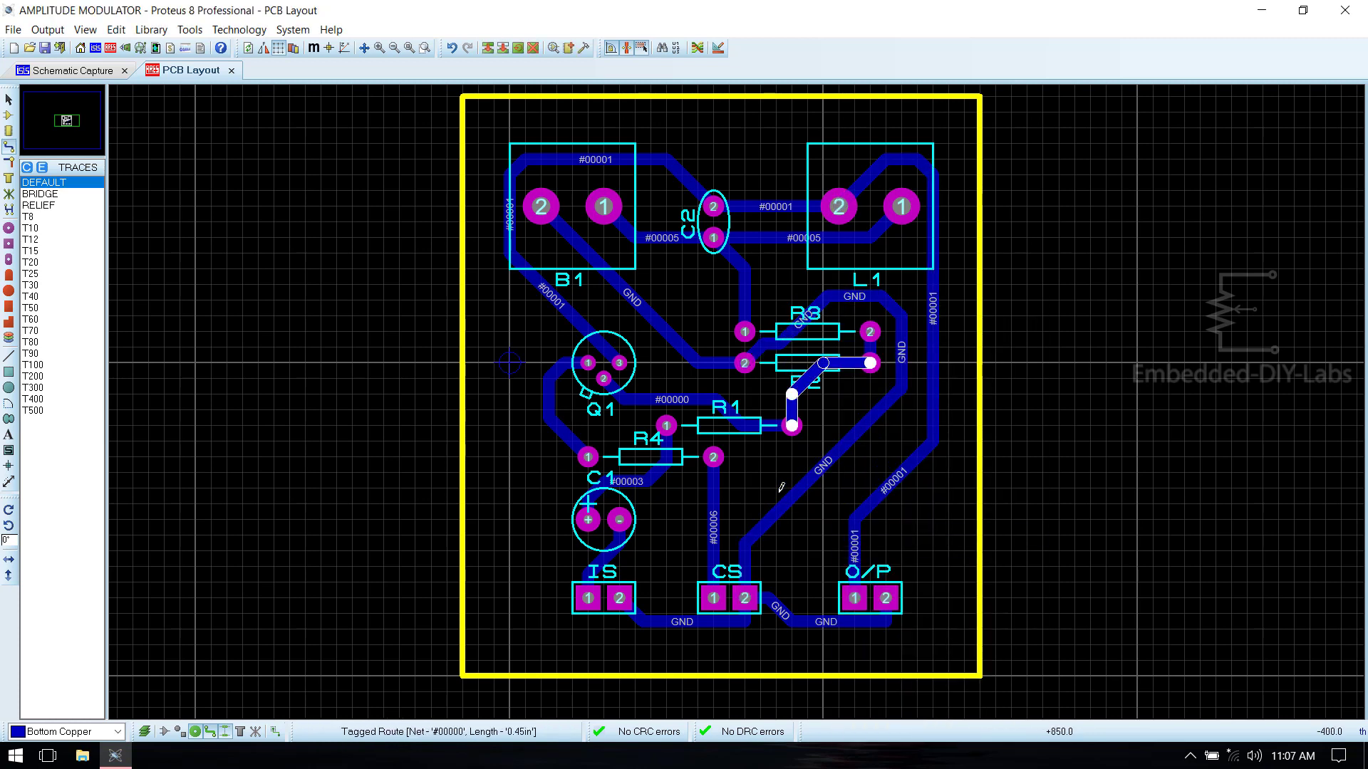
pyautogui.click(8, 99)
pyautogui.press('Delete')
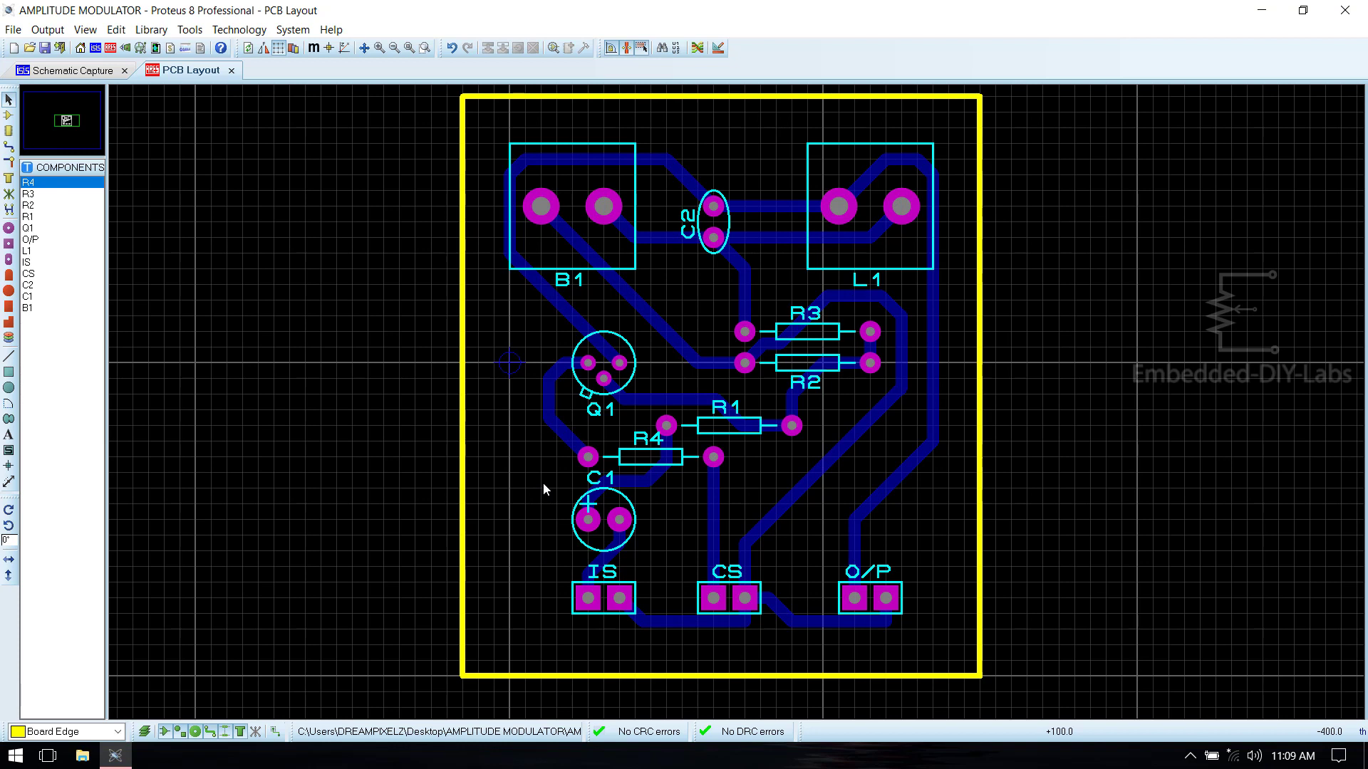
# Place the text AMPLITUDE MODULATOR on Top Silk below the connectors with a height of 80TH and its line width not following the global style.
pyautogui.click(9, 436)
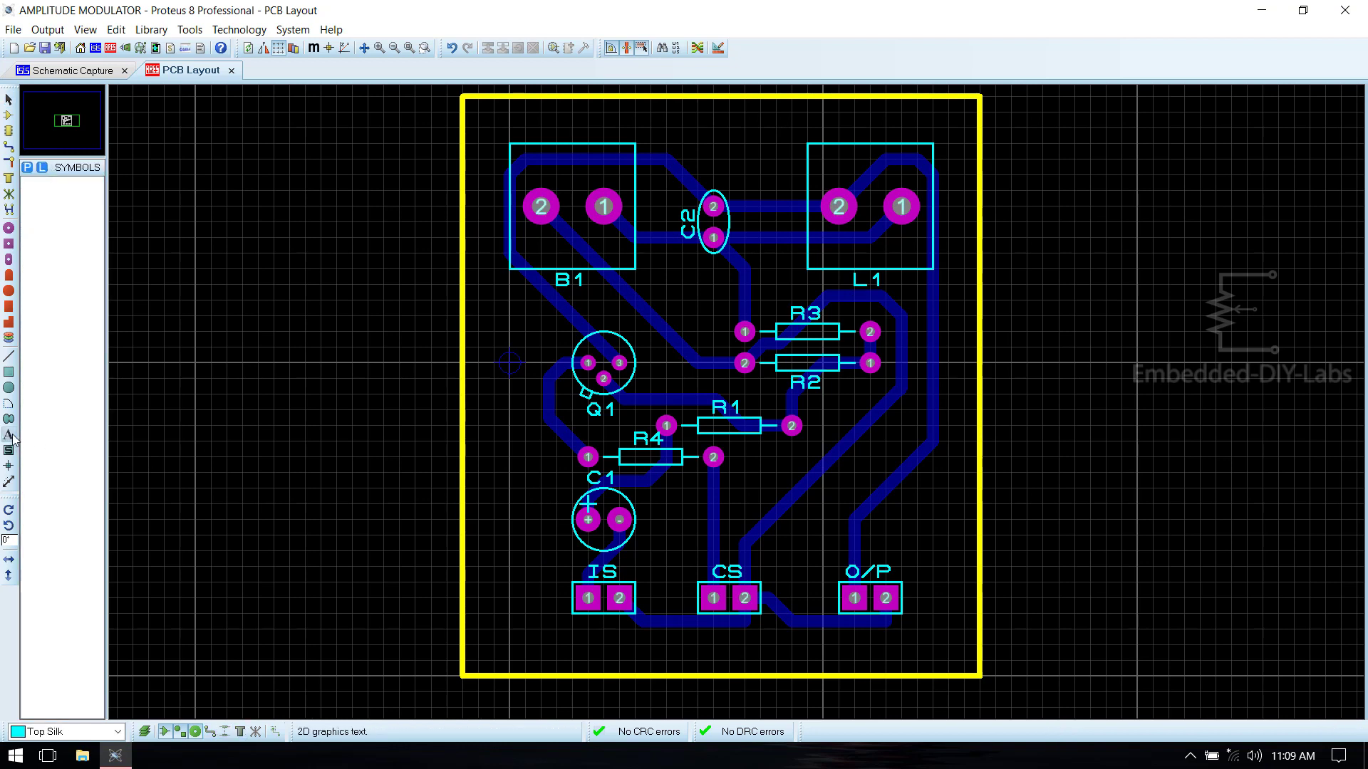
pyautogui.click(97, 733)
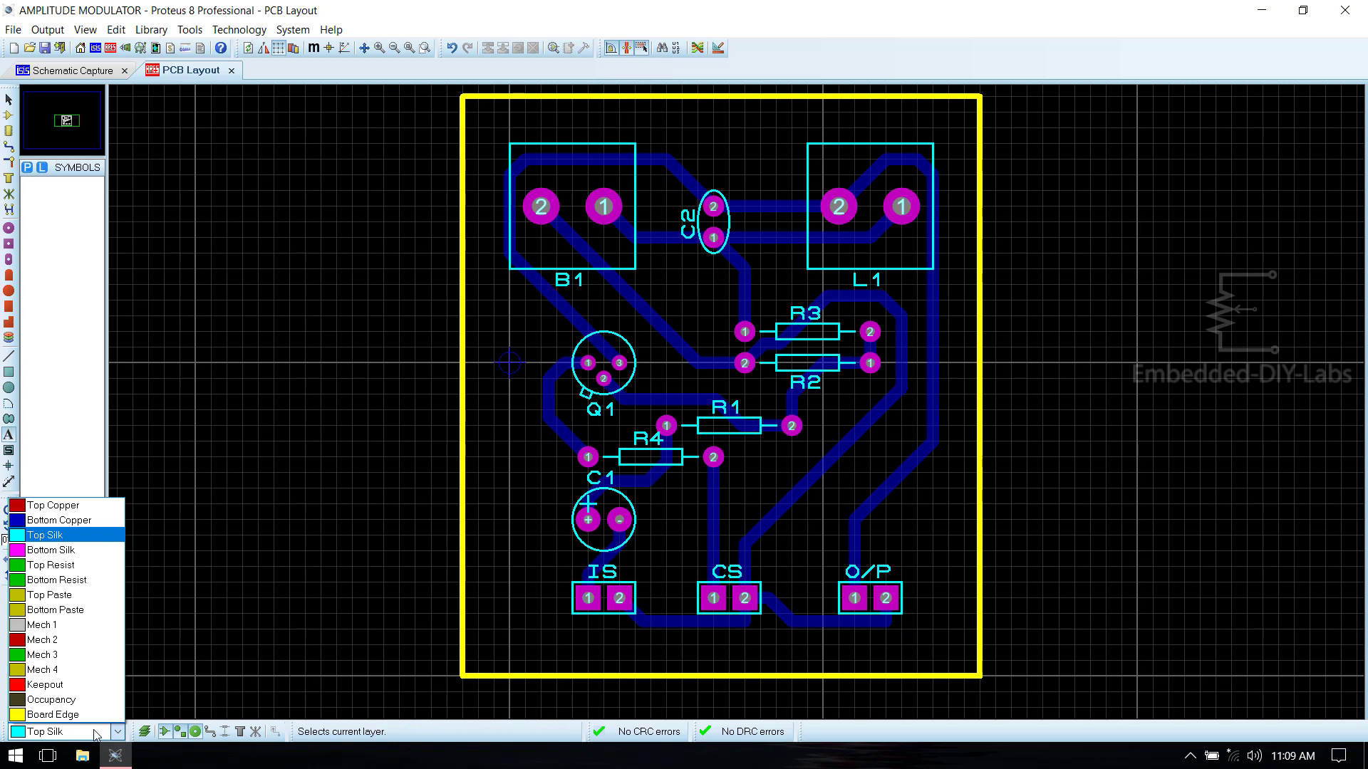
pyautogui.click(91, 539)
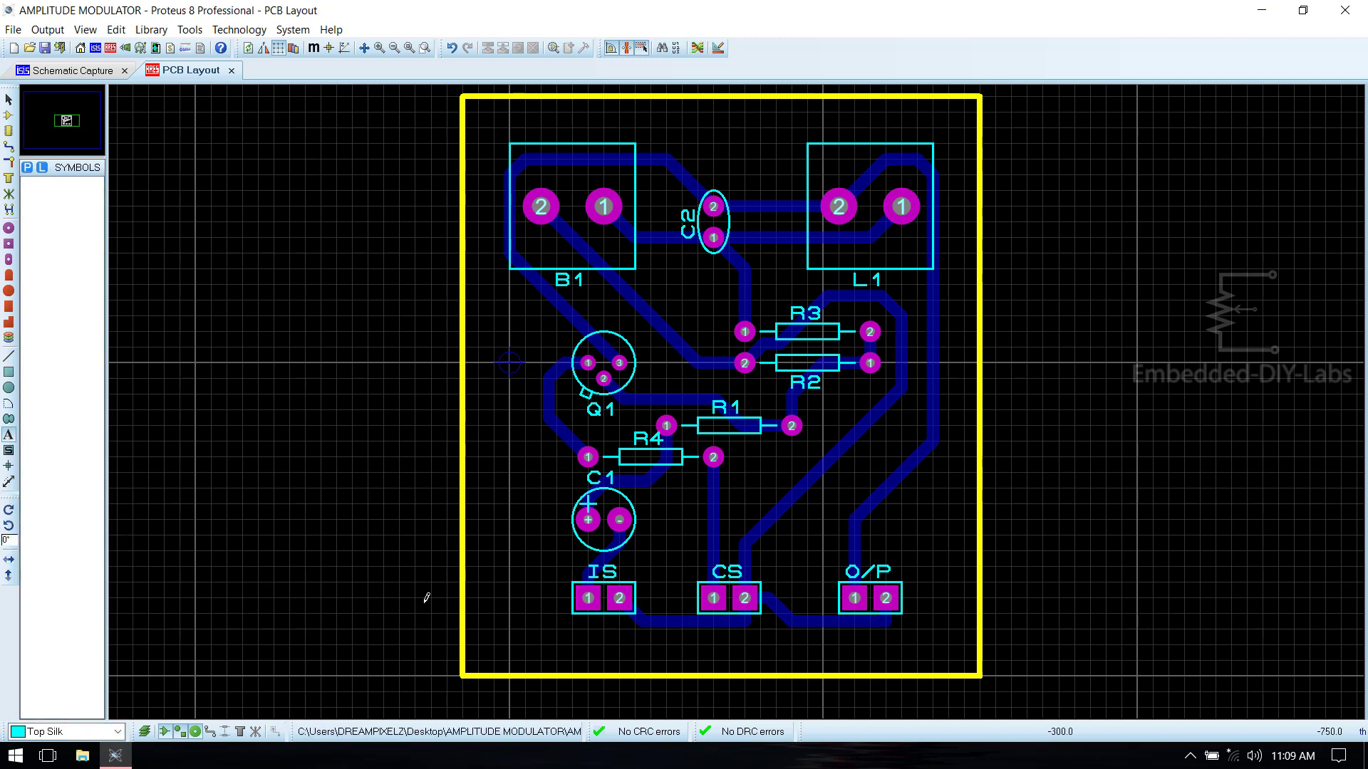
pyautogui.click(563, 644)
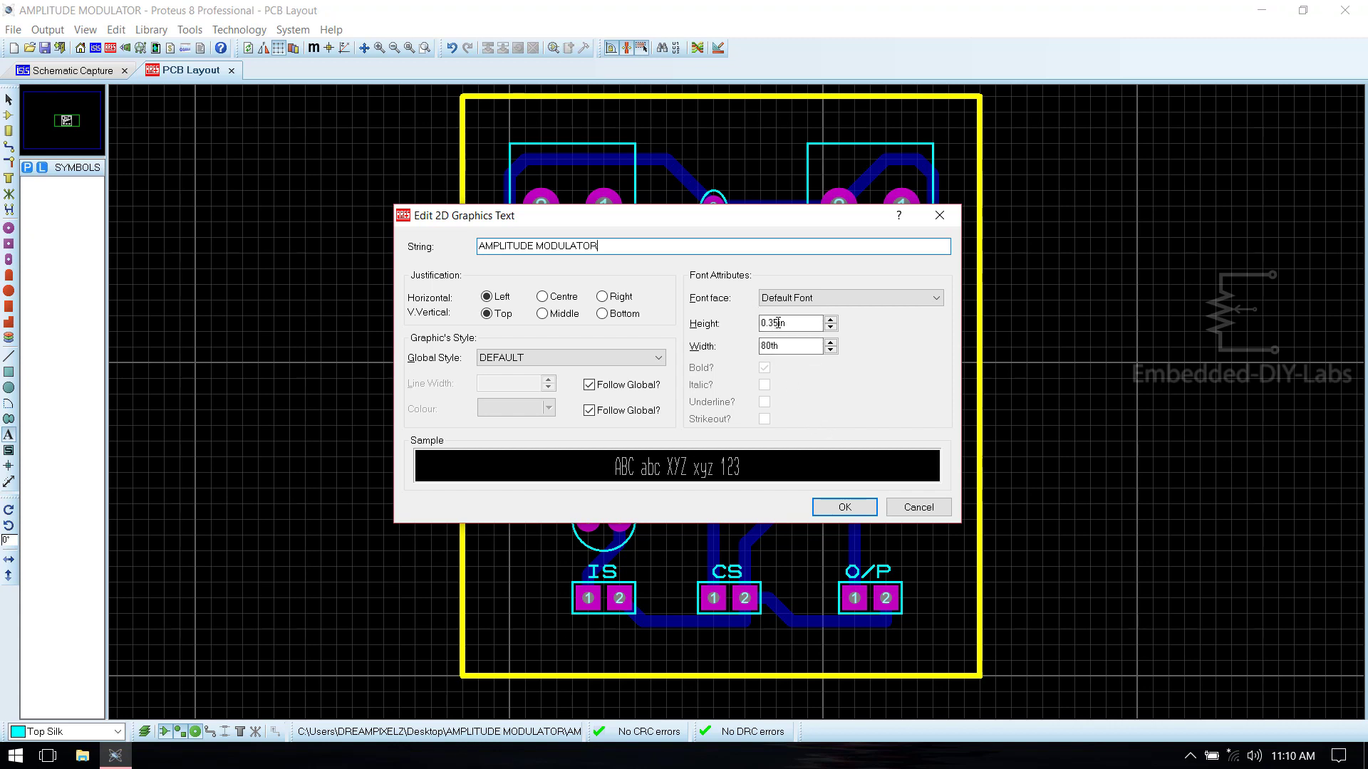
pyautogui.moveTo(778, 323); pyautogui.dragTo(747, 325)
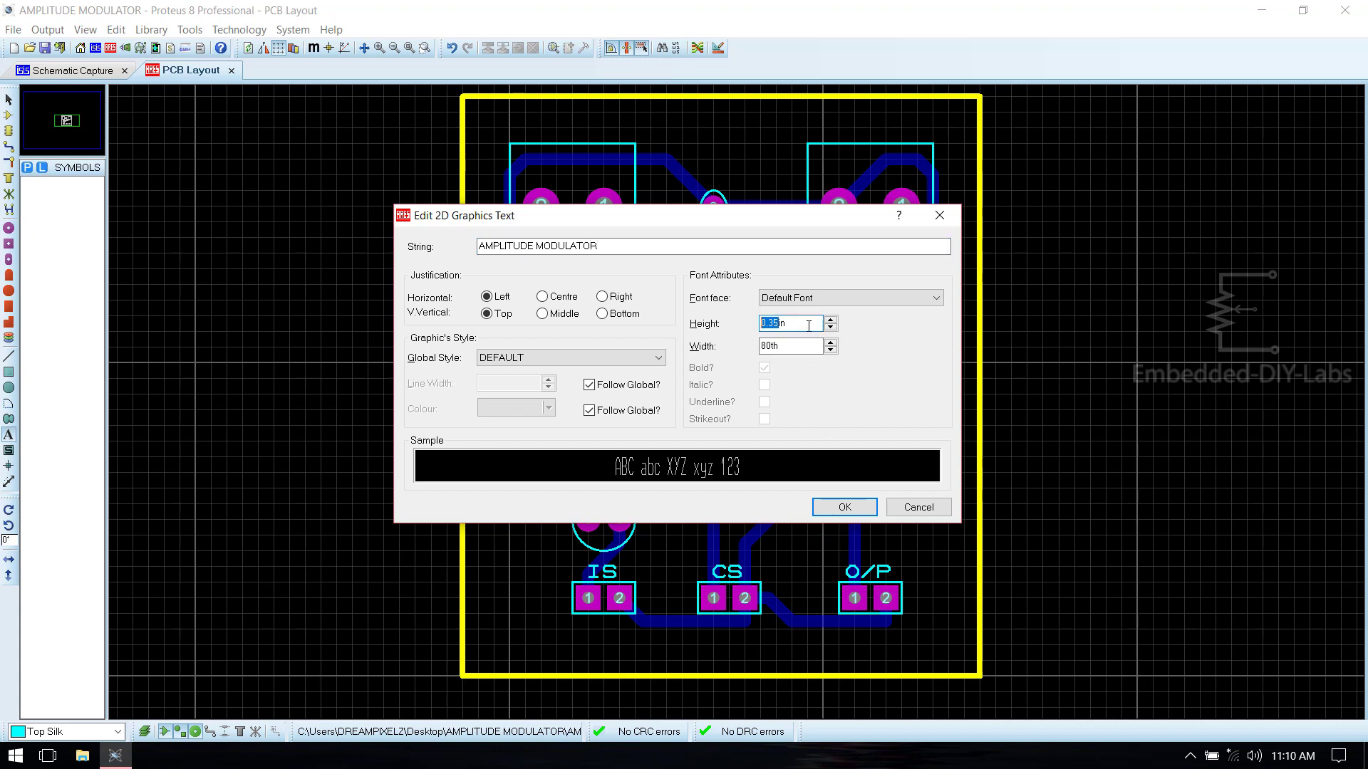
pyautogui.write('80')
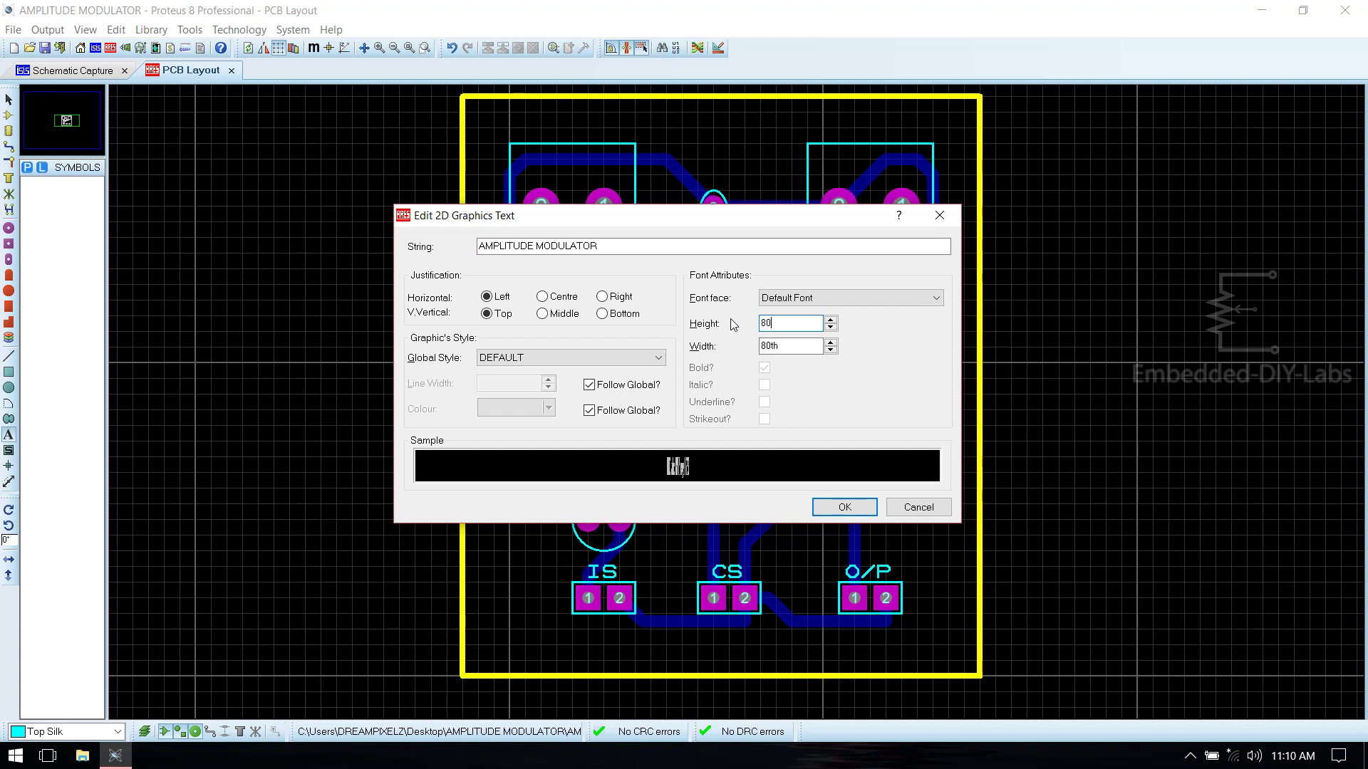
pyautogui.write('TH')
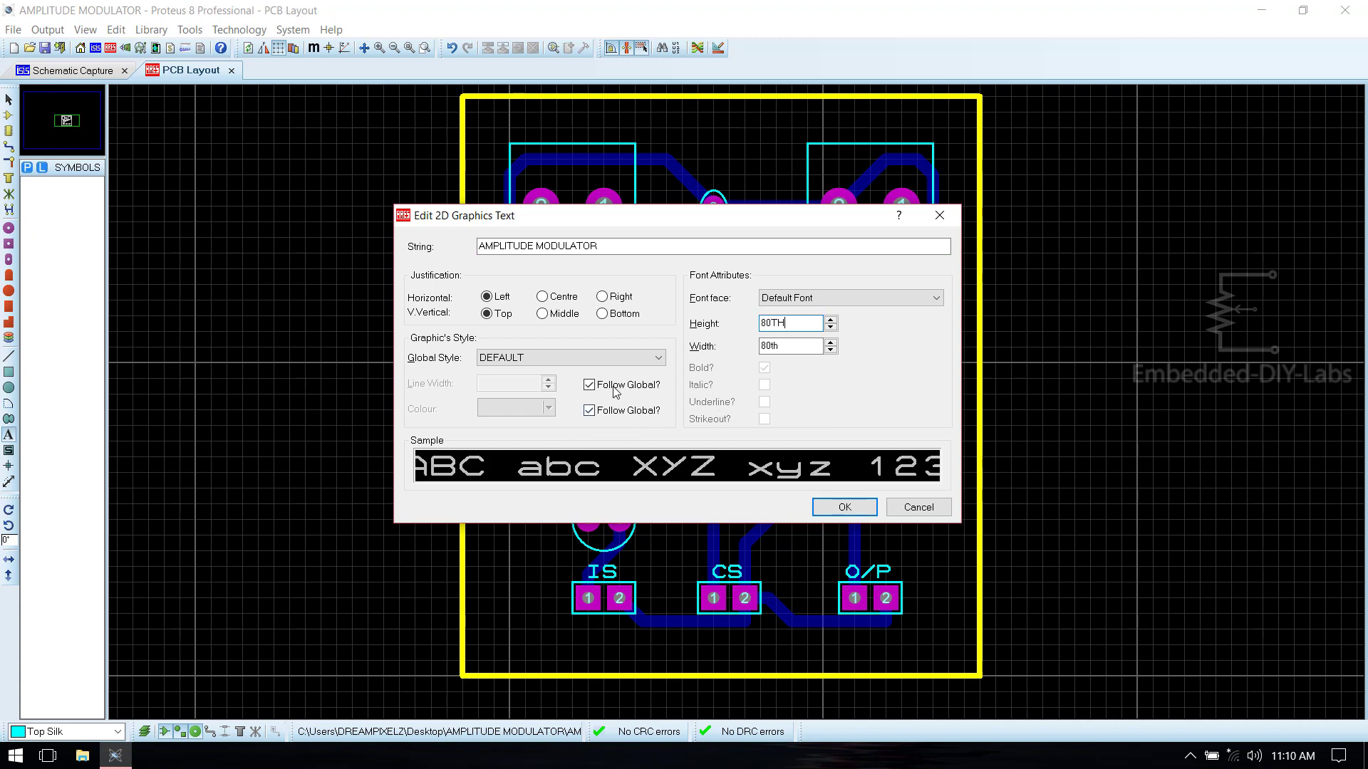
pyautogui.click(615, 390)
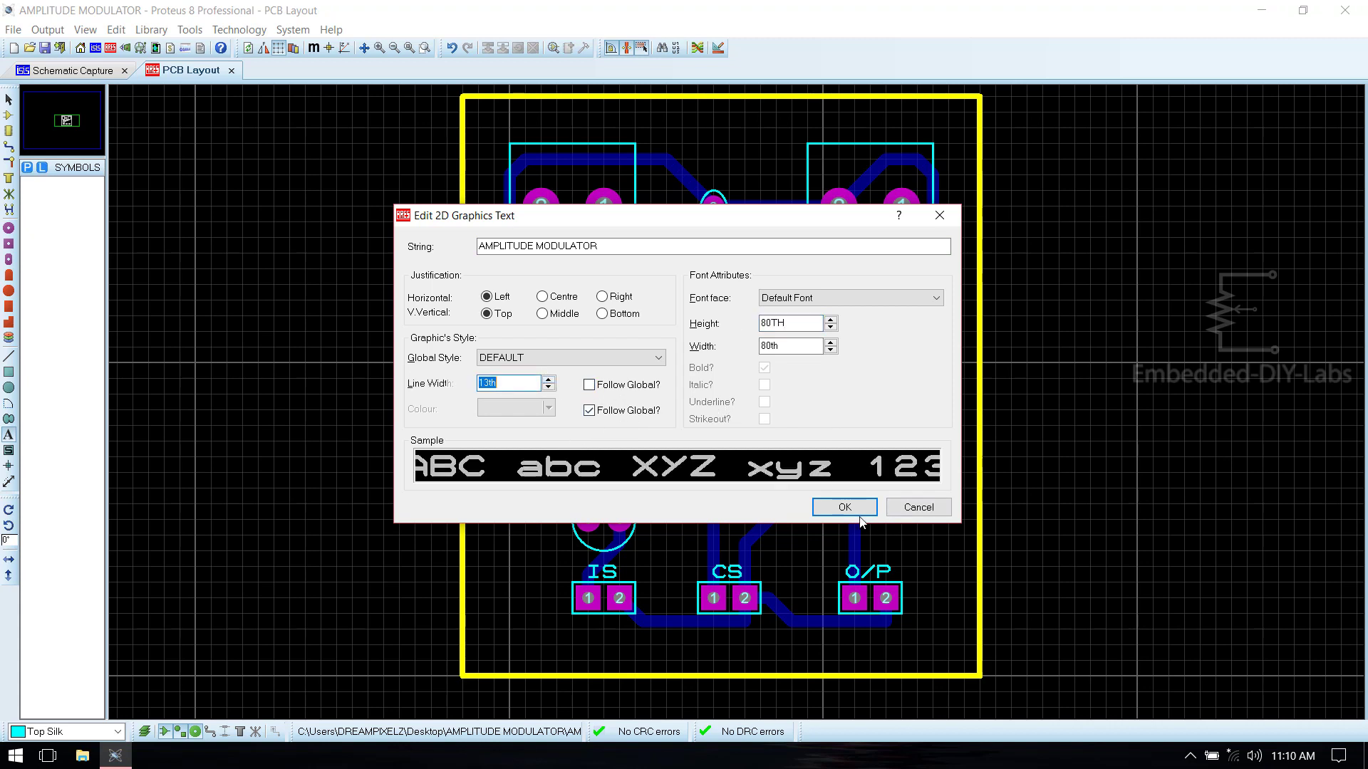
pyautogui.click(858, 513)
# Move the AMPLITUDE MODULATOR text inside the board outline, just below the three connectors.
pyautogui.rightClick(941, 666)
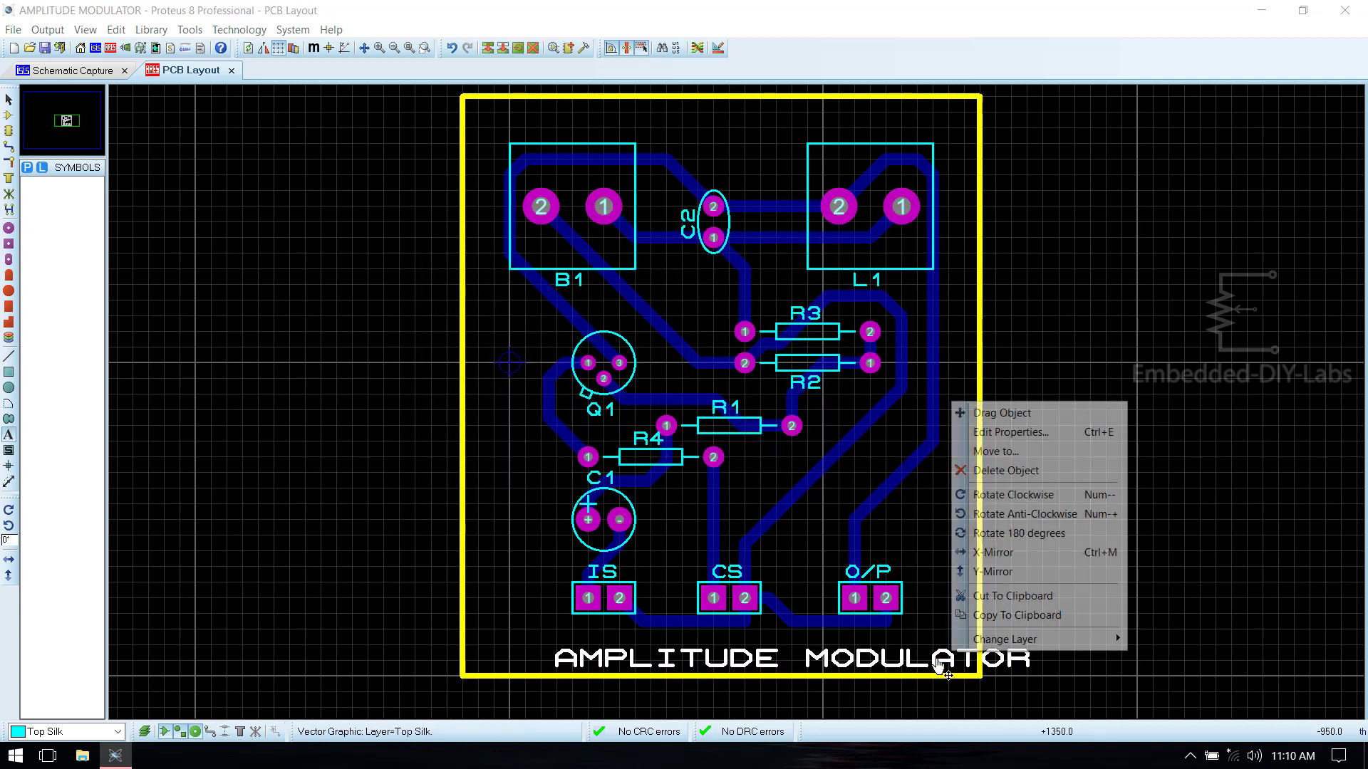
pyautogui.click(997, 413)
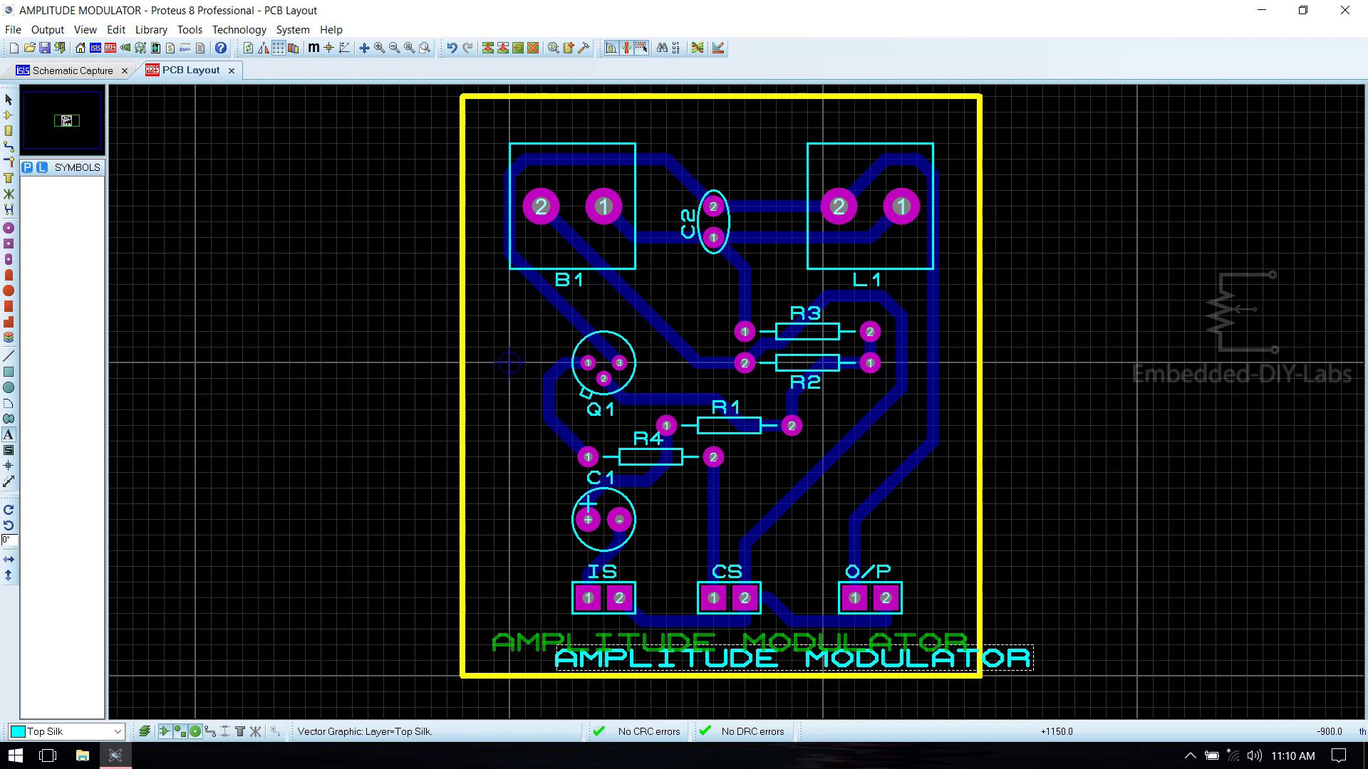
pyautogui.moveTo(941, 671); pyautogui.dragTo(873, 657)
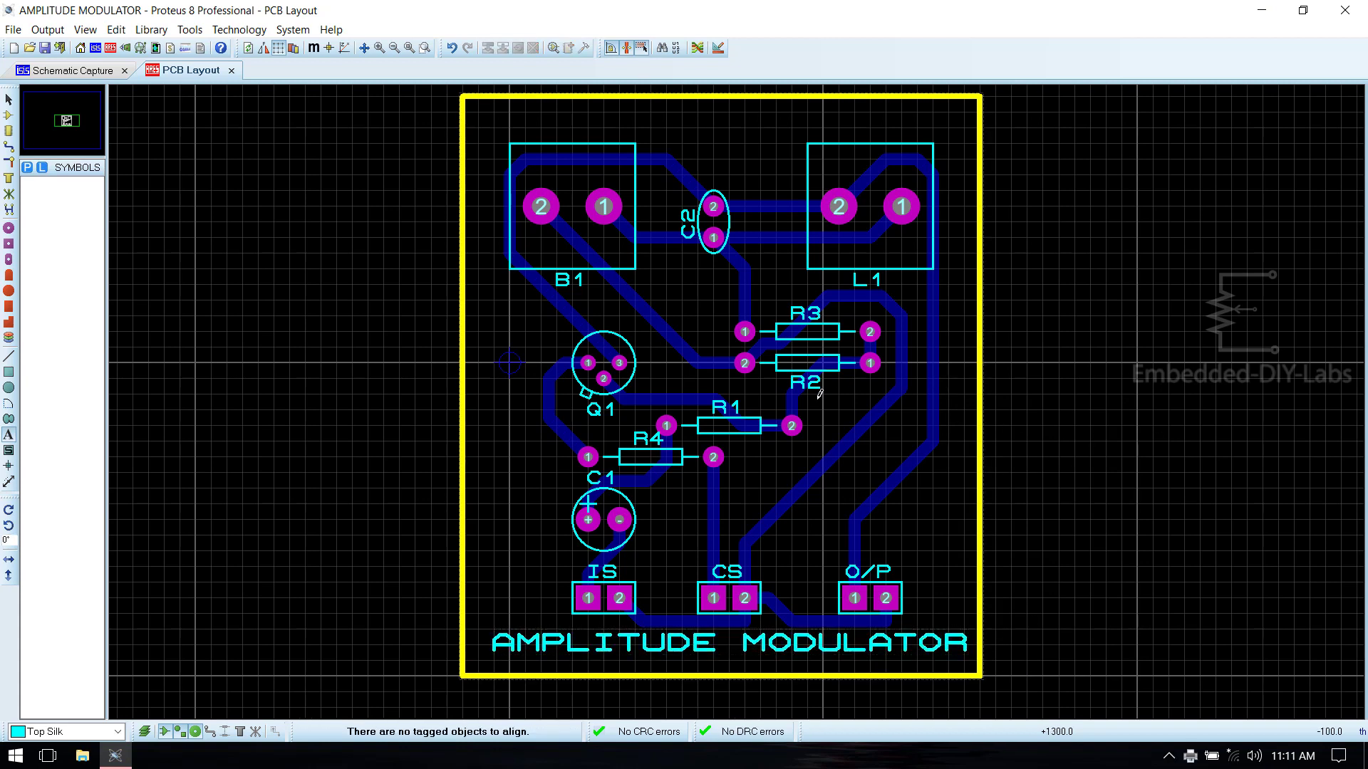
# Print the layout to PDF, excluding Top Copper, Top Resist, Bottom Resist and Mech 1 and keeping Bottom Copper, Top Silk and Board Edge.
pyautogui.click(48, 30)
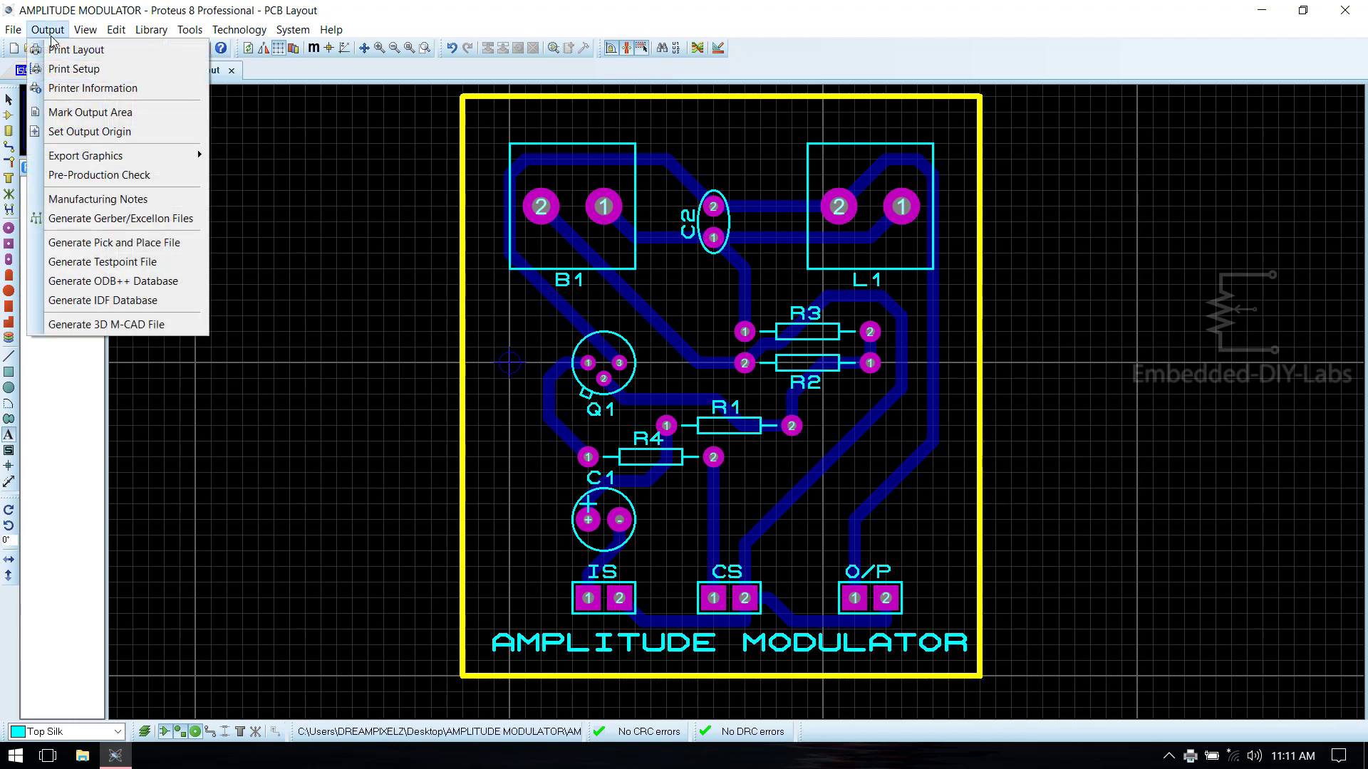
pyautogui.click(54, 50)
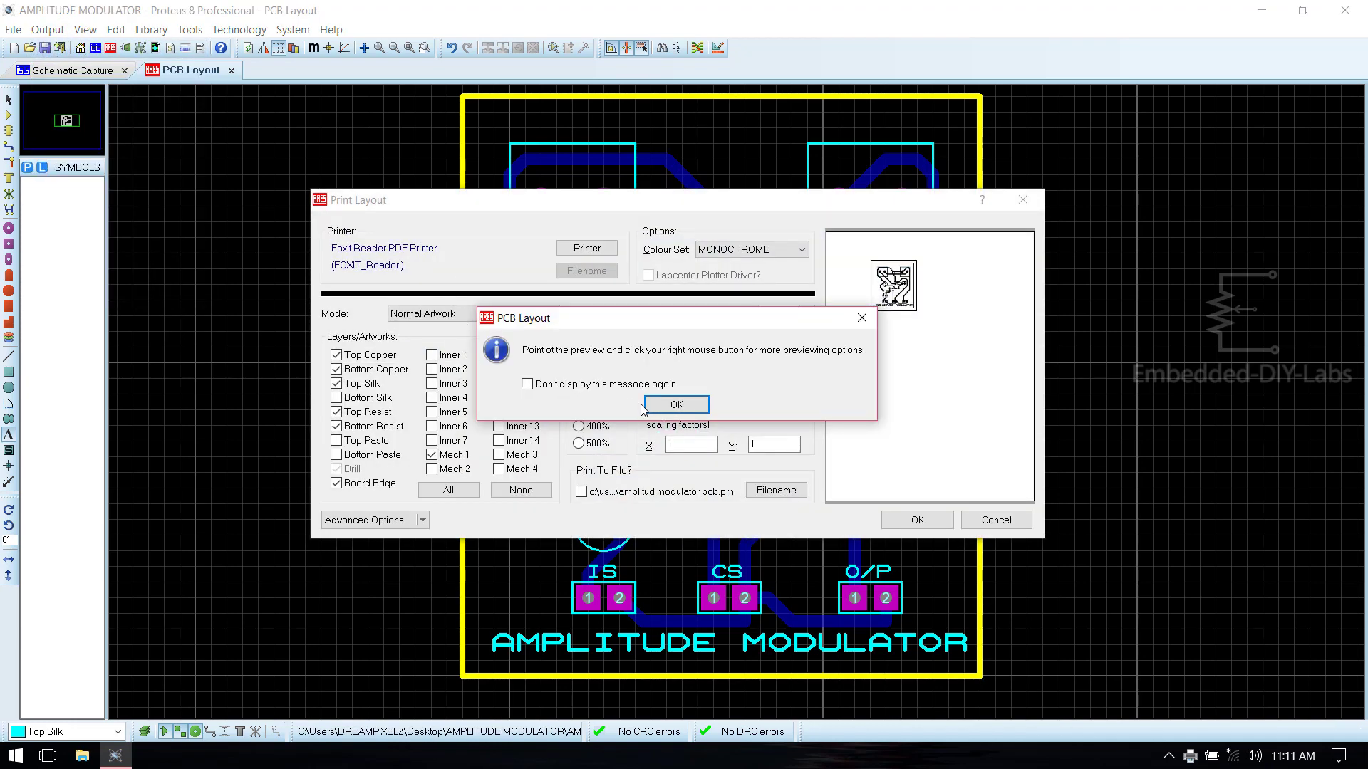
pyautogui.click(648, 406)
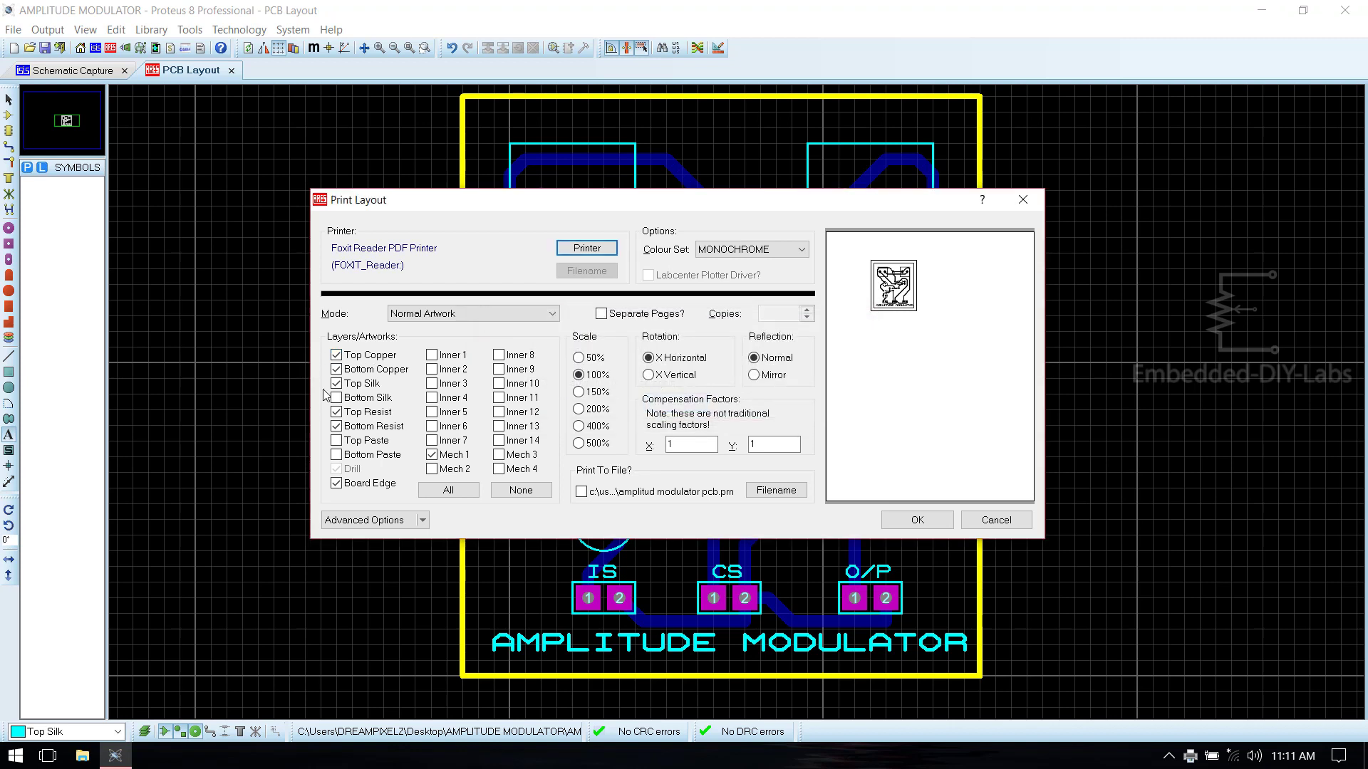
pyautogui.click(337, 355)
pyautogui.click(337, 412)
pyautogui.click(337, 426)
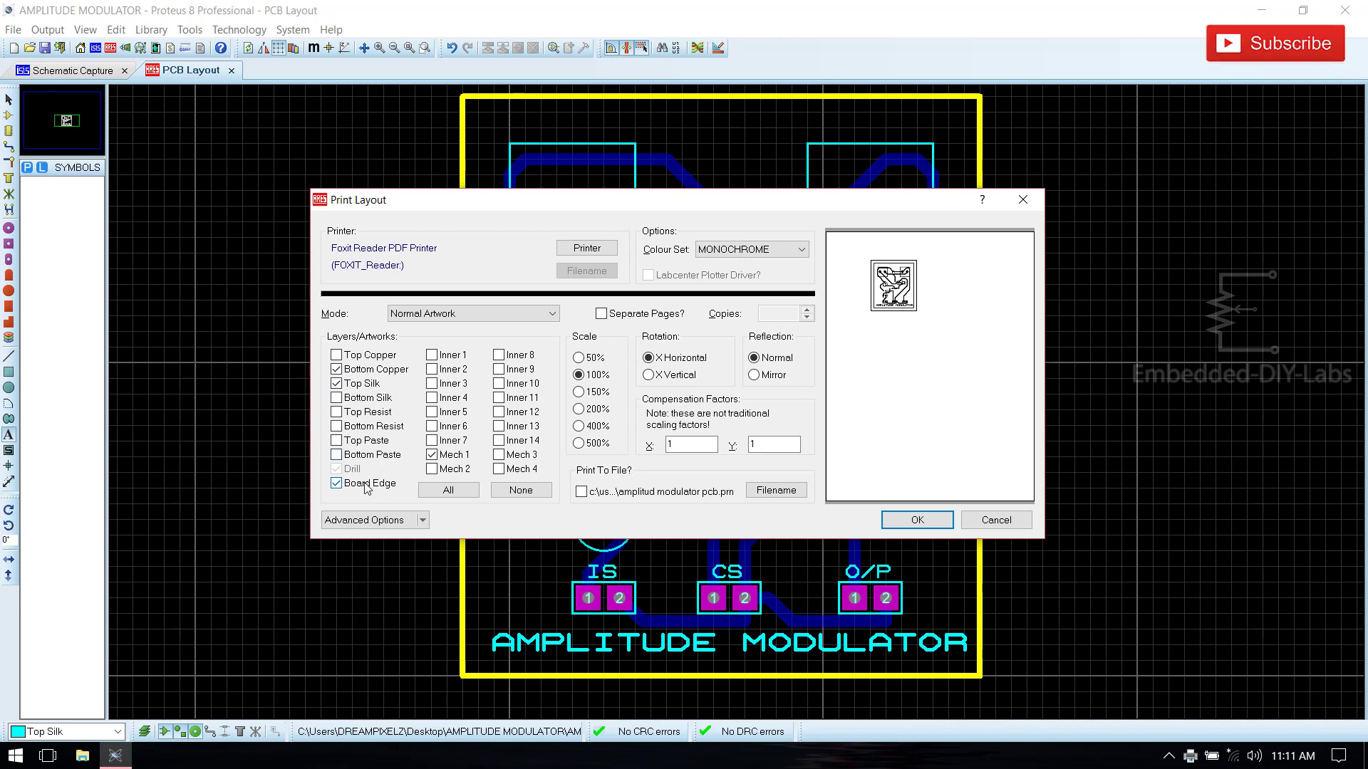
pyautogui.click(431, 455)
pyautogui.click(918, 520)
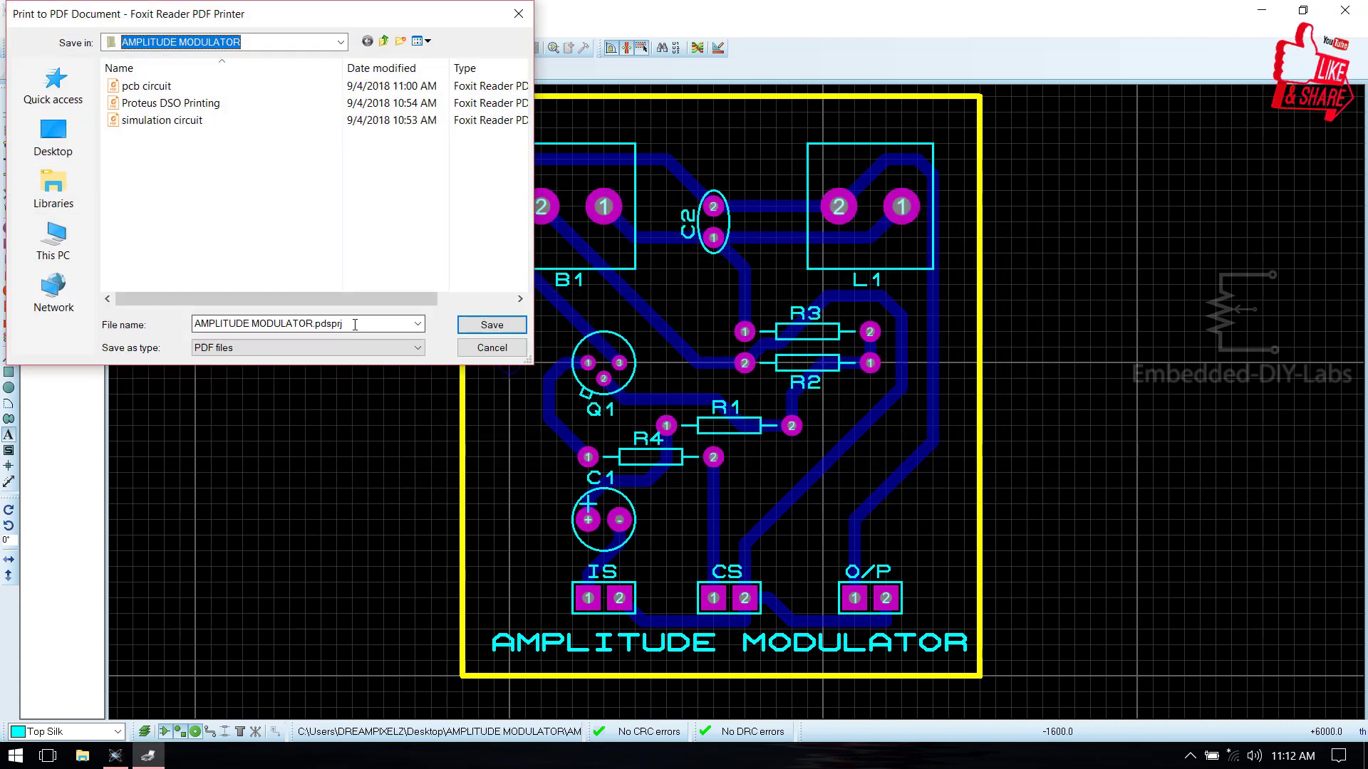
# Replace the .pdsprj ending of the PDF's file name with PCB and save it in the AMPLITUDE MODULATOR folder.
pyautogui.click(355, 325)
pyautogui.press('BackSpace')
pyautogui.press('BackSpace')
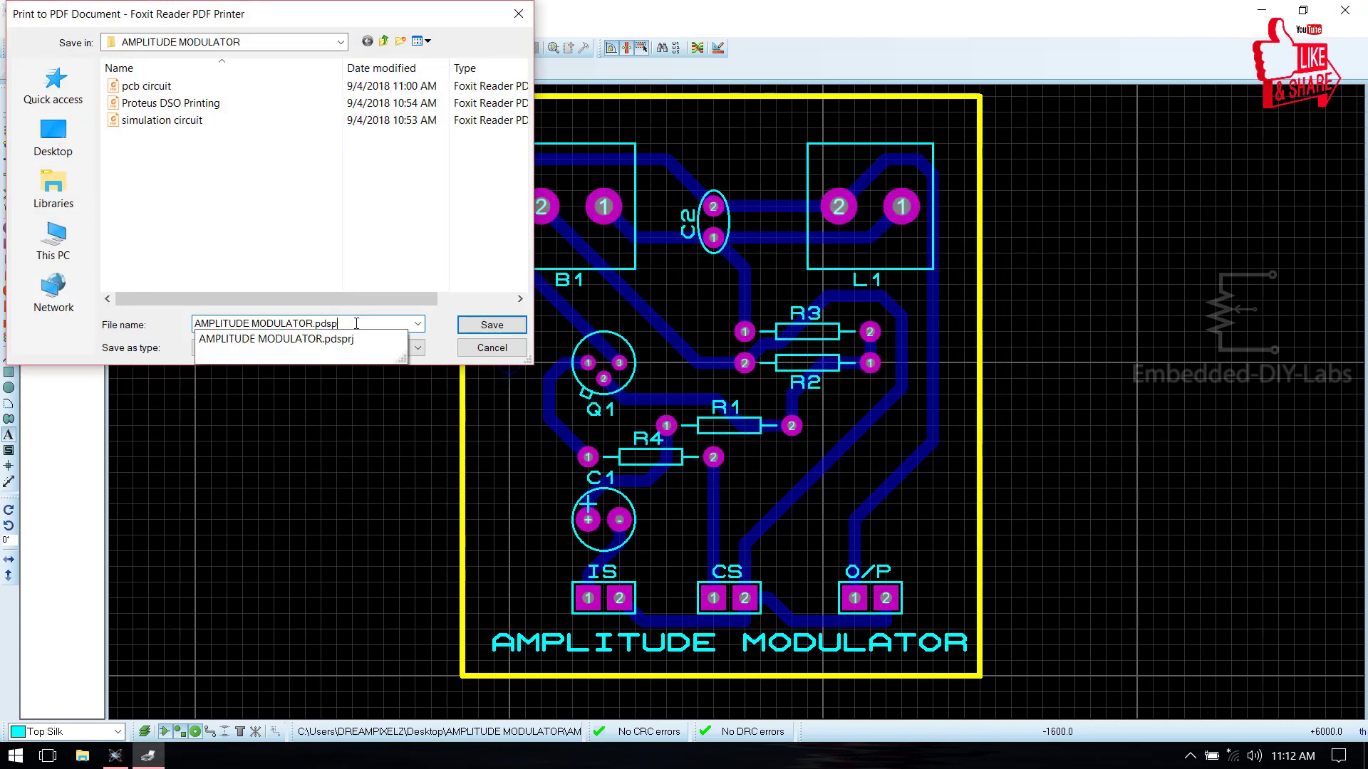
pyautogui.press('BackSpace')
pyautogui.press('BackSpace')
pyautogui.press('BackSpace')
pyautogui.press('BackSpace')
pyautogui.click(357, 323)
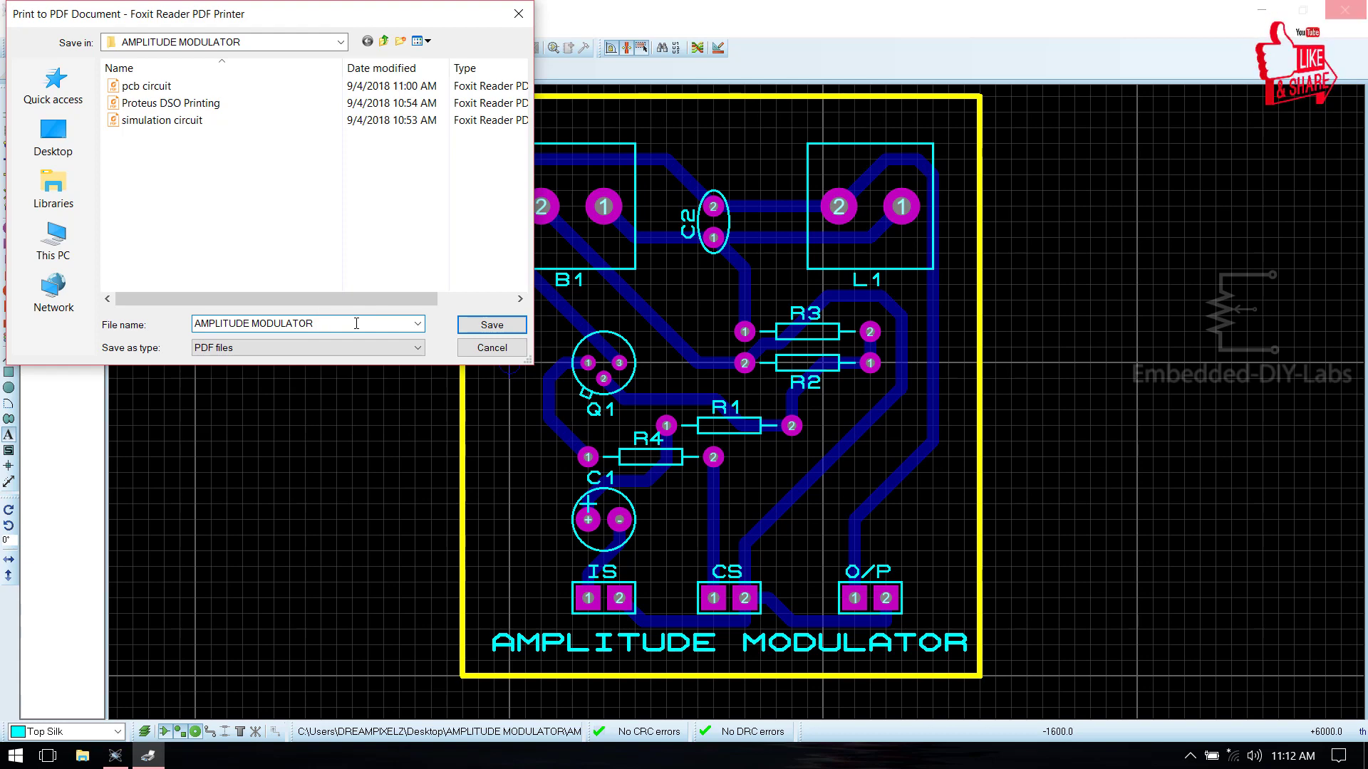
pyautogui.write('PCB')
pyautogui.click(491, 324)
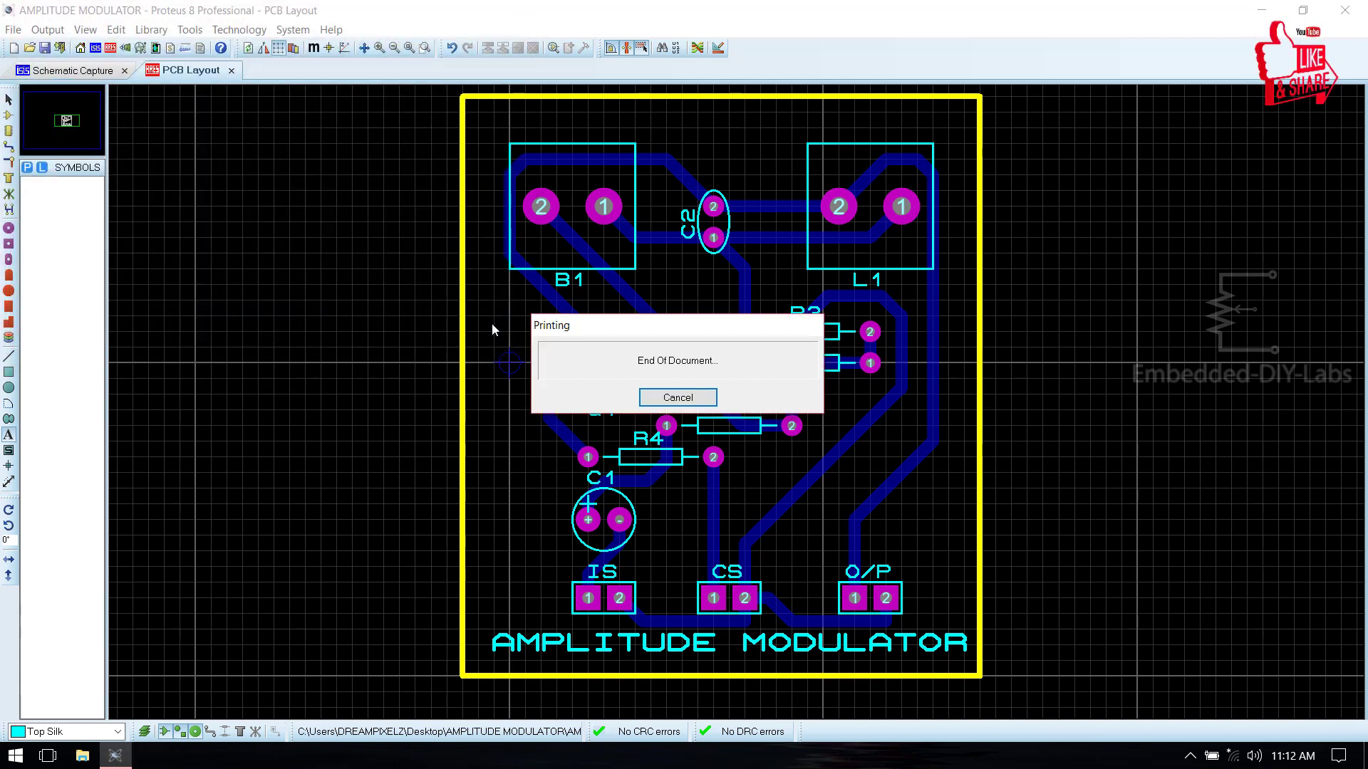